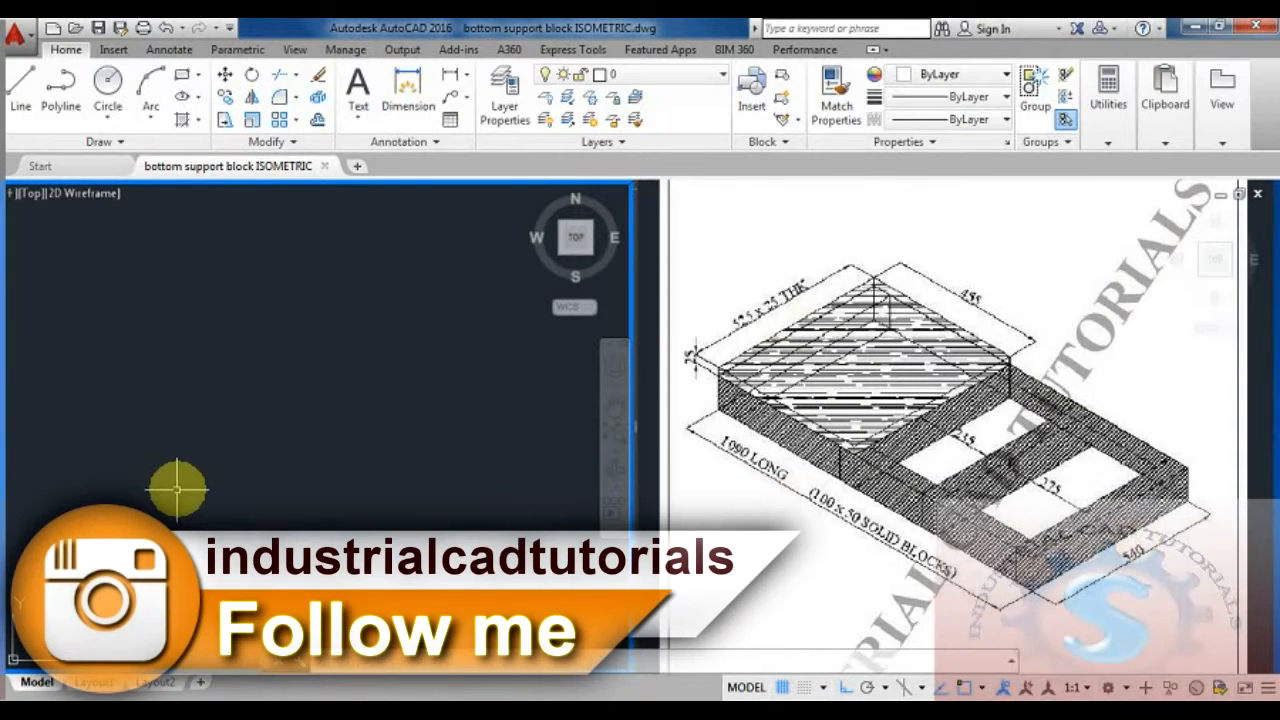
pyautogui.write('l')
pyautogui.press('Return')
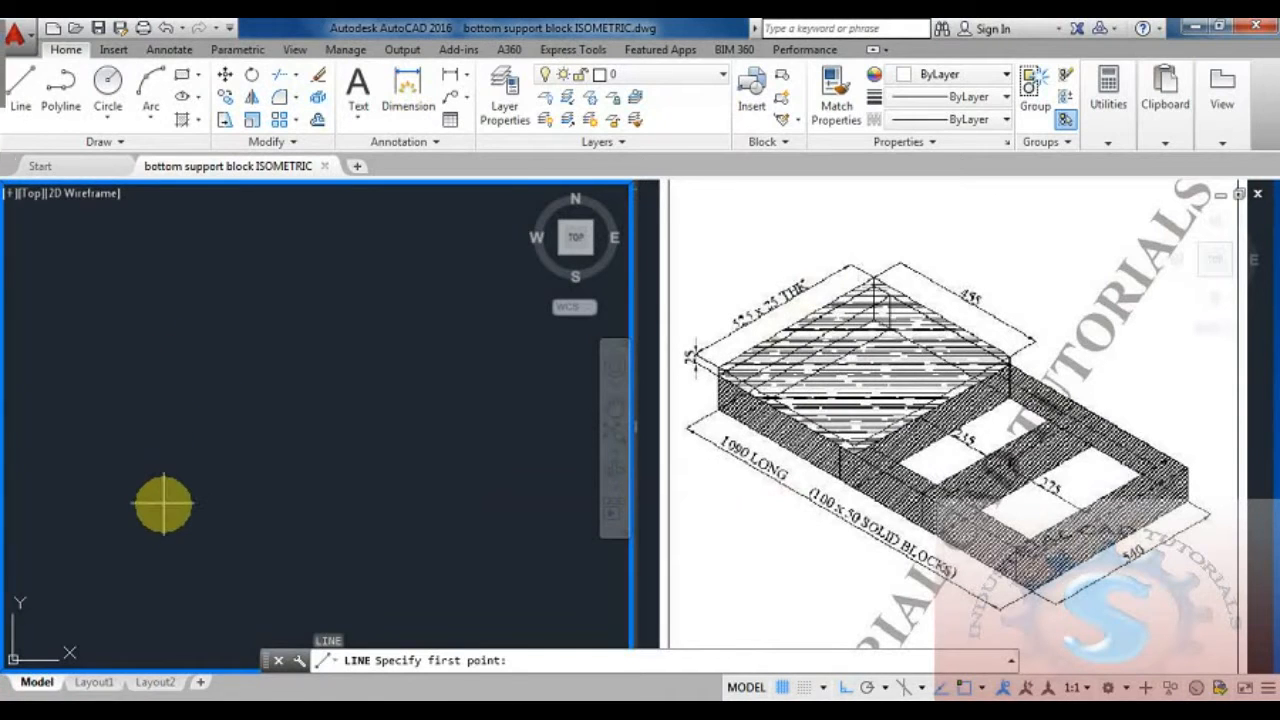
pyautogui.press('Escape')
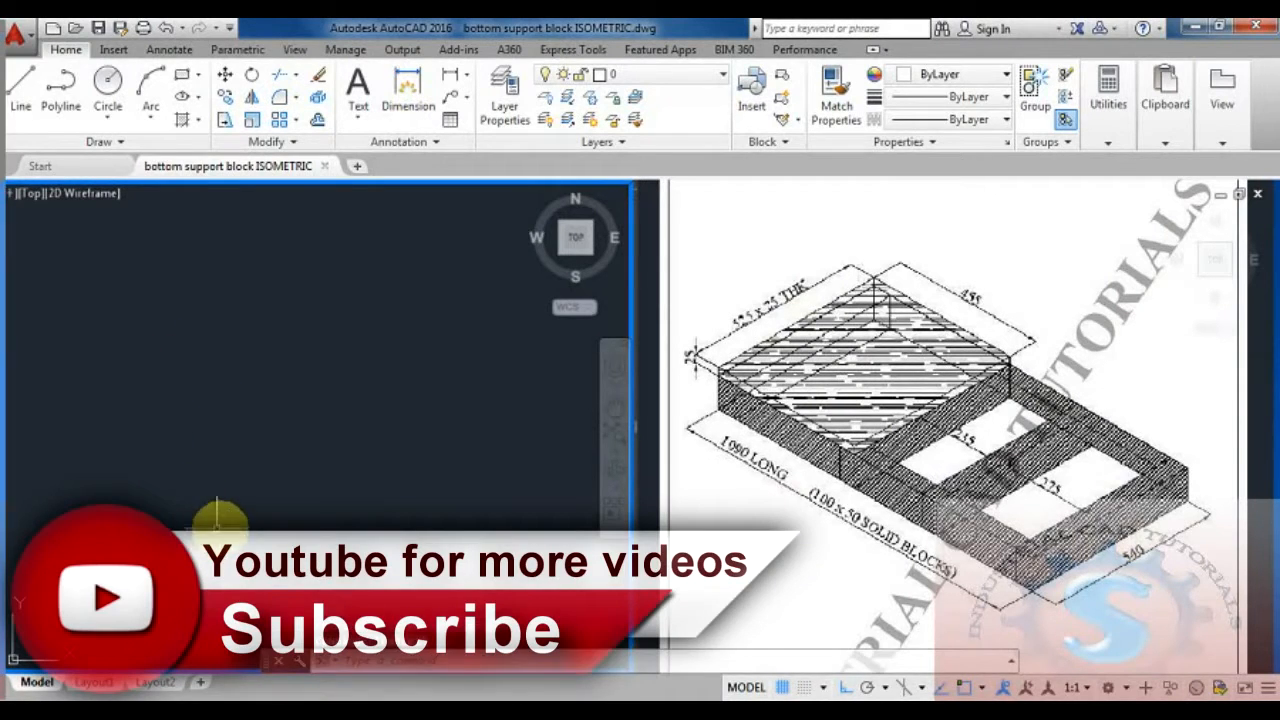
# Step: Switch the snap type from rectangular to isometric snap in the drafting settings
pyautogui.click(383, 664)
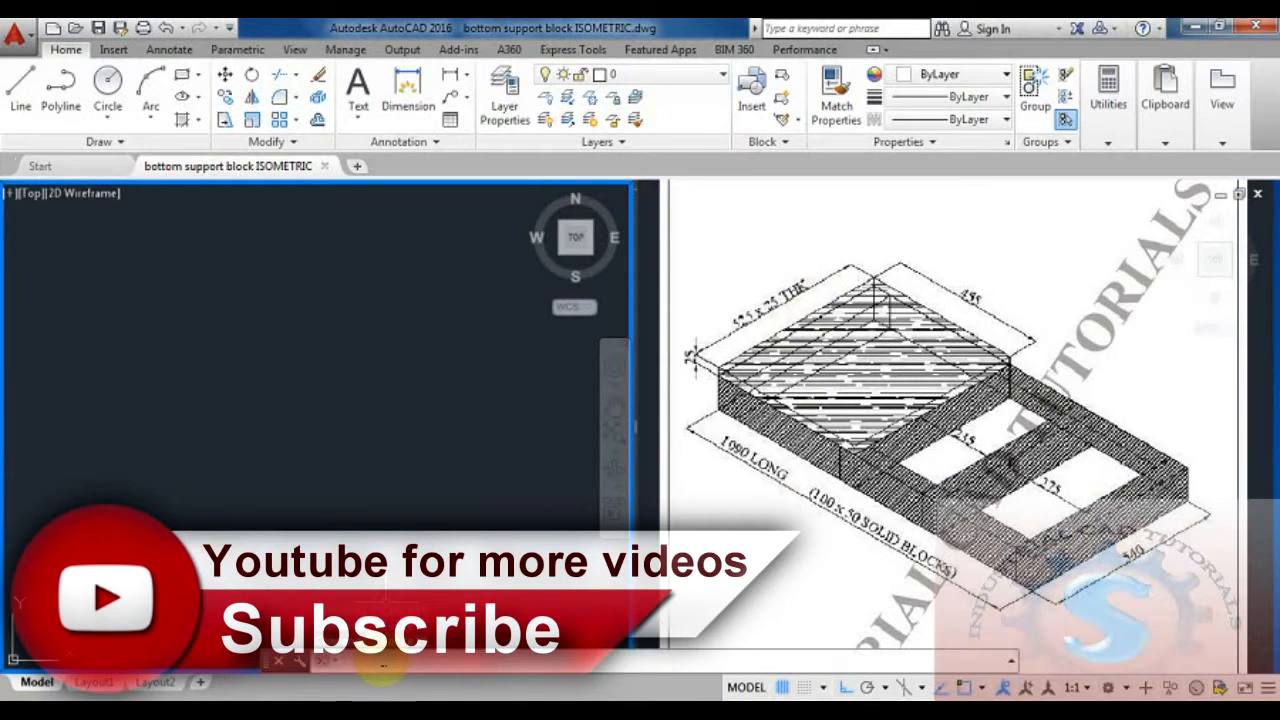
pyautogui.write('osnap')
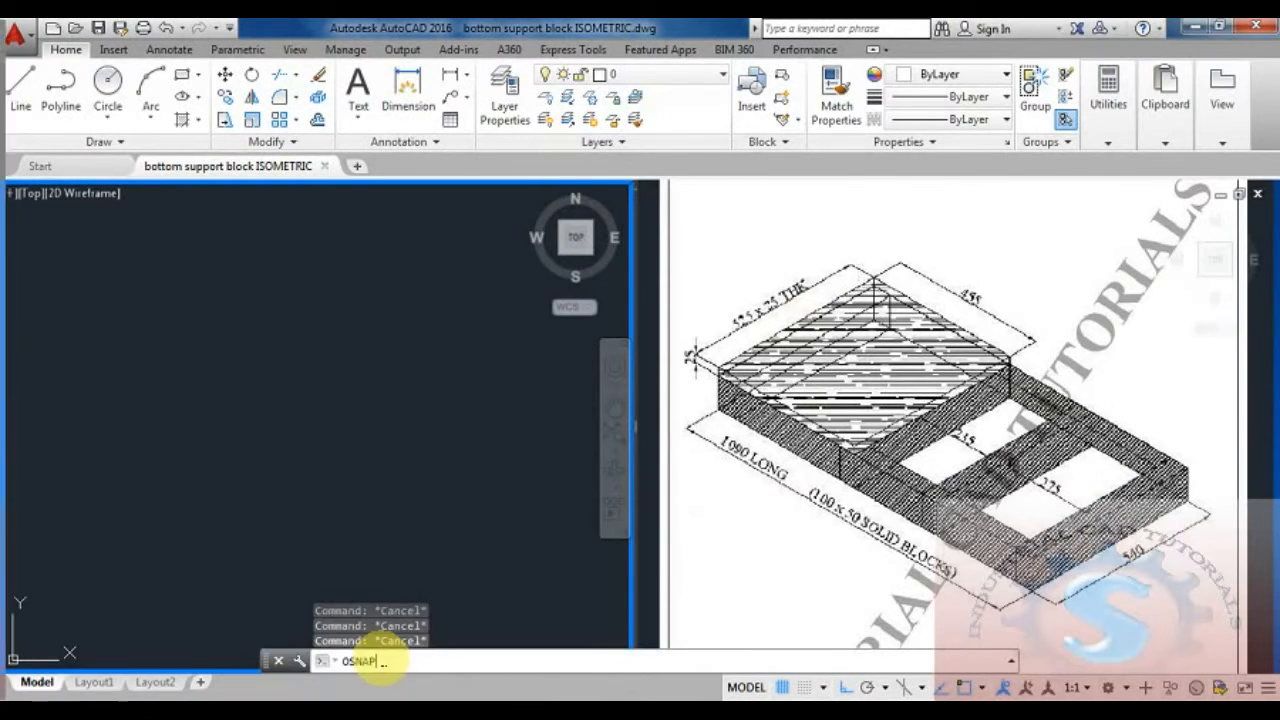
pyautogui.press('Return')
pyautogui.click(264, 187)
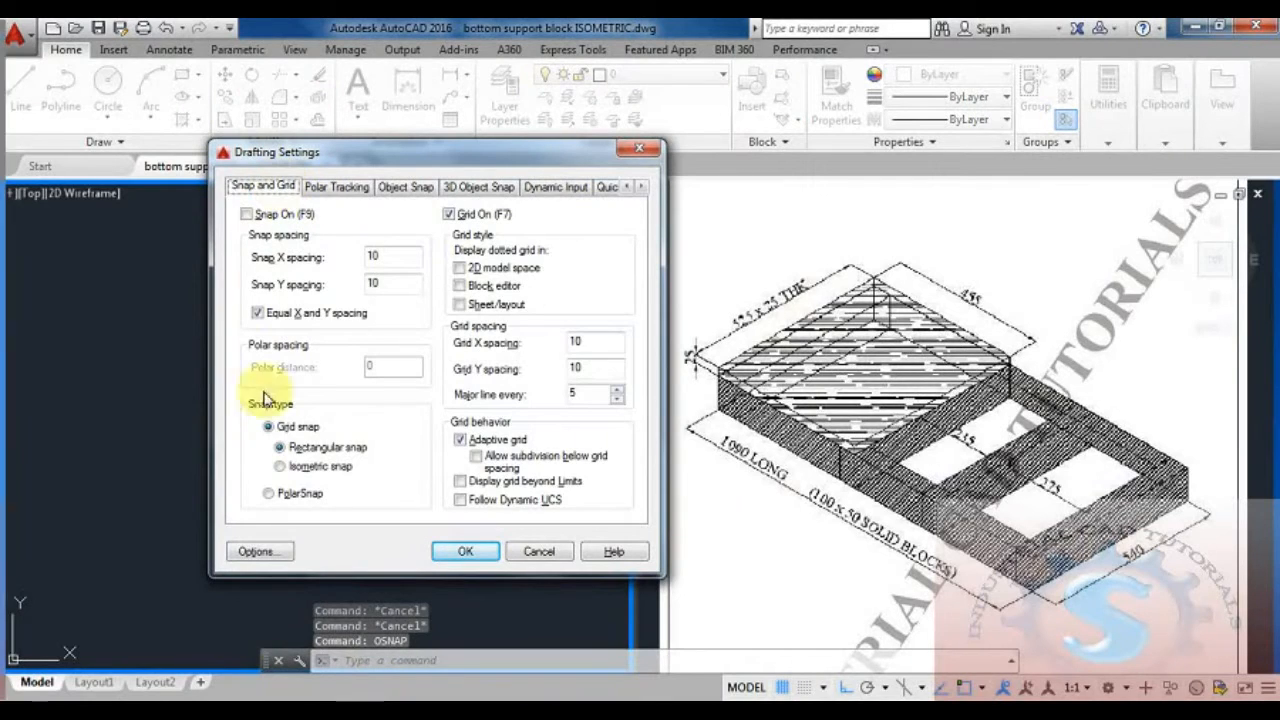
pyautogui.click(465, 551)
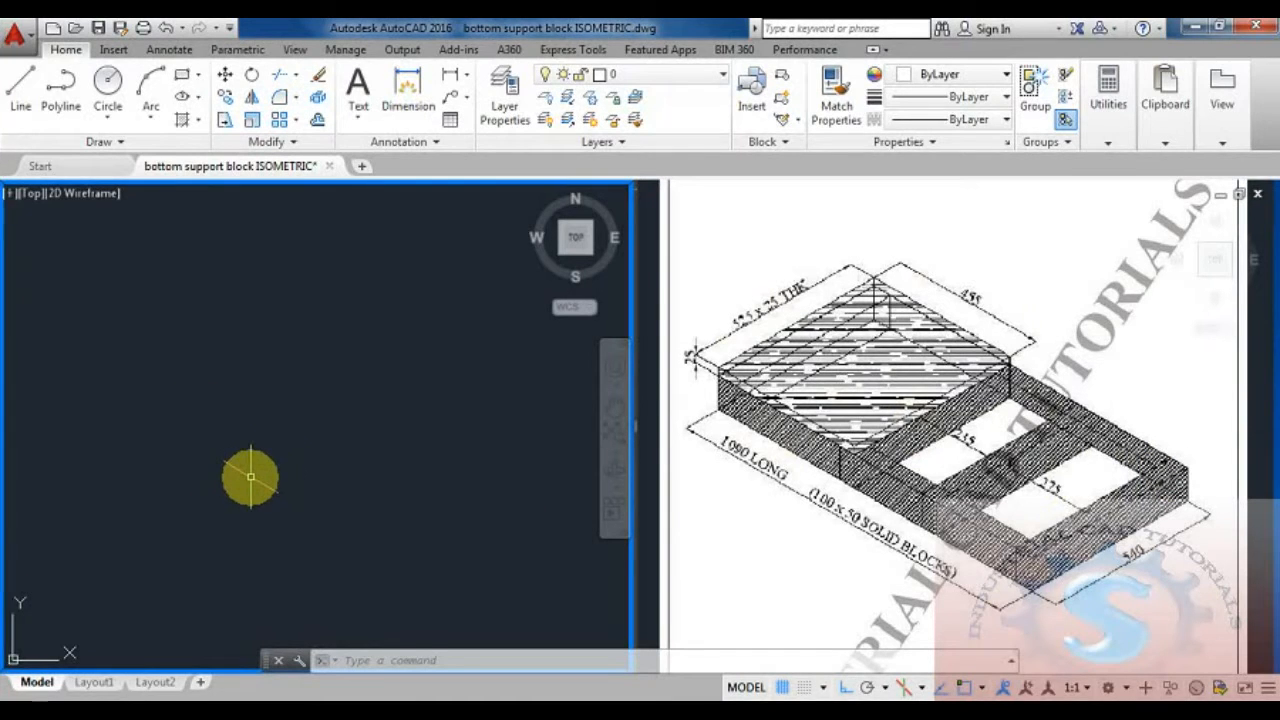
# Step: Cycle through the isometric planes and leave the left isoplane active
pyautogui.press('F5')
pyautogui.press('F5')
pyautogui.press('F5')
pyautogui.press('F5')
pyautogui.press('F5')
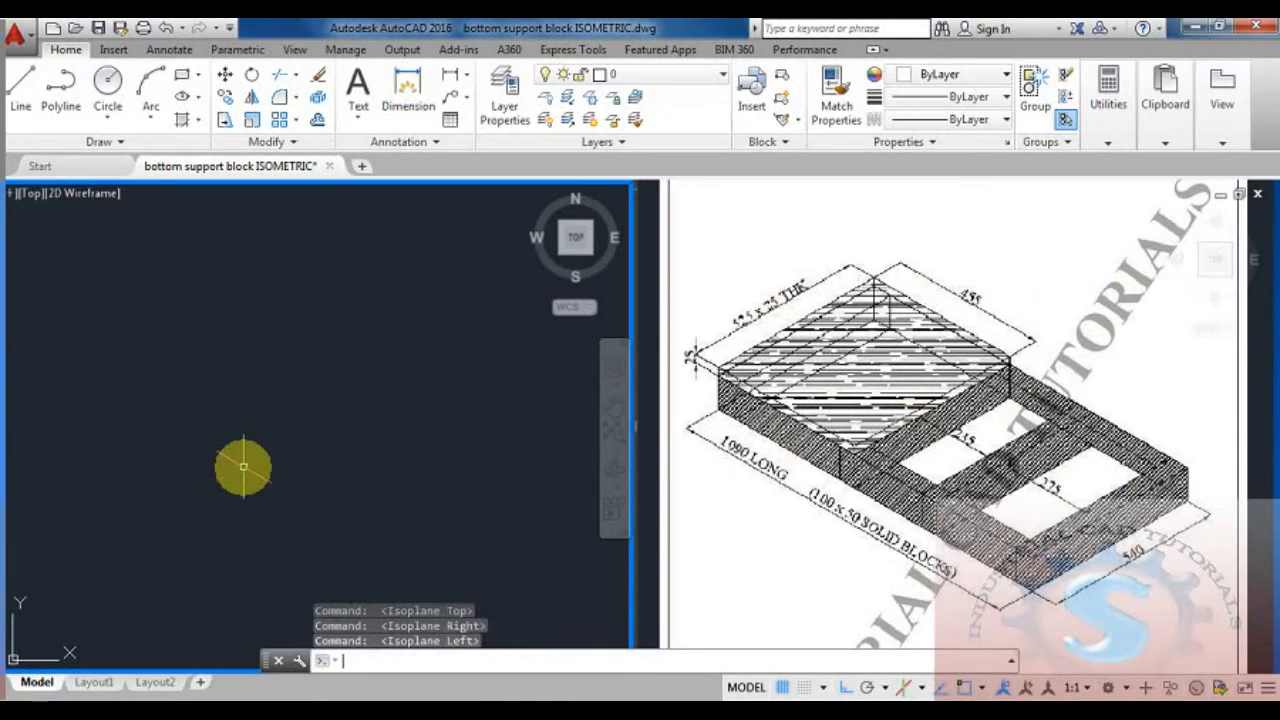
pyautogui.press('Escape')
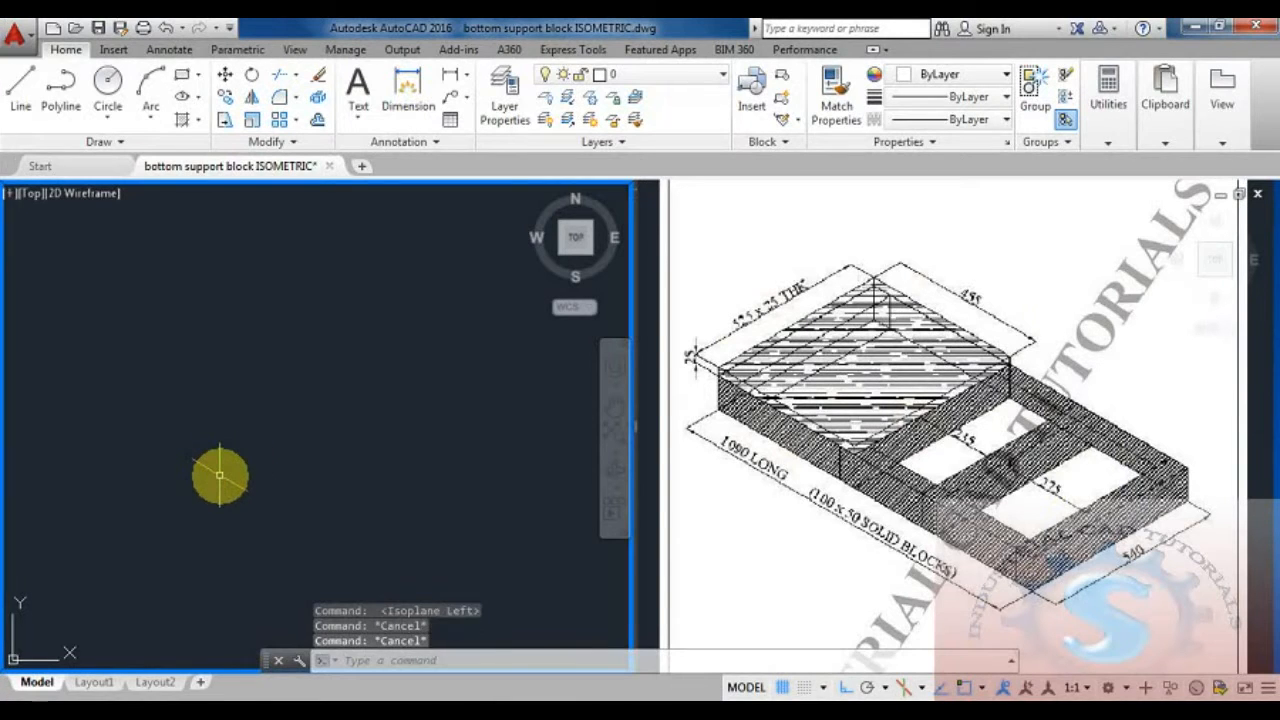
# Step: Draw a 1090 line sloping down to the right at 330° in the left isoplane as the base's long front edge
pyautogui.write('L')
pyautogui.press('Return')
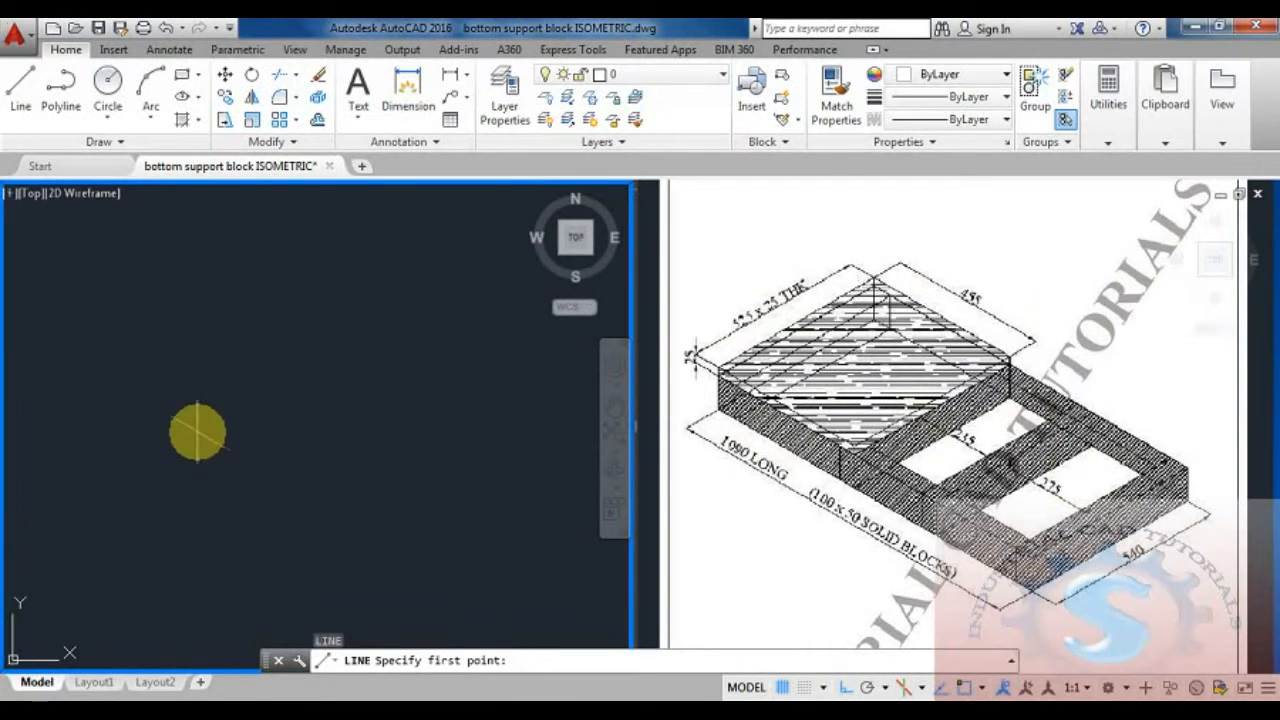
pyautogui.click(126, 434)
pyautogui.moveTo(371, 467); pyautogui.dragTo(367, 419, button='middle')
pyautogui.scroll(2, 365, 439)
pyautogui.scroll(-2, 364, 444)
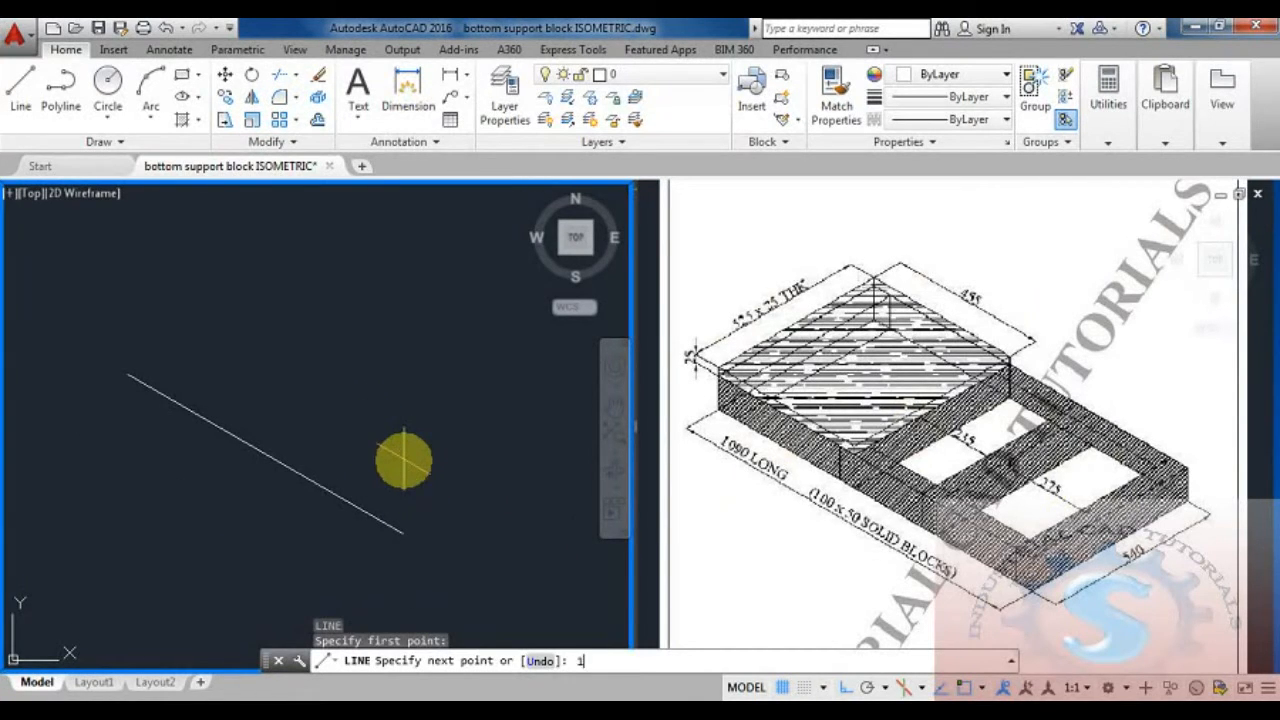
pyautogui.press('Return')
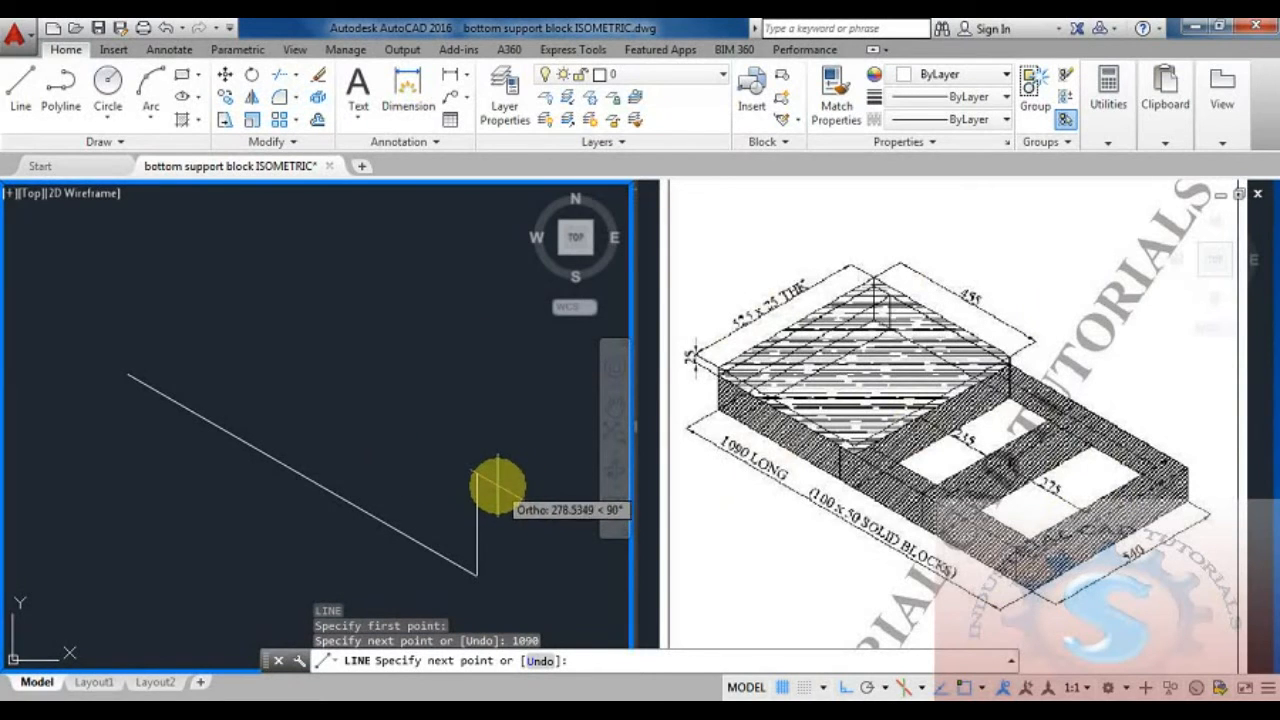
# Step: Complete the base outline in the top isoplane with a 540 side and a 1090 side, closing it at the start point
pyautogui.press('F5')
pyautogui.moveTo(607, 461); pyautogui.dragTo(520, 467, button='middle')
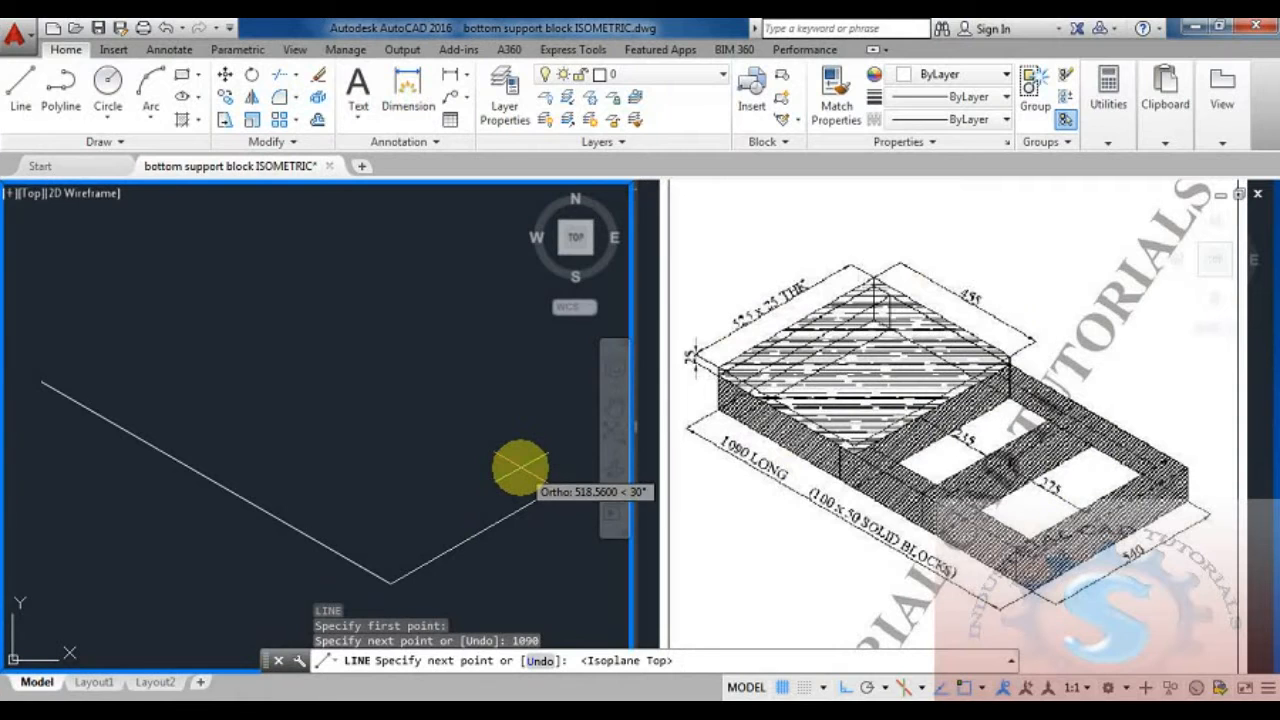
pyautogui.press('Return')
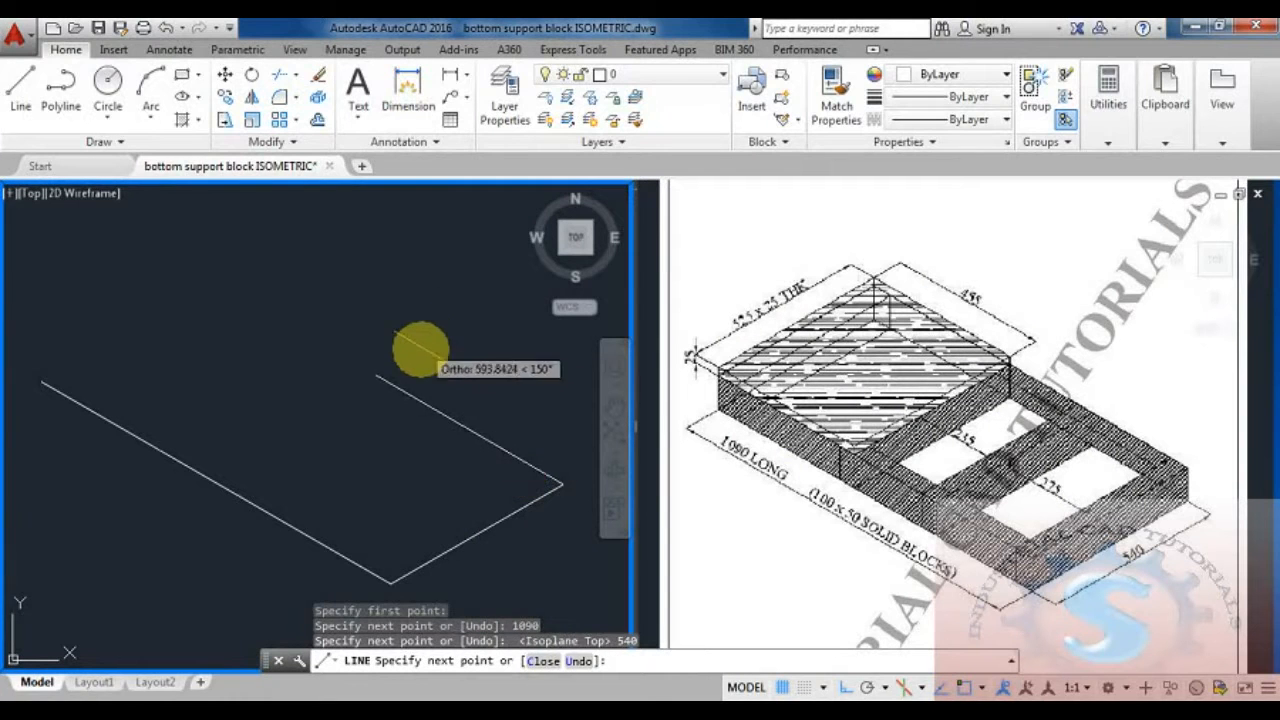
pyautogui.moveTo(344, 290); pyautogui.dragTo(386, 286, button='middle')
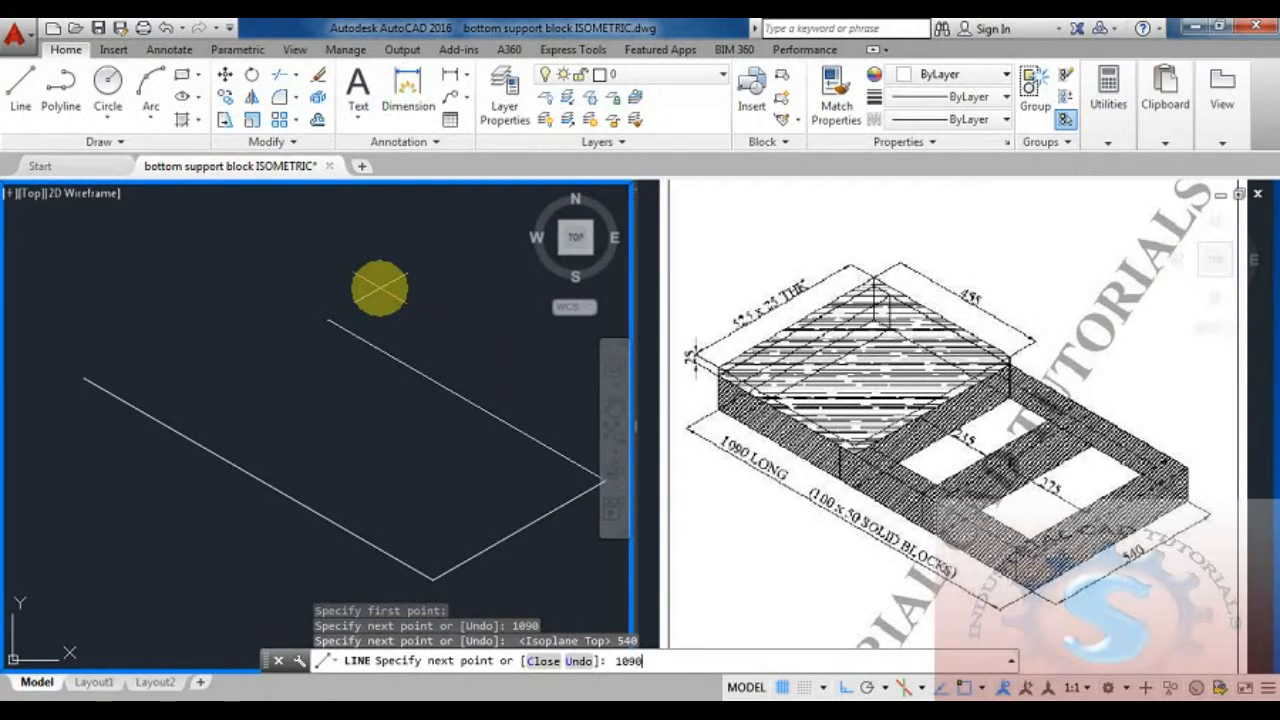
pyautogui.write('1090')
pyautogui.press('Return')
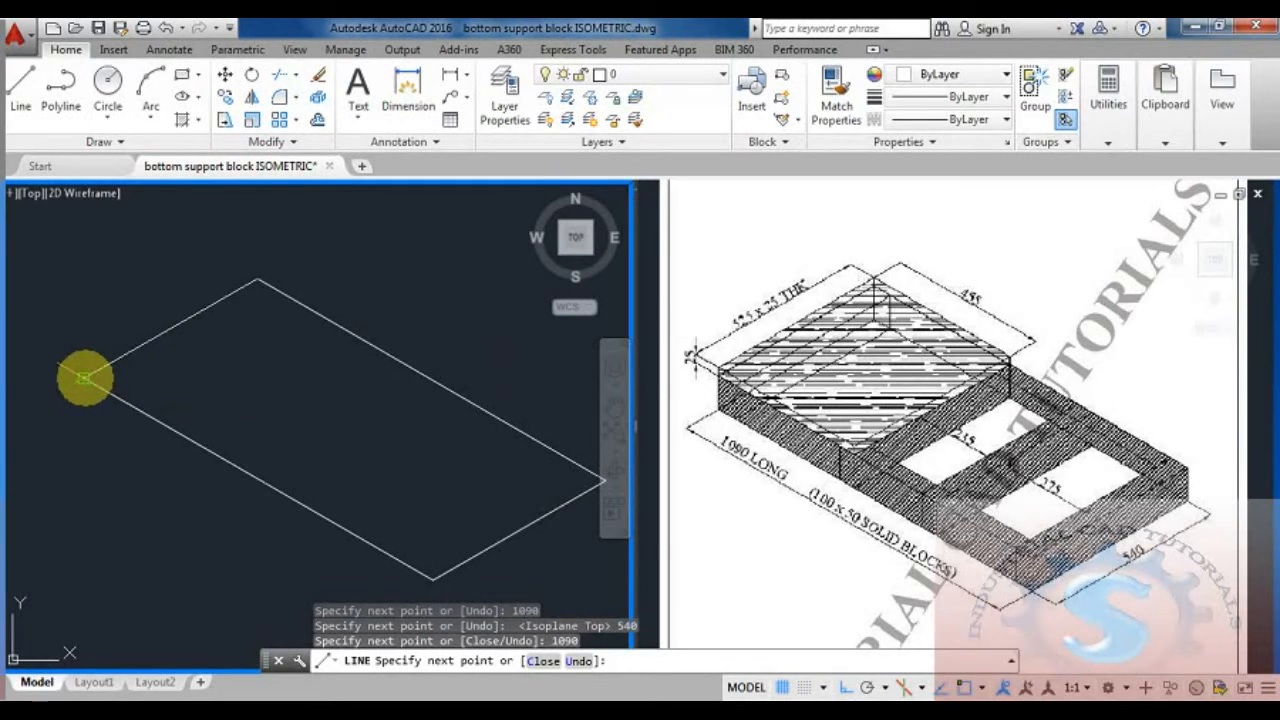
pyautogui.click(85, 378)
pyautogui.press('Escape')
# Step: Add an aligned dimension to the base's long front edge, placed just outside the outline
pyautogui.moveTo(344, 505); pyautogui.dragTo(374, 503, button='middle')
pyautogui.moveTo(404, 386); pyautogui.dragTo(404, 366, button='middle')
pyautogui.click(466, 76)
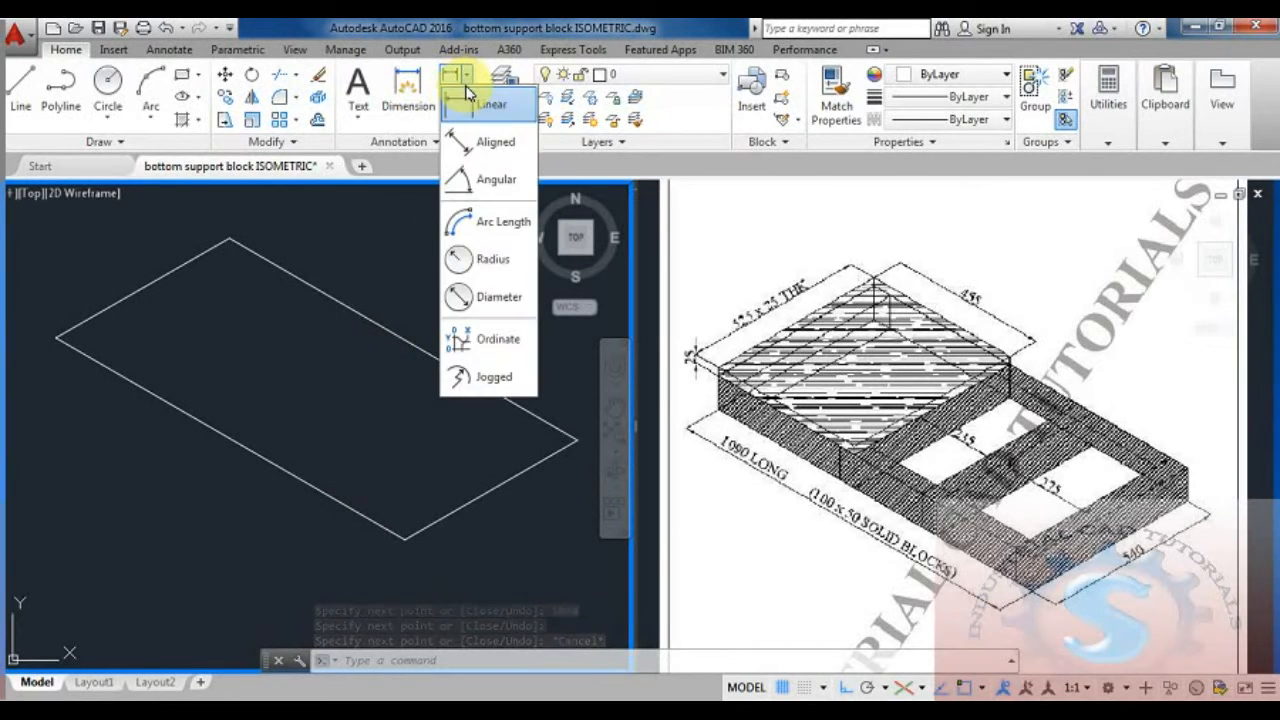
pyautogui.click(470, 142)
pyautogui.click(58, 337)
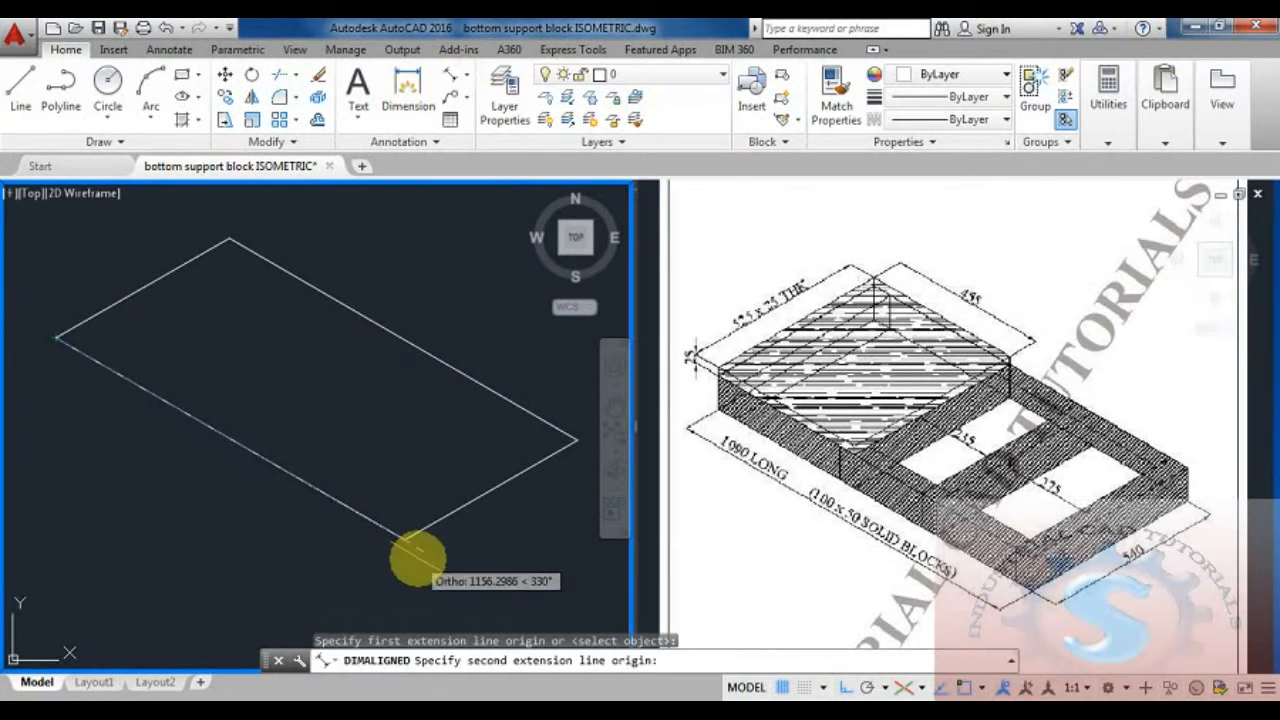
pyautogui.click(405, 536)
pyautogui.click(342, 543)
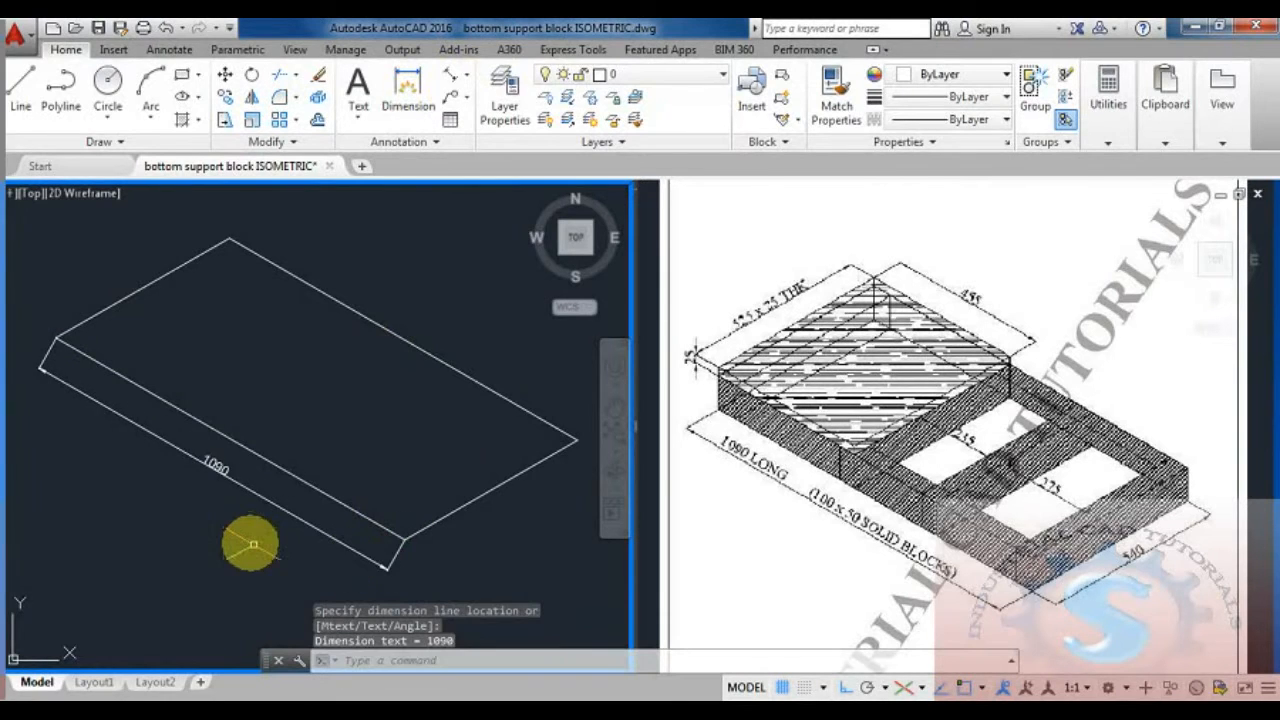
# Step: Add an aligned dimension to the base's short right edge, placed just outside the outline
pyautogui.moveTo(250, 539); pyautogui.dragTo(249, 546, button='middle')
pyautogui.moveTo(374, 535); pyautogui.dragTo(333, 523, button='middle')
pyautogui.press('Return')
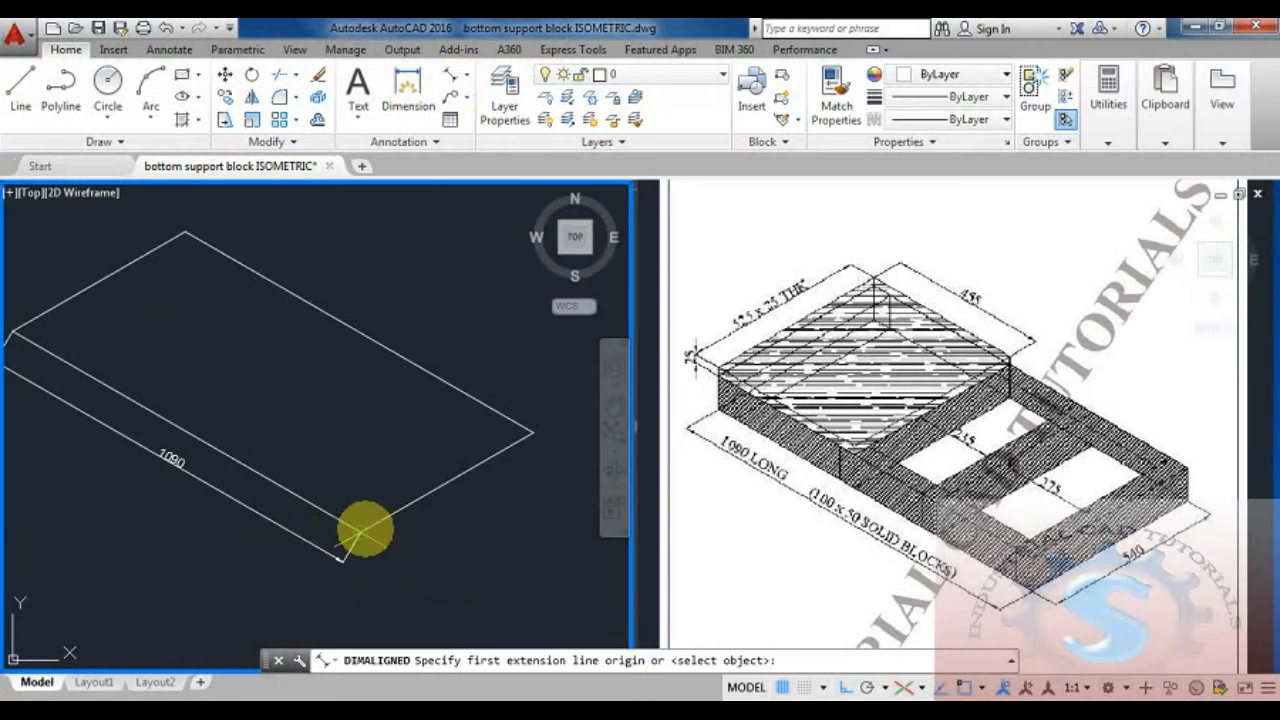
pyautogui.click(359, 530)
pyautogui.click(532, 433)
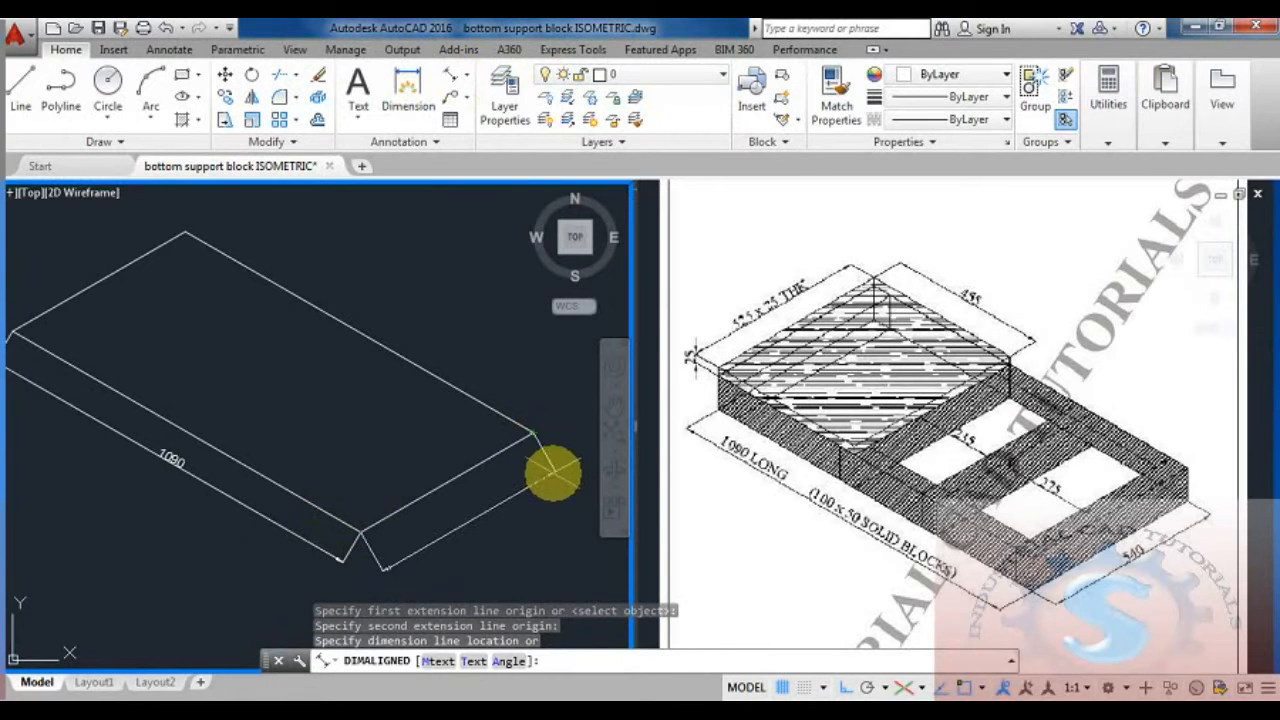
pyautogui.click(551, 468)
pyautogui.moveTo(537, 525)
pyautogui.mouseDown(button='middle')
pyautogui.moveTo(540, 511)
pyautogui.moveTo(545, 535)
pyautogui.mouseUp(button='middle')
# Step: Draw the end block's outer face from the front corner in the right isoplane, 100 high and 540 long, down to the far base corner
pyautogui.press('Escape')
pyautogui.press('Escape')
pyautogui.write('l')
pyautogui.press('Return')
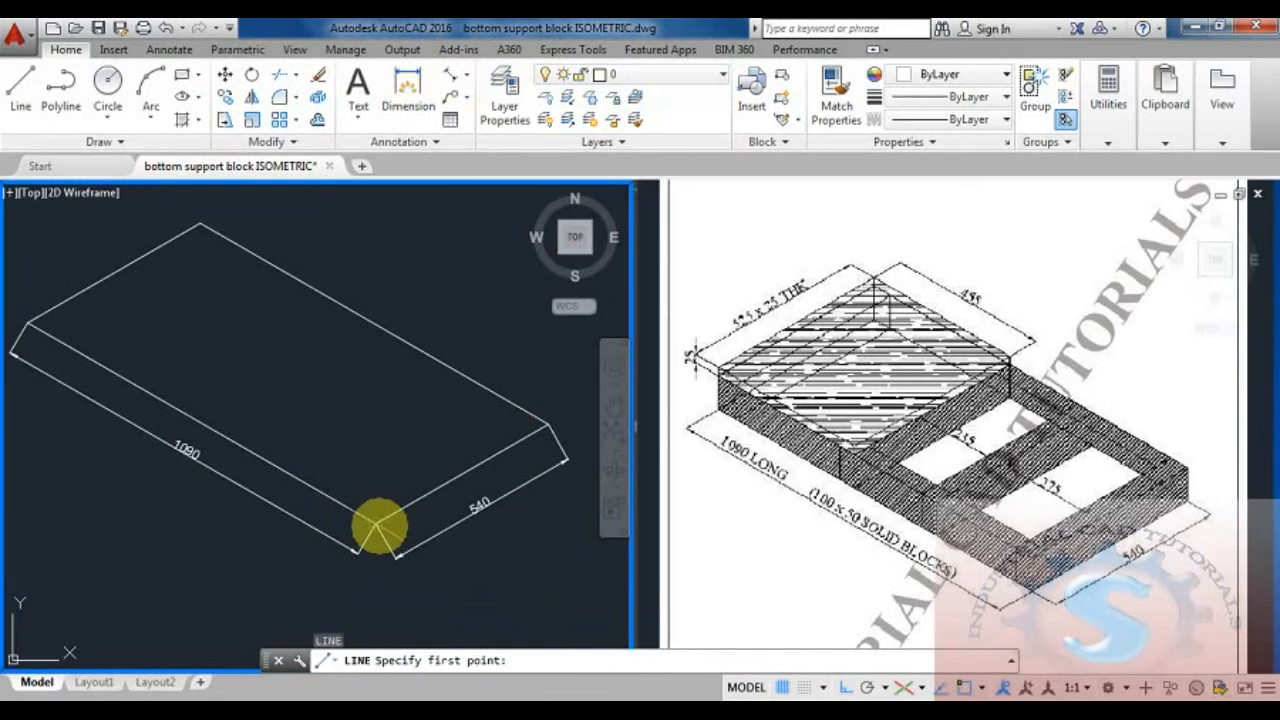
pyautogui.click(377, 522)
pyautogui.press('F5')
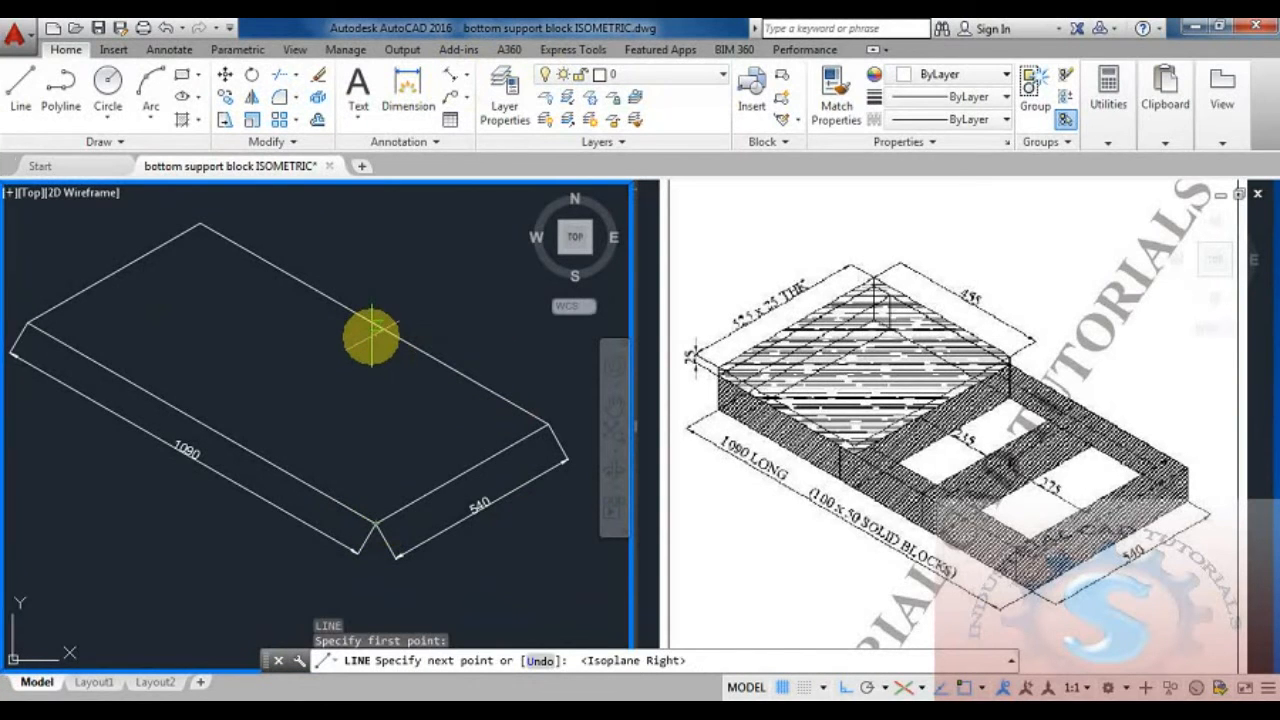
pyautogui.write('100')
pyautogui.press('Return')
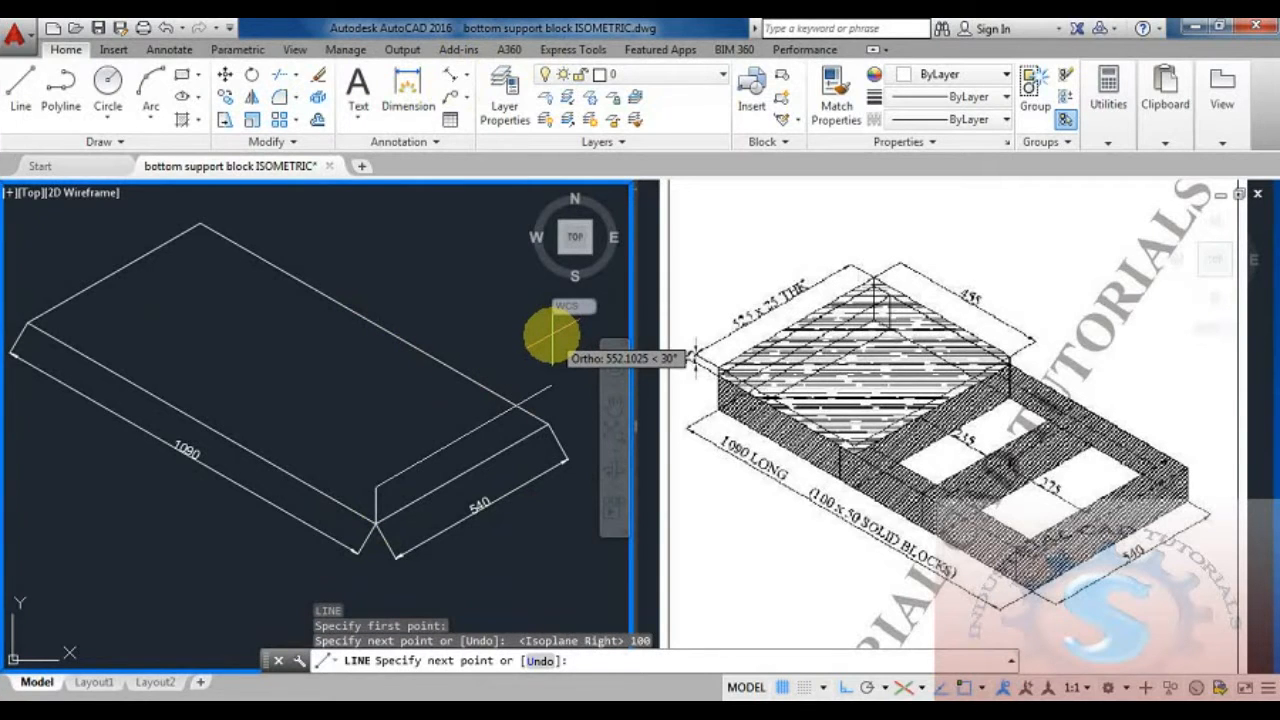
pyautogui.write('540')
pyautogui.press('Return')
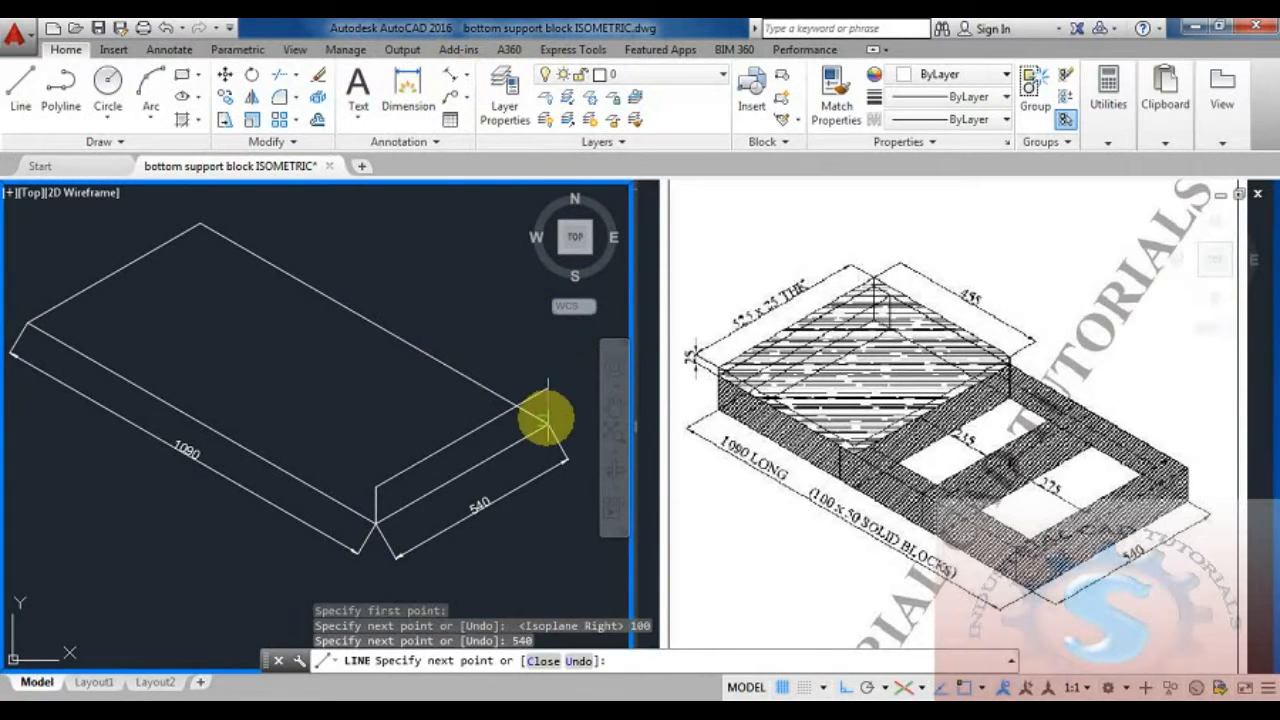
pyautogui.click(548, 425)
pyautogui.press('Escape')
# Step: Draw the end block's top face from the far upper corner with a 50 width and a 540 inner edge, closing at the front upper corner
pyautogui.moveTo(533, 451)
pyautogui.mouseDown(button='middle')
pyautogui.moveTo(483, 475)
pyautogui.moveTo(509, 448)
pyautogui.mouseUp(button='middle')
pyautogui.press('Return')
pyautogui.click(519, 397)
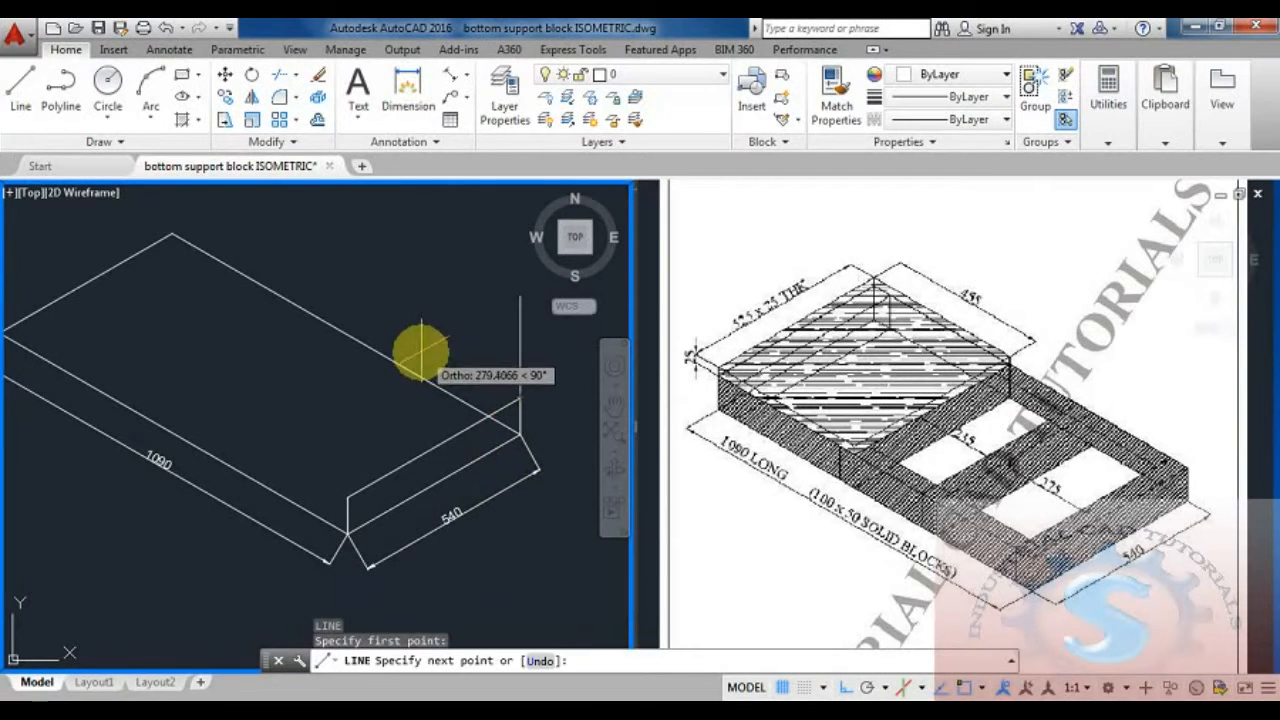
pyautogui.press('F5')
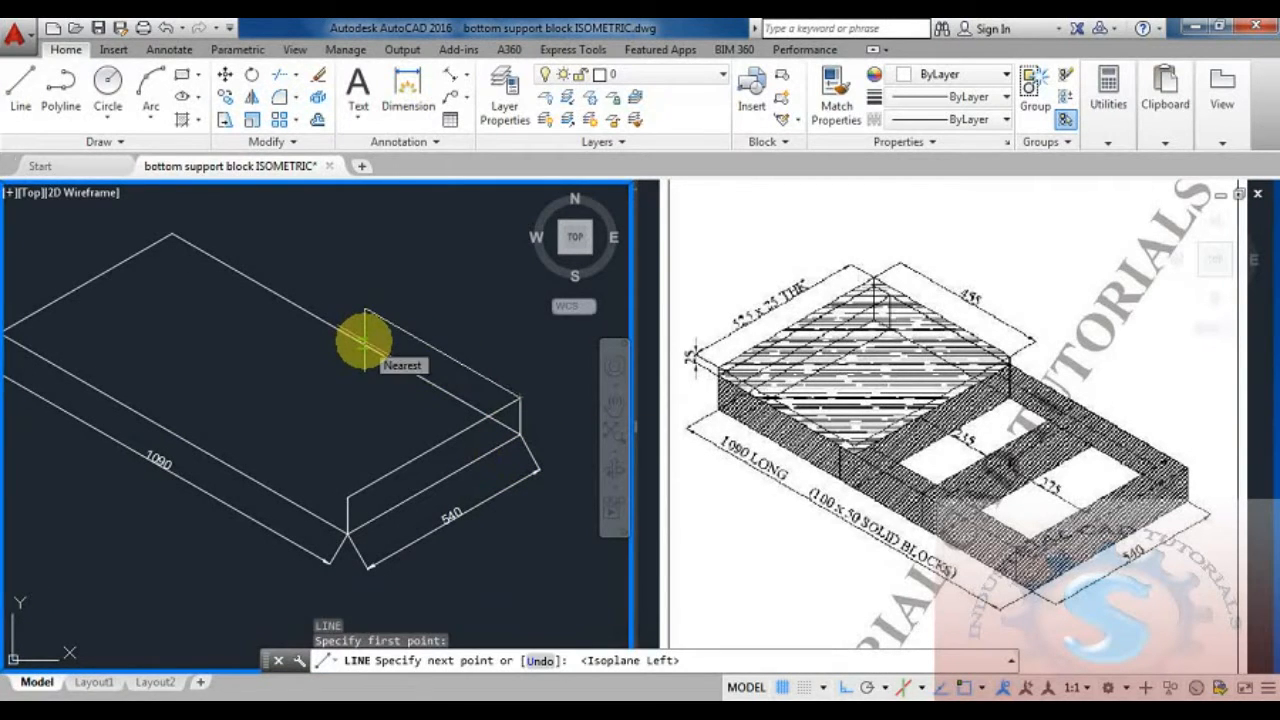
pyautogui.write('50')
pyautogui.press('Return')
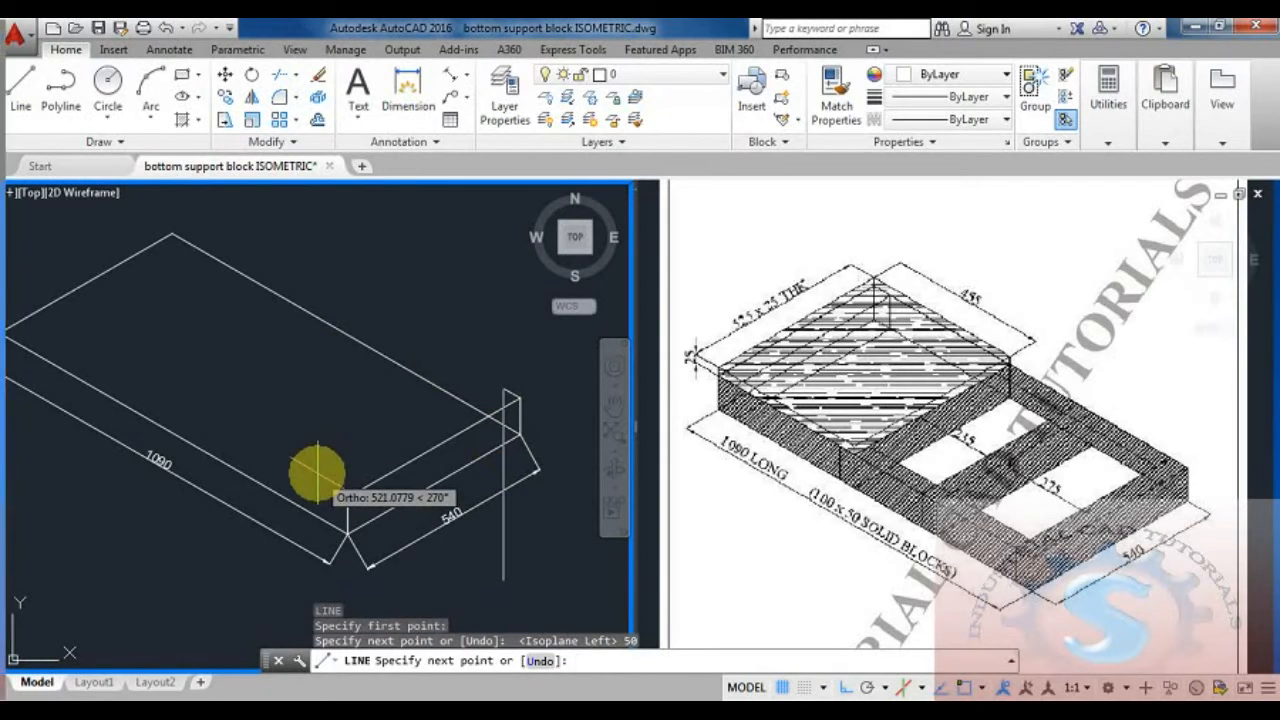
pyautogui.press('F5')
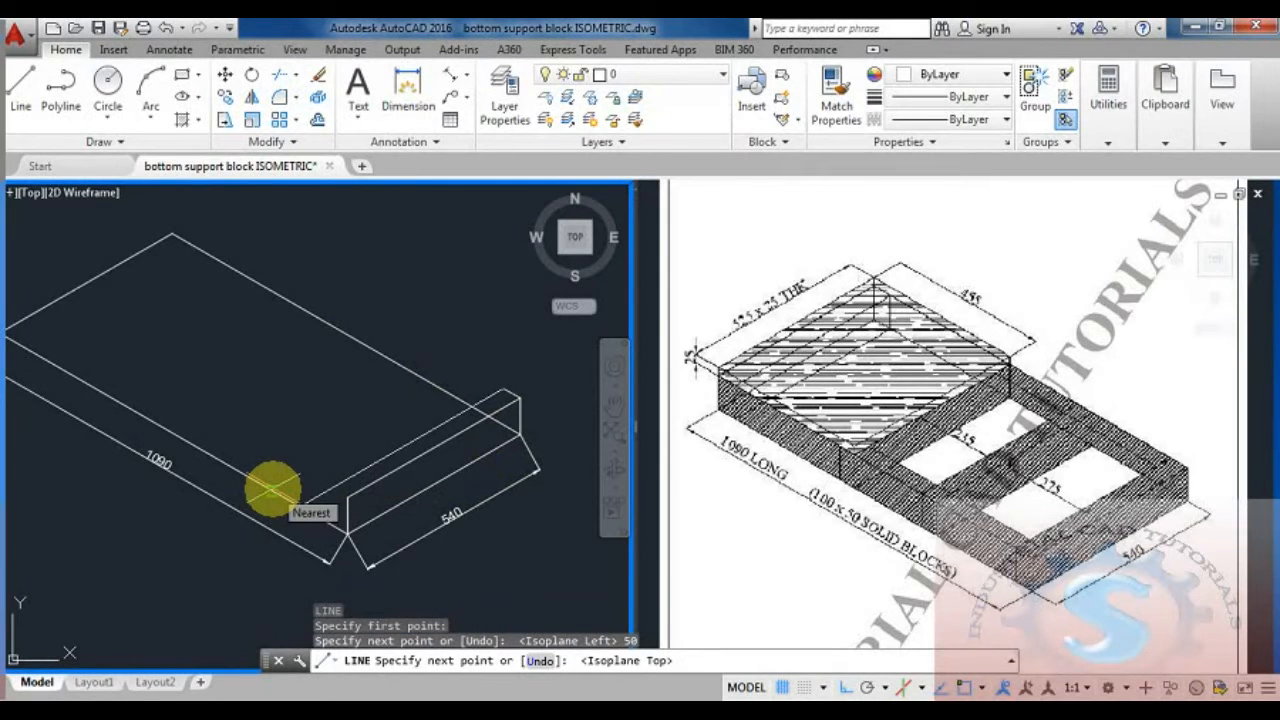
pyautogui.write('540')
pyautogui.press('Return')
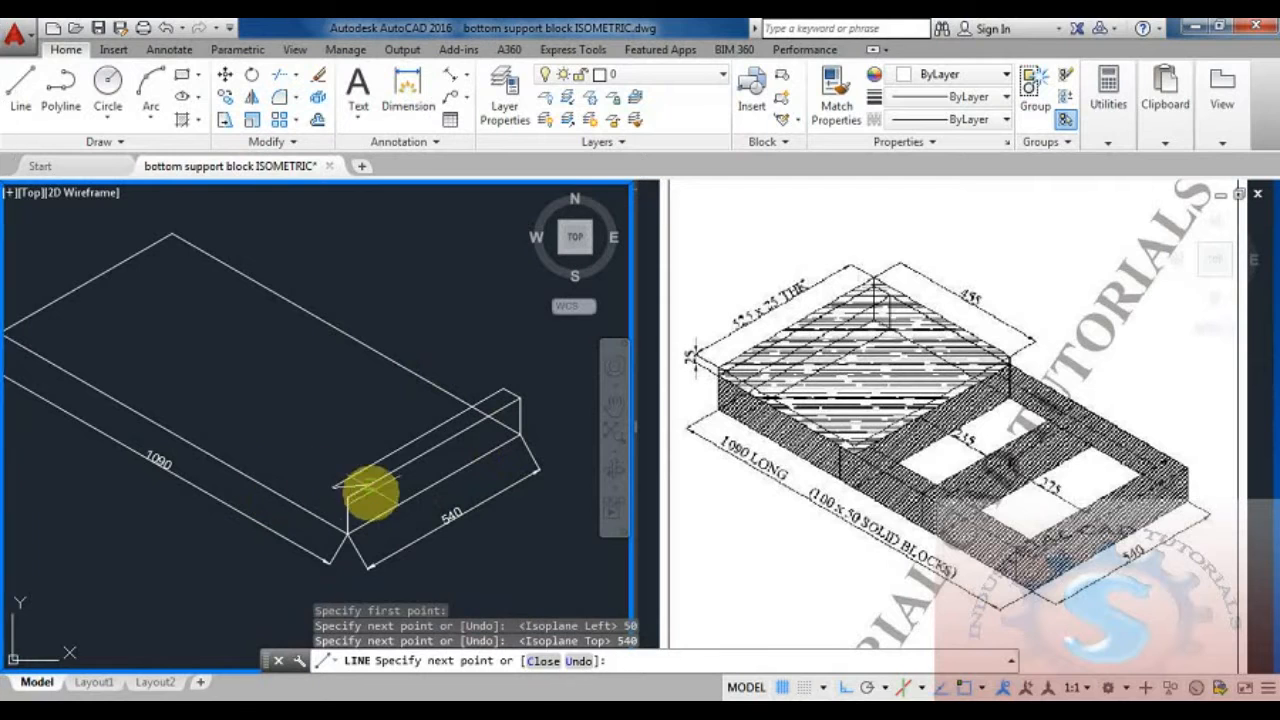
pyautogui.click(348, 499)
pyautogui.press('Escape')
# Step: Draw a vertical line down from the top face's front inner corner to beyond the base's long edge
pyautogui.moveTo(464, 558); pyautogui.dragTo(480, 531, button='middle')
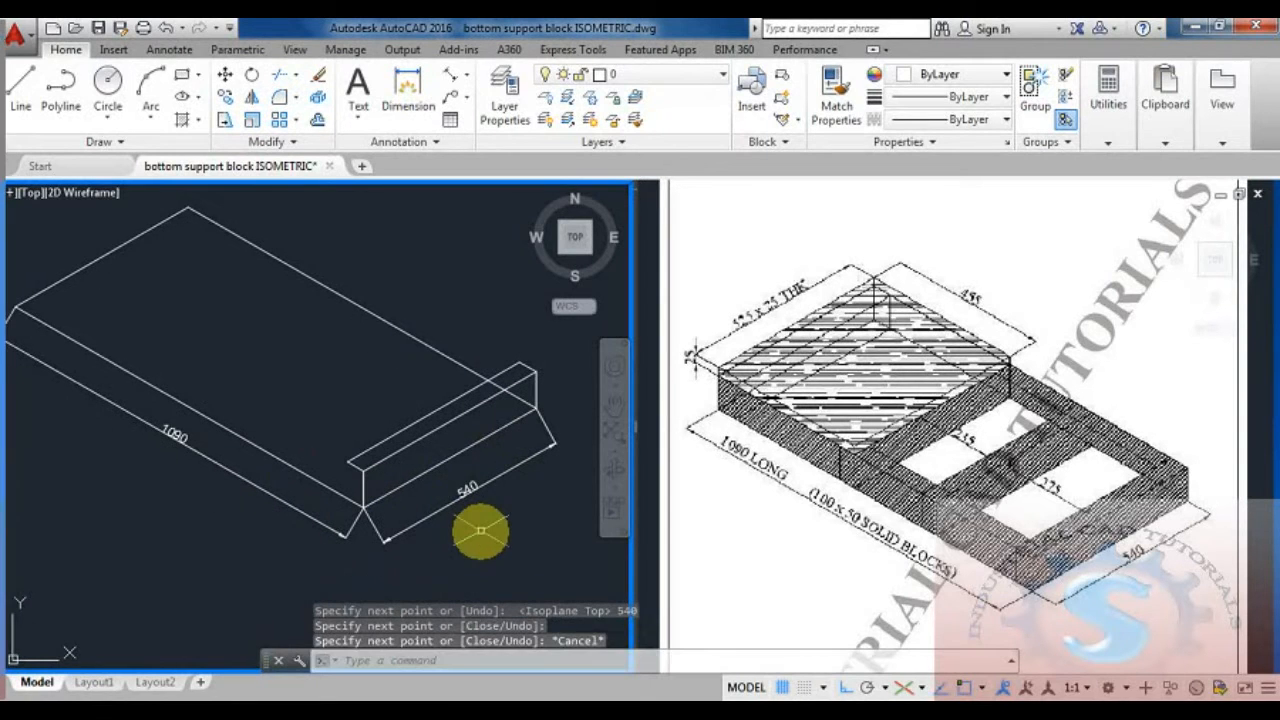
pyautogui.press('Return')
pyautogui.click(344, 494)
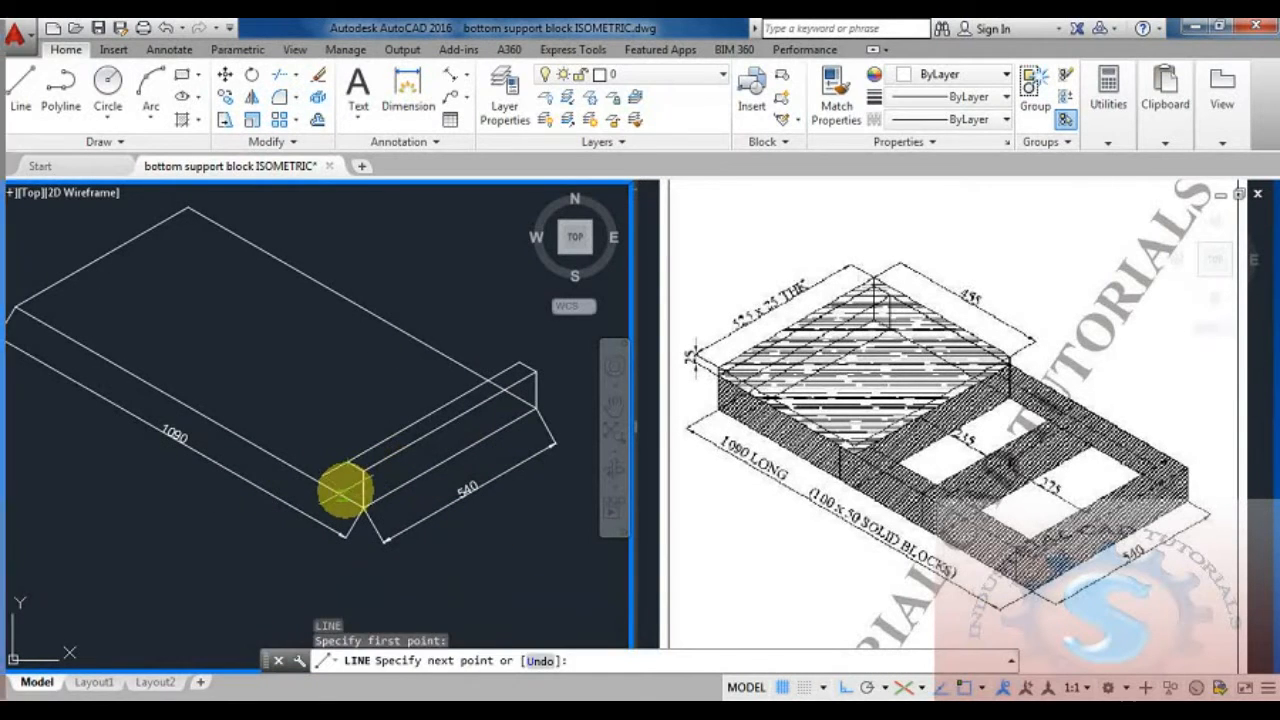
pyautogui.scroll(3, 332, 530)
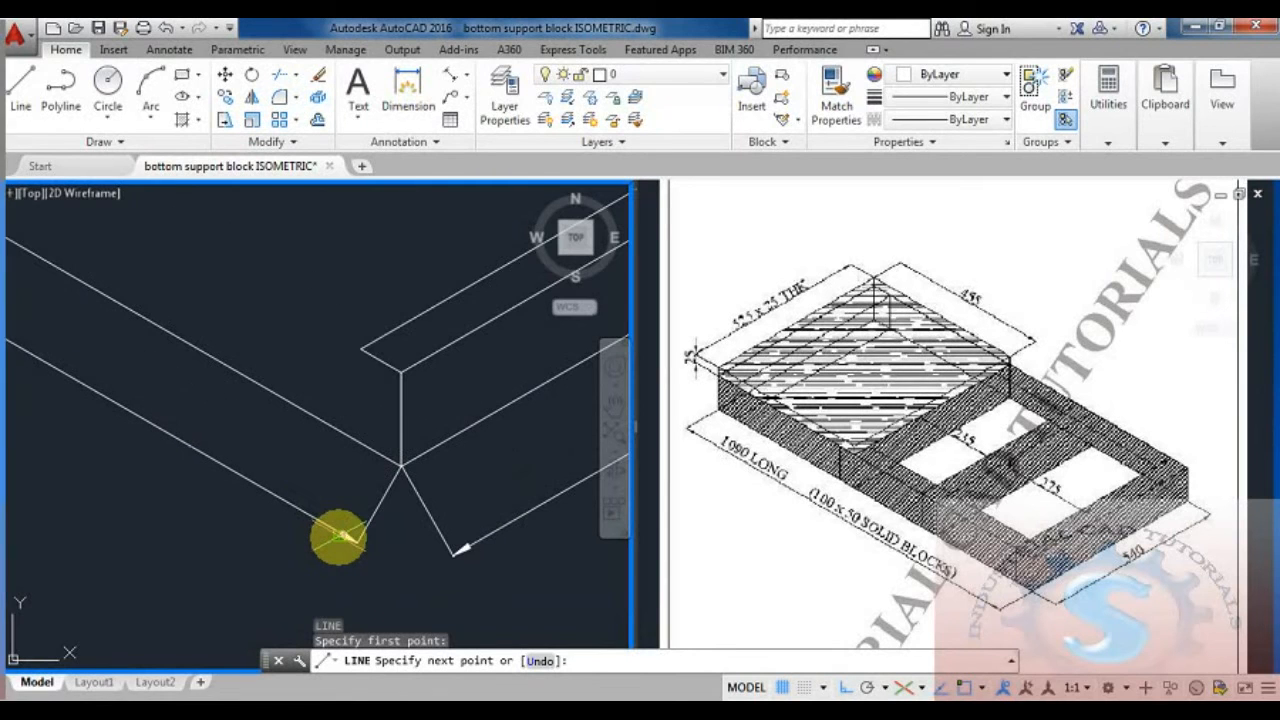
pyautogui.press('F5')
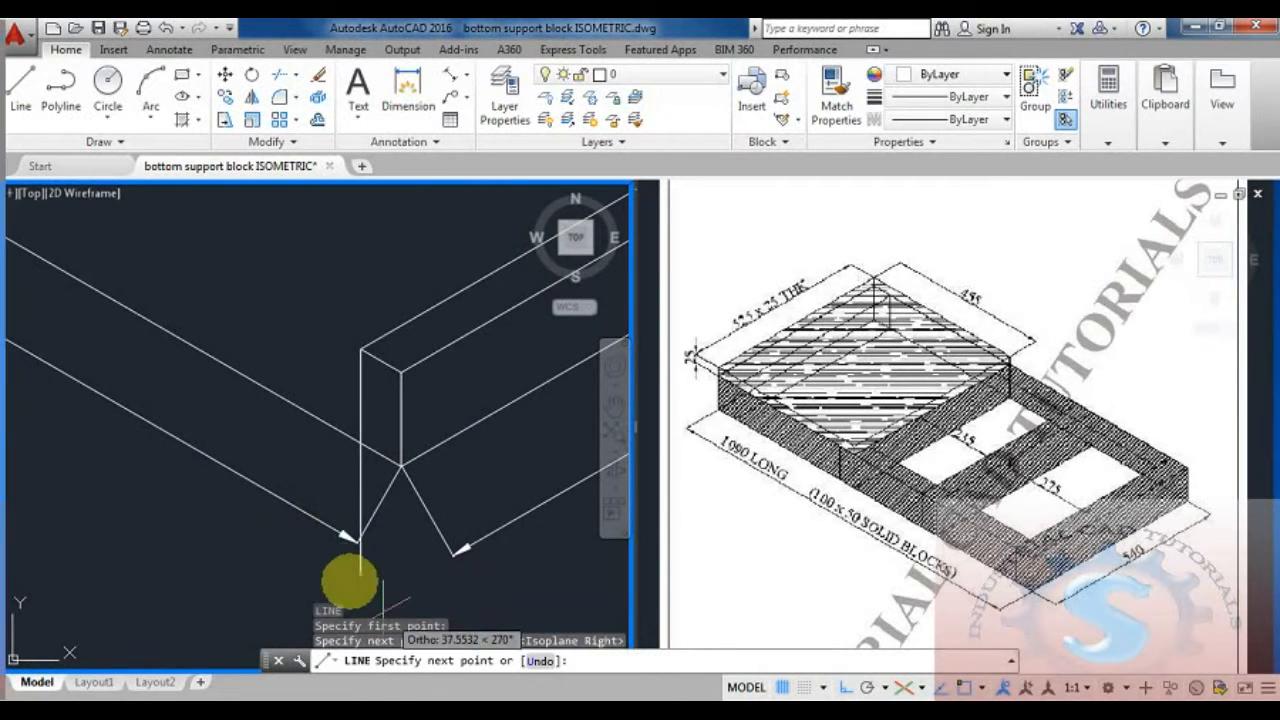
pyautogui.press('Escape')
pyautogui.press('Escape')
# Step: Trim off the part of the block's inner vertical line that extends below the base's long edge
pyautogui.moveTo(418, 580); pyautogui.dragTo(366, 546, button='middle')
pyautogui.write('tr')
pyautogui.press('Return')
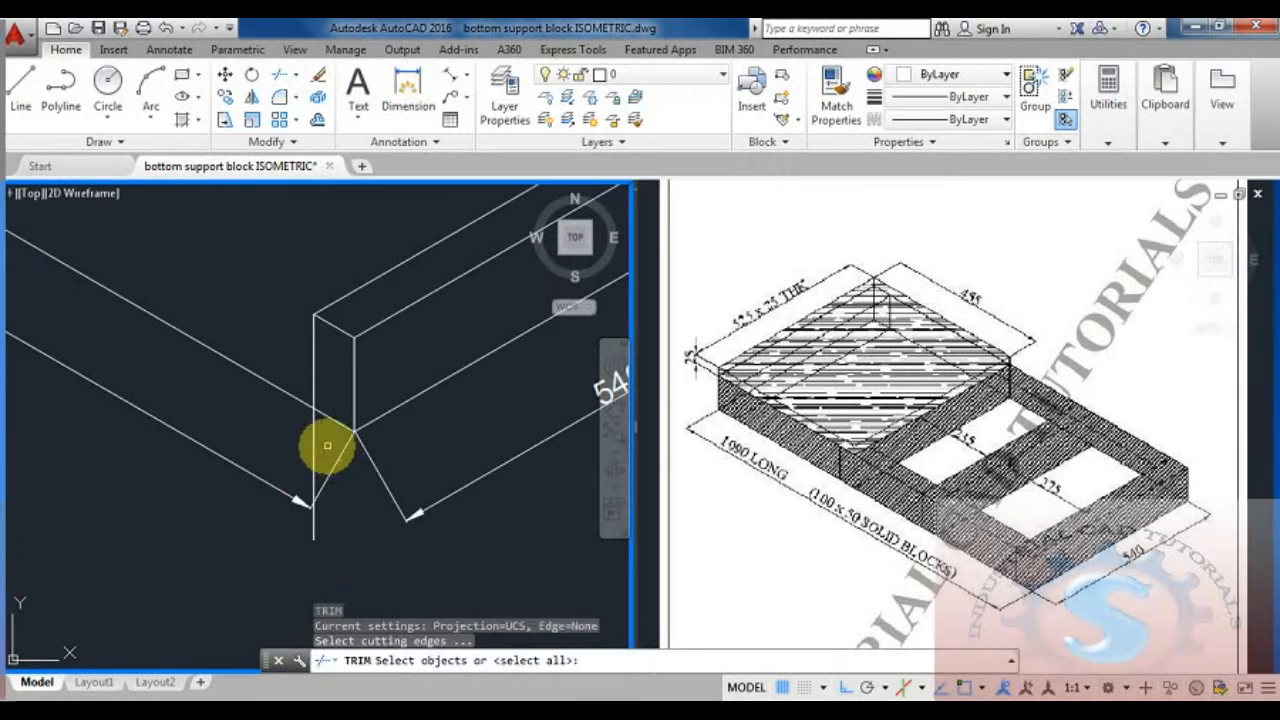
pyautogui.click(311, 449)
pyautogui.click(316, 515)
pyautogui.scroll(-5, 323, 534)
pyautogui.press('Escape')
pyautogui.moveTo(465, 552)
pyautogui.mouseDown(button='middle')
pyautogui.moveTo(437, 570)
pyautogui.moveTo(458, 564)
pyautogui.mouseUp(button='middle')
pyautogui.scroll(-3, 436, 570)
pyautogui.scroll(3, 440, 563)
pyautogui.scroll(-2, 453, 565)
pyautogui.scroll(2, 449, 559)
pyautogui.press('Escape')
pyautogui.press('Escape')
pyautogui.press('Escape')
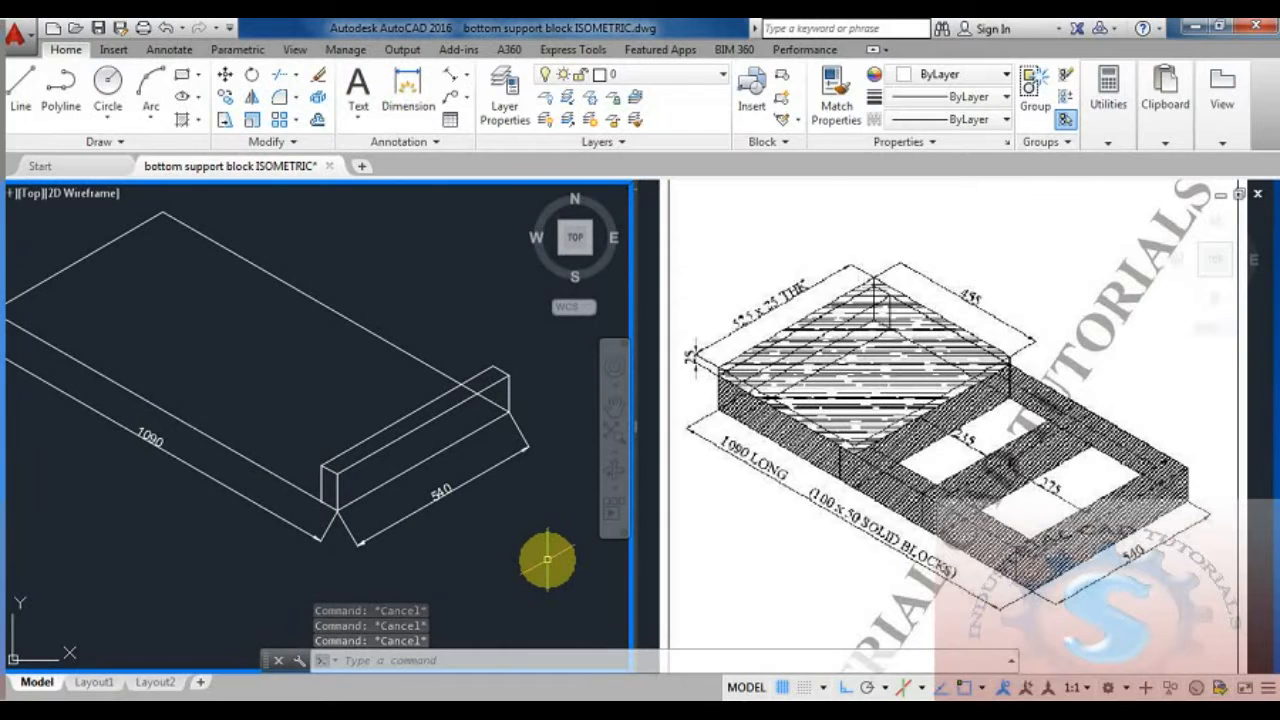
# Step: Draw a 275 guide line from the midpoint of the end block's outer lower edge along the base's length in the left isoplane
pyautogui.write('l')
pyautogui.press('Return')
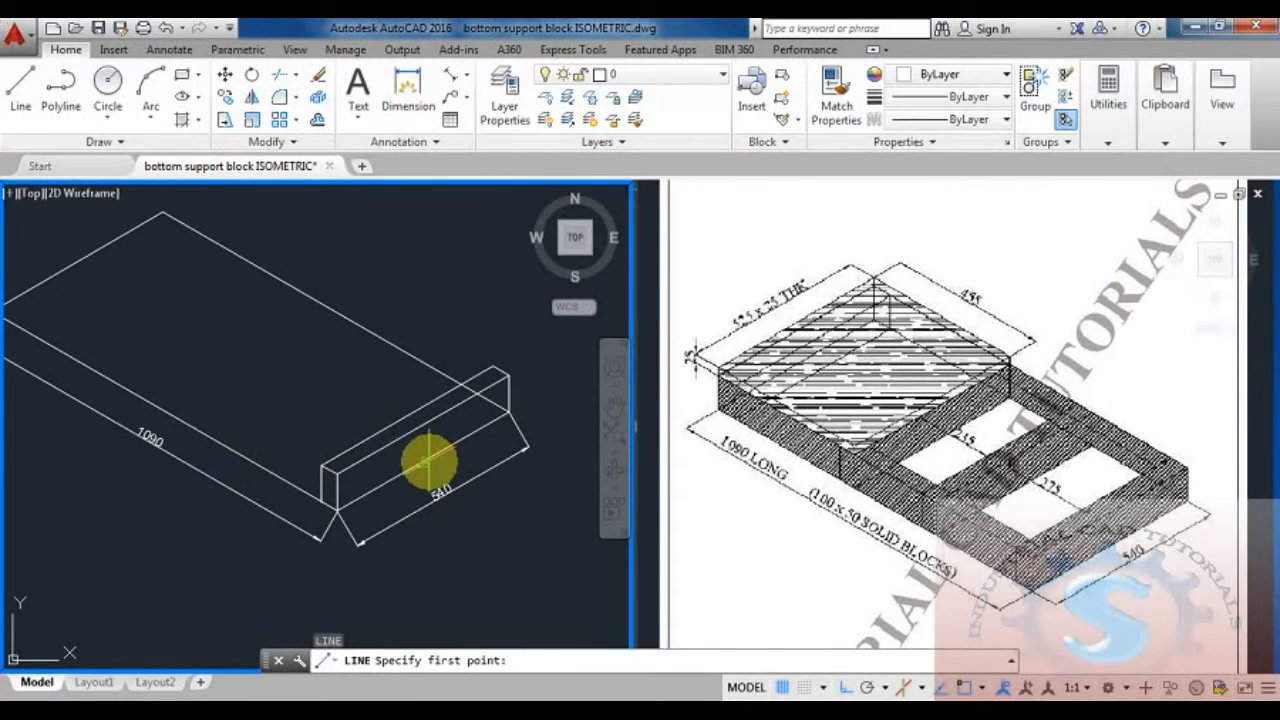
pyautogui.click(423, 462)
pyautogui.press('F5')
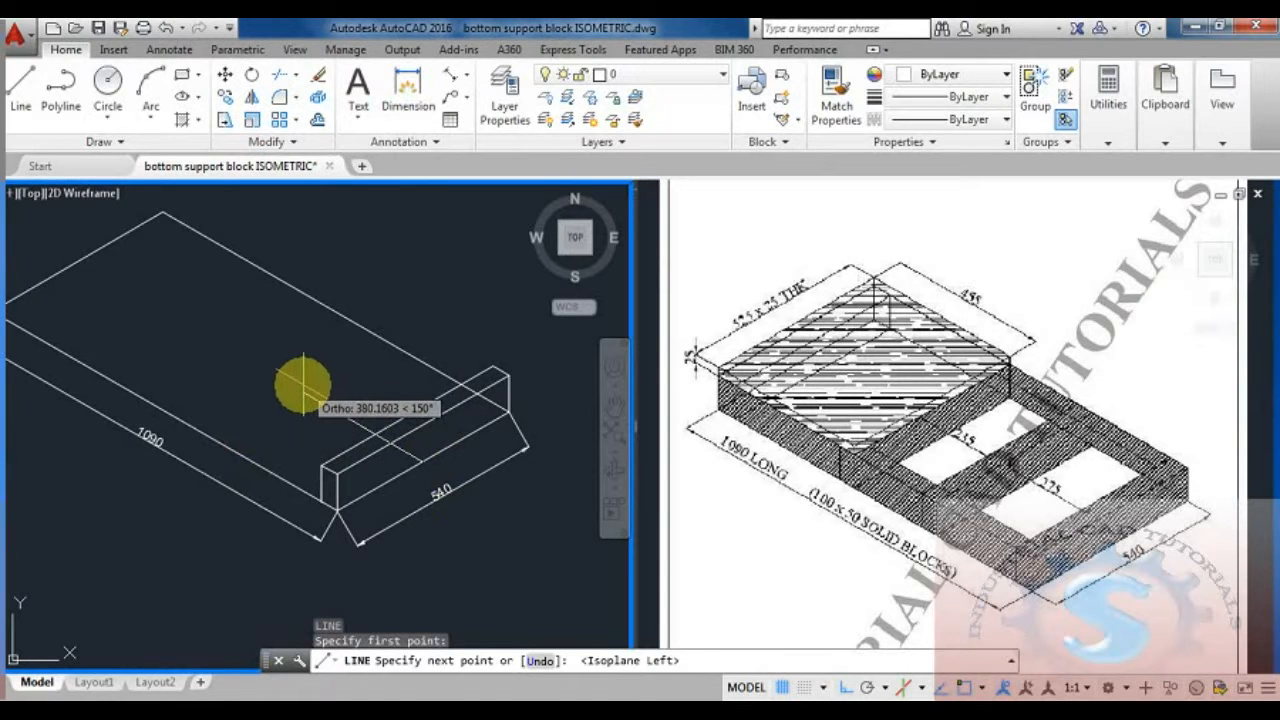
pyautogui.write('2')
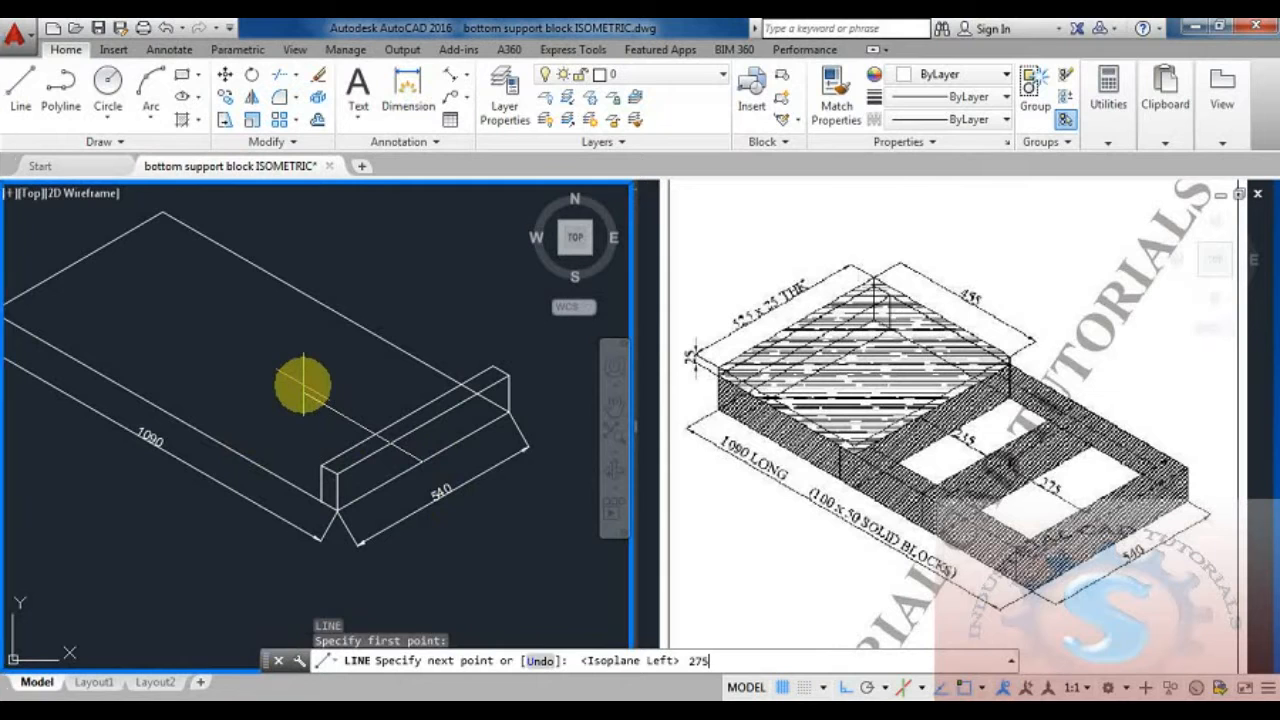
pyautogui.write('75')
pyautogui.press('Return')
pyautogui.press('Escape')
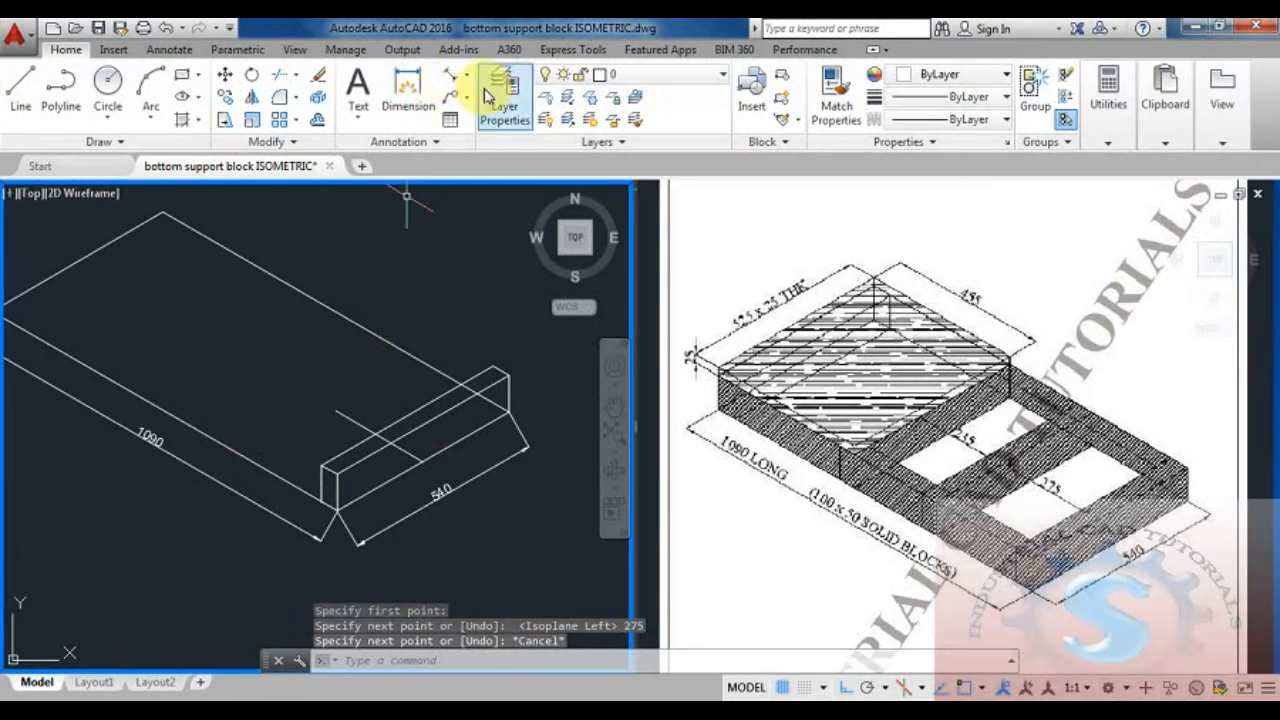
# Step: Check the guide line's length with a temporary aligned dimension between its two ends
pyautogui.click(451, 75)
pyautogui.click(336, 411)
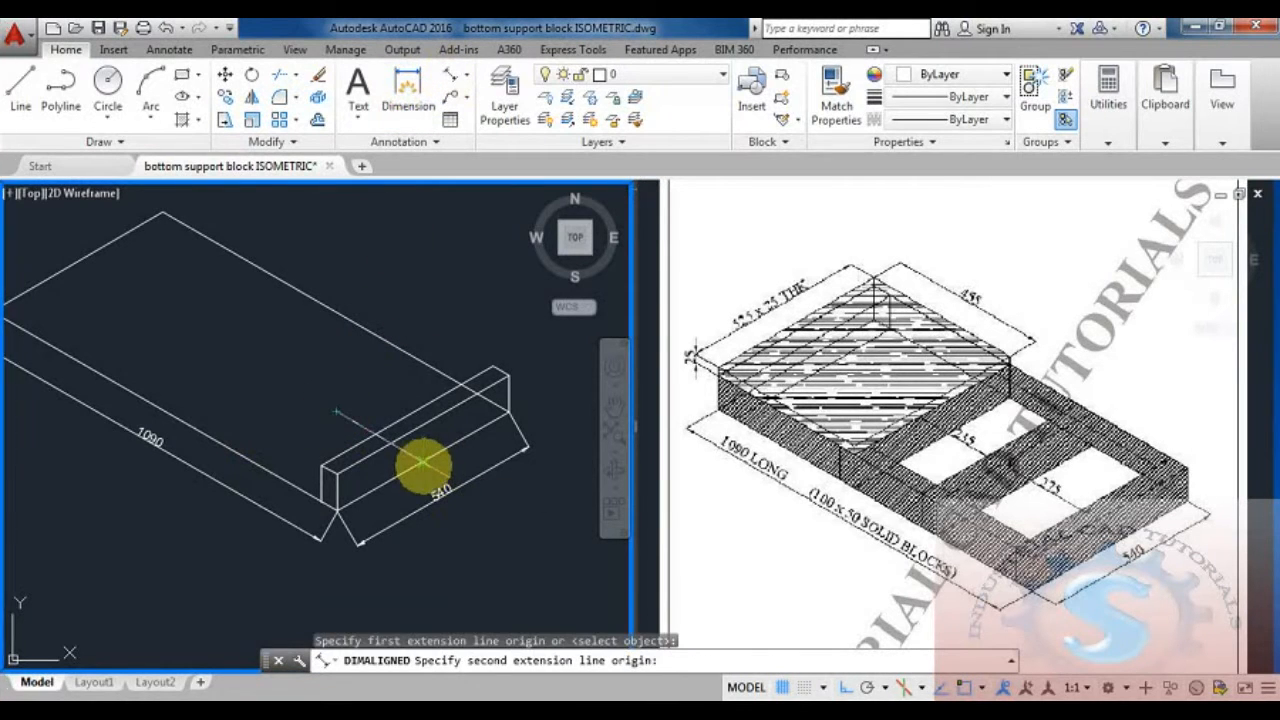
pyautogui.click(485, 410)
pyautogui.press('Escape')
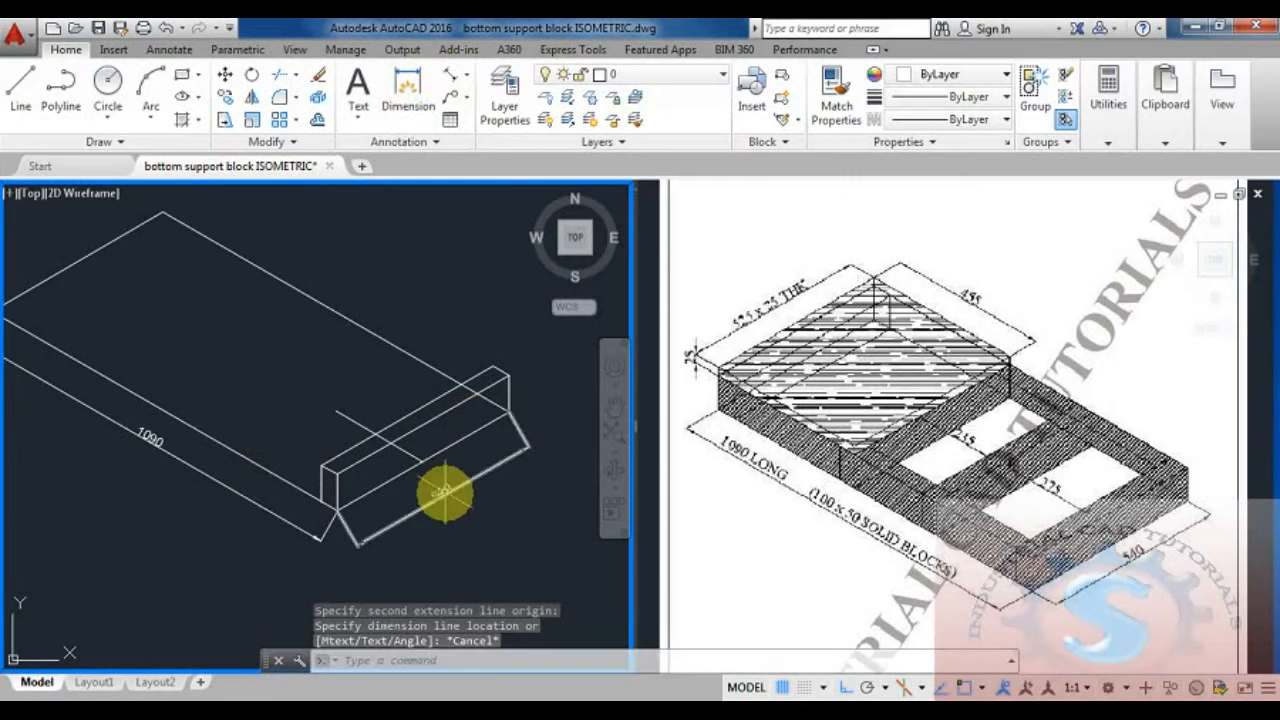
# Step: Copy the end block's edges from the guide line's start point to its far end to make the second block
pyautogui.write('c')
pyautogui.press('Return')
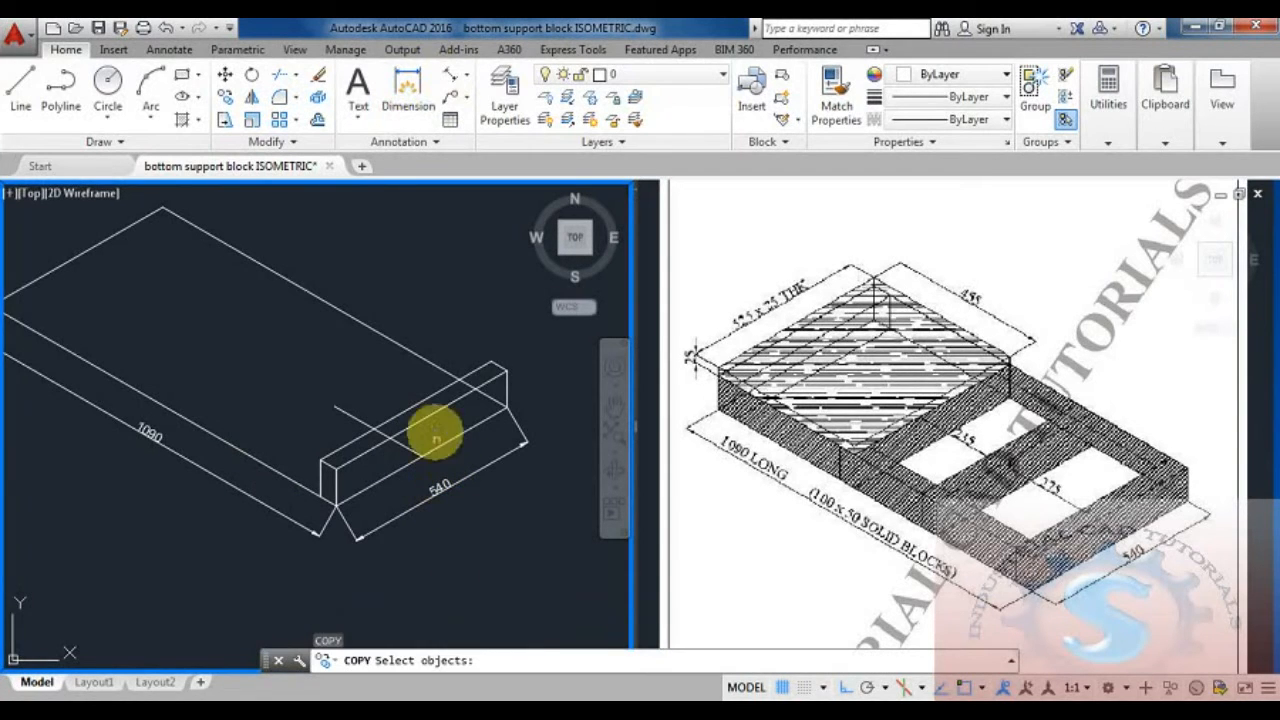
pyautogui.click(445, 430)
pyautogui.click(340, 476)
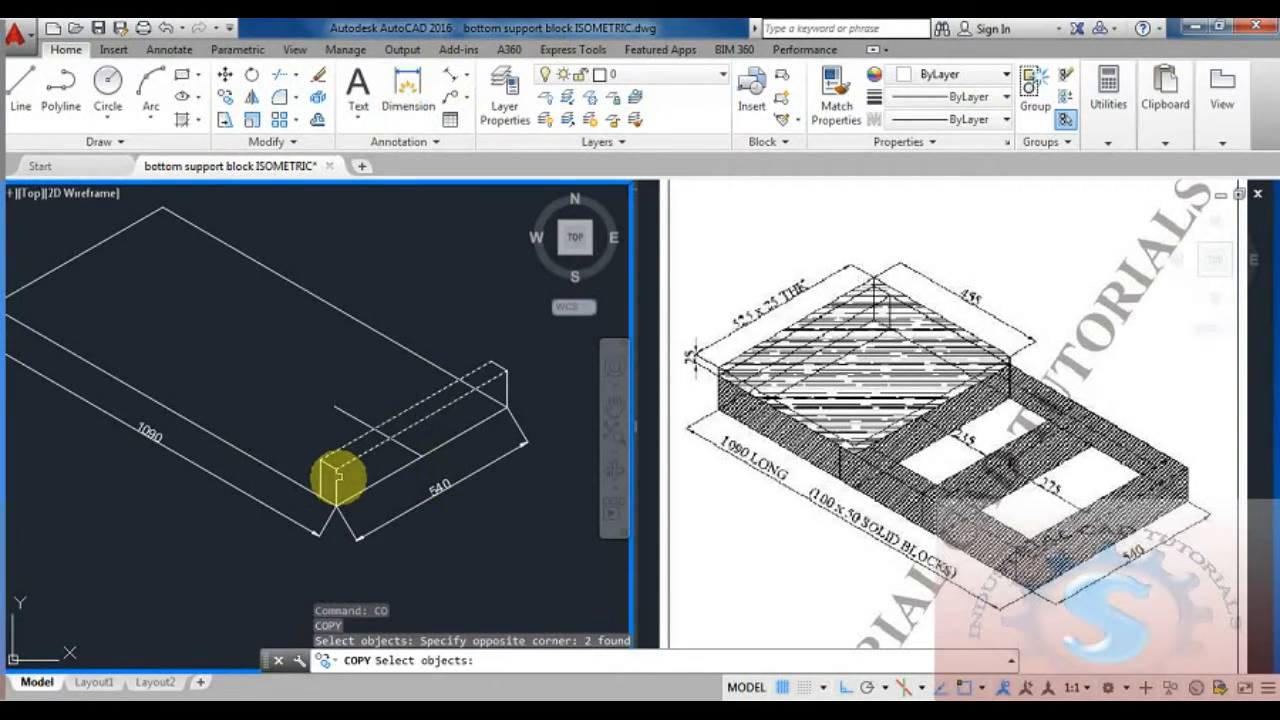
pyautogui.click(337, 482)
pyautogui.scroll(2, 330, 470)
pyautogui.click(316, 468)
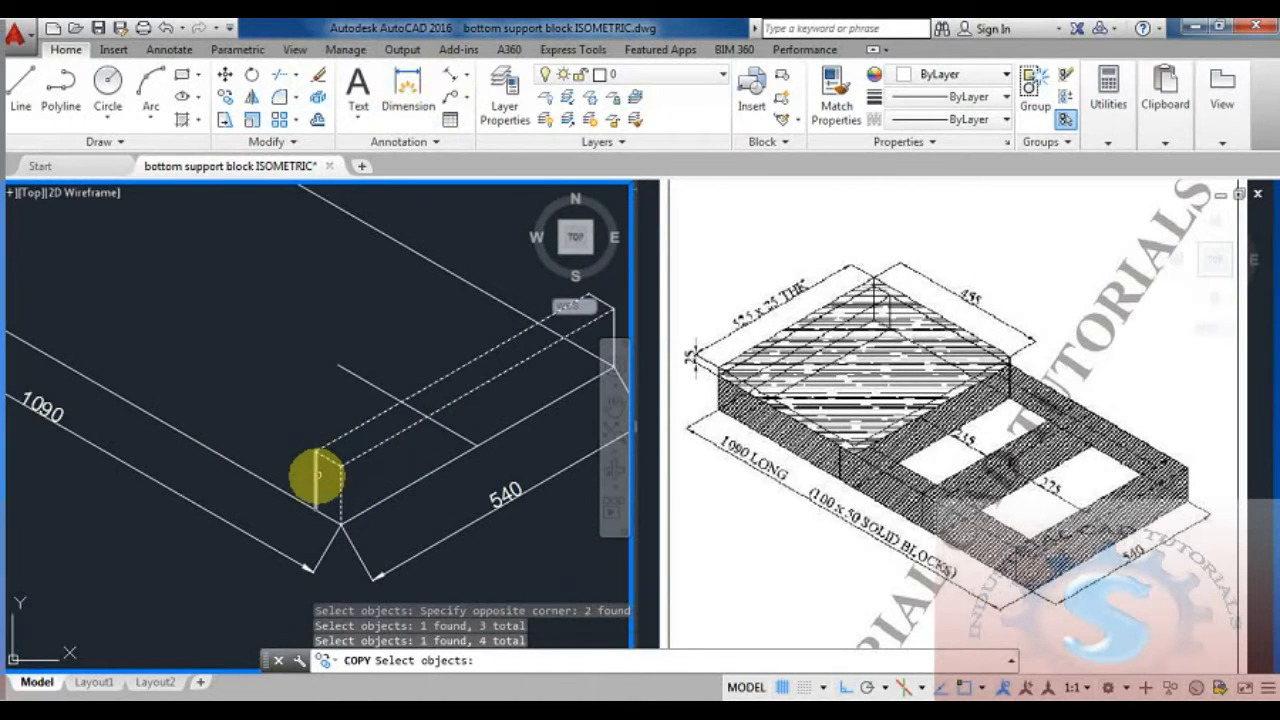
pyautogui.scroll(-3, 314, 471)
pyautogui.click(414, 443)
pyautogui.scroll(3, 410, 430)
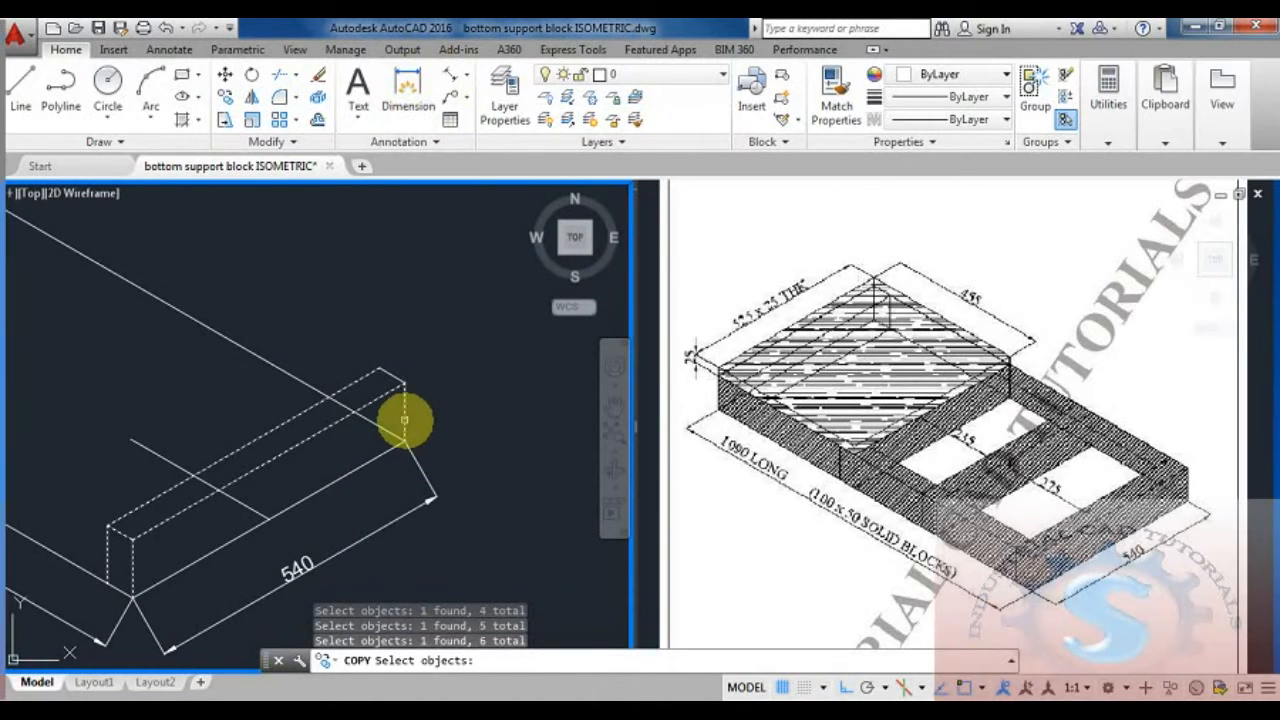
pyautogui.press('Return')
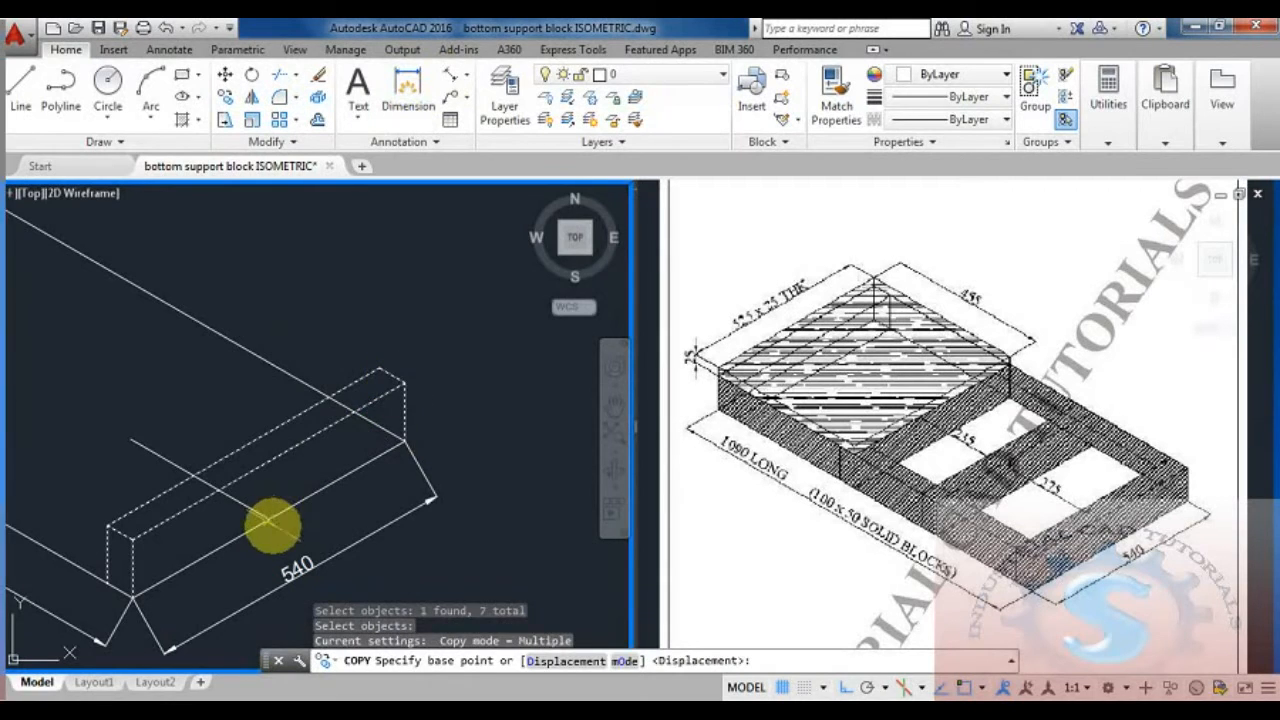
pyautogui.click(267, 518)
pyautogui.click(130, 440)
pyautogui.scroll(-2, 129, 445)
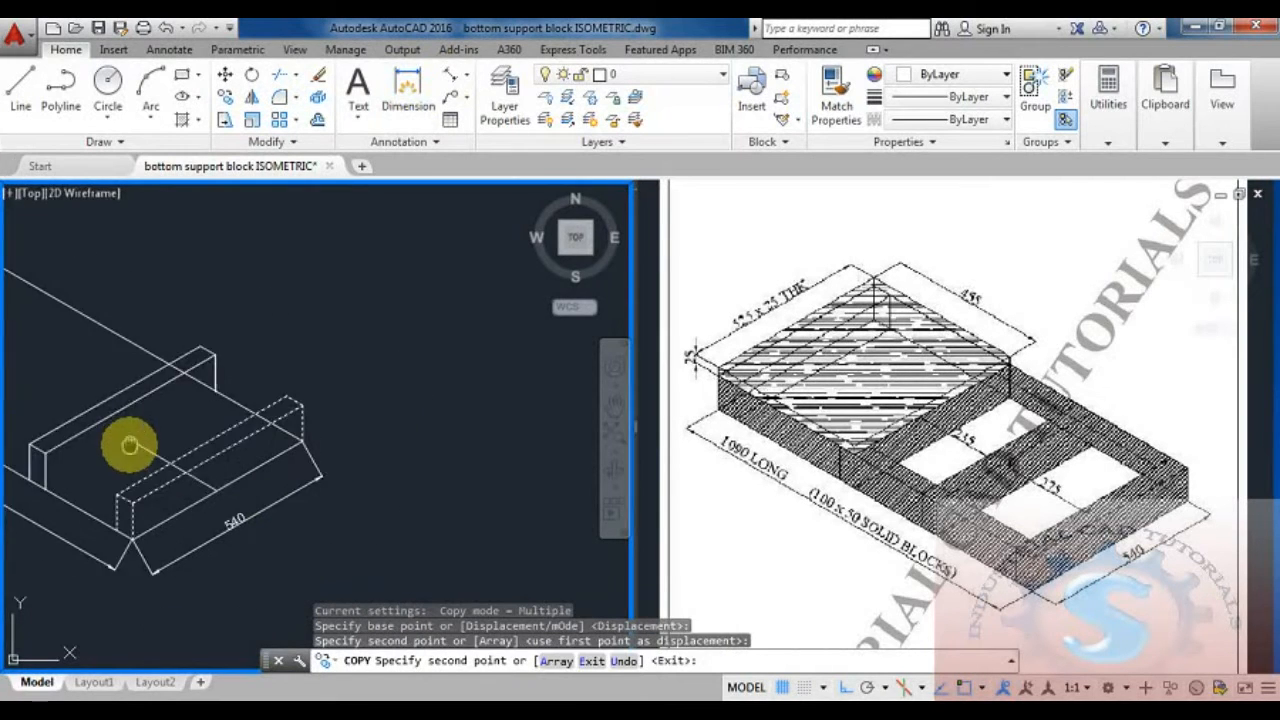
pyautogui.moveTo(129, 445); pyautogui.dragTo(225, 408, button='middle')
pyautogui.press('Escape')
pyautogui.press('Escape')
pyautogui.scroll(-2, 234, 485)
pyautogui.moveTo(235, 483); pyautogui.dragTo(280, 494, button='middle')
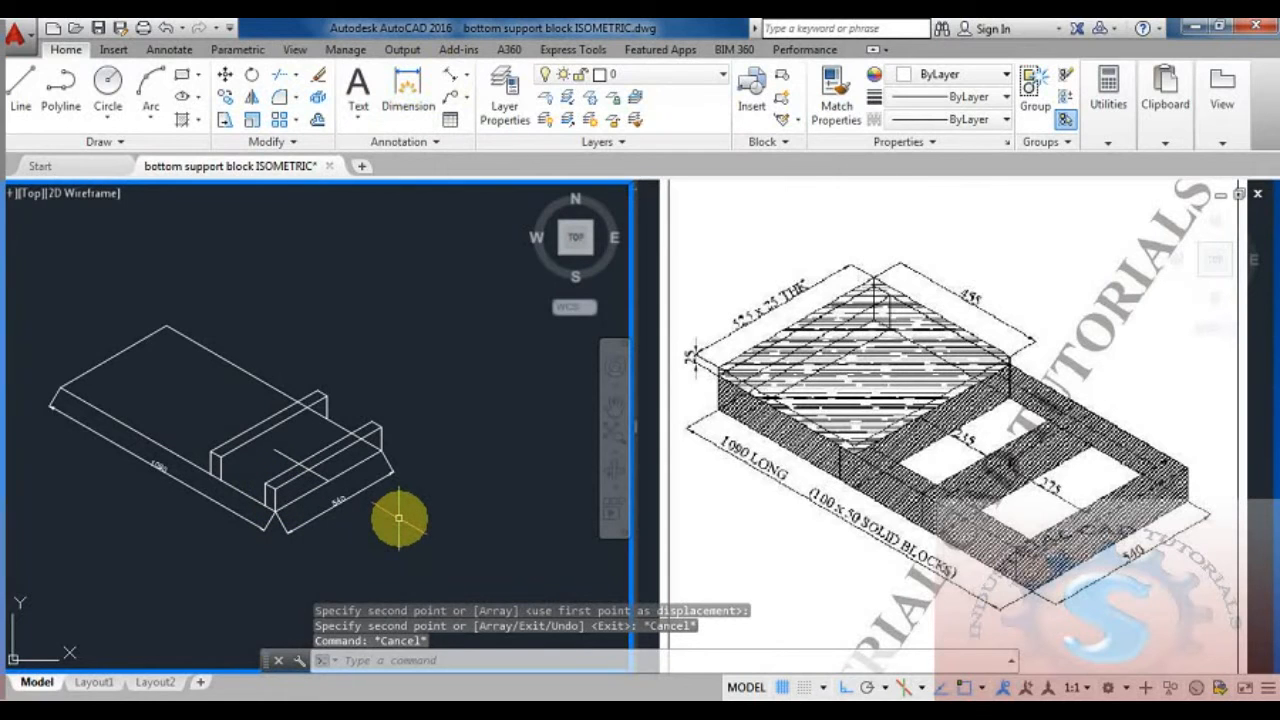
pyautogui.moveTo(399, 518); pyautogui.dragTo(395, 506, button='middle')
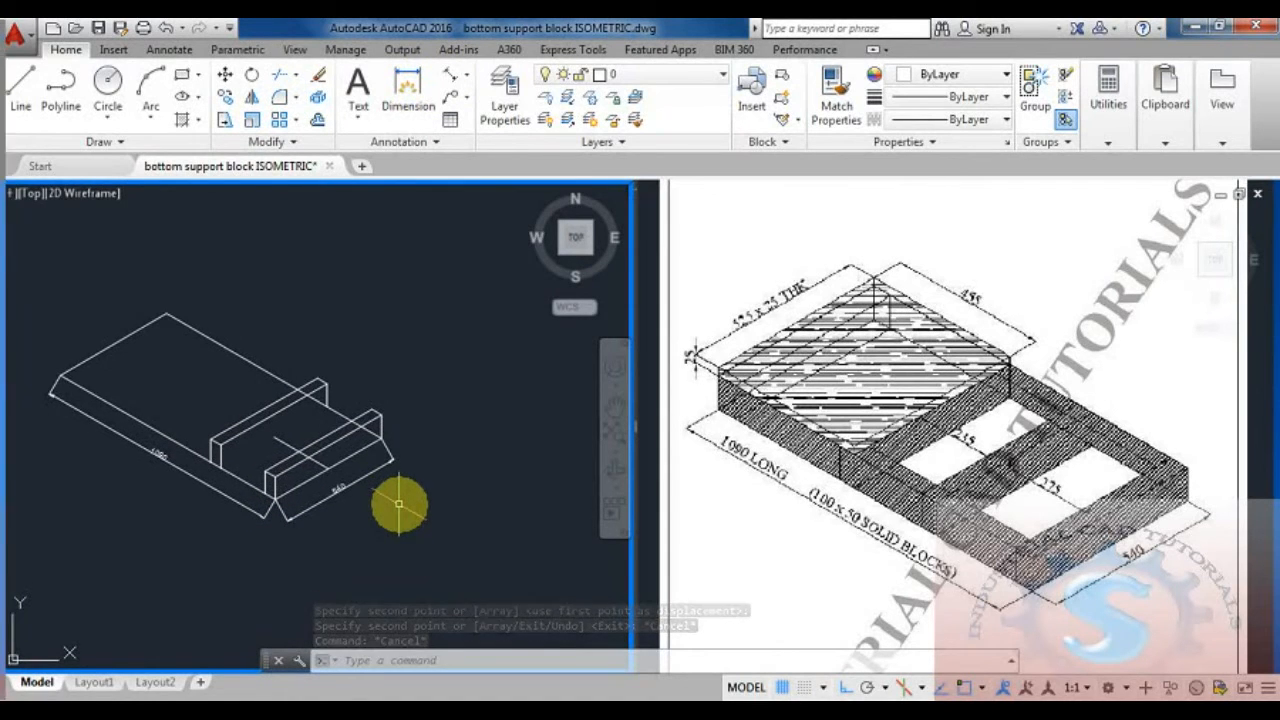
# Step: Draw the second block's outer lower edge between the base's two long edges
pyautogui.write('l')
pyautogui.press('Return')
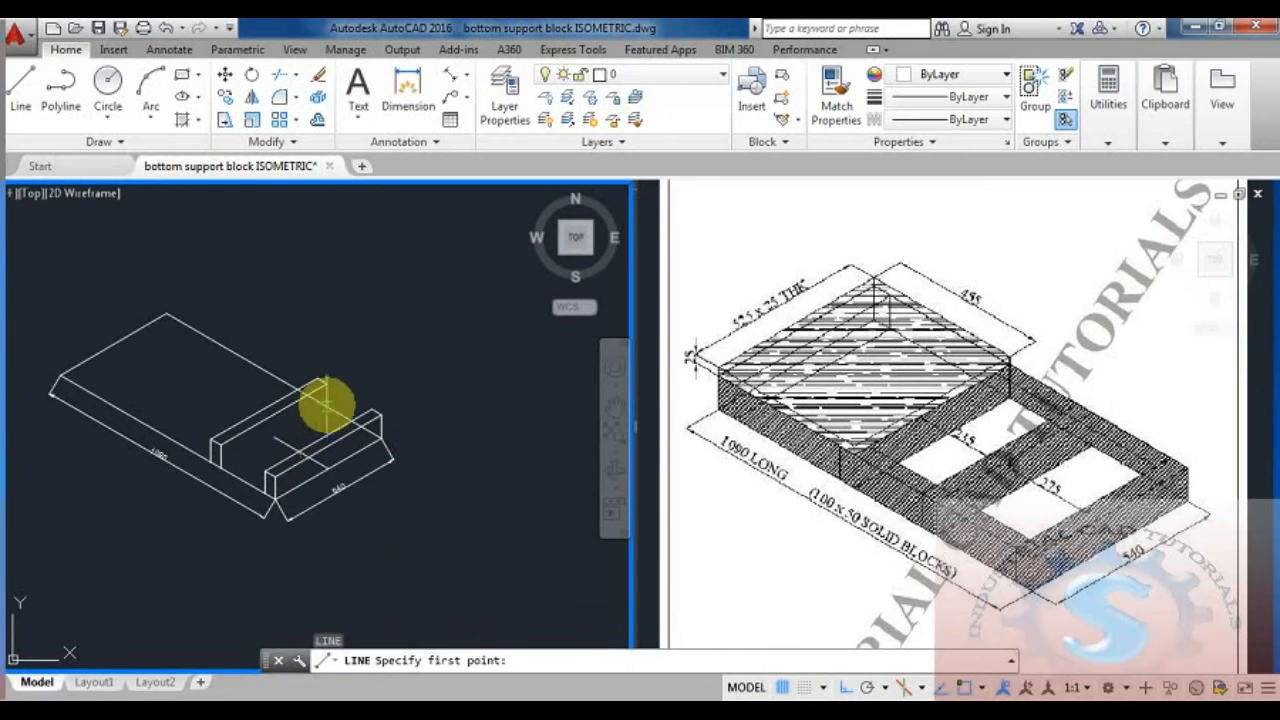
pyautogui.click(326, 402)
pyautogui.press('Escape')
pyautogui.moveTo(330, 515)
pyautogui.mouseDown(button='middle')
pyautogui.moveTo(417, 533)
pyautogui.moveTo(440, 557)
pyautogui.moveTo(491, 526)
pyautogui.moveTo(466, 544)
pyautogui.mouseUp(button='middle')
pyautogui.scroll(2, 417, 533)
# Step: Draw a 235 guide line from the midpoint of the second block's outer lower edge, continuing along the base's length
pyautogui.write('l')
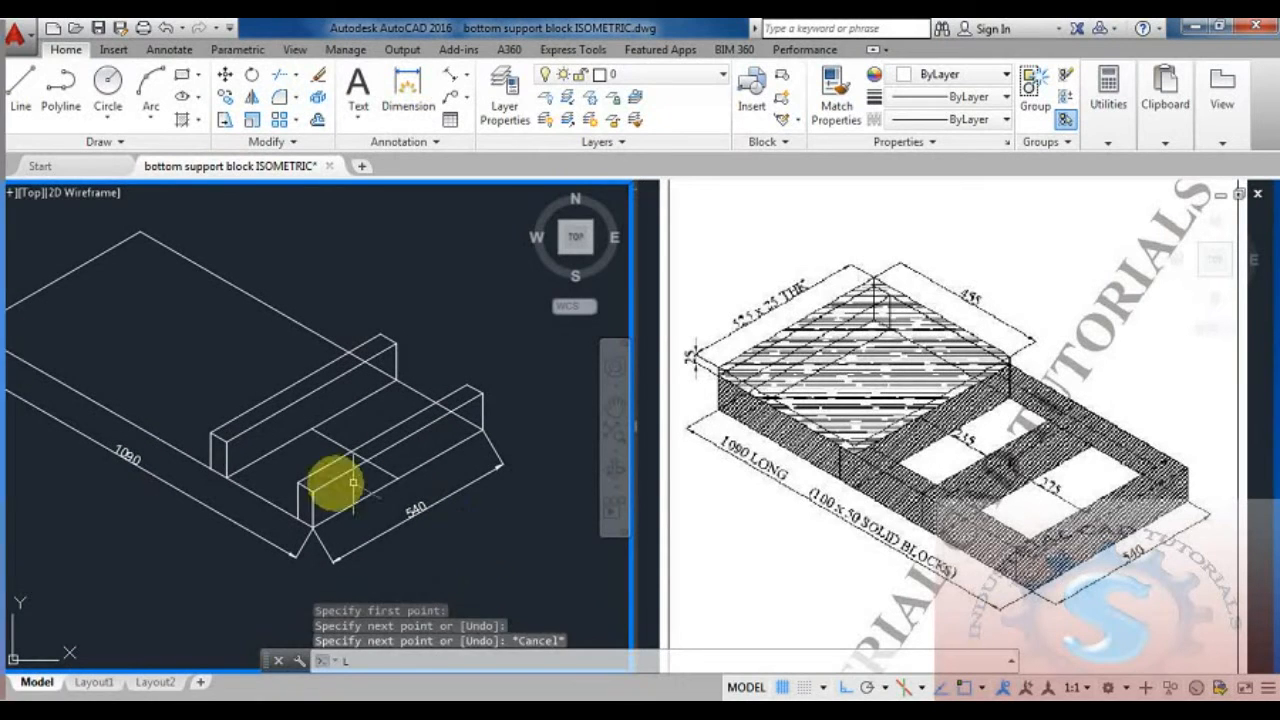
pyautogui.press('Return')
pyautogui.click(311, 427)
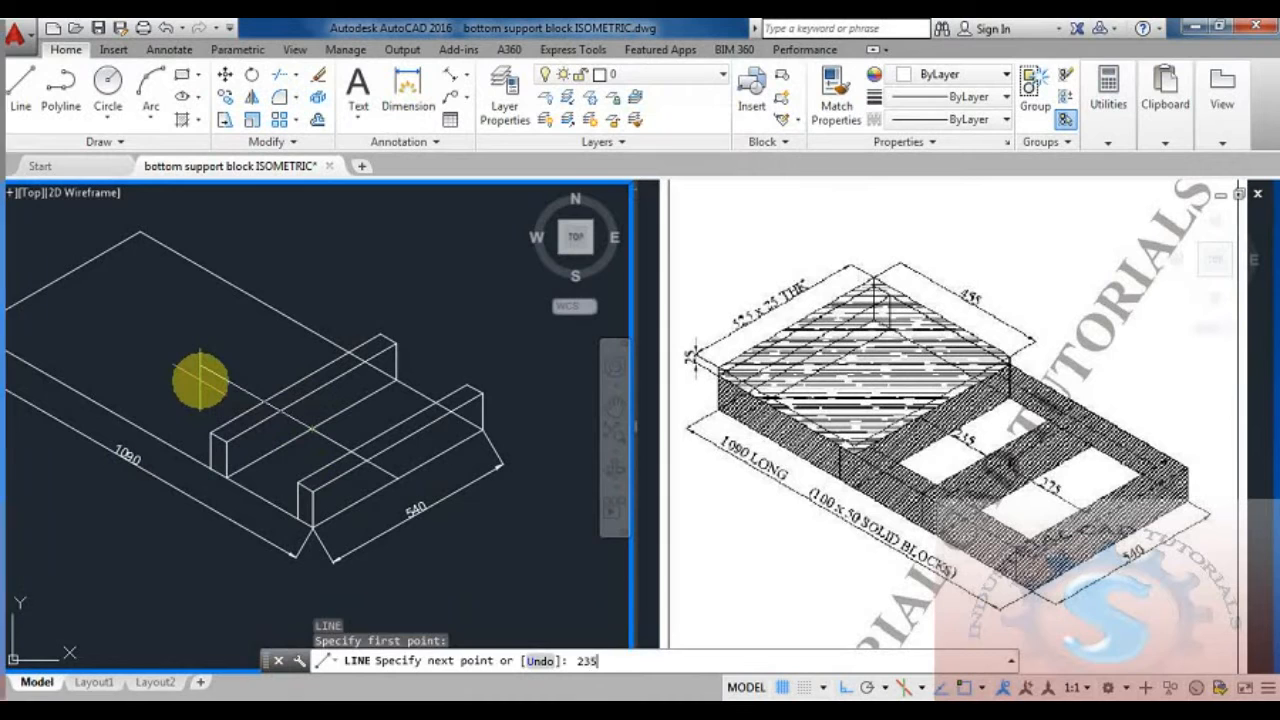
pyautogui.press('Escape')
pyautogui.moveTo(371, 443); pyautogui.dragTo(305, 495, button='middle')
# Step: Copy the second block with its lower edge from the start to the far end of the 235 guide line
pyautogui.write('CO')
pyautogui.press('Return')
pyautogui.click(349, 401)
pyautogui.click(339, 387)
pyautogui.click(326, 347)
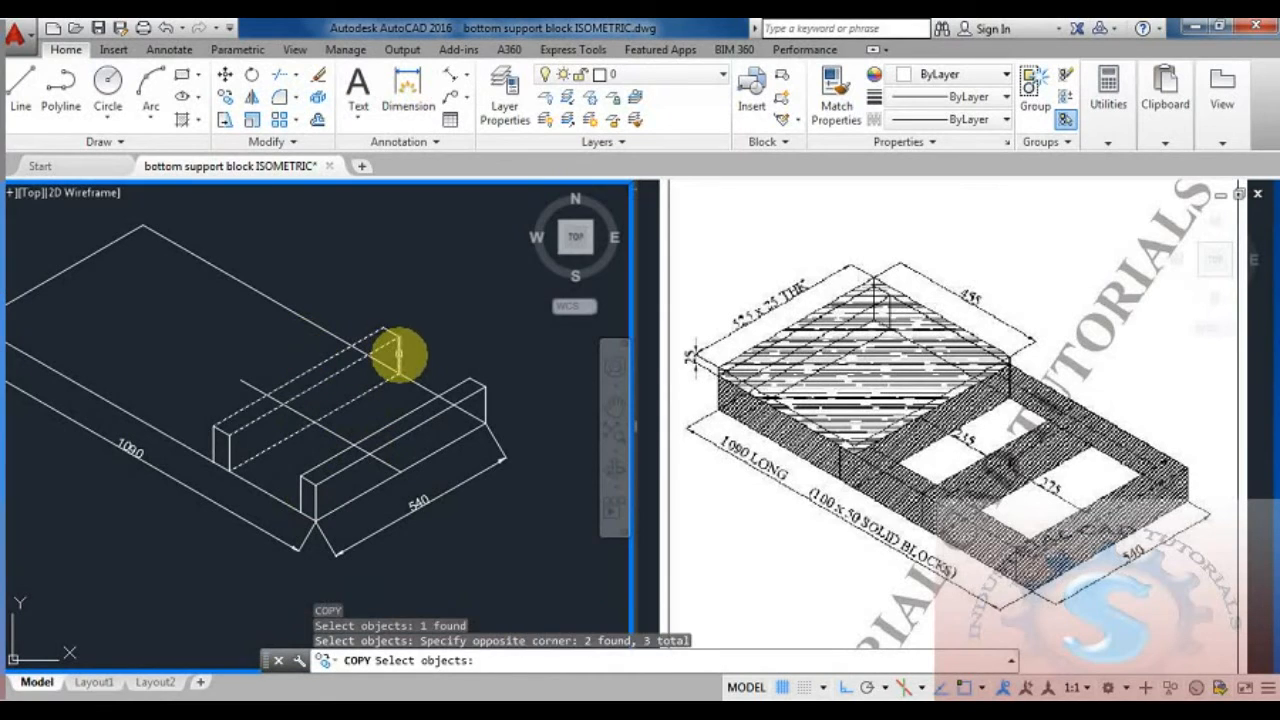
pyautogui.click(398, 354)
pyautogui.click(264, 410)
pyautogui.click(229, 447)
pyautogui.click(220, 430)
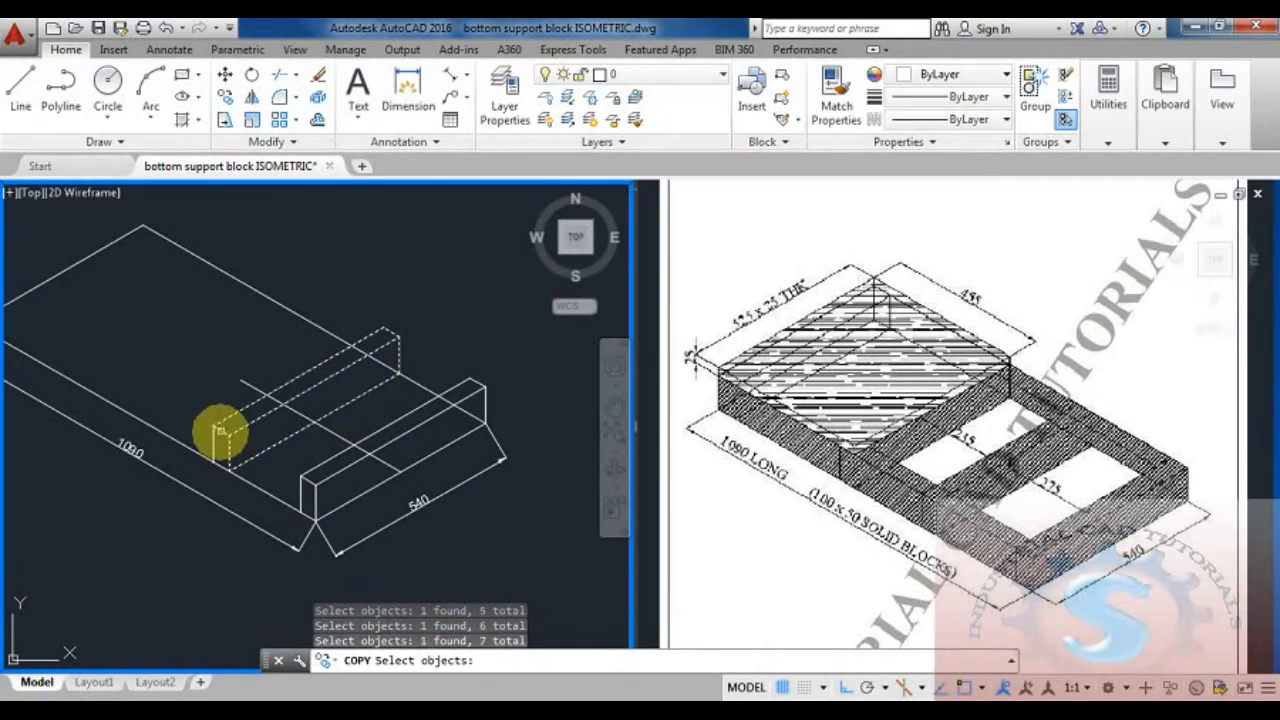
pyautogui.press('Return')
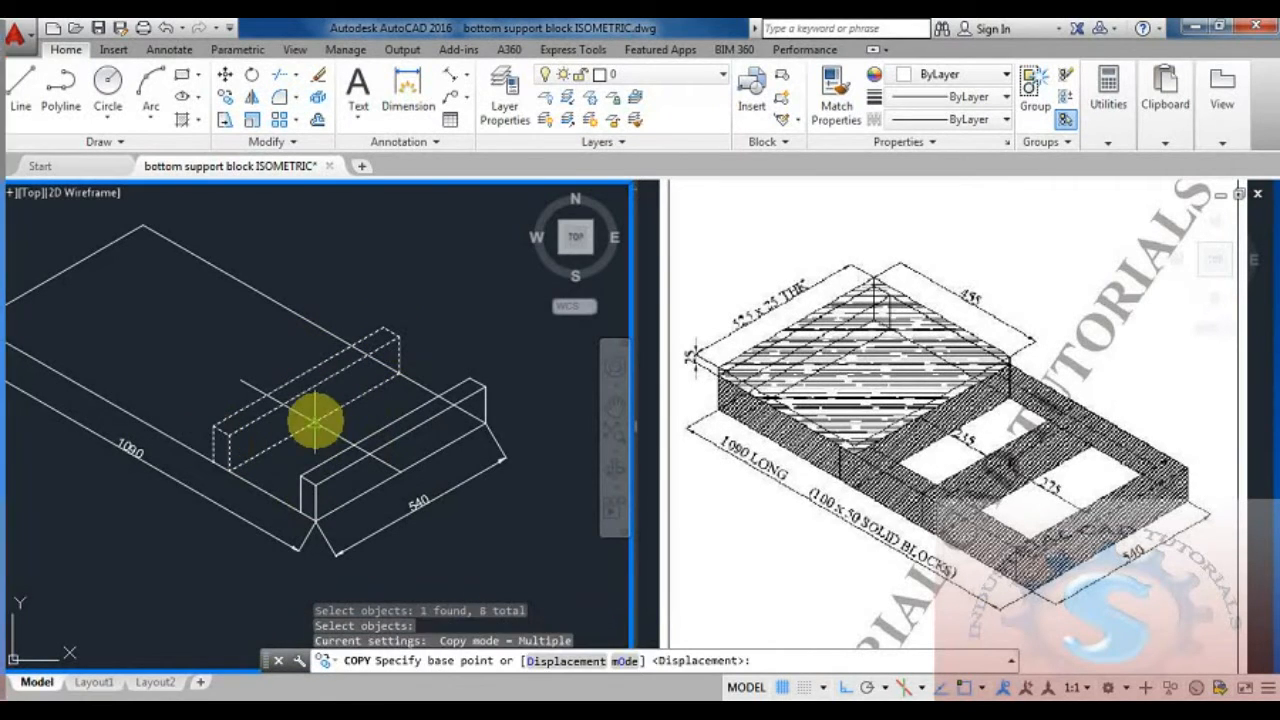
pyautogui.click(315, 421)
pyautogui.click(241, 379)
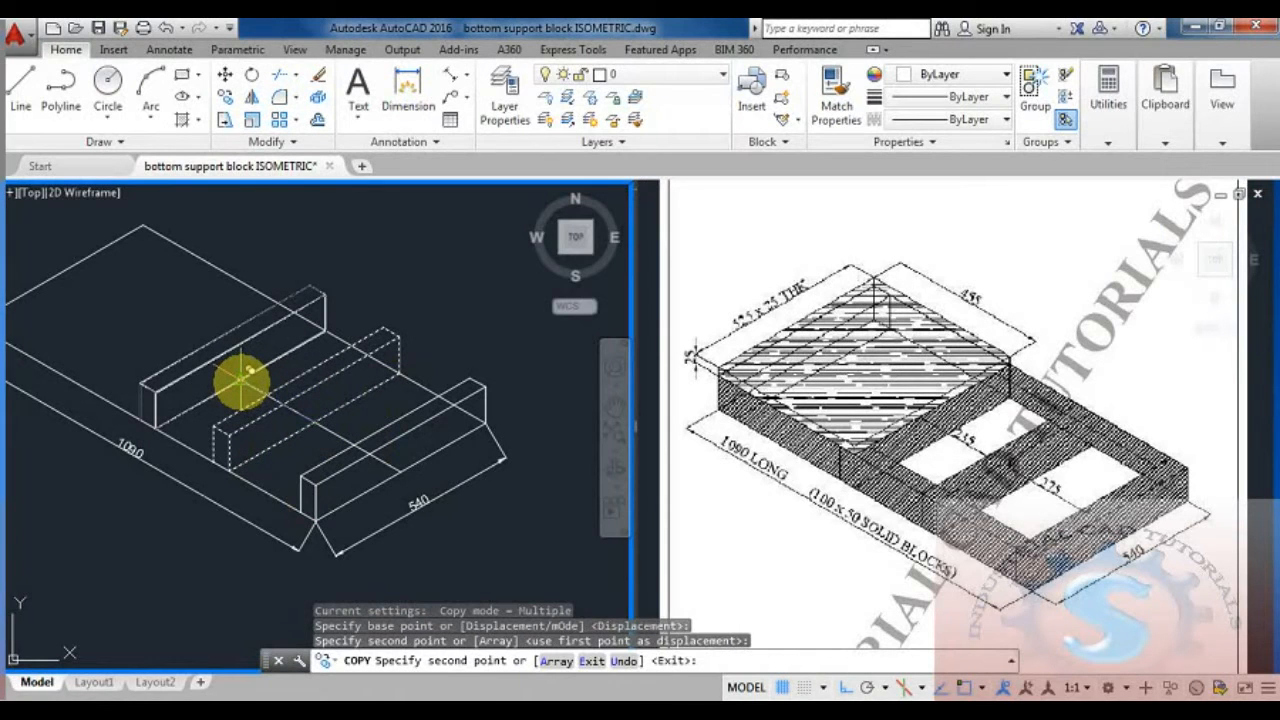
pyautogui.moveTo(242, 379); pyautogui.dragTo(297, 432, button='middle')
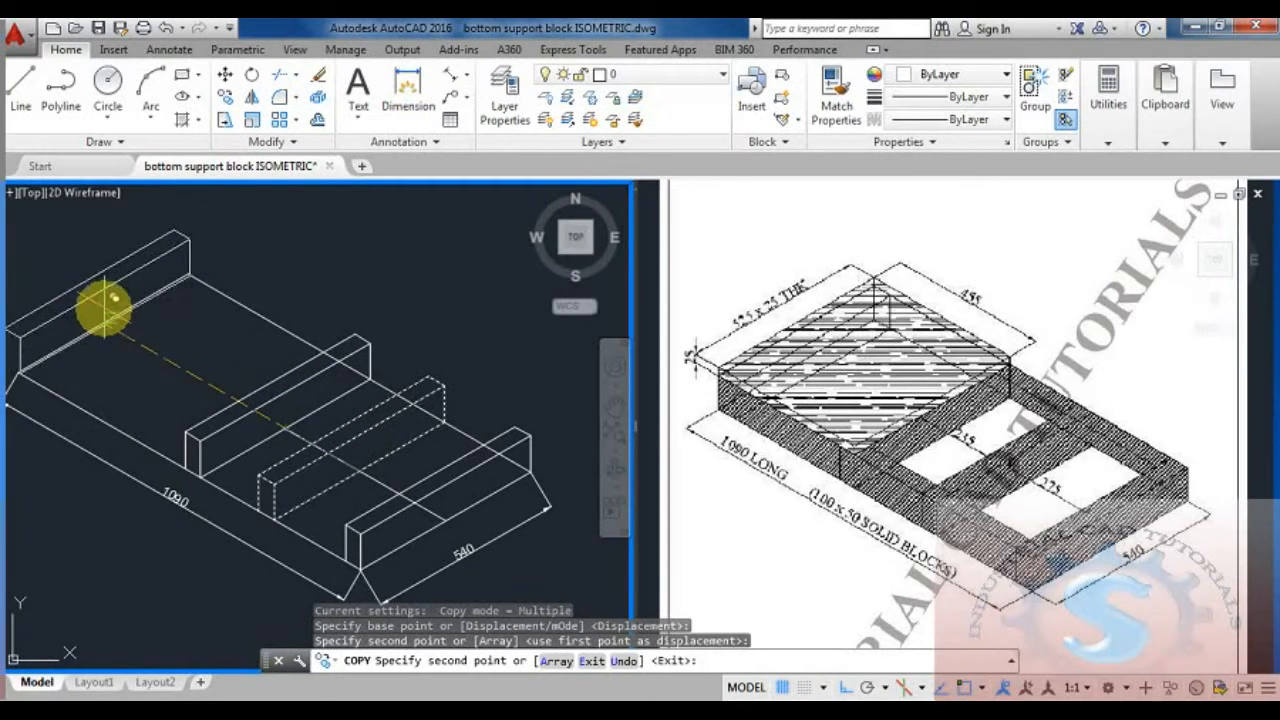
pyautogui.press('Escape')
# Step: Try to copy the third block from the guide line's end to the midpoint of the base's far short edge
pyautogui.moveTo(320, 457); pyautogui.dragTo(328, 443, button='middle')
pyautogui.write('c')
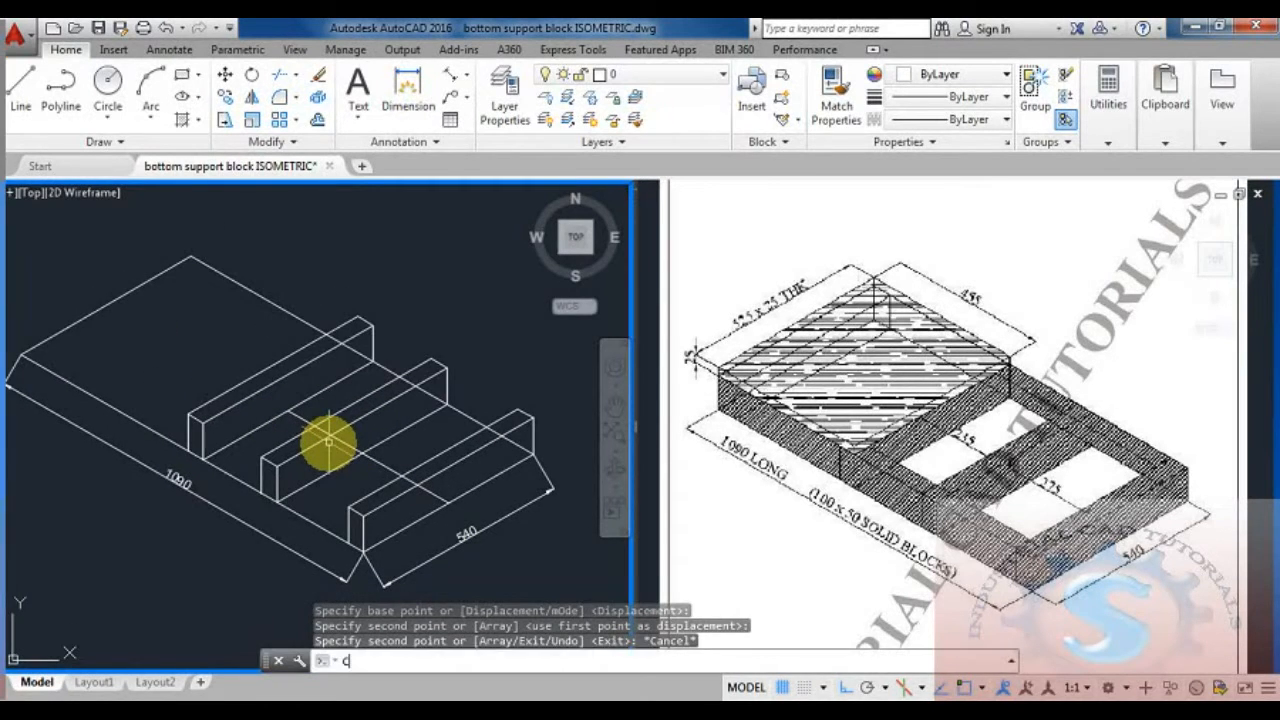
pyautogui.write('o')
pyautogui.press('Return')
pyautogui.click(257, 438)
pyautogui.click(201, 383)
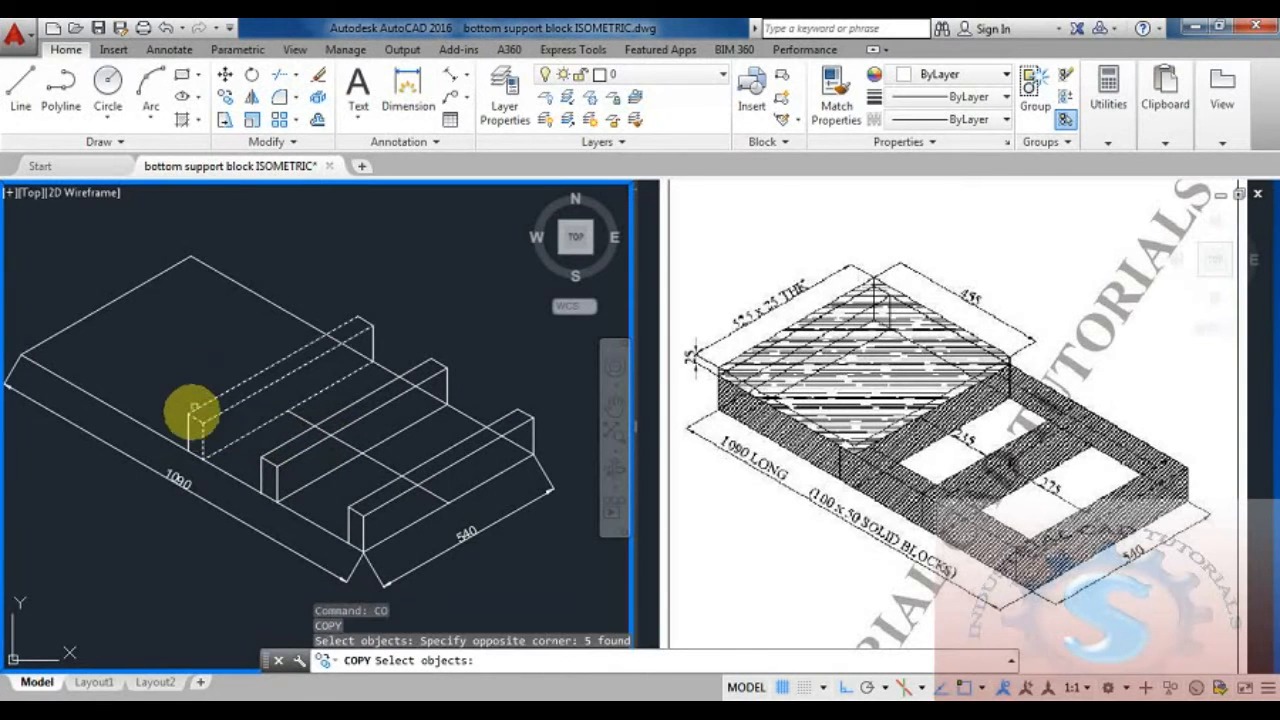
pyautogui.click(188, 425)
pyautogui.click(370, 340)
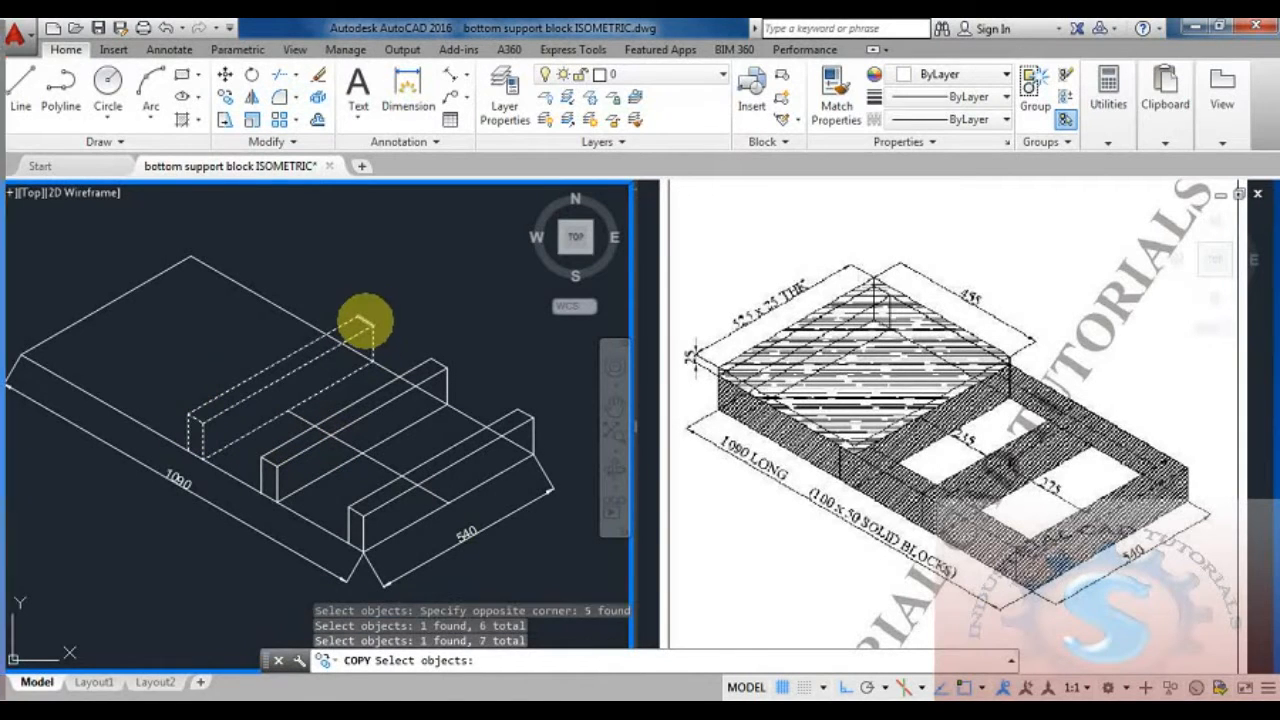
pyautogui.press('Return')
pyautogui.click(283, 405)
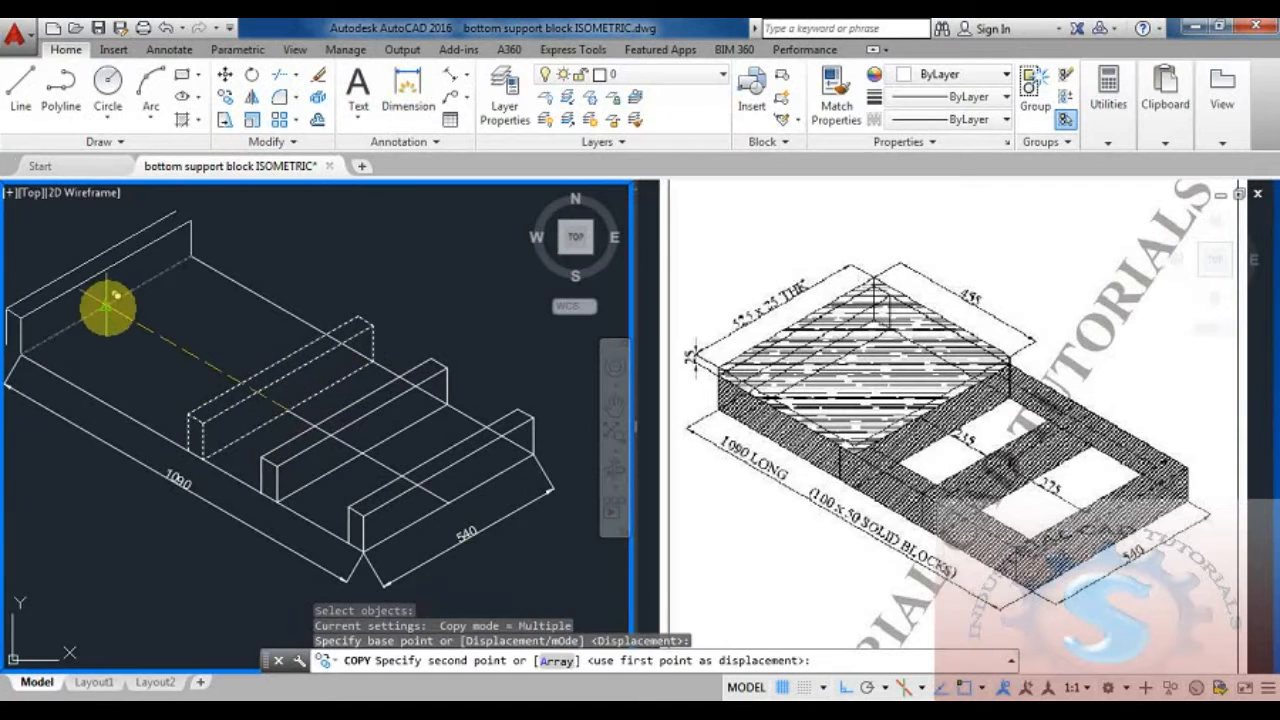
pyautogui.click(115, 295)
pyautogui.scroll(-4, 130, 320)
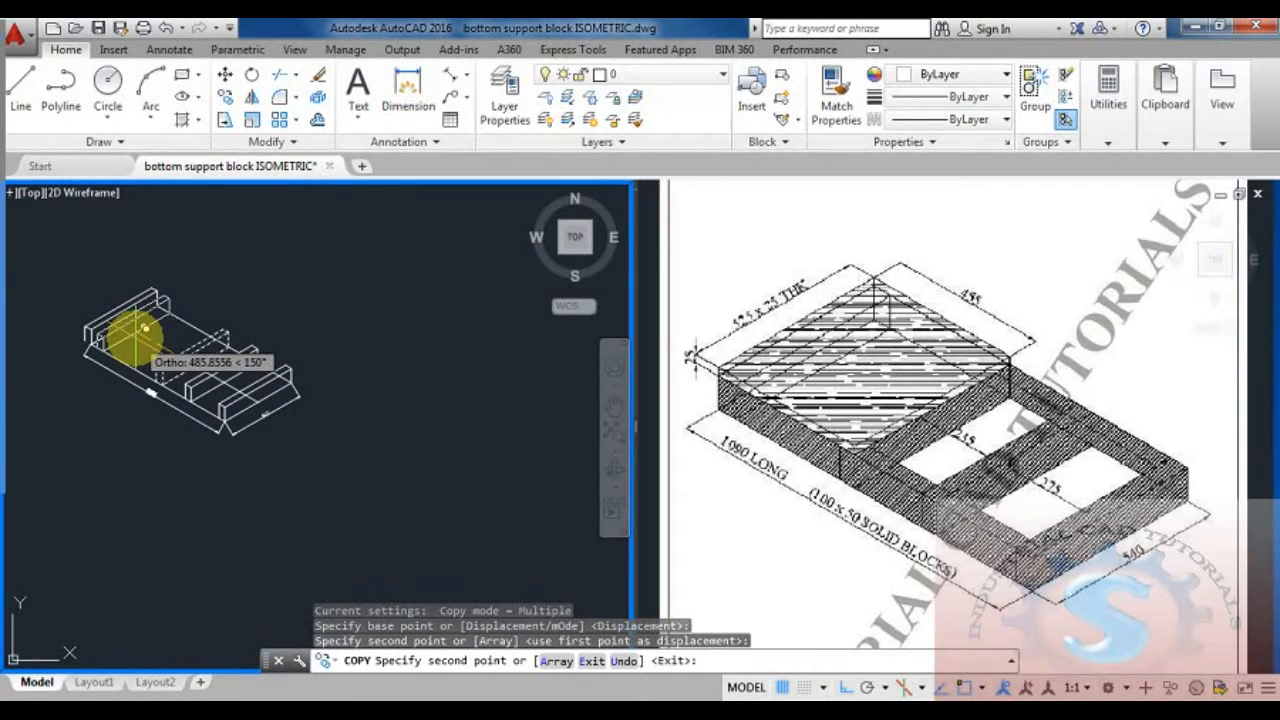
pyautogui.hotkey('ctrl', 'z')
pyautogui.scroll(4, 135, 338)
pyautogui.press('Escape')
# Step: Draw a line in the top isoplane from the foot of the third block's inner vertical edge to beyond the base's far long edge
pyautogui.moveTo(354, 436); pyautogui.dragTo(329, 406, button='middle')
pyautogui.write('l')
pyautogui.press('Return')
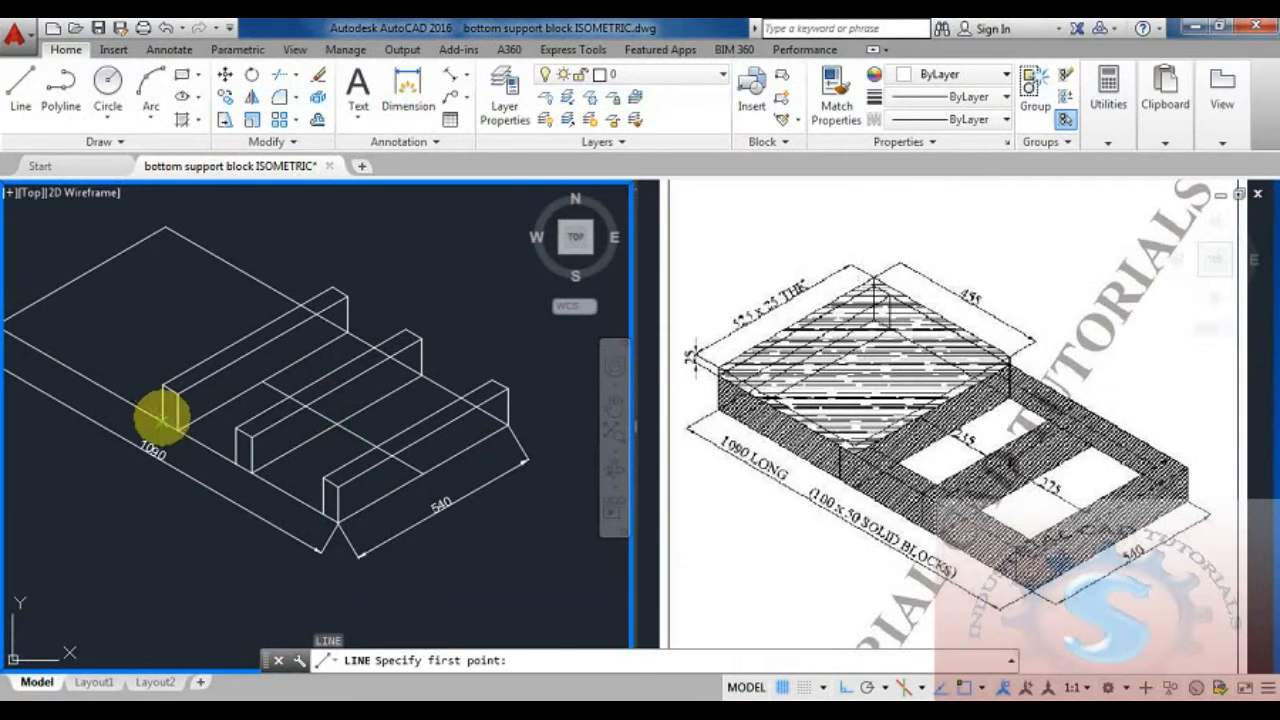
pyautogui.click(162, 418)
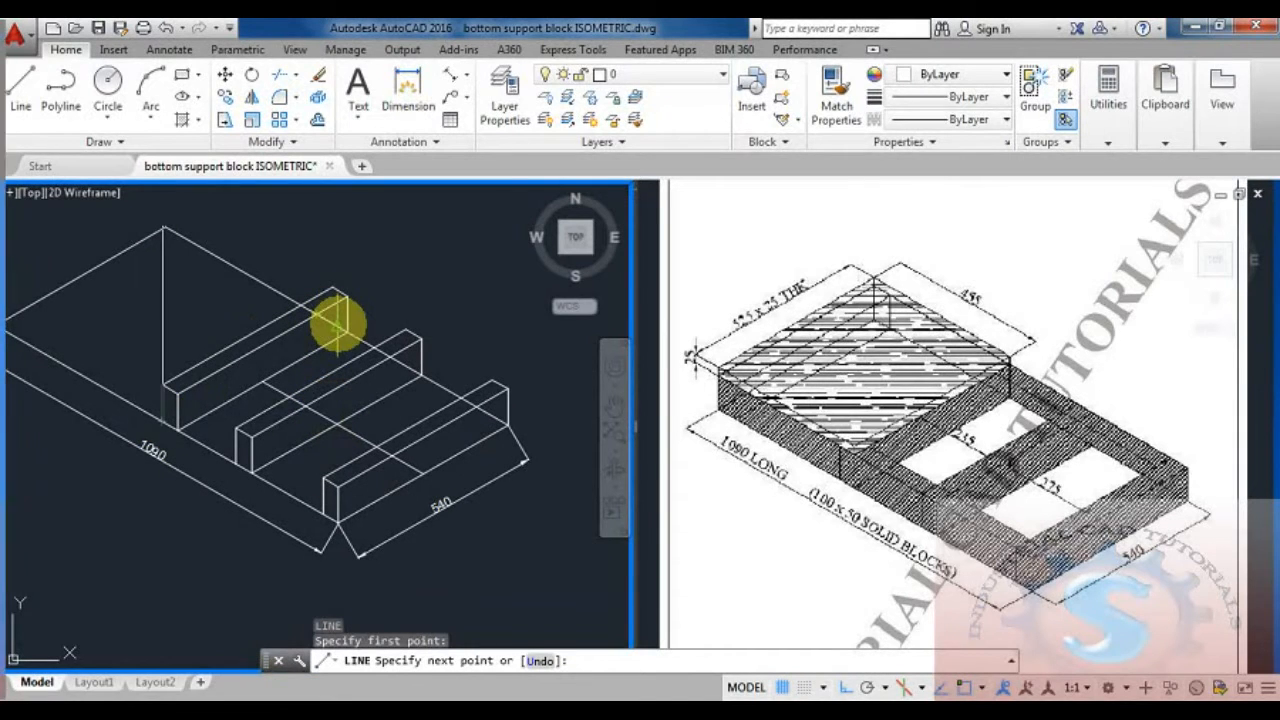
pyautogui.press('F5')
pyautogui.press('Escape')
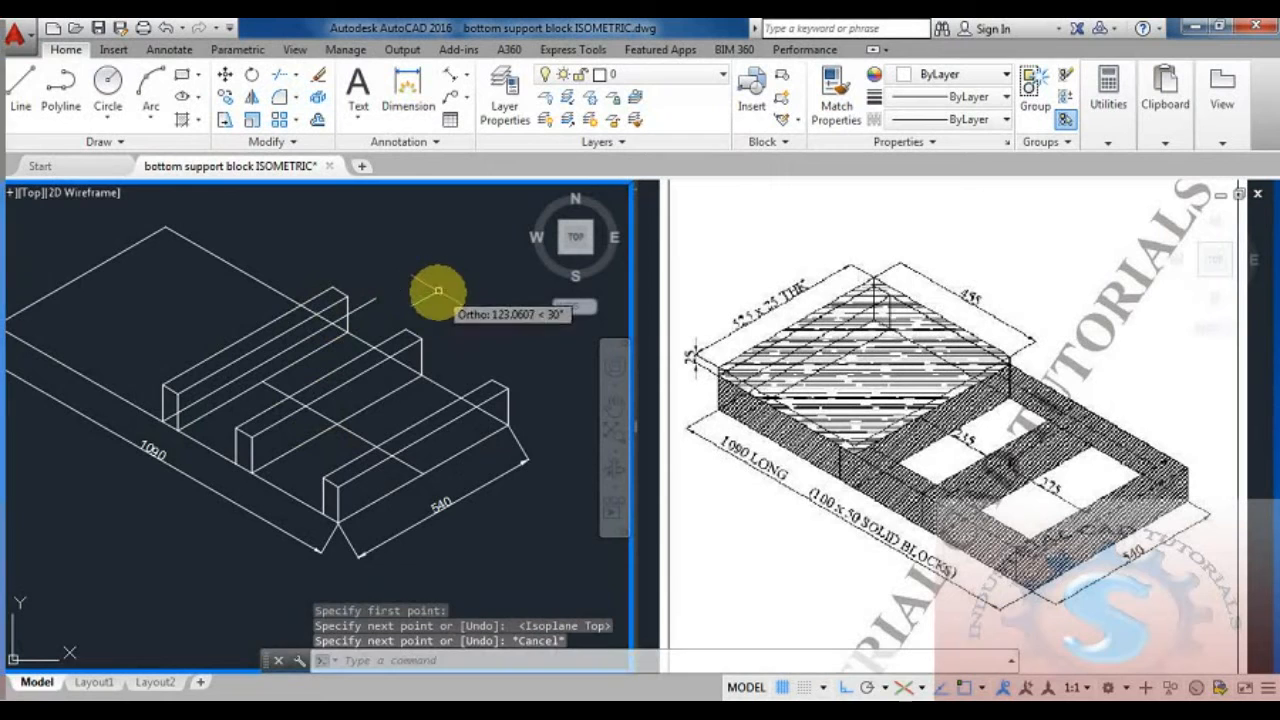
# Step: Trim the third block's new inner lower line back to the base's far long edge
pyautogui.moveTo(395, 361); pyautogui.dragTo(382, 395, button='middle')
pyautogui.write('tr')
pyautogui.press('Return')
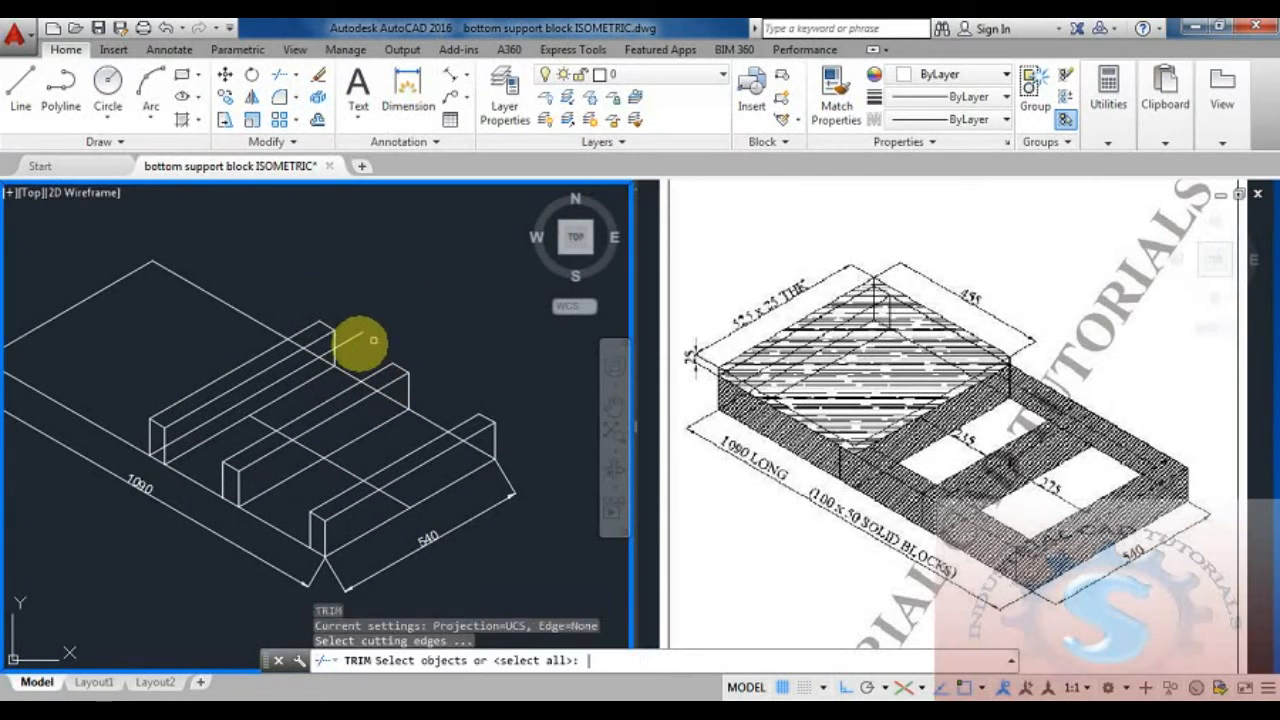
pyautogui.press('Return')
pyautogui.click(328, 355)
pyautogui.scroll(5, 328, 354)
pyautogui.scroll(-5, 328, 352)
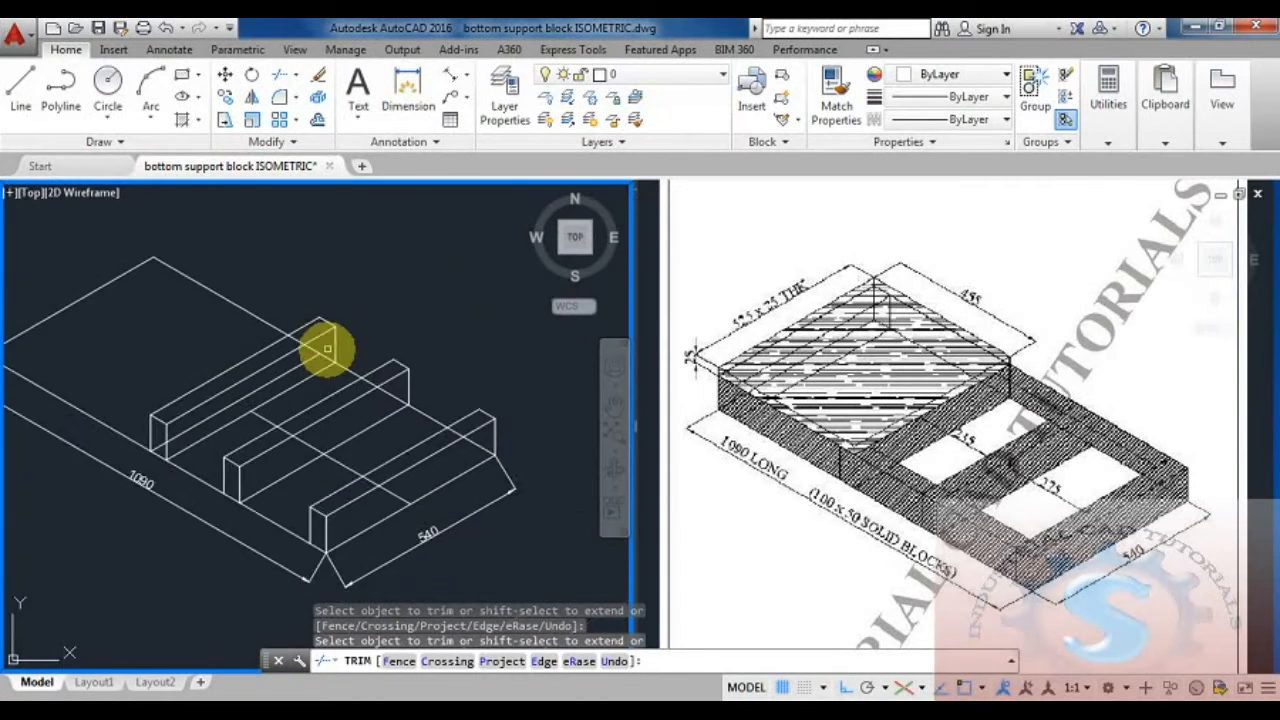
pyautogui.click(328, 354)
pyautogui.moveTo(419, 412); pyautogui.dragTo(451, 362, button='middle')
pyautogui.press('Escape')
pyautogui.press('Escape')
# Step: Copy the third block from the midpoint of its outer lower edge to the midpoint of the base's far short edge
pyautogui.write('co')
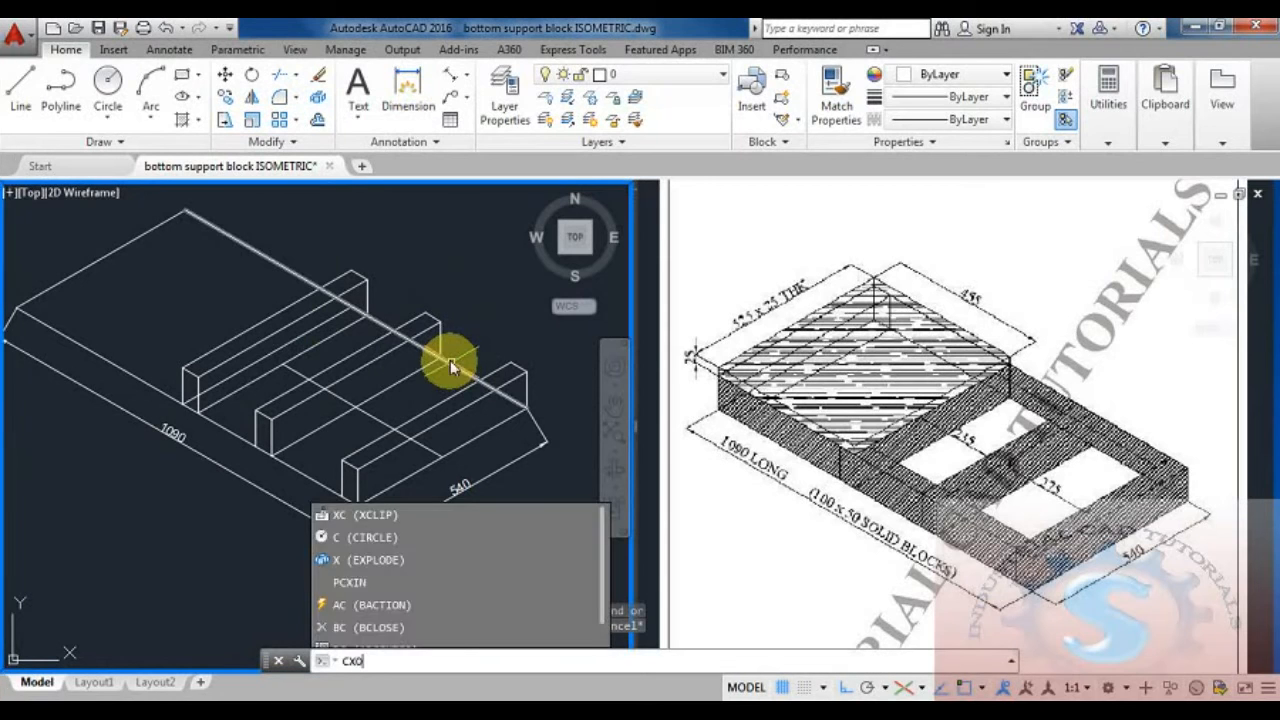
pyautogui.press('Return')
pyautogui.click(245, 398)
pyautogui.click(277, 330)
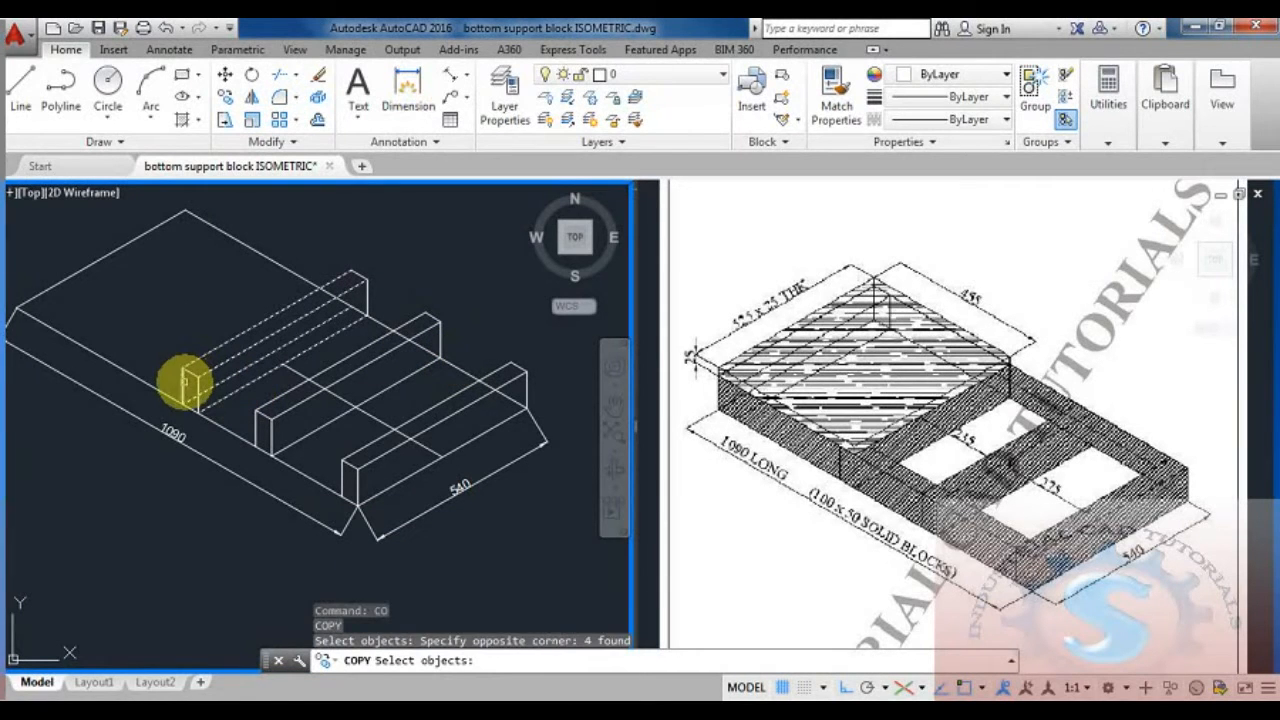
pyautogui.click(182, 377)
pyautogui.click(196, 387)
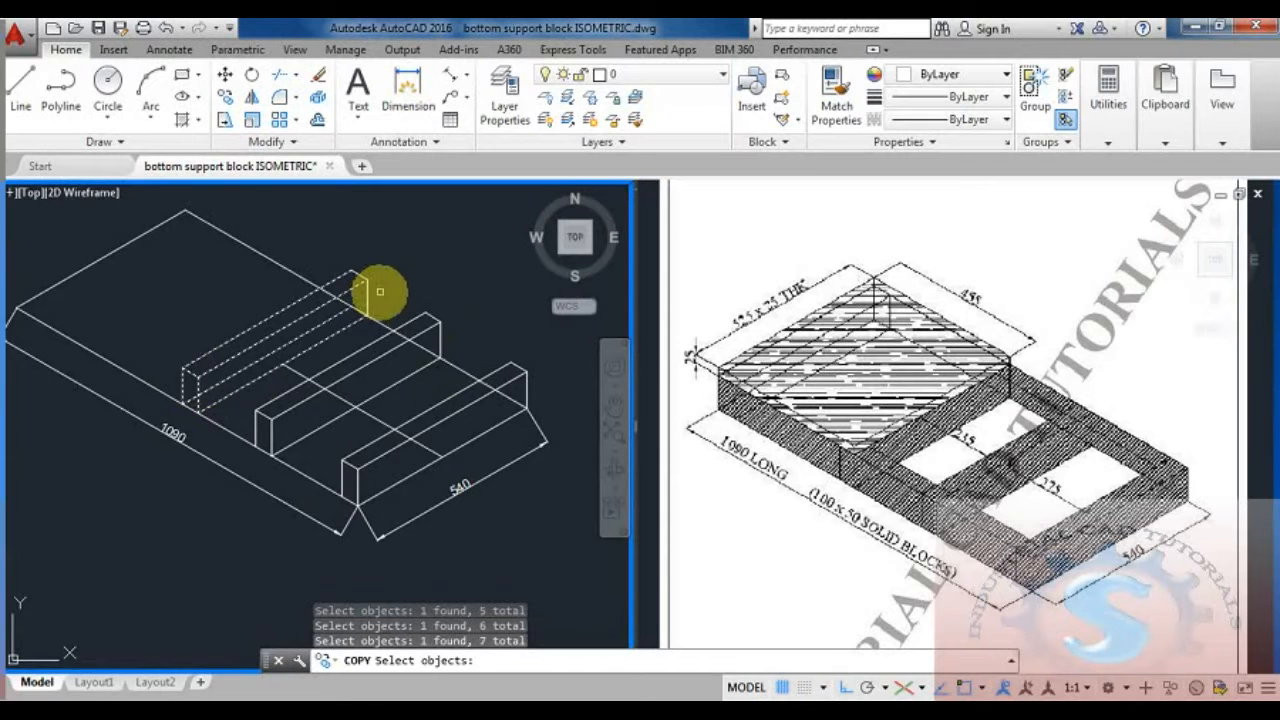
pyautogui.scroll(2, 367, 297)
pyautogui.click(354, 277)
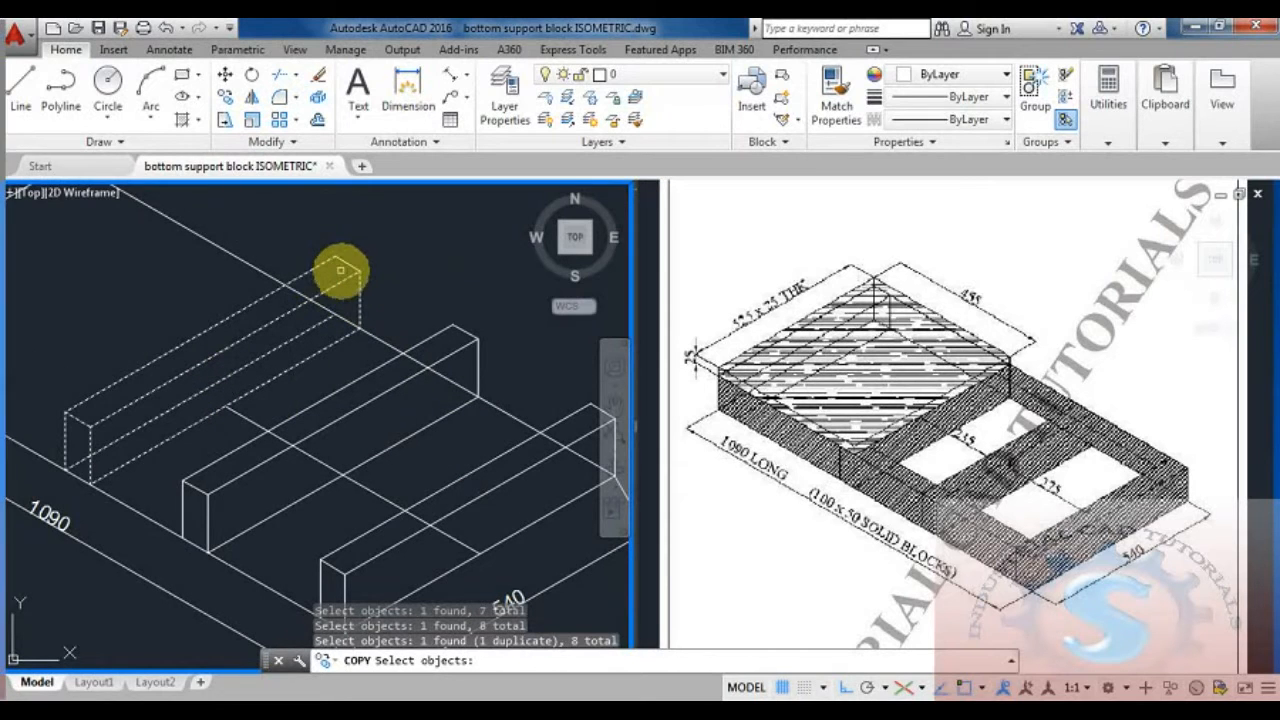
pyautogui.press('Return')
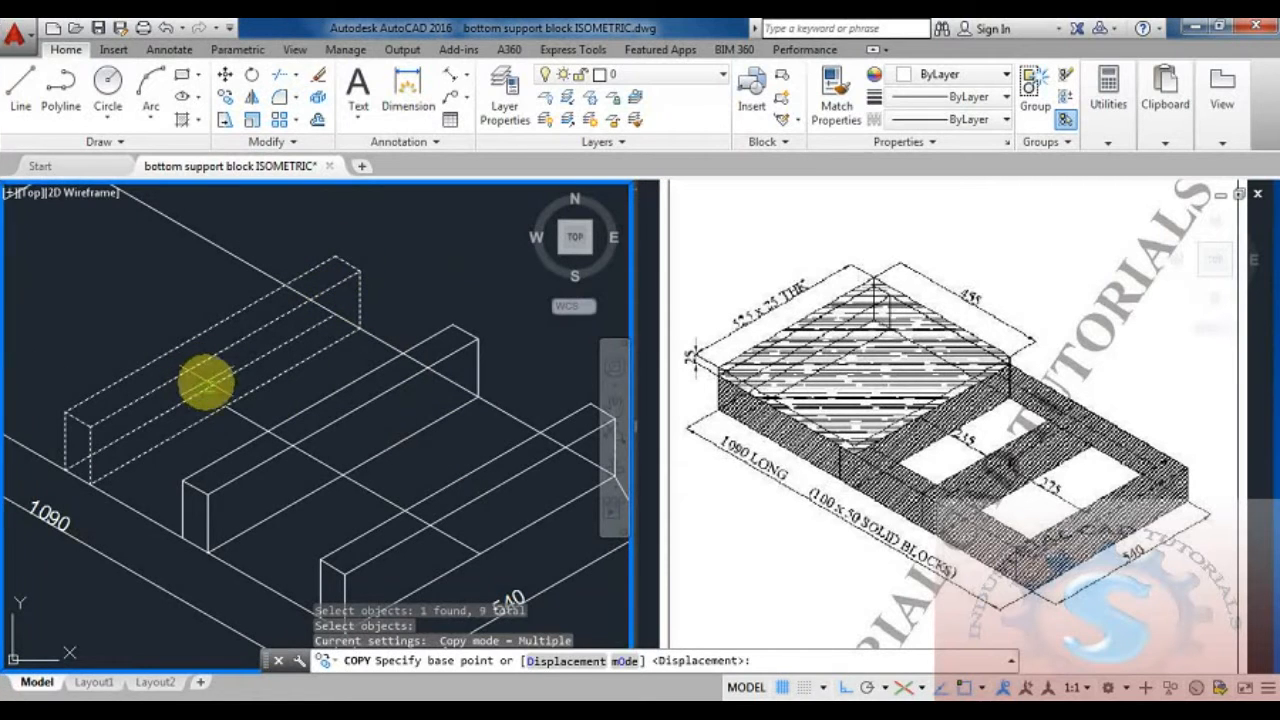
pyautogui.click(202, 390)
pyautogui.scroll(-4, 195, 385)
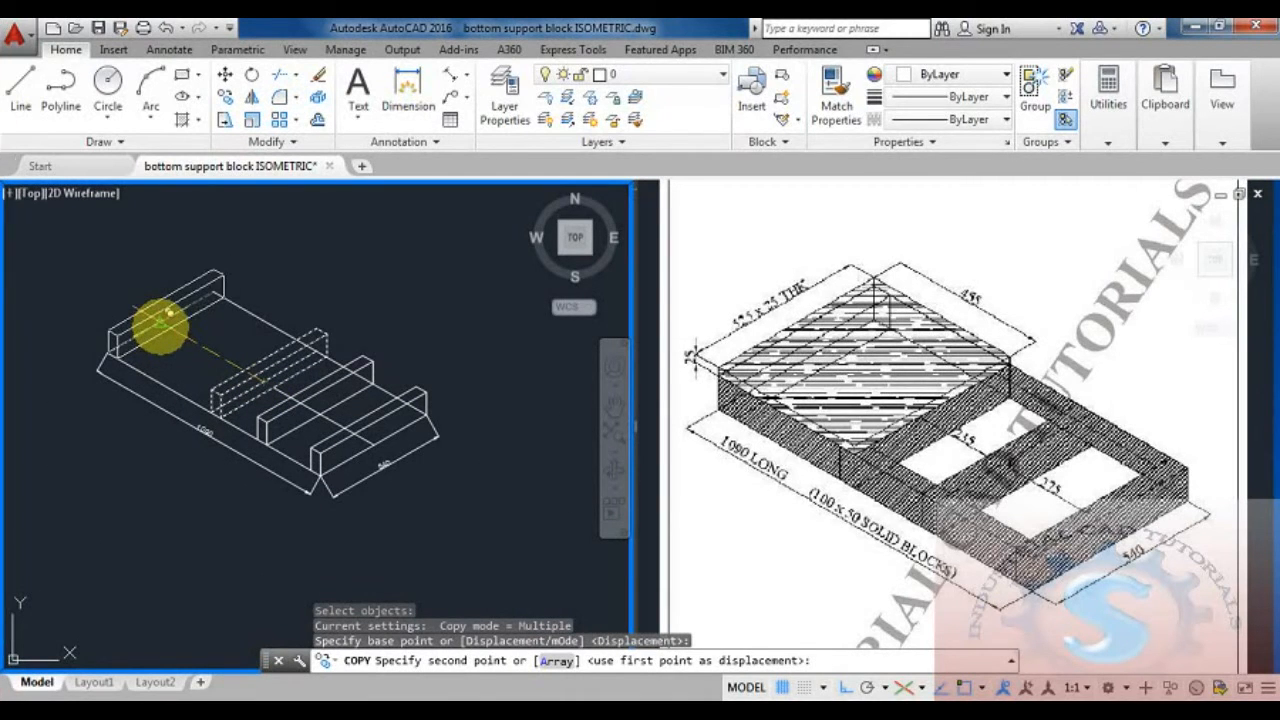
pyautogui.click(160, 325)
pyautogui.press('Escape')
pyautogui.moveTo(340, 395); pyautogui.dragTo(337, 377, button='middle')
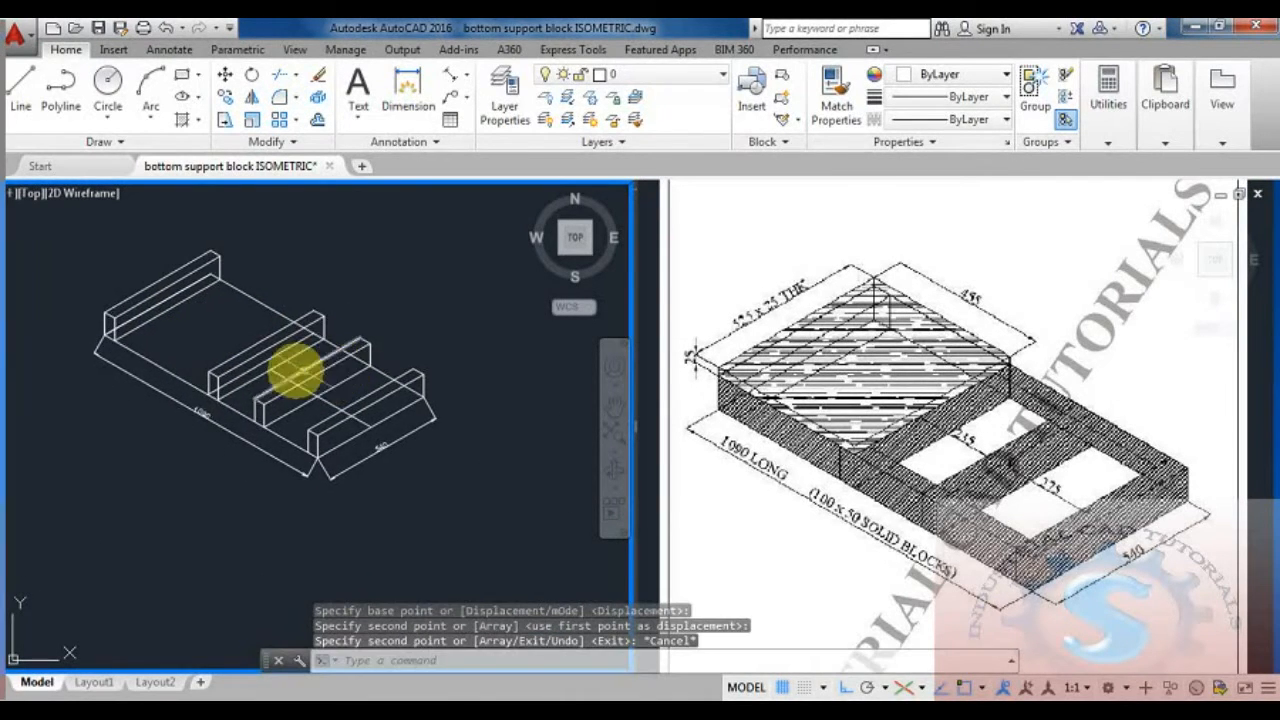
# Step: Erase the spacing guide lines that run along the middle of the base between the cross blocks
pyautogui.scroll(5, 240, 357)
pyautogui.click(242, 355)
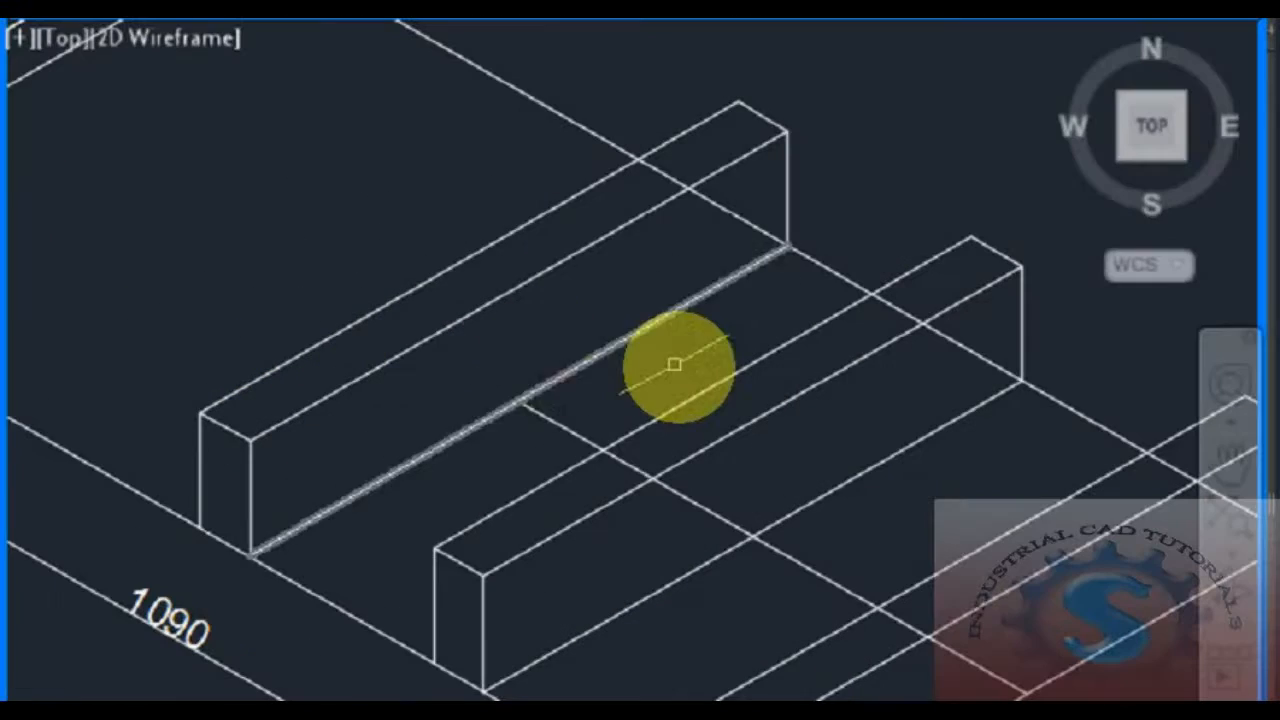
pyautogui.press('Delete')
pyautogui.scroll(-3, 345, 410)
pyautogui.scroll(3, 349, 400)
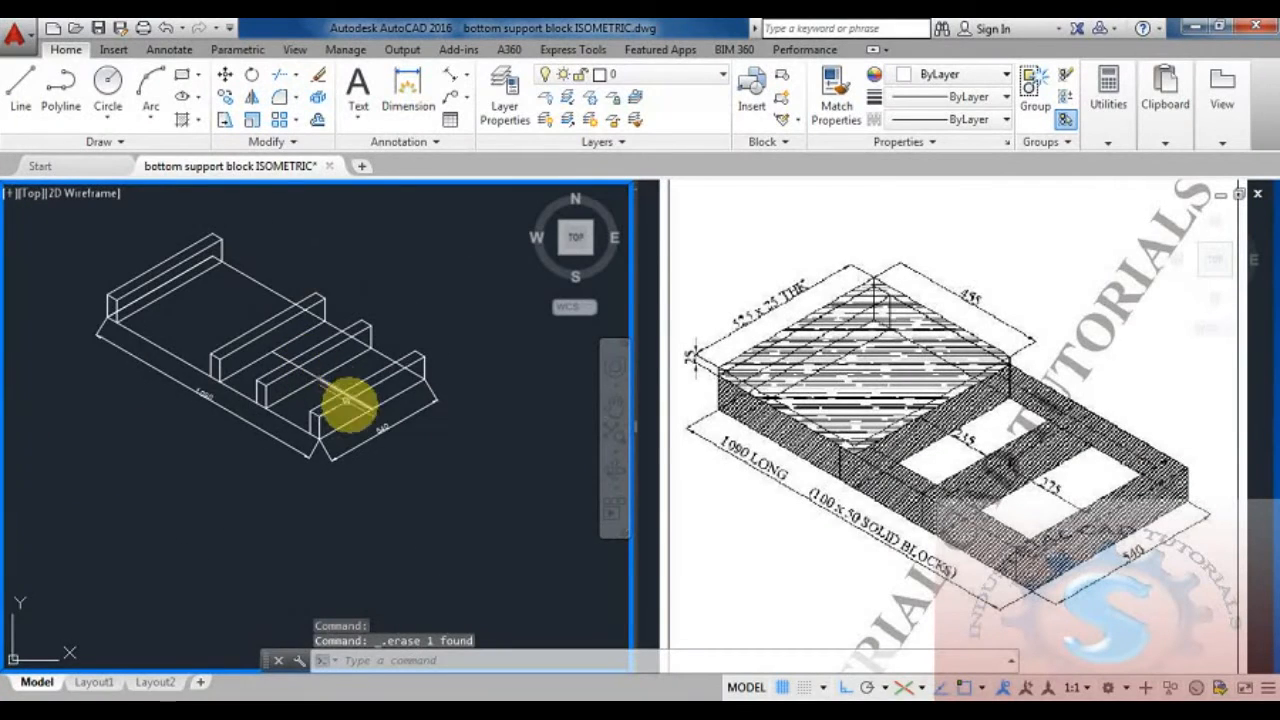
pyautogui.scroll(-2, 400, 428)
pyautogui.scroll(2, 346, 405)
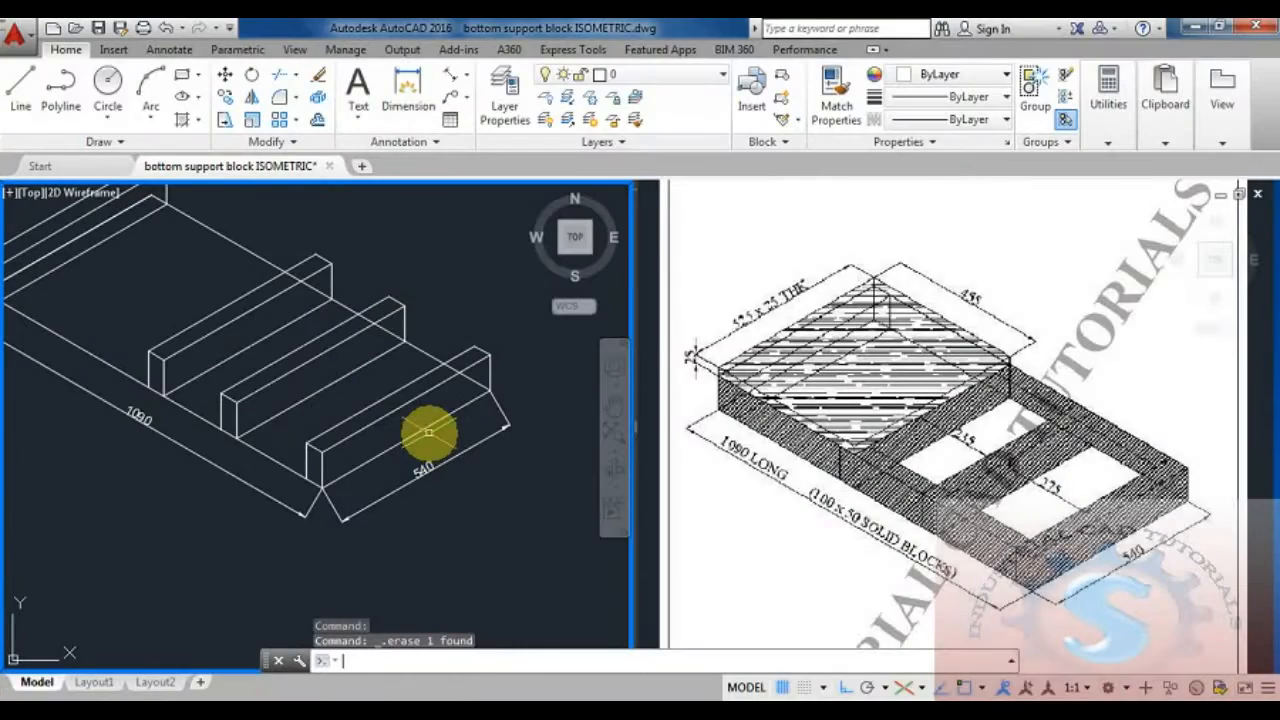
pyautogui.scroll(-2, 816, 470)
pyautogui.scroll(2, 824, 540)
pyautogui.moveTo(414, 465); pyautogui.dragTo(434, 449, button='middle')
pyautogui.scroll(-2, 441, 457)
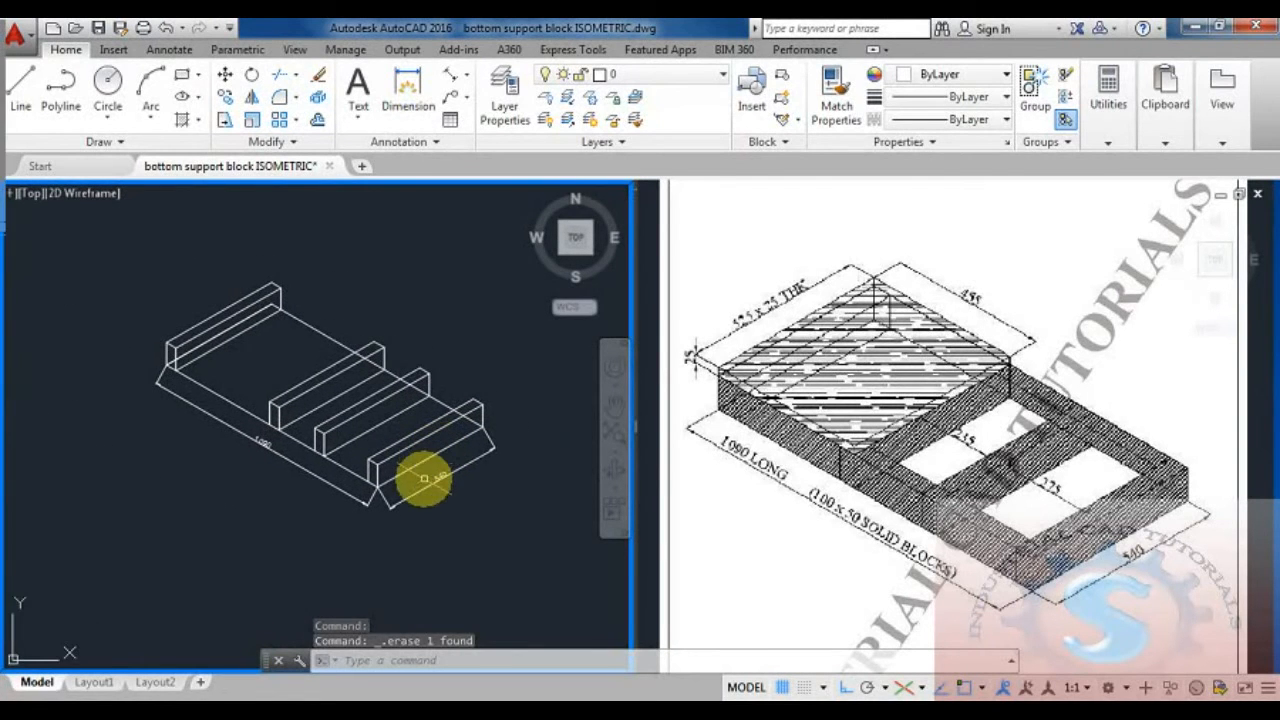
# Step: Draw a line 50 along the first block's top edge from its near corner, continuing parallel to the base's long side to the far end block
pyautogui.moveTo(486, 514); pyautogui.dragTo(480, 503, button='middle')
pyautogui.write('l')
pyautogui.press('Return')
pyautogui.scroll(3, 368, 470)
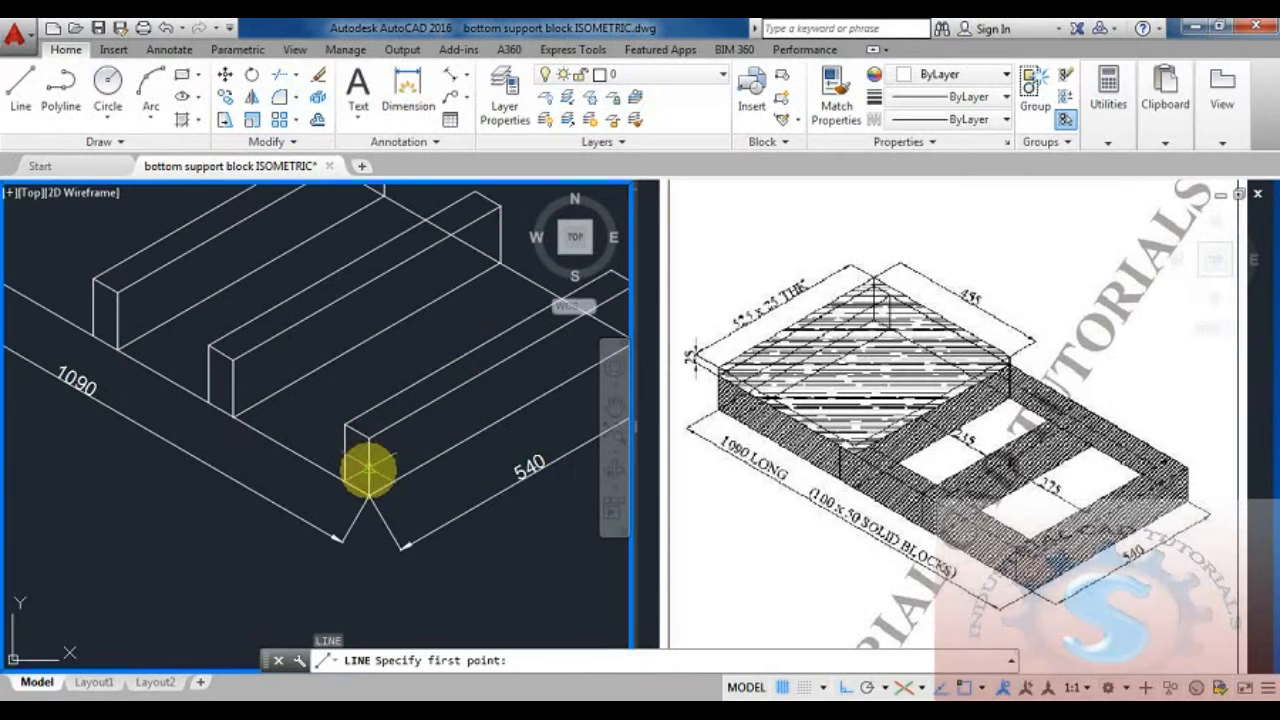
pyautogui.click(369, 438)
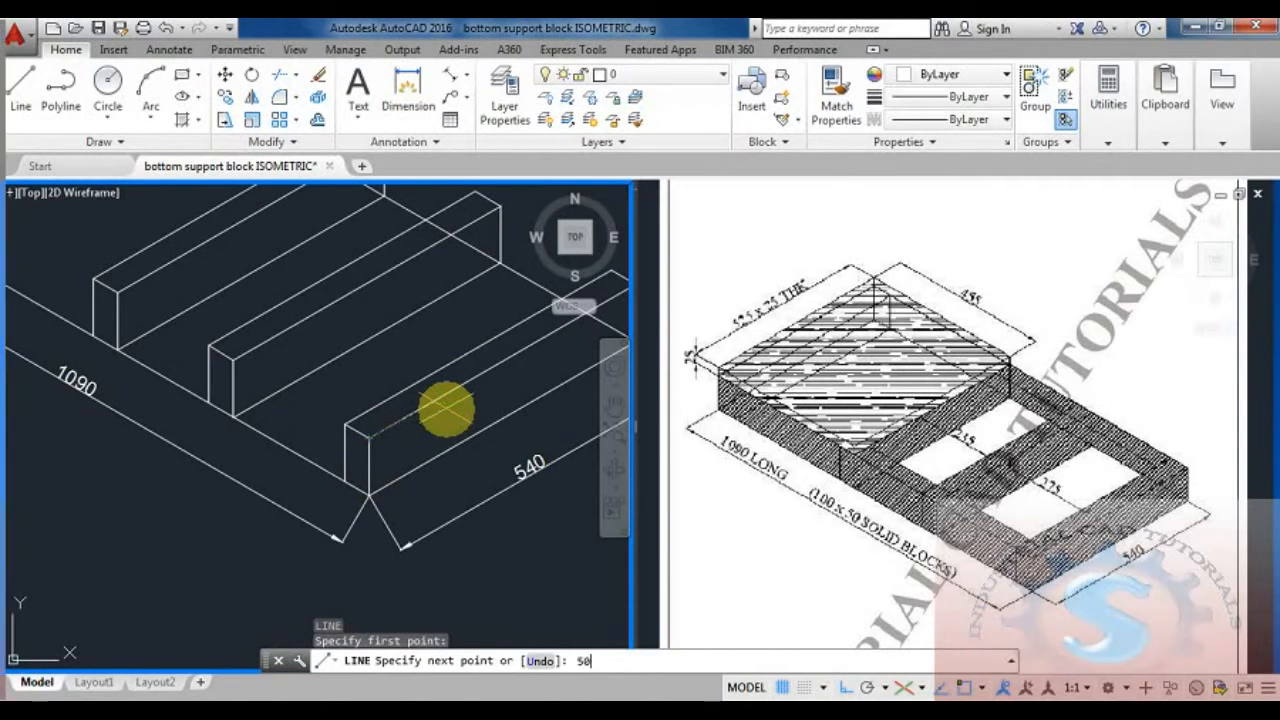
pyautogui.write('50')
pyautogui.press('Return')
pyautogui.scroll(-3, 323, 337)
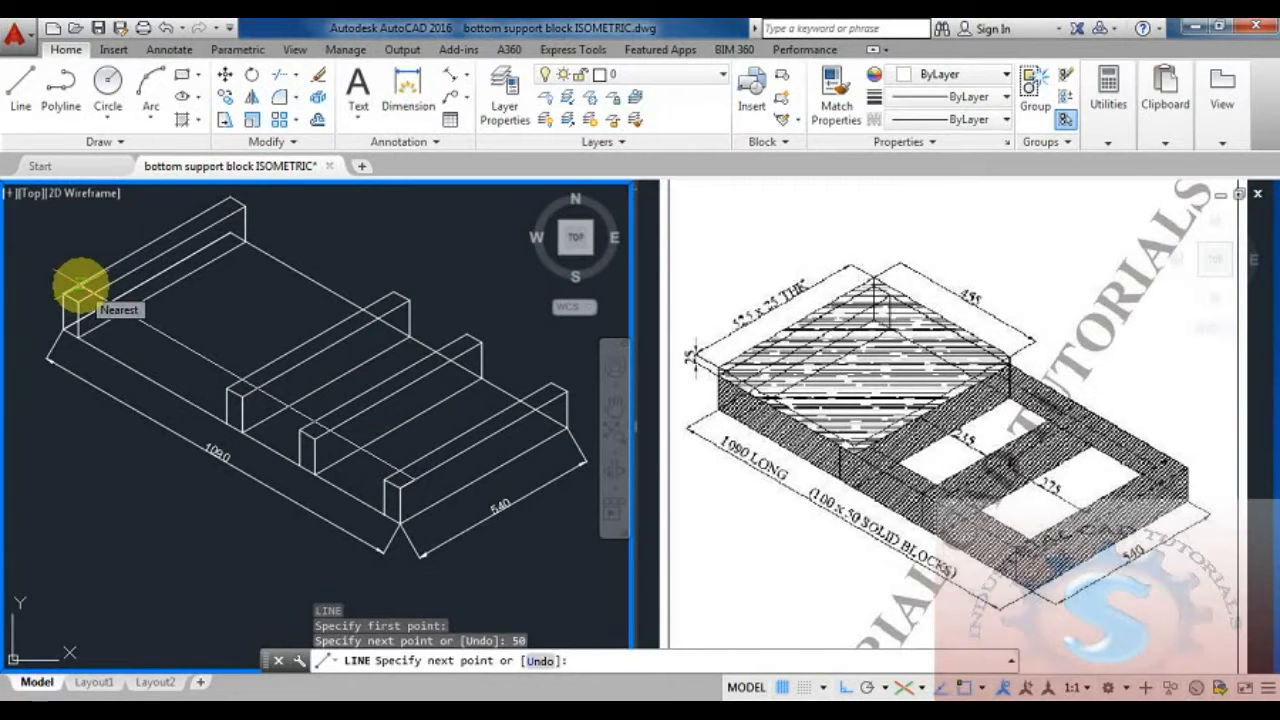
pyautogui.click(80, 285)
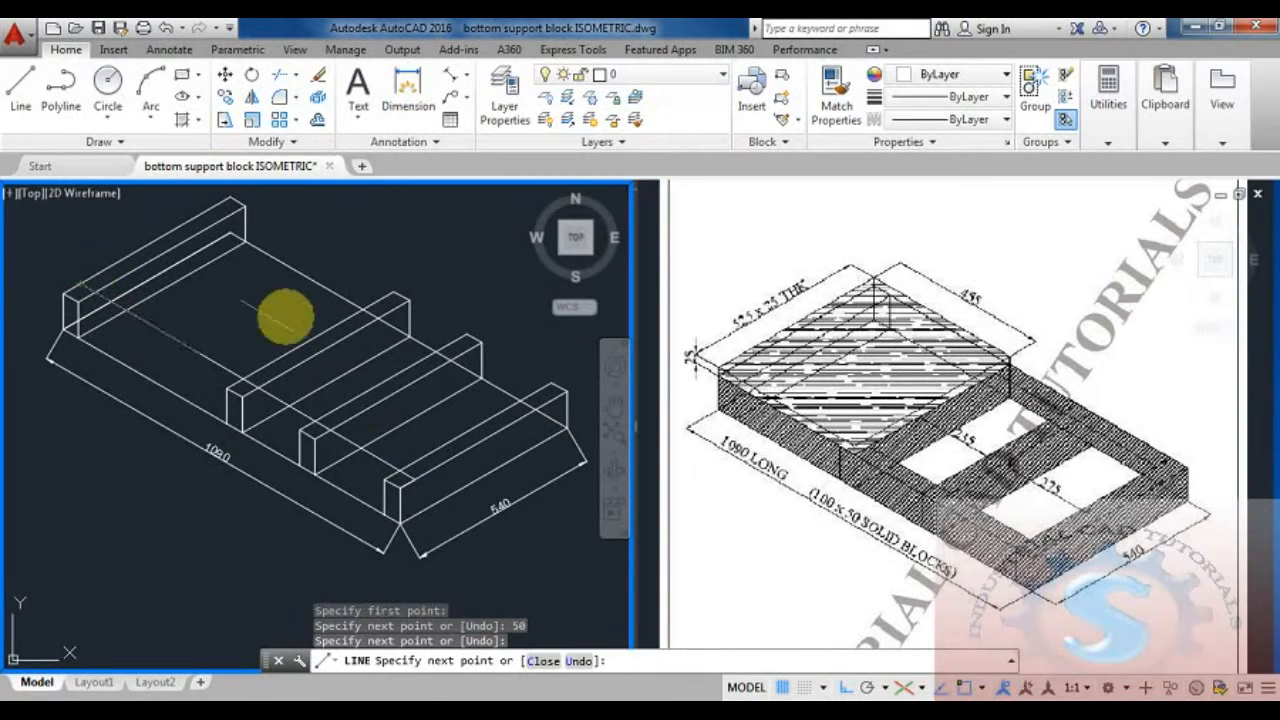
pyautogui.press('Escape')
pyautogui.moveTo(305, 530); pyautogui.dragTo(289, 507, button='middle')
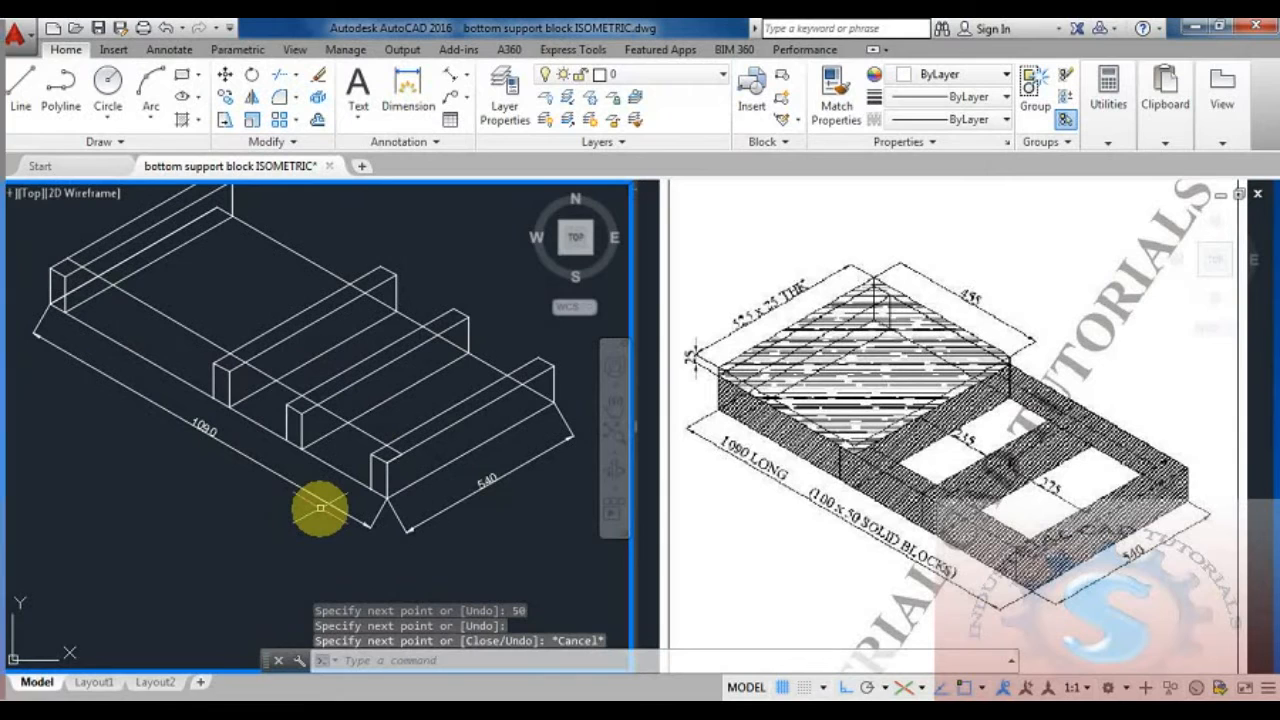
# Step: Draw the near long top edge from the first block's near top corner to the far end block's outer top corner
pyautogui.press('Return')
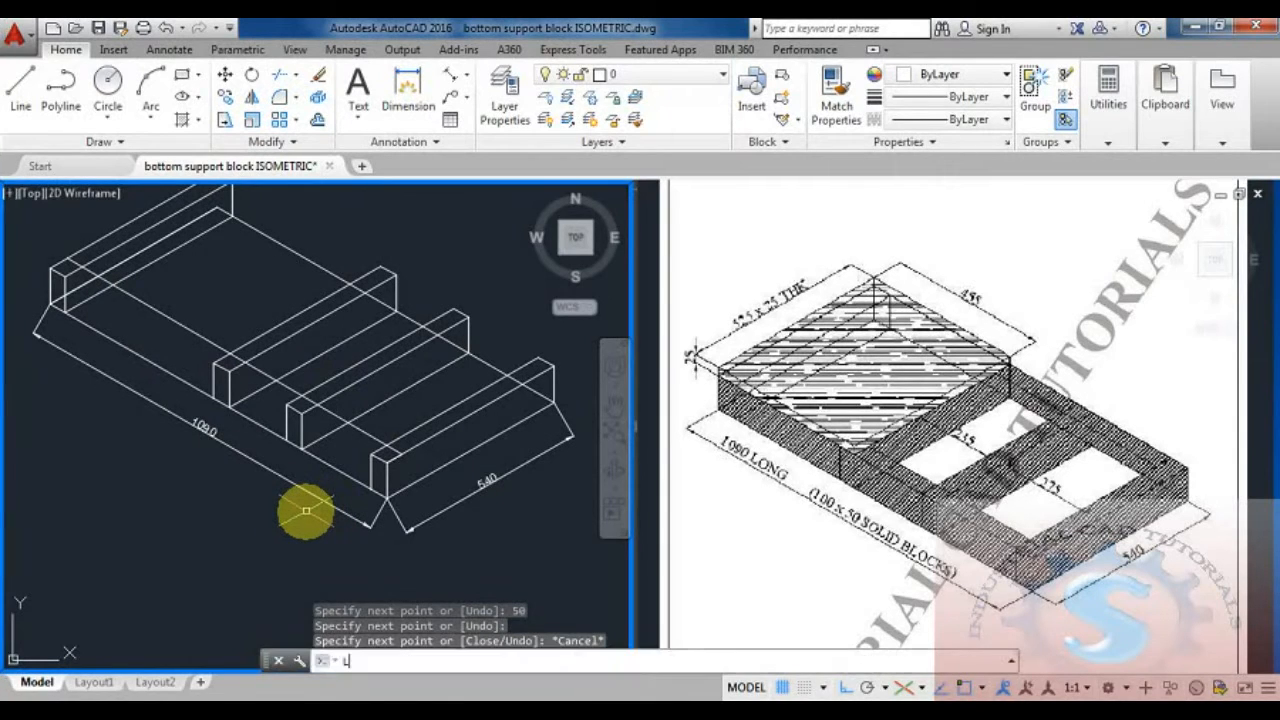
pyautogui.click(387, 462)
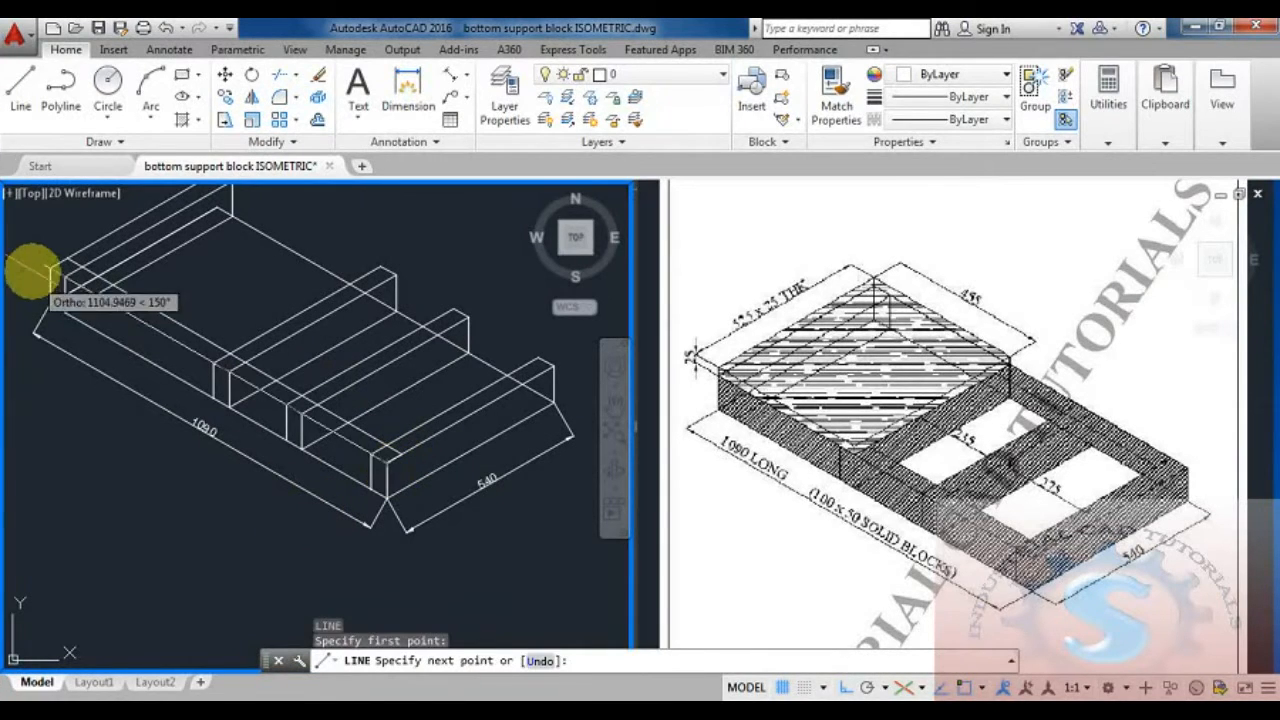
pyautogui.click(48, 268)
pyautogui.press('Escape')
pyautogui.moveTo(329, 457); pyautogui.dragTo(329, 429, button='middle')
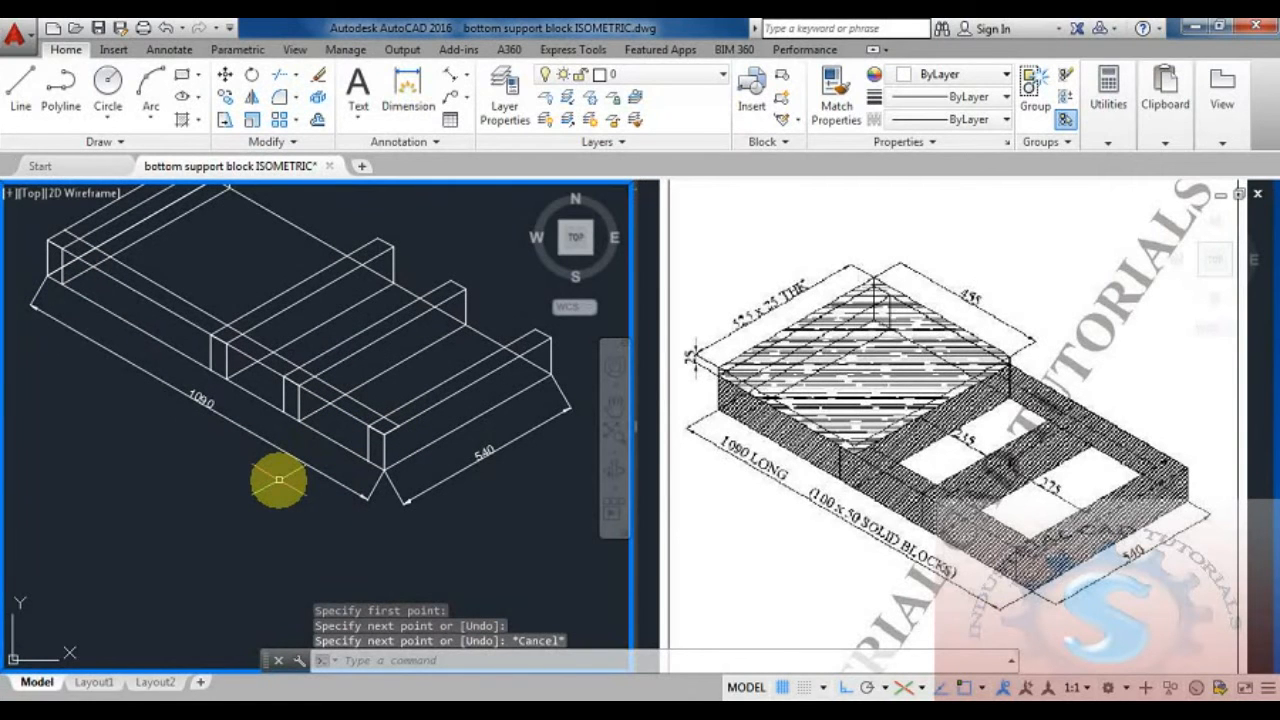
pyautogui.moveTo(279, 480); pyautogui.dragTo(278, 494, button='middle')
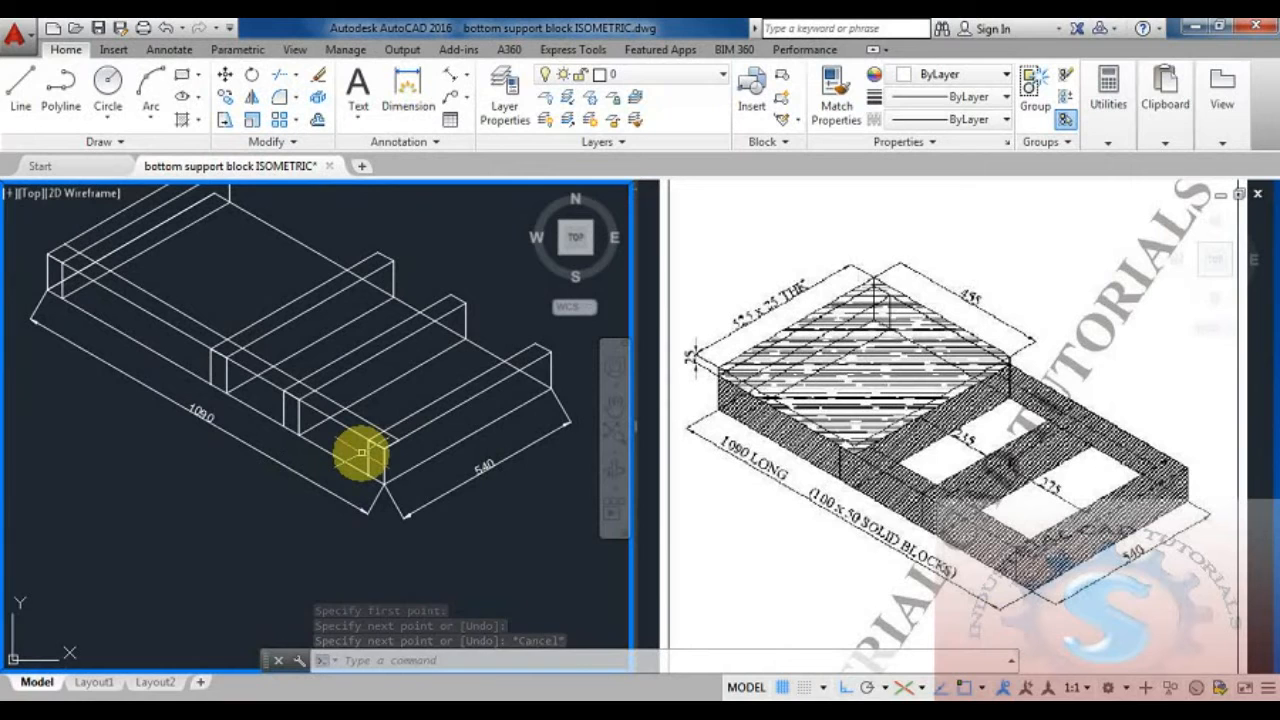
# Step: Copy the two long top lines of the near side rail across the blocks to the base's opposite long side
pyautogui.moveTo(454, 481)
pyautogui.mouseDown(button='middle')
pyautogui.moveTo(429, 477)
pyautogui.moveTo(397, 506)
pyautogui.moveTo(407, 487)
pyautogui.mouseUp(button='middle')
pyautogui.write('co')
pyautogui.press('Return')
pyautogui.click(158, 344)
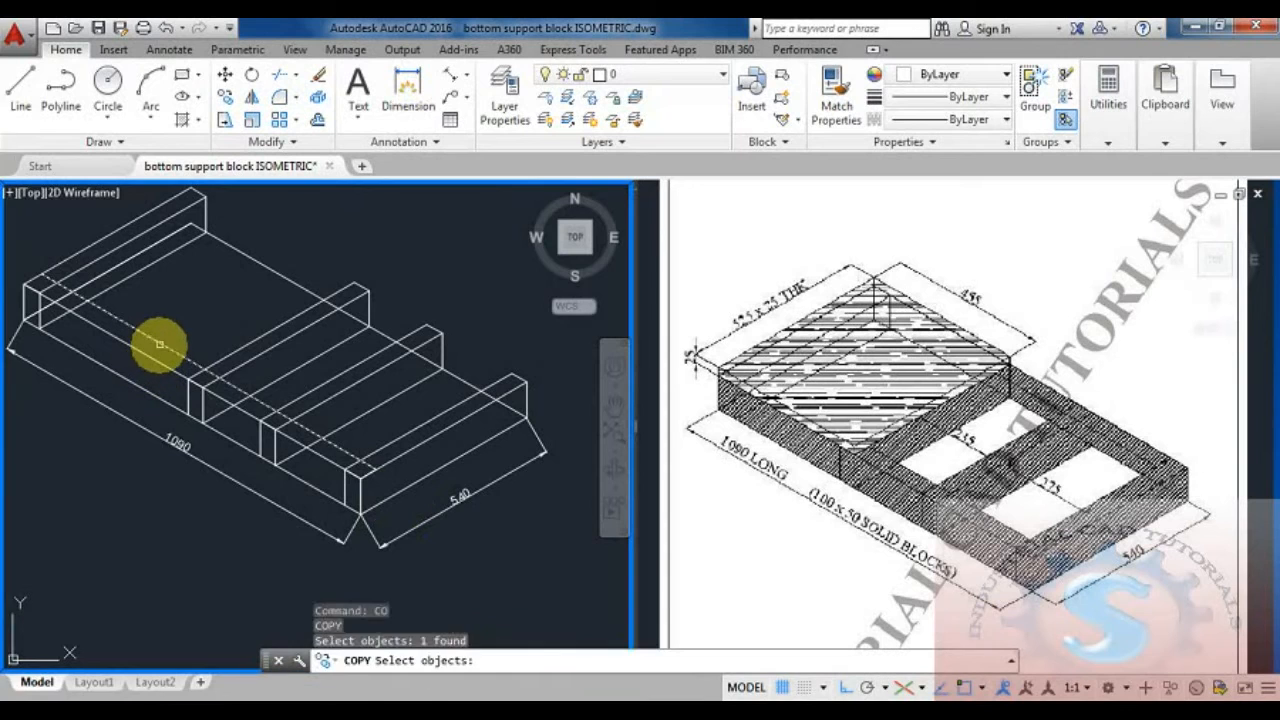
pyautogui.click(150, 354)
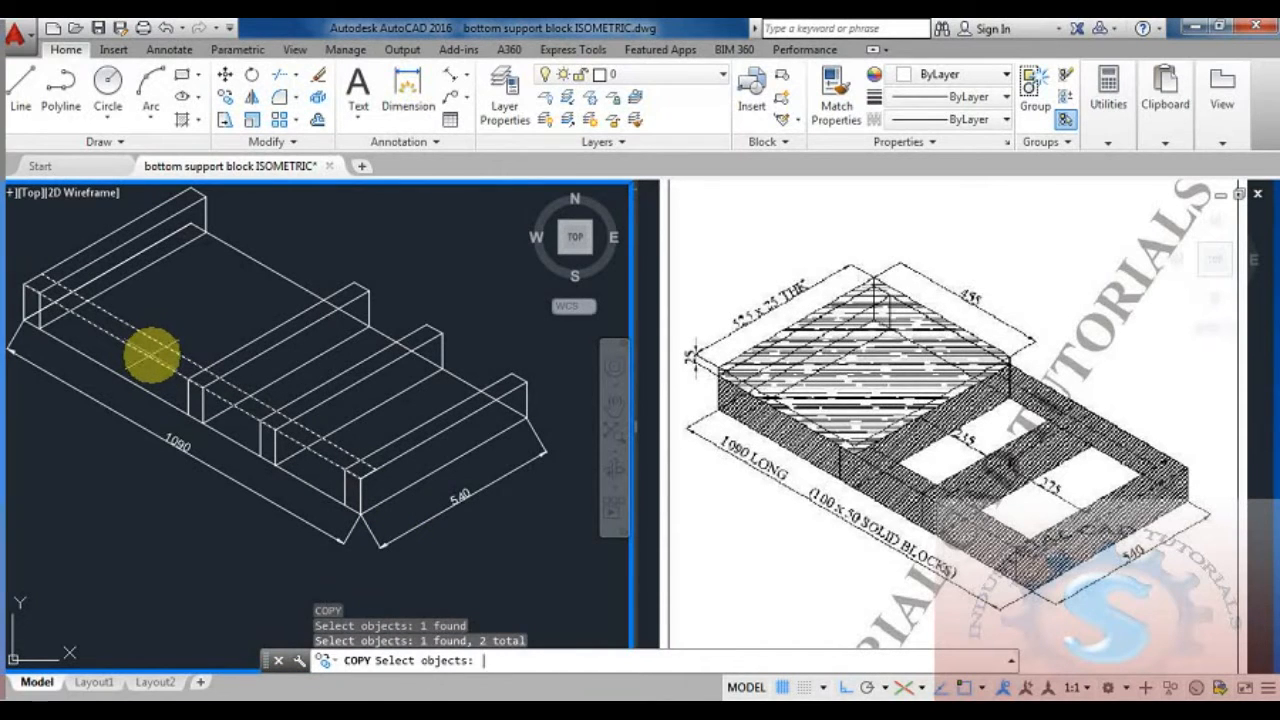
pyautogui.press('Return')
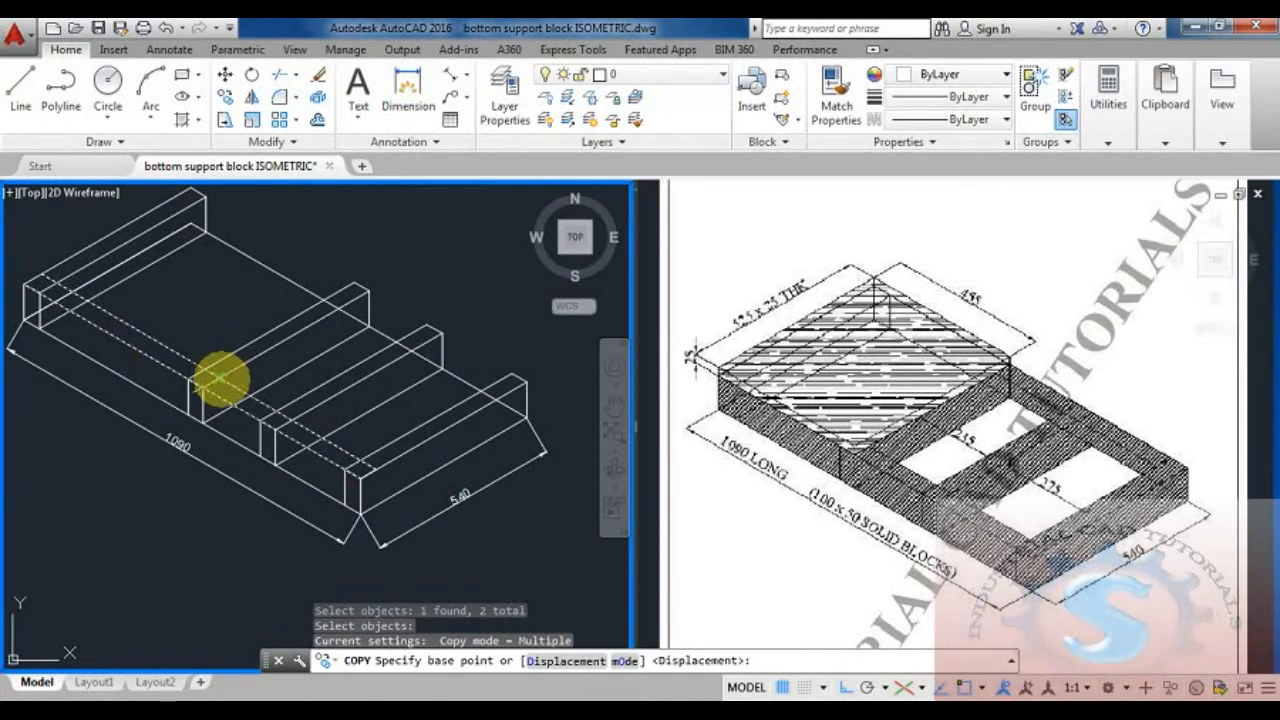
pyautogui.click(224, 376)
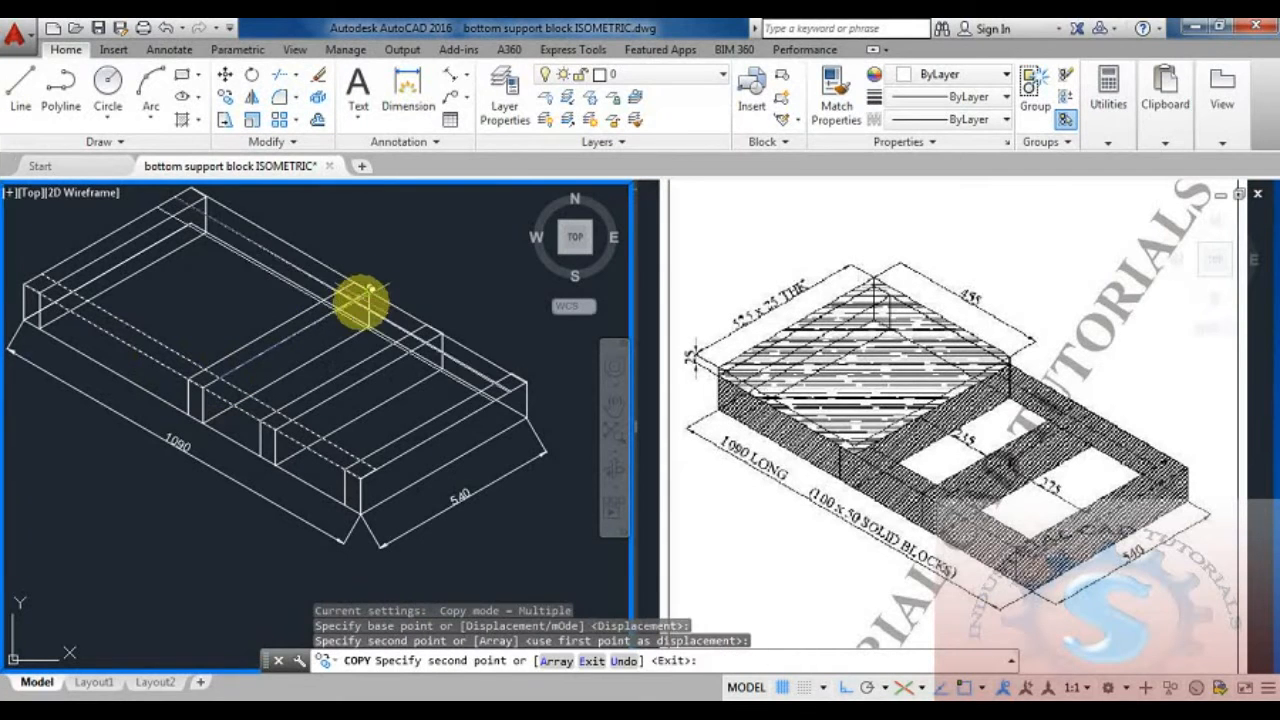
pyautogui.click(314, 329)
pyautogui.press('Escape')
pyautogui.scroll(-2, 300, 410)
pyautogui.scroll(2, 297, 421)
pyautogui.moveTo(297, 421); pyautogui.dragTo(326, 429, button='middle')
pyautogui.scroll(-2, 320, 424)
pyautogui.scroll(2, 320, 421)
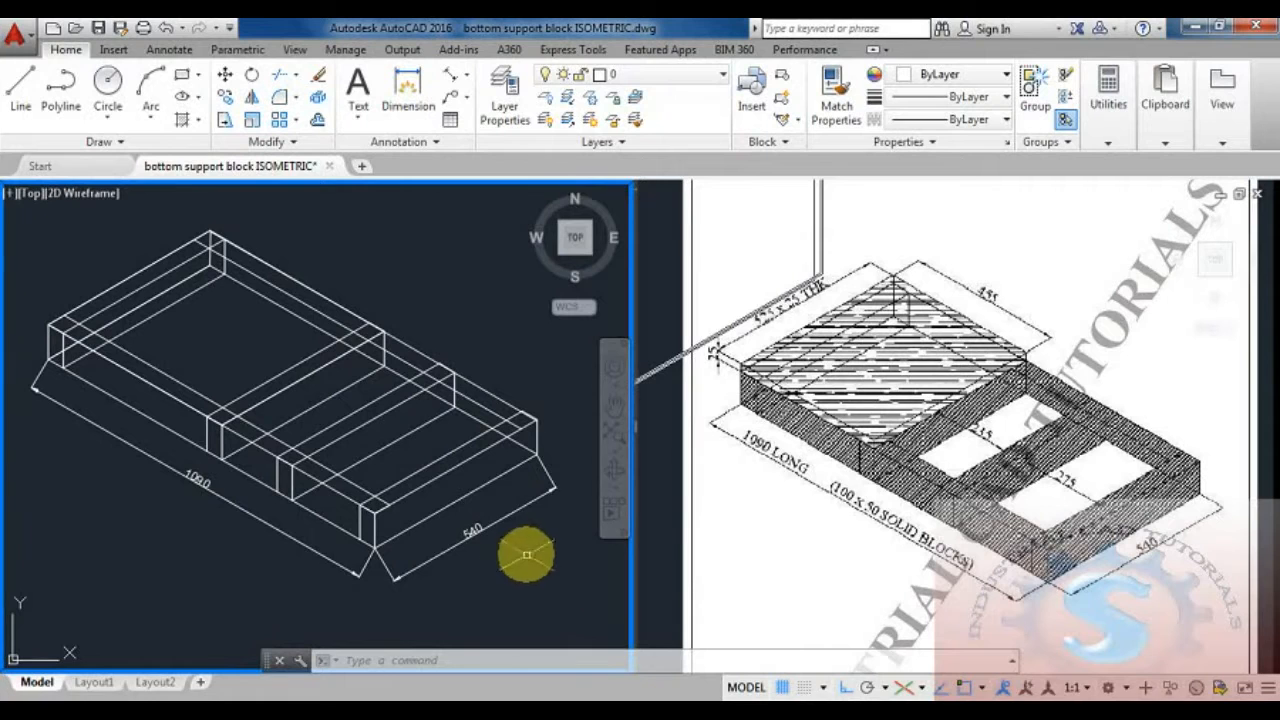
# Step: Draw a 455 trial line along the far long top edge from the frame's back corner, and erase it
pyautogui.moveTo(506, 536); pyautogui.dragTo(506, 514, button='middle')
pyautogui.press('Escape')
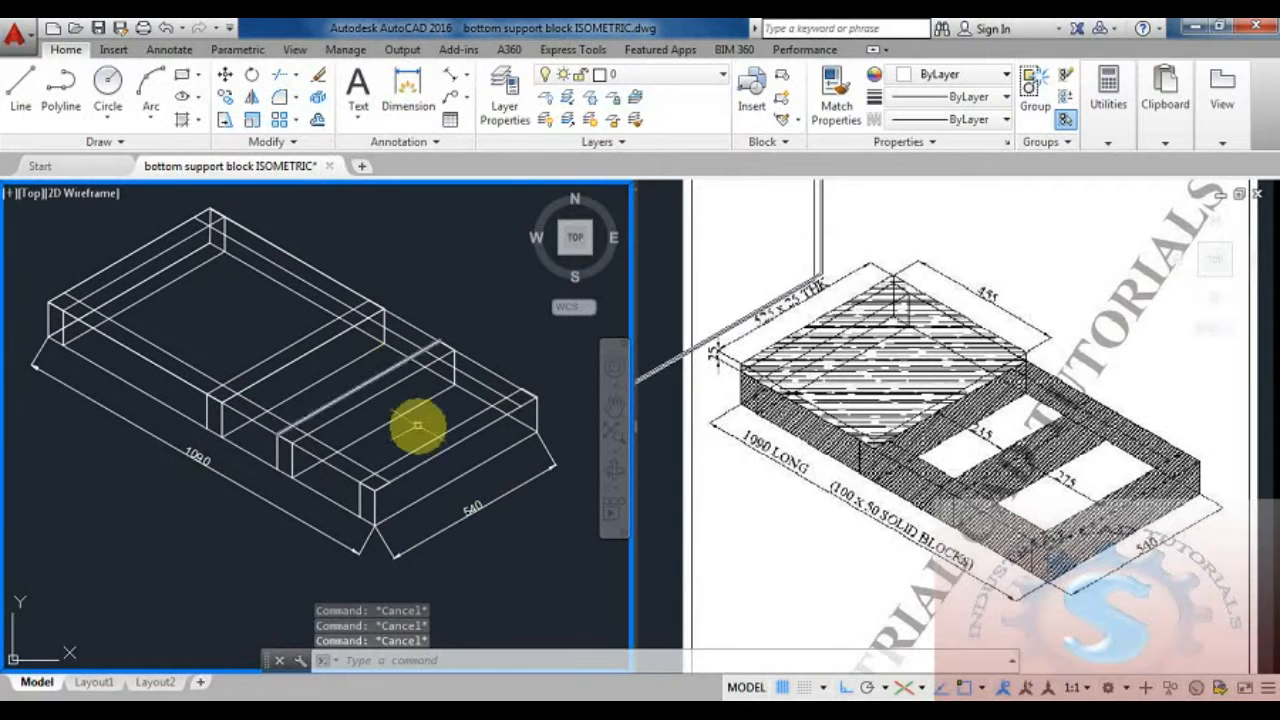
pyautogui.moveTo(434, 420); pyautogui.dragTo(434, 454, button='middle')
pyautogui.write('l')
pyautogui.press('Return')
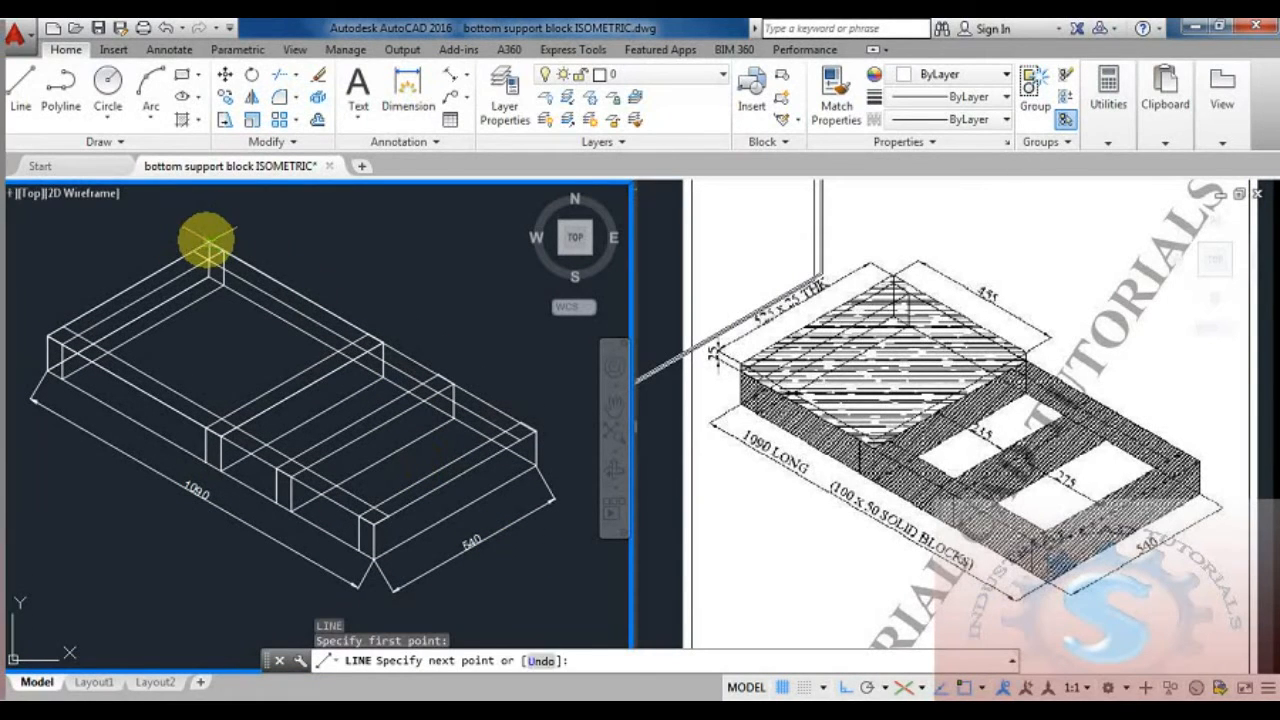
pyautogui.press('Return')
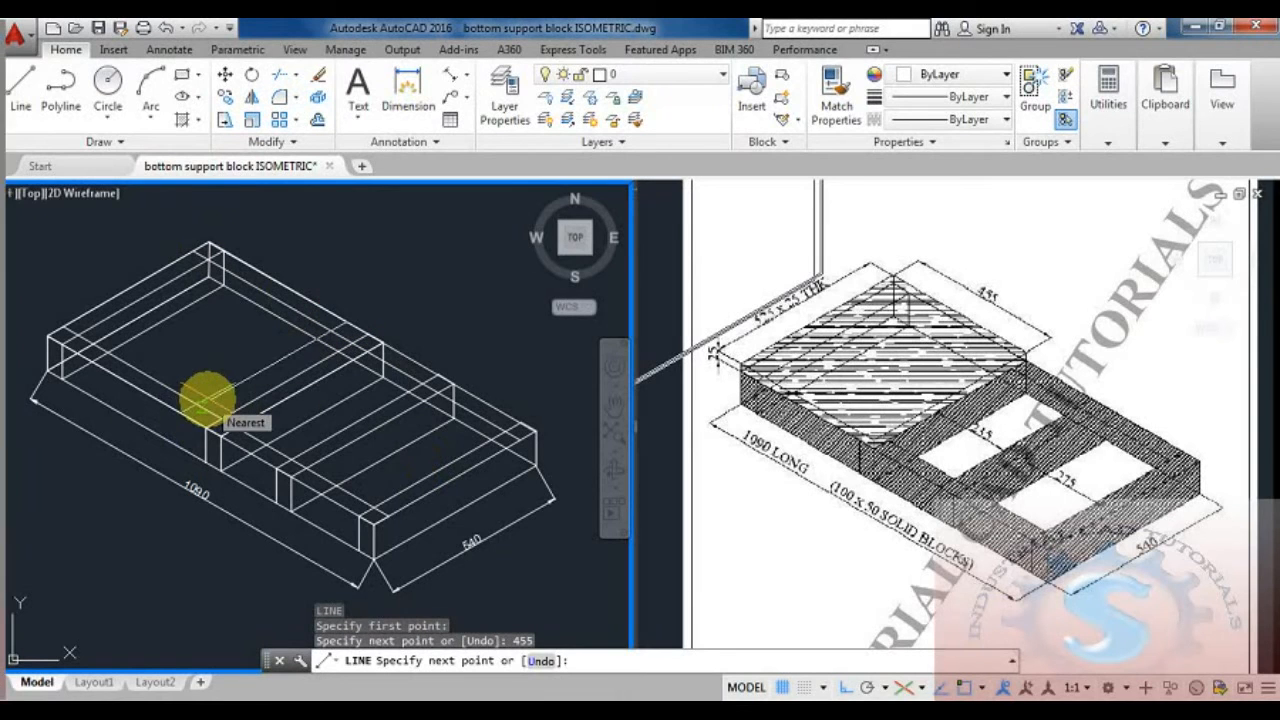
pyautogui.press('Escape')
pyautogui.click(293, 289)
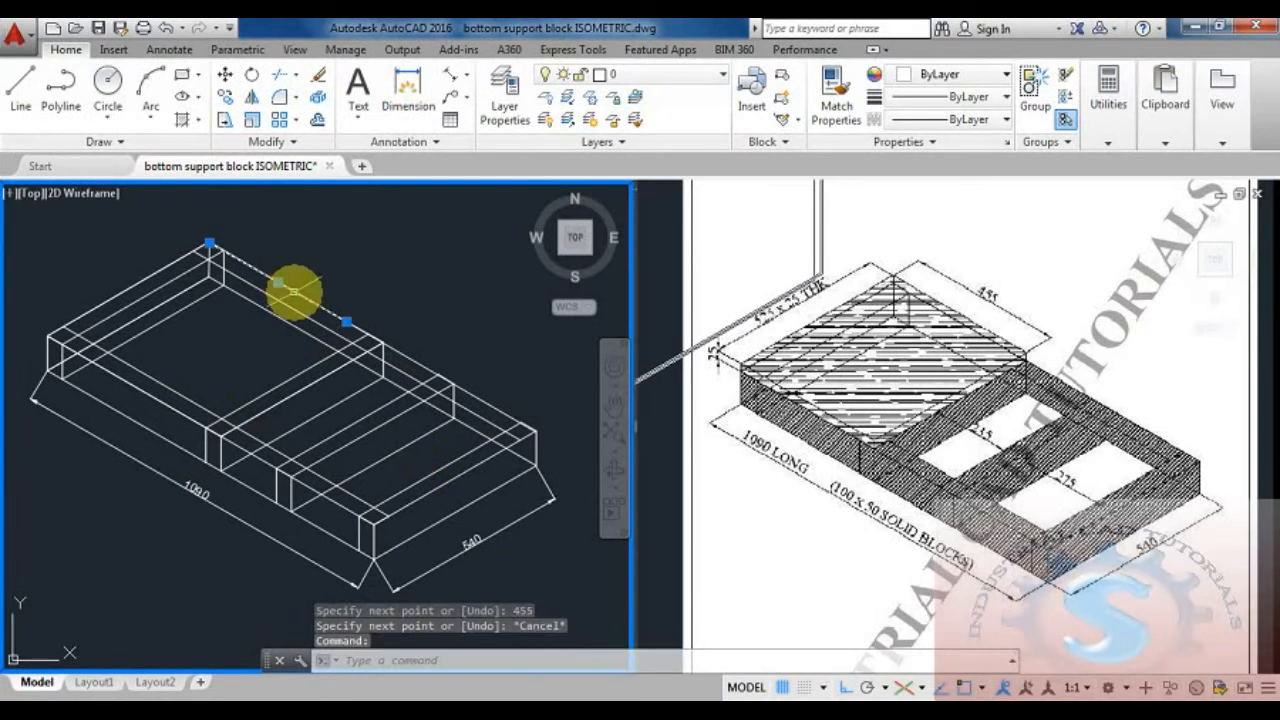
pyautogui.press('Delete')
pyautogui.press('Escape')
# Step: Add an aligned dimension for the clear gap between the facing top edges of the second and third blocks
pyautogui.click(451, 75)
pyautogui.scroll(1, 410, 386)
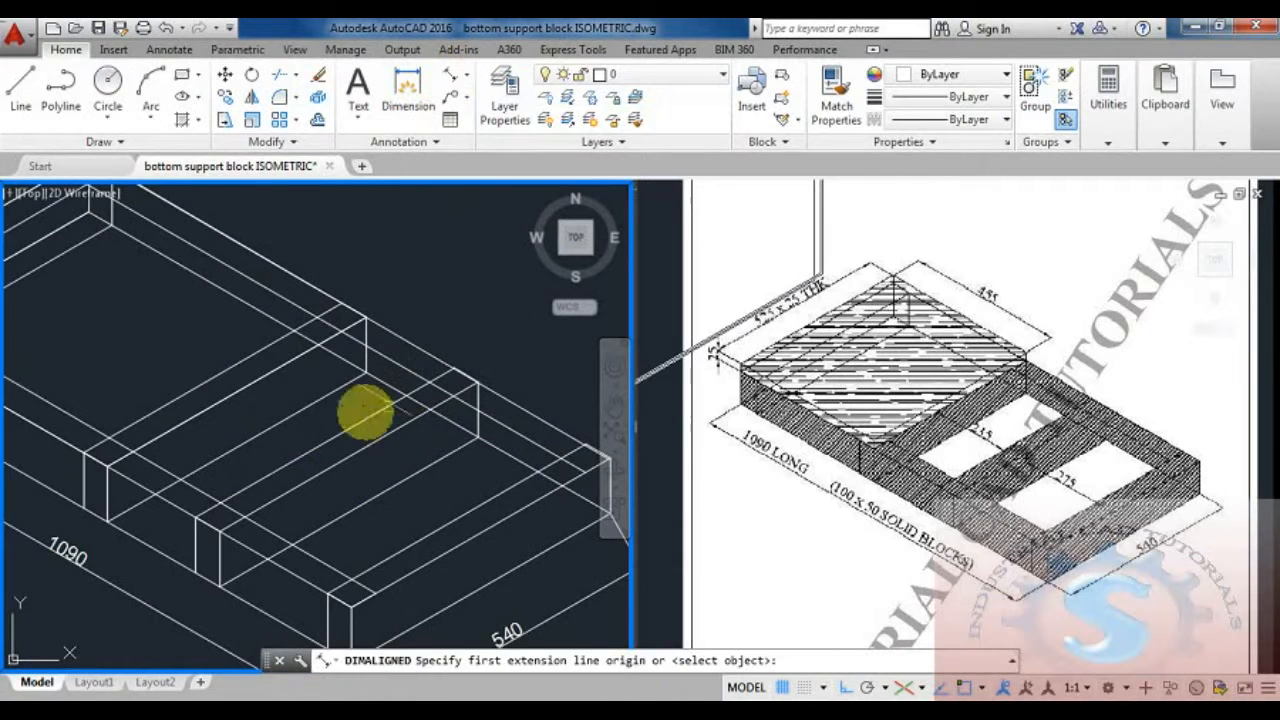
pyautogui.click(321, 442)
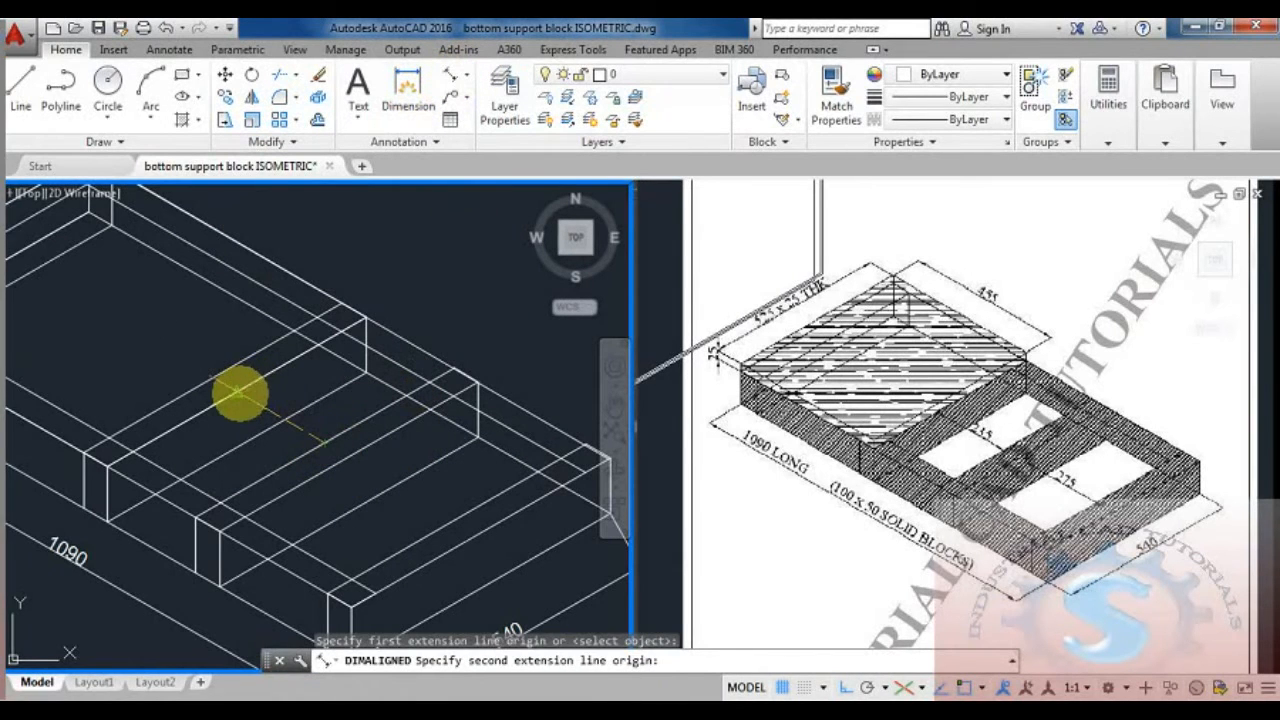
pyautogui.click(240, 395)
pyautogui.click(420, 276)
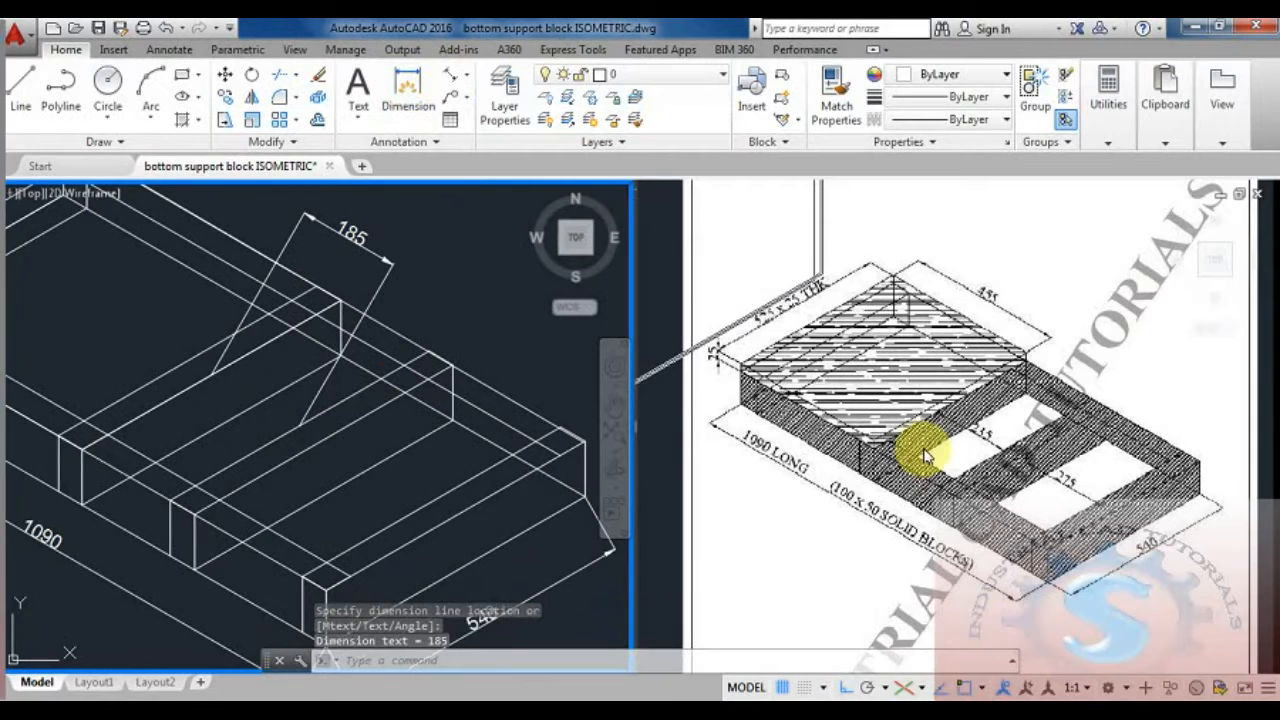
# Step: Add an aligned dimension for the clear gap between the facing top edges of the first and second blocks
pyautogui.click(450, 76)
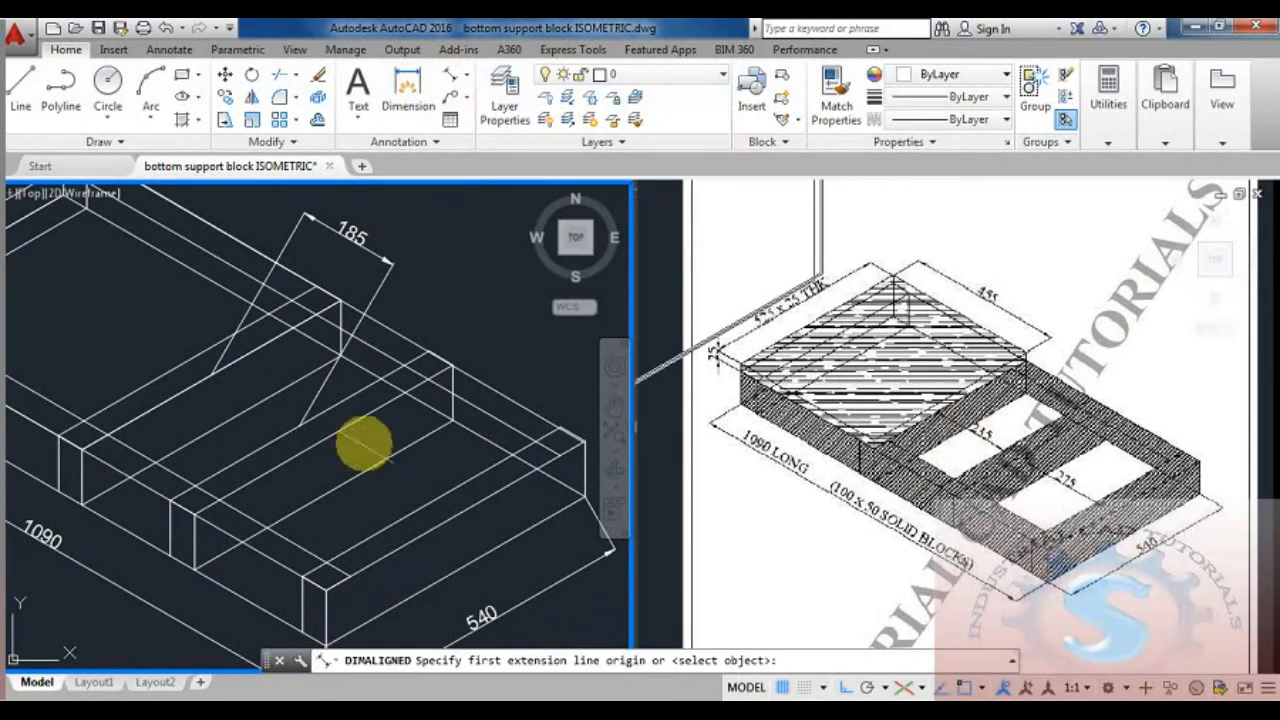
pyautogui.click(328, 440)
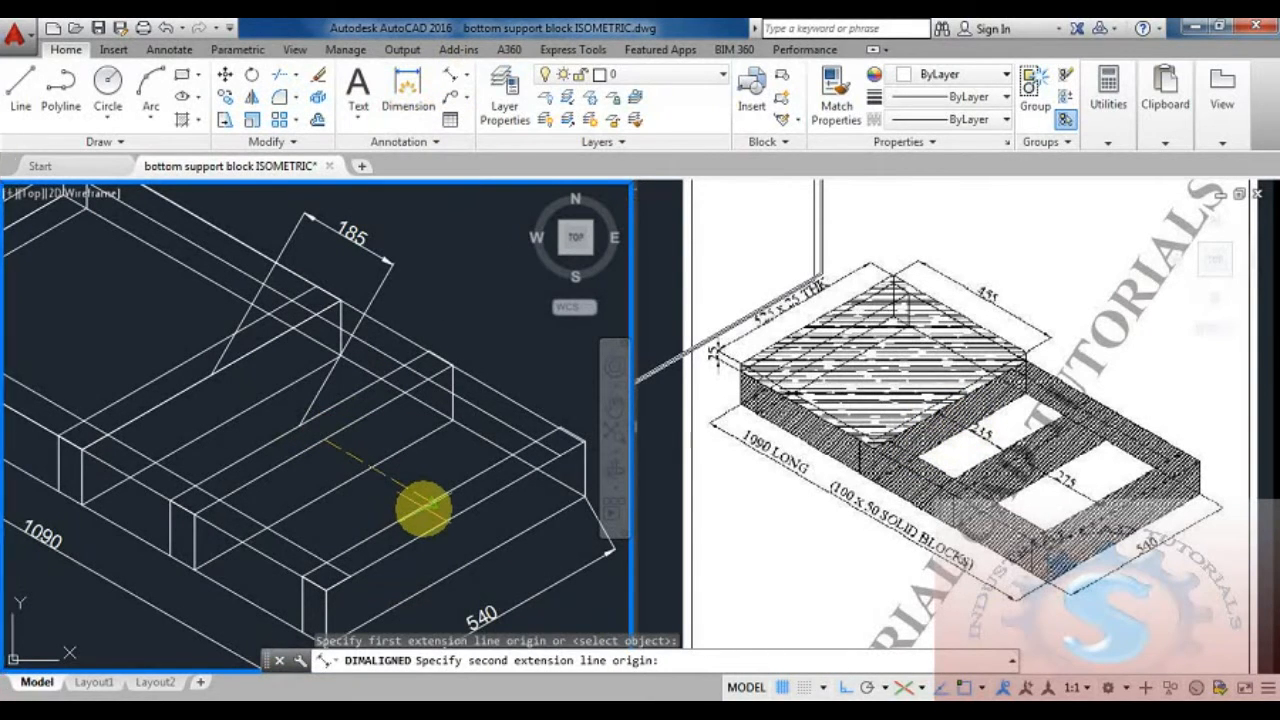
pyautogui.click(433, 500)
pyautogui.click(523, 337)
pyautogui.scroll(-3, 515, 425)
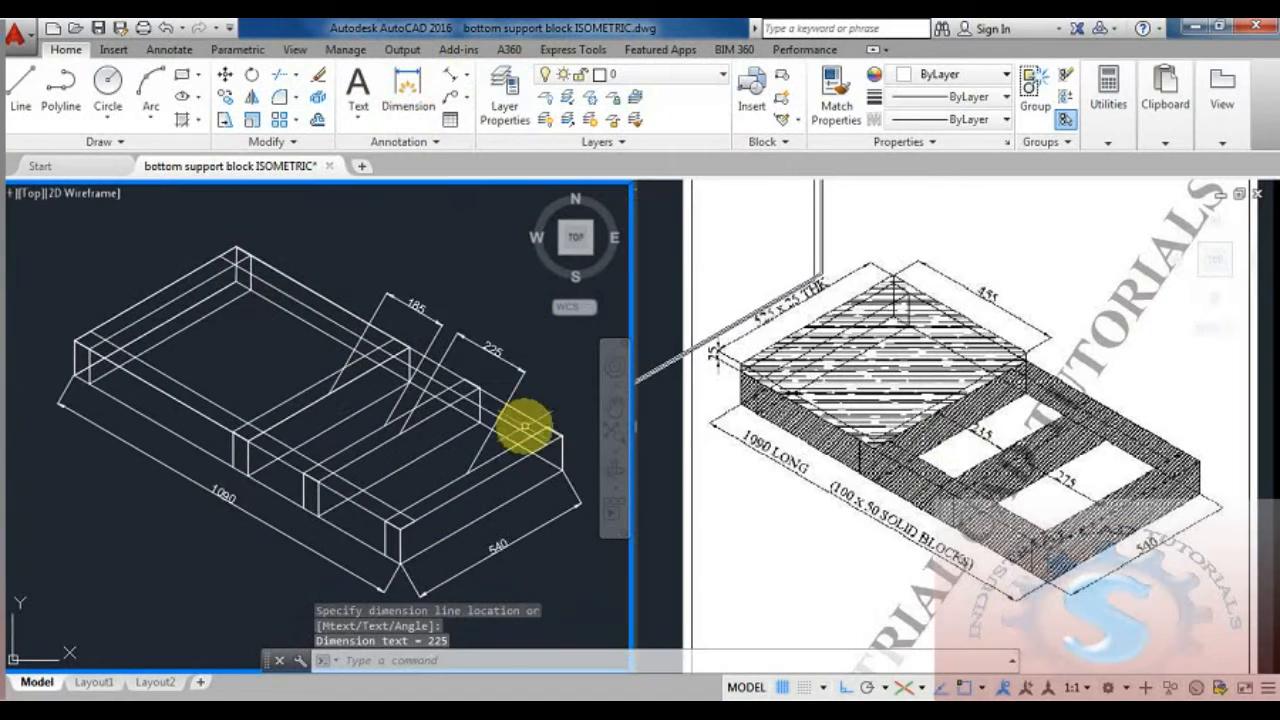
# Step: Erase the two aligned gap dimensions between the cross blocks, leaving the overall length and width dimensions
pyautogui.scroll(2, 466, 486)
pyautogui.scroll(-2, 471, 486)
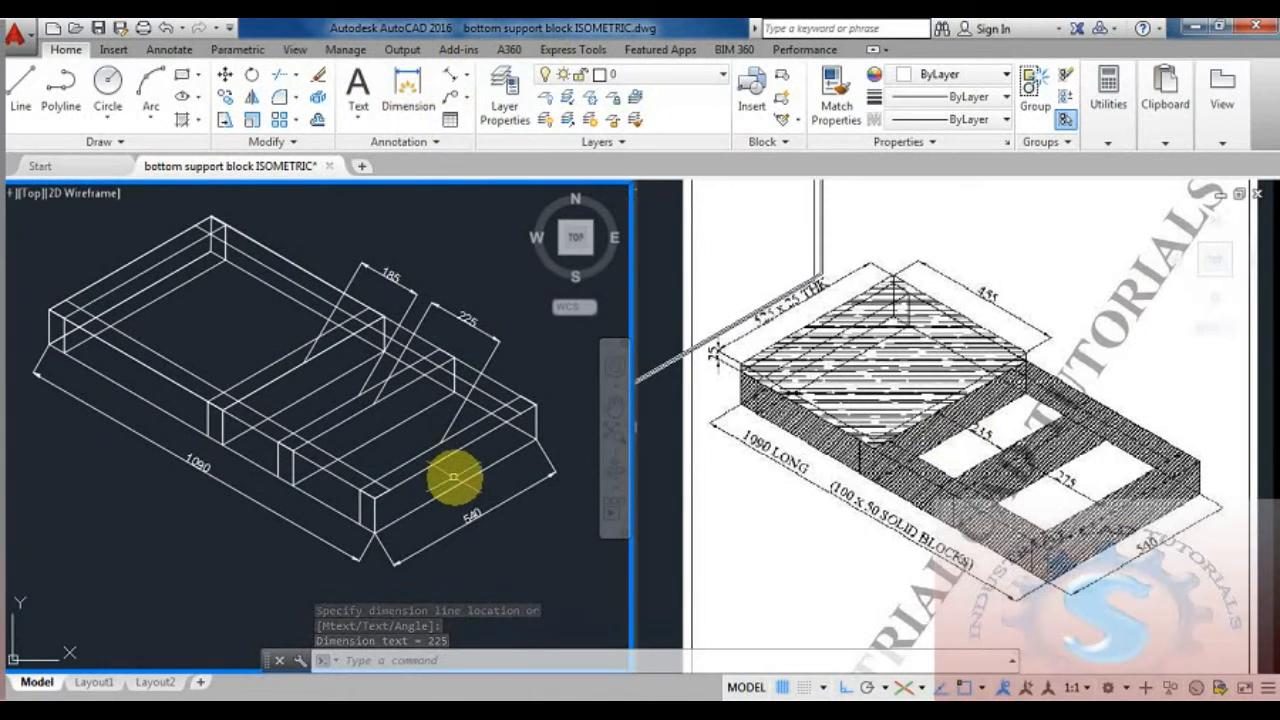
pyautogui.press('Escape')
pyautogui.click(470, 318)
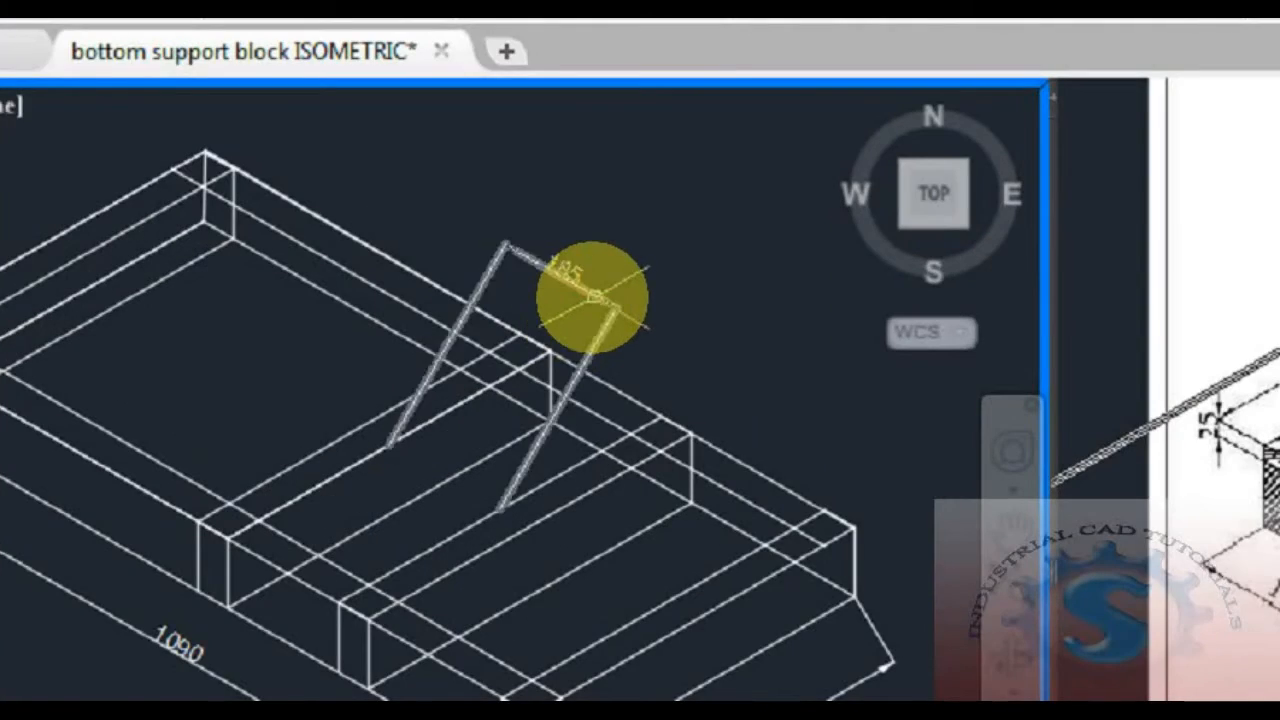
pyautogui.press('Delete')
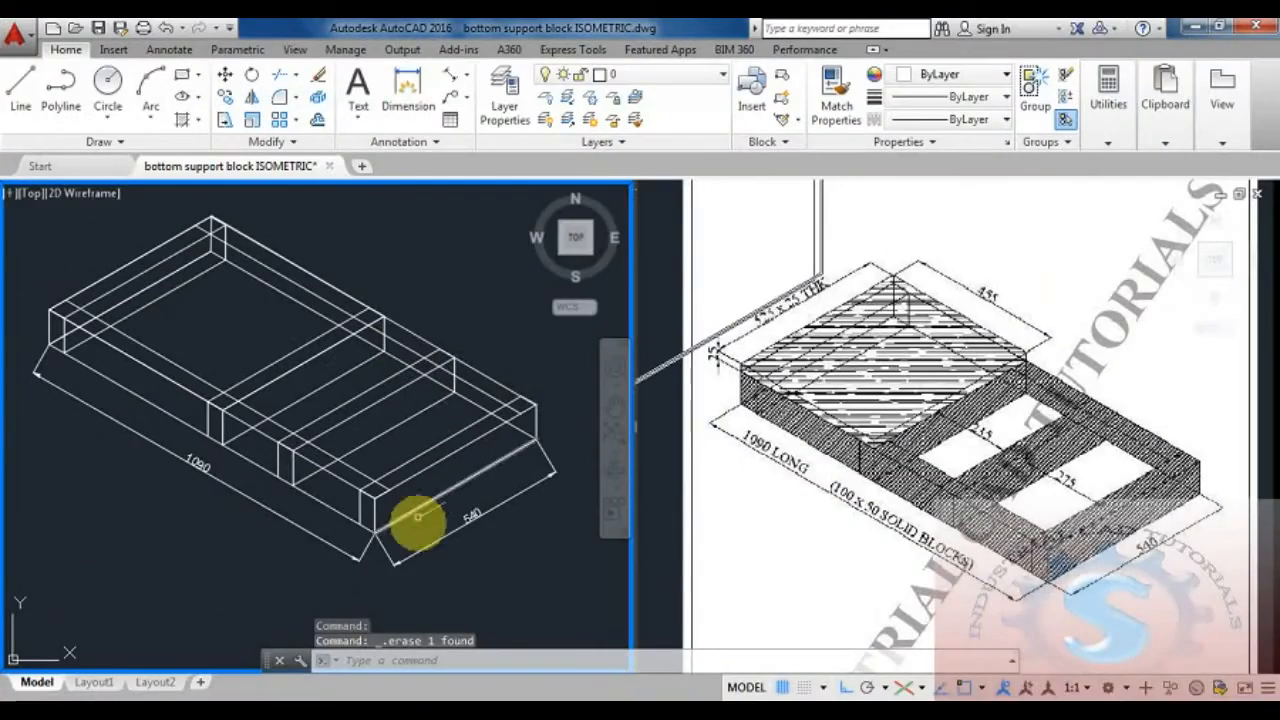
pyautogui.press('Escape')
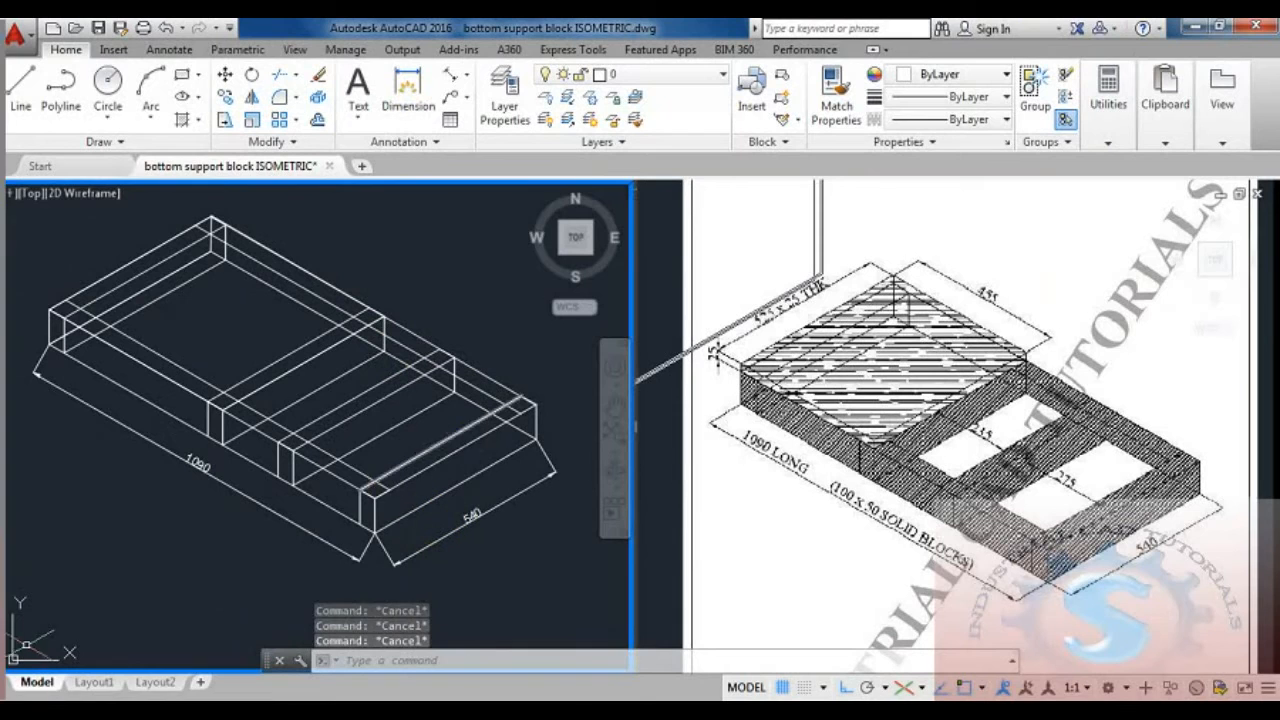
# Step: Open Calculator to compare the 225 gap with the required 275 by subtraction, and close it
pyautogui.moveTo(428, 428); pyautogui.dragTo(436, 457, button='middle')
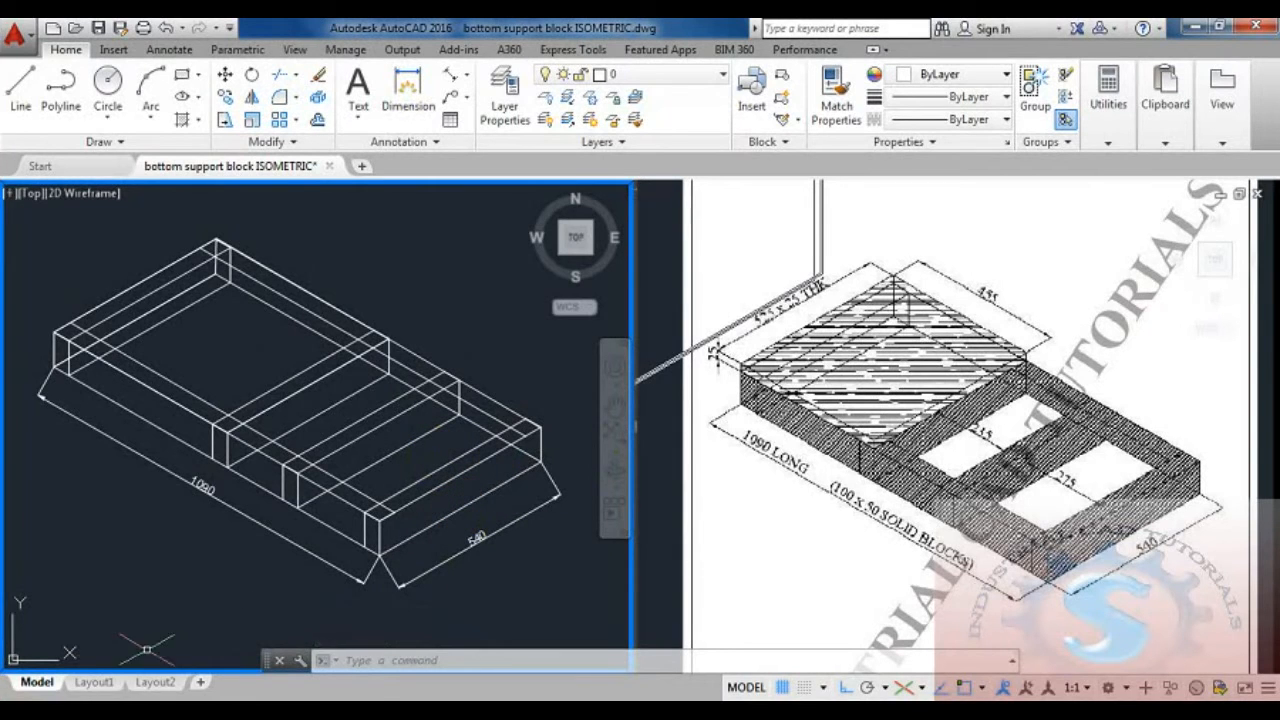
pyautogui.click(28, 692)
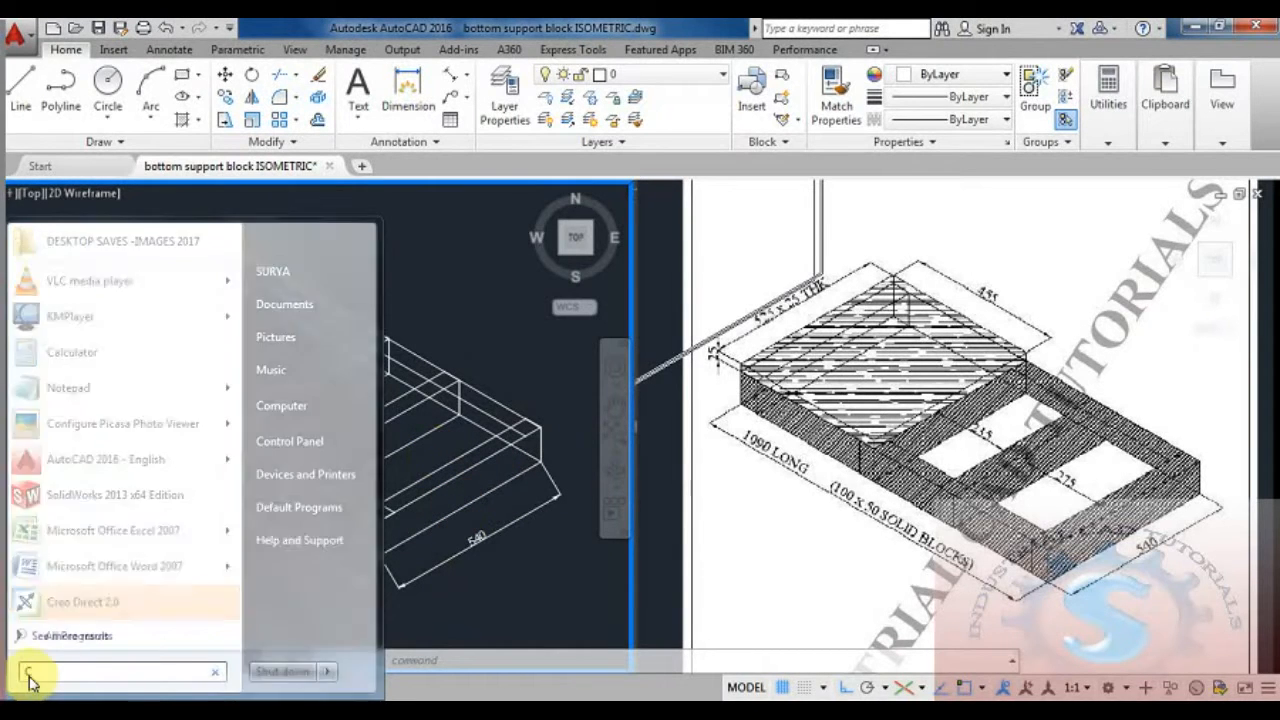
pyautogui.write('cal')
pyautogui.click(120, 268)
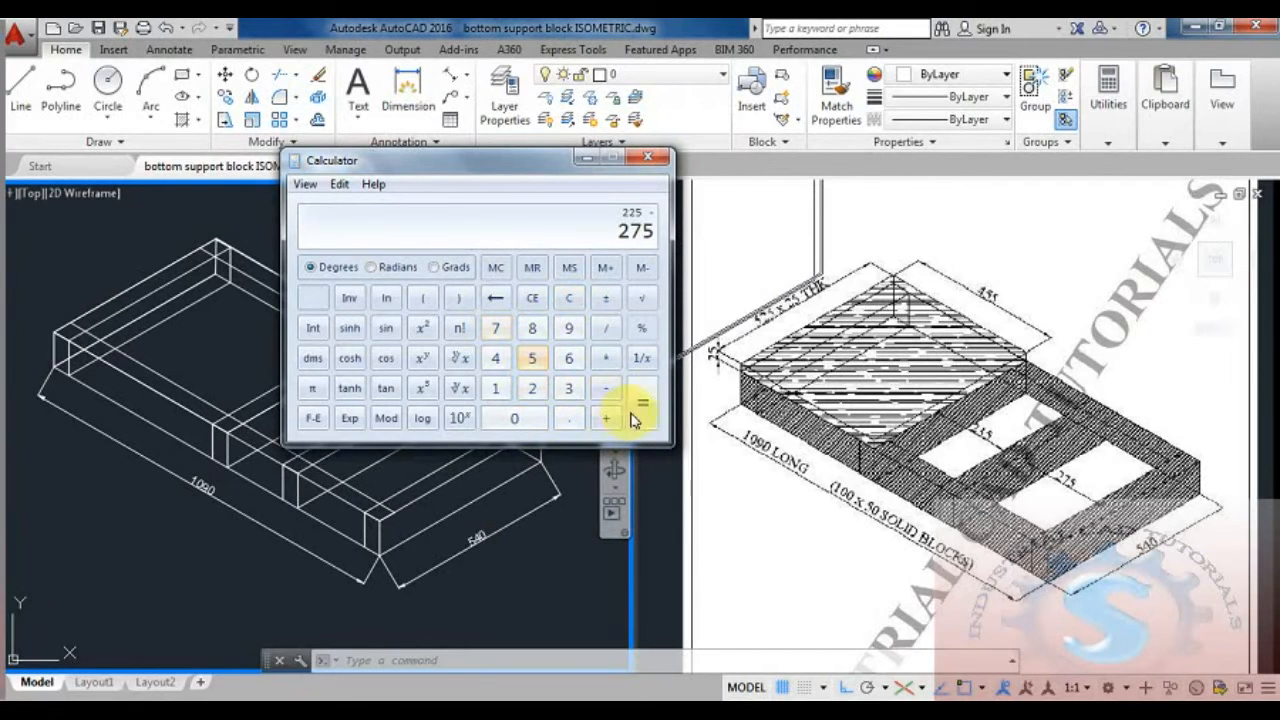
pyautogui.click(648, 157)
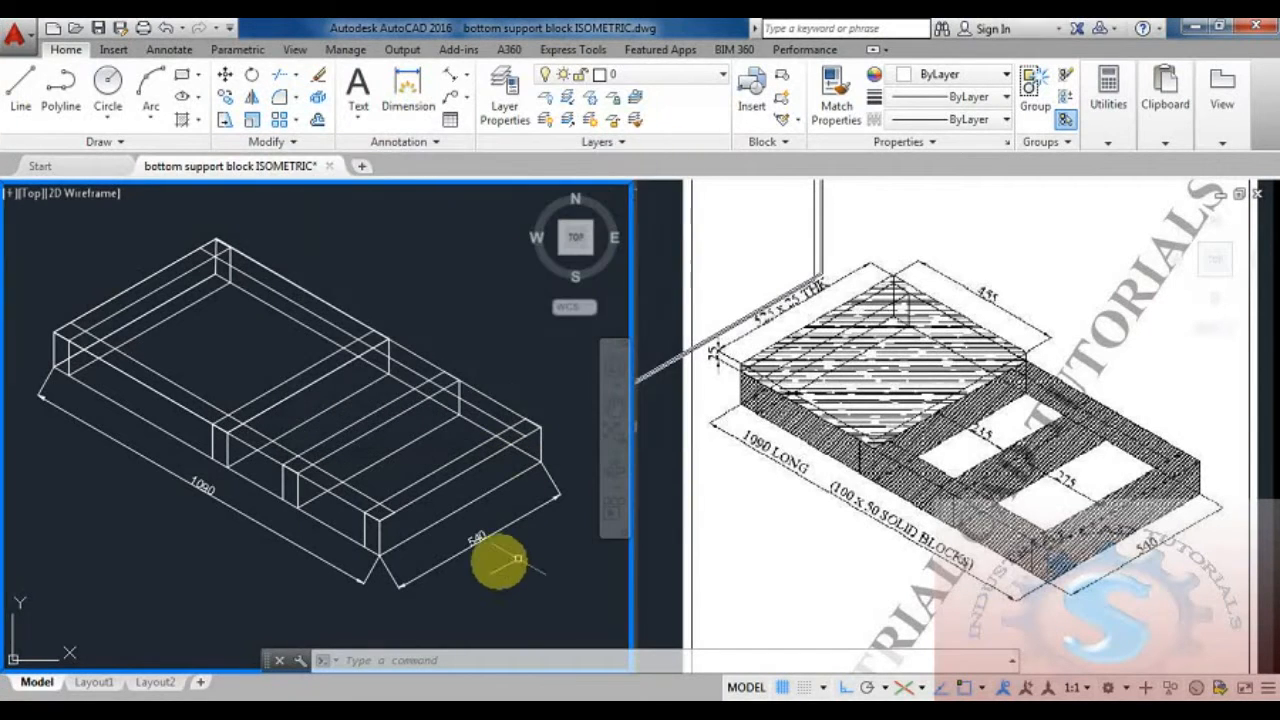
# Step: Draw a short guide line across the second block's top face between the midpoints of its two long edges
pyautogui.press('Escape')
pyautogui.press('Escape')
pyautogui.write('l')
pyautogui.press('Return')
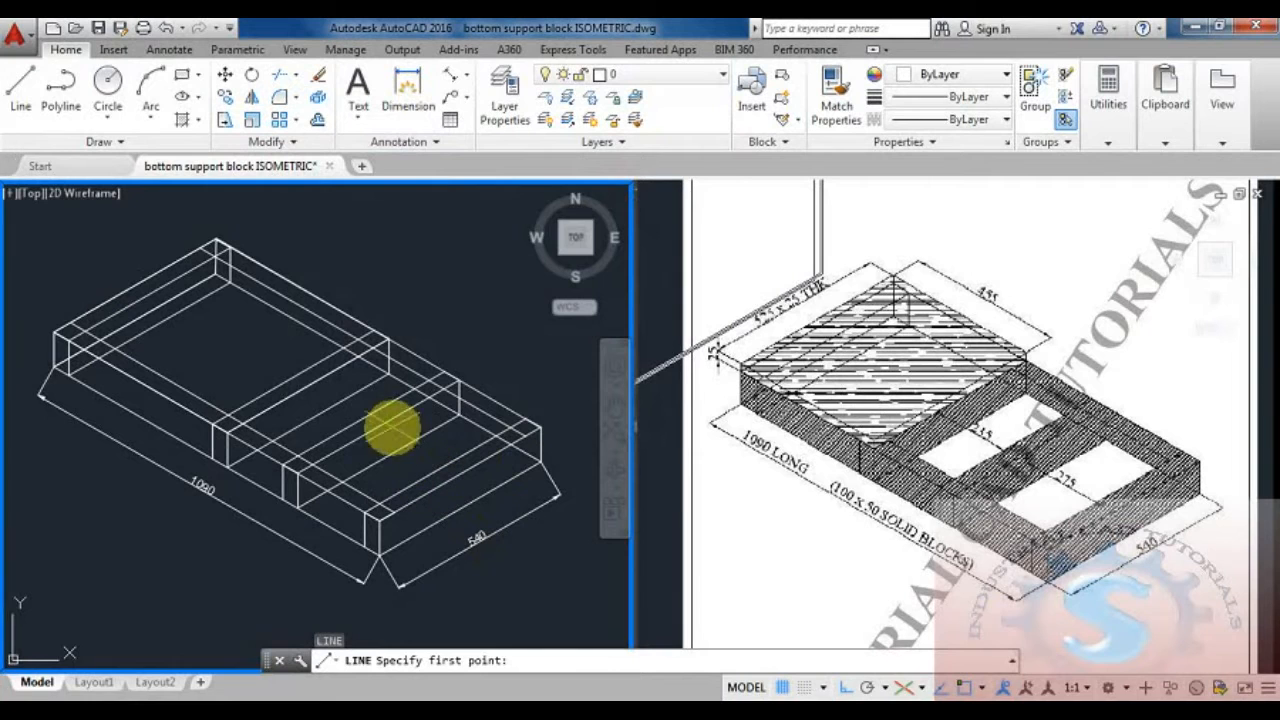
pyautogui.click(381, 427)
pyautogui.scroll(2, 379, 424)
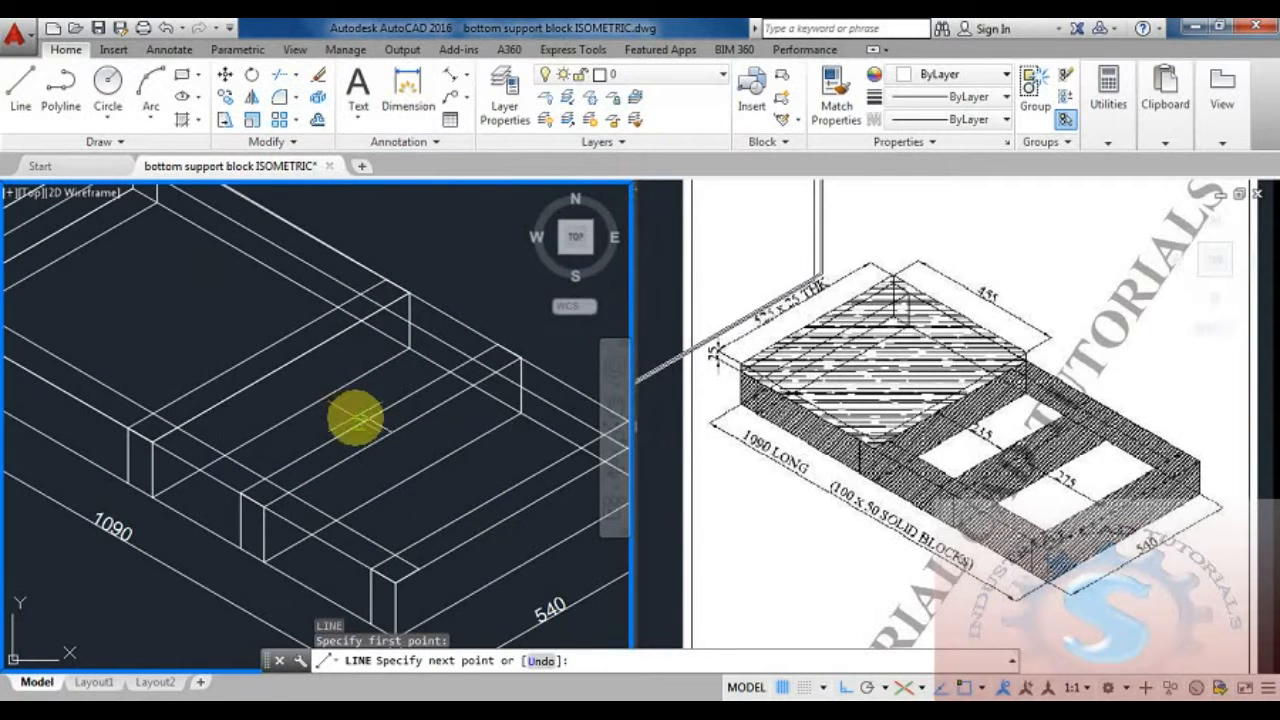
pyautogui.press('Escape')
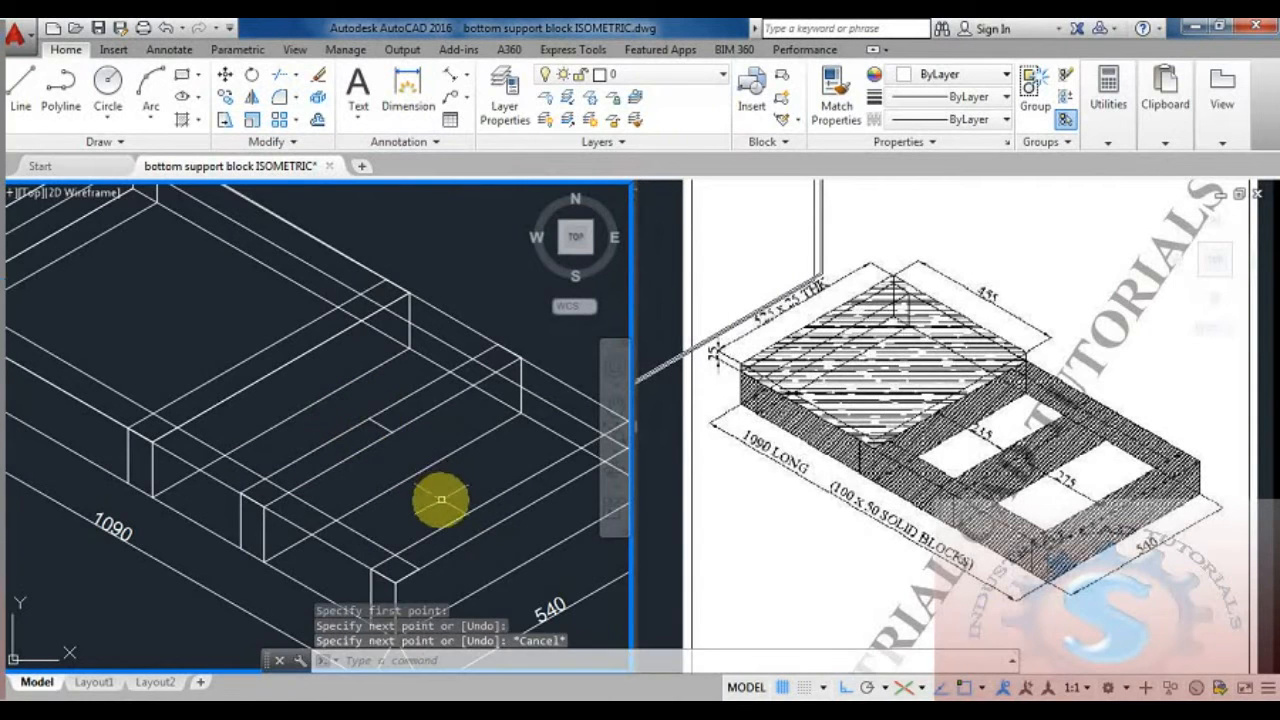
pyautogui.scroll(-3, 420, 505)
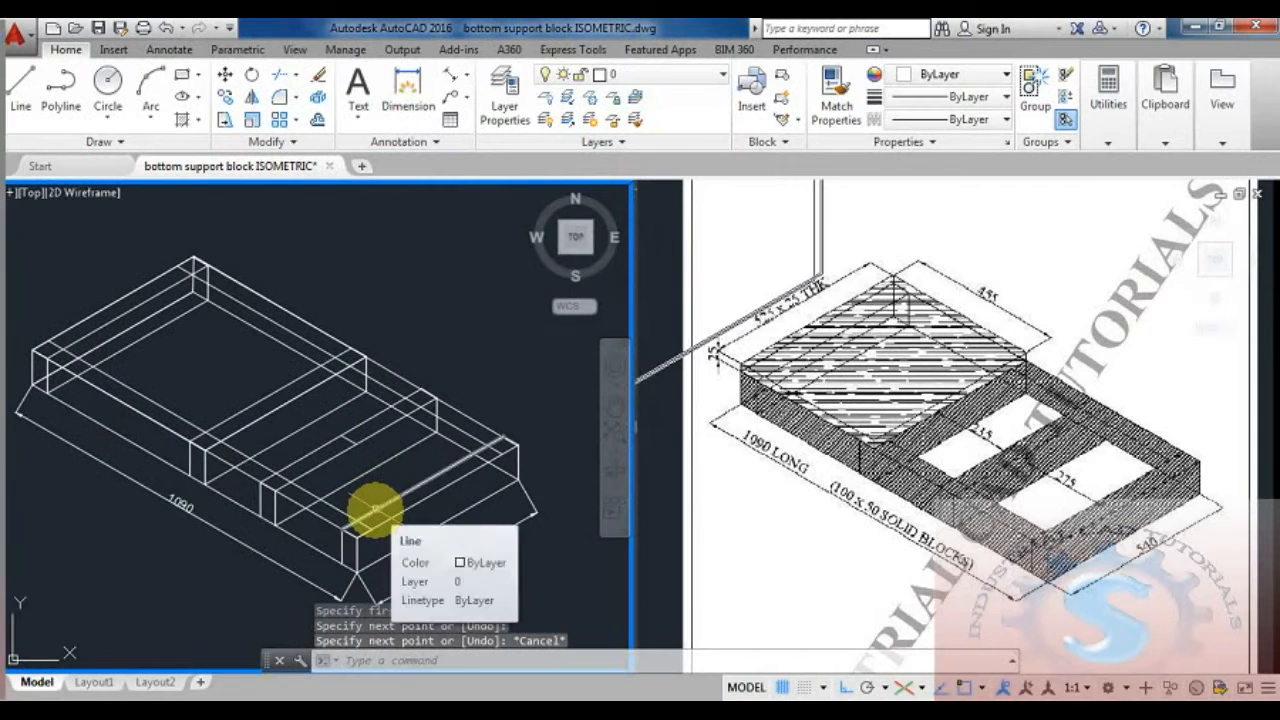
# Step: Move the second block and its guide line toward the first block by one block width, using the guide line's ends
pyautogui.write('m')
pyautogui.press('Return')
pyautogui.scroll(2, 400, 460)
pyautogui.click(370, 438)
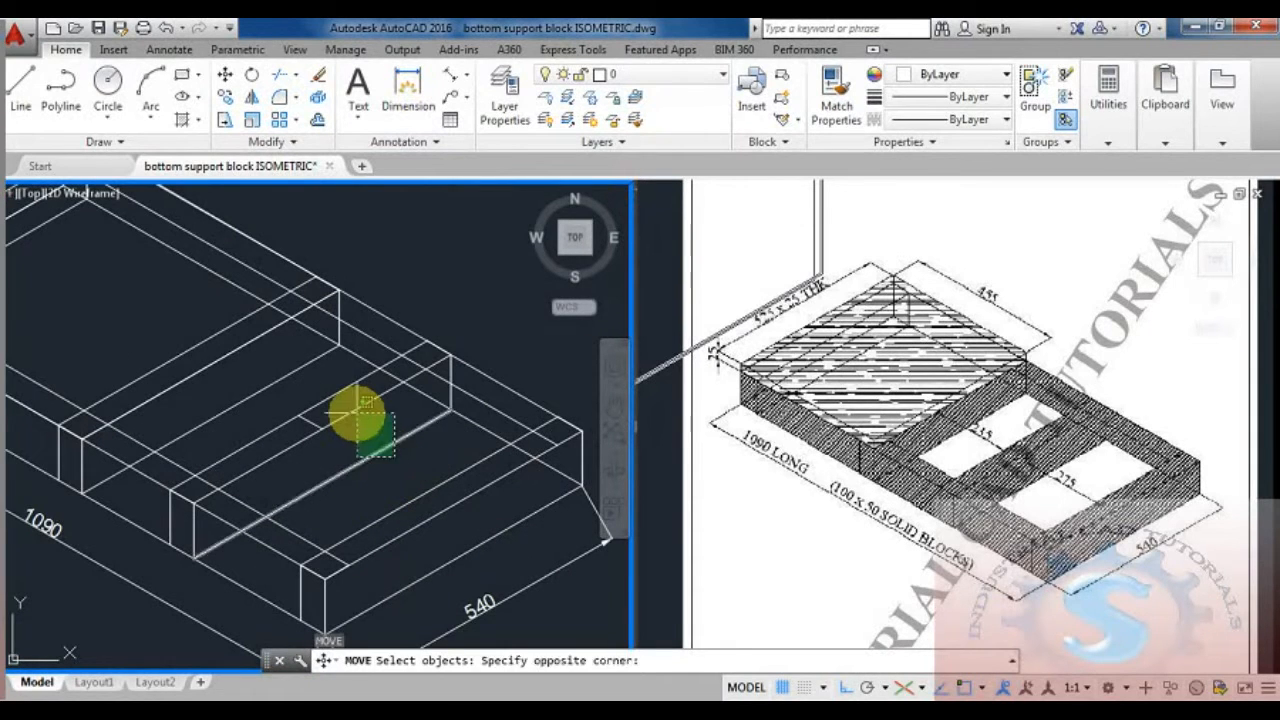
pyautogui.click(365, 434)
pyautogui.click(357, 409)
pyautogui.click(337, 392)
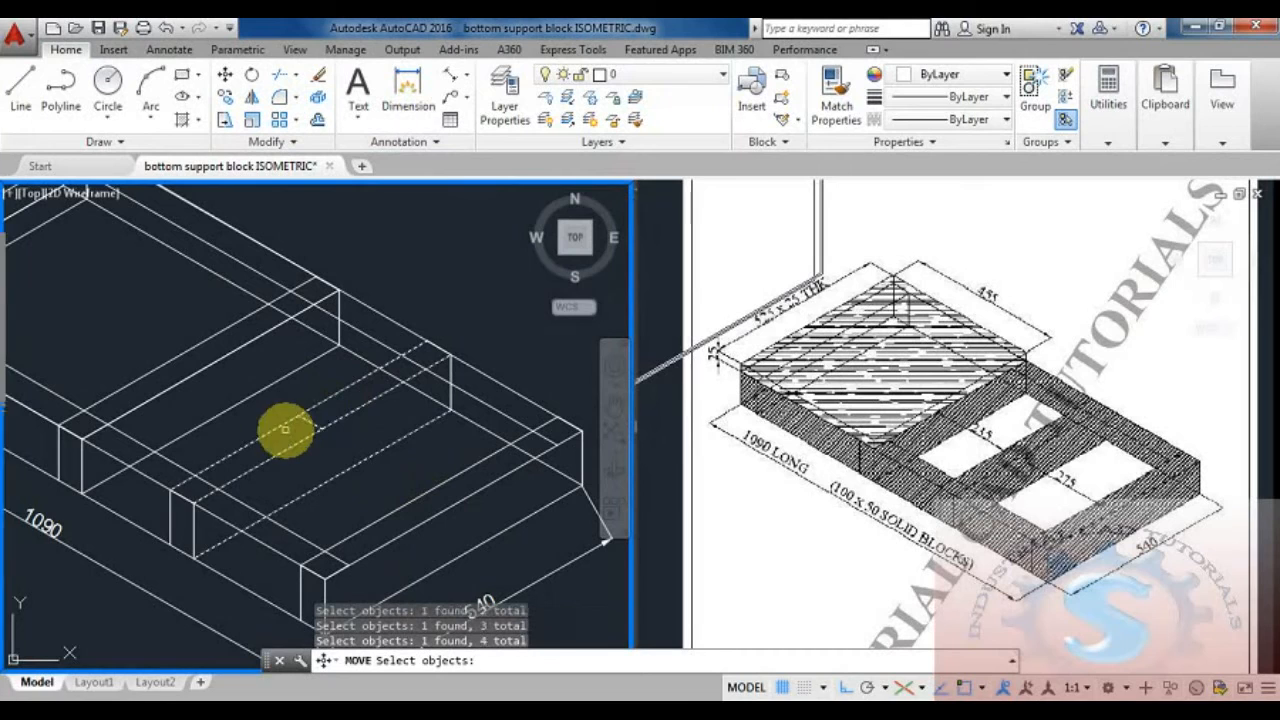
pyautogui.click(184, 525)
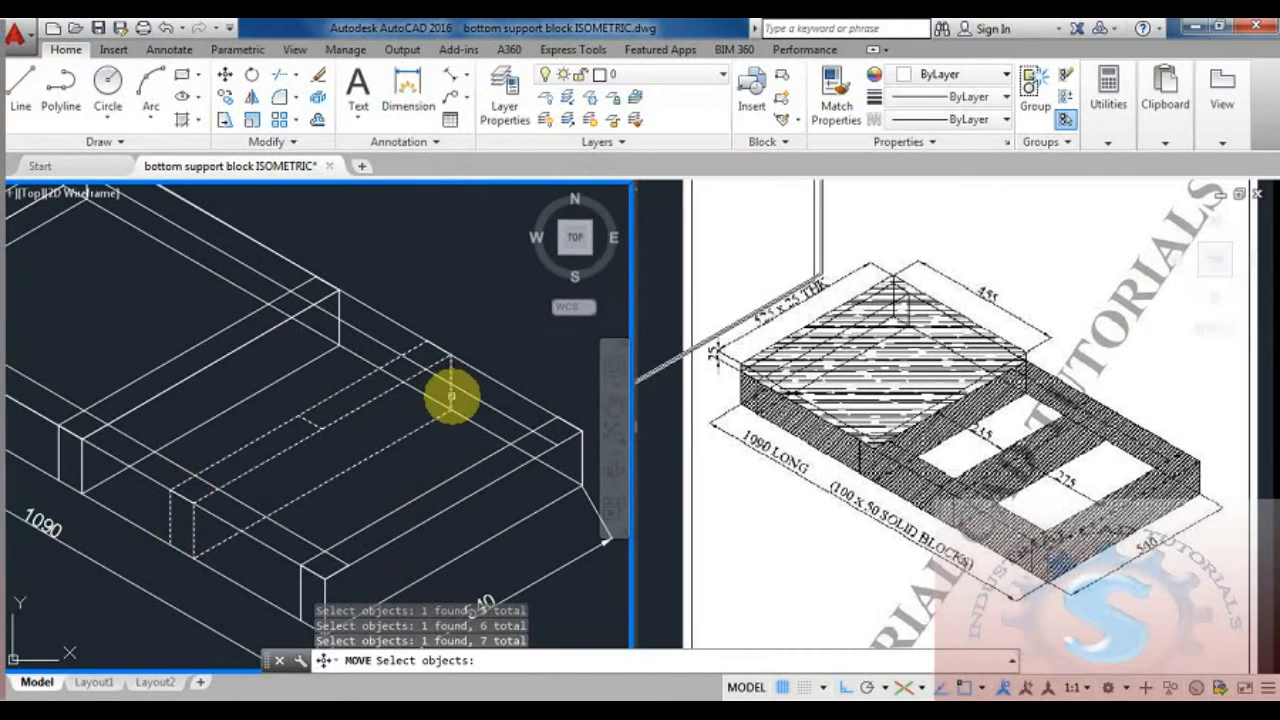
pyautogui.press('Return')
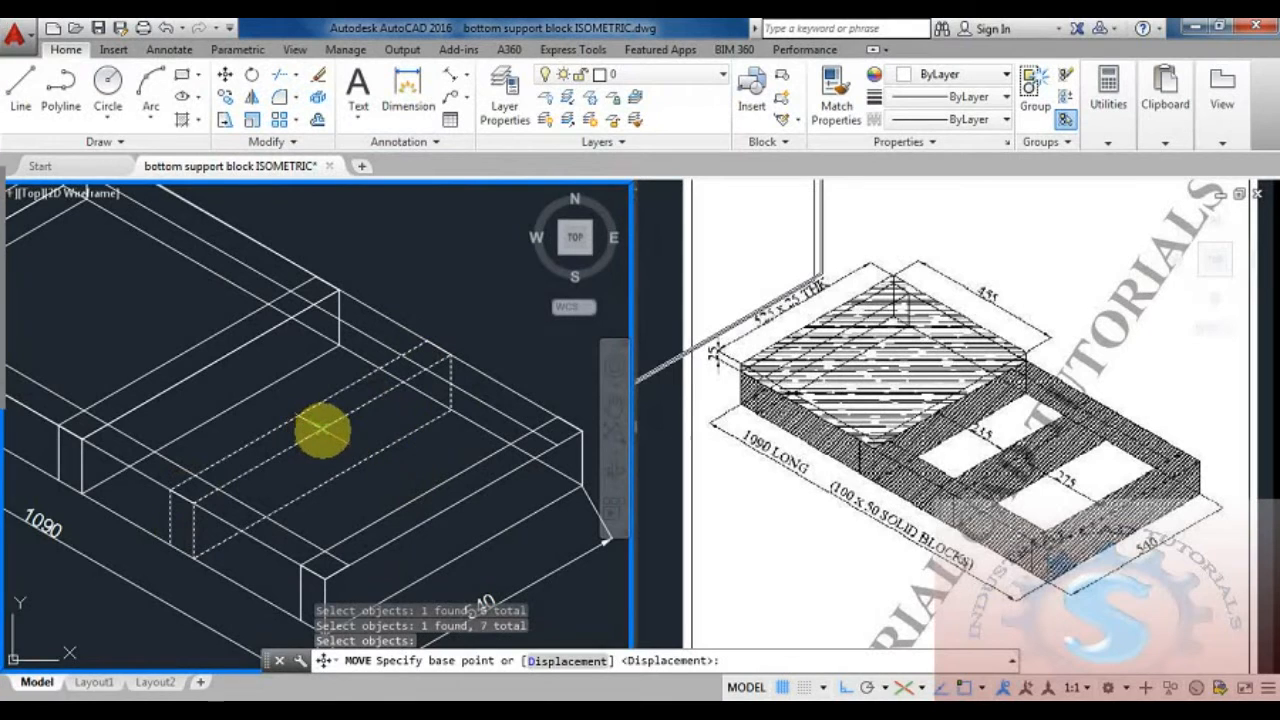
pyautogui.click(321, 430)
pyautogui.click(300, 416)
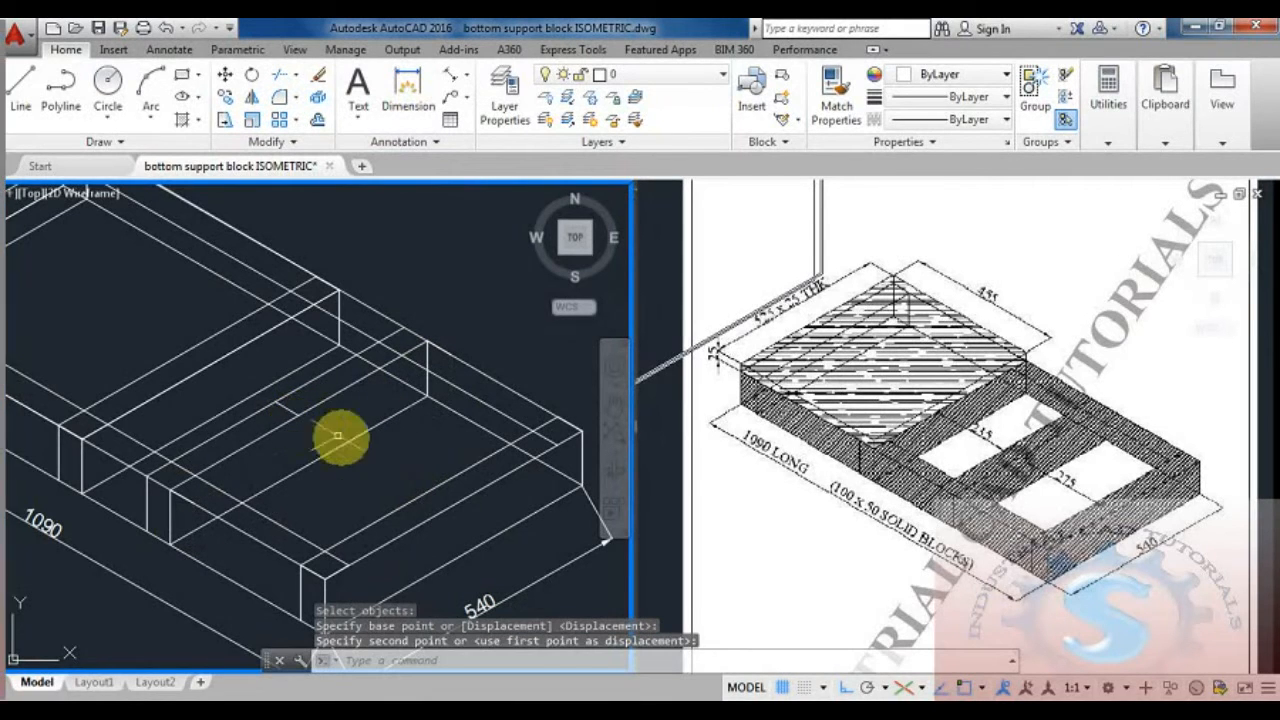
# Step: Erase the short guide line on the second block's top face
pyautogui.press('Escape')
pyautogui.scroll(-3, 345, 460)
pyautogui.scroll(3, 349, 463)
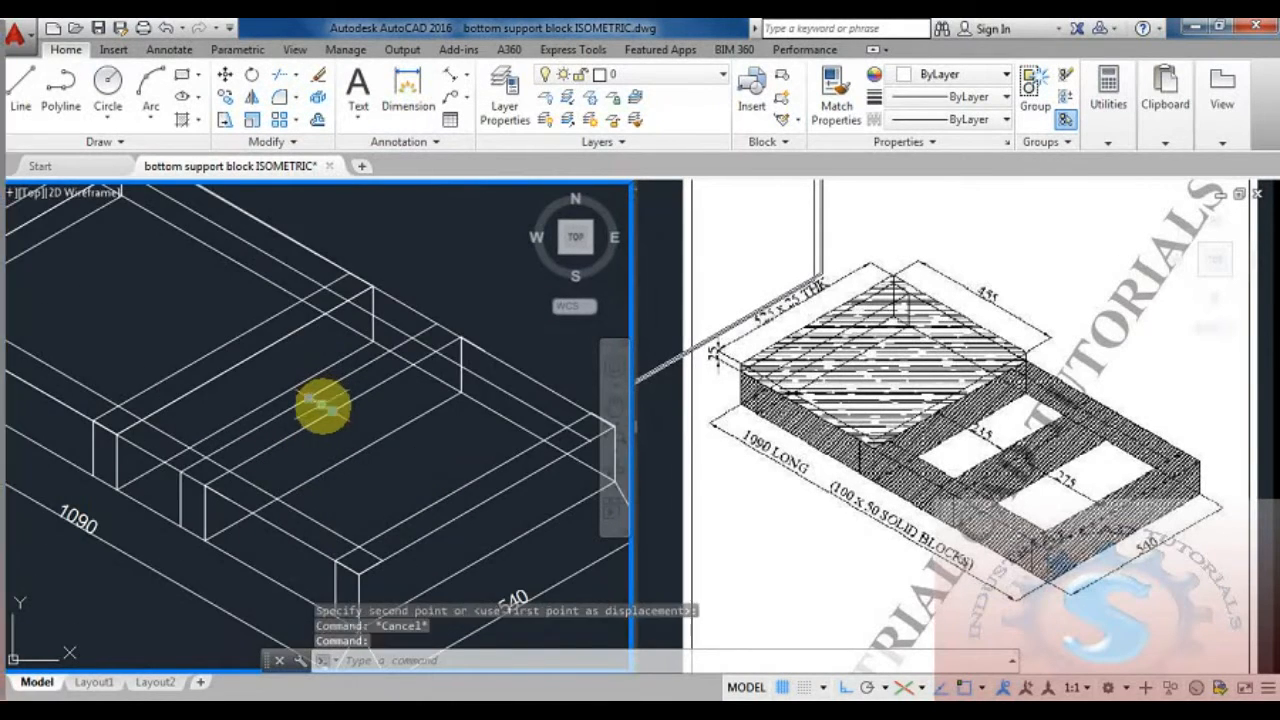
pyautogui.press('Delete')
pyautogui.scroll(-4, 366, 463)
pyautogui.press('Escape')
pyautogui.press('Escape')
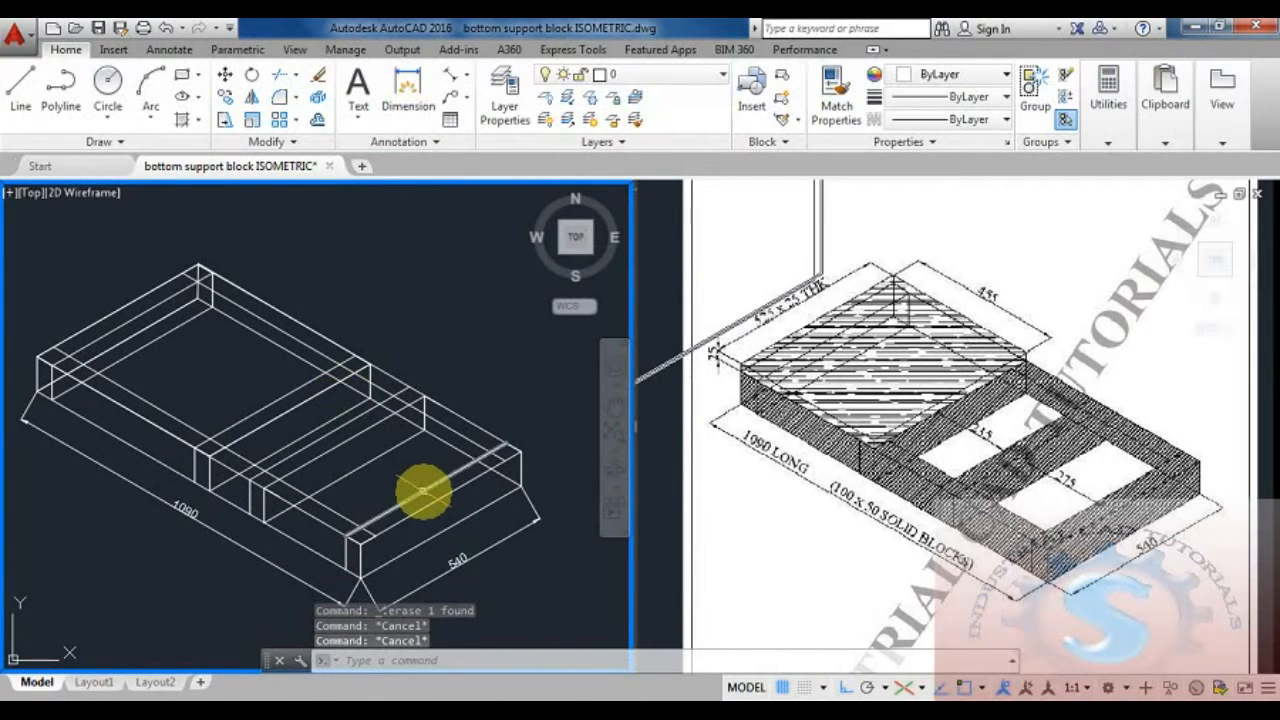
# Step: Measure the gap between the facing top edges of the first and second blocks with a trial aligned dimension
pyautogui.click(451, 77)
pyautogui.scroll(3, 354, 409)
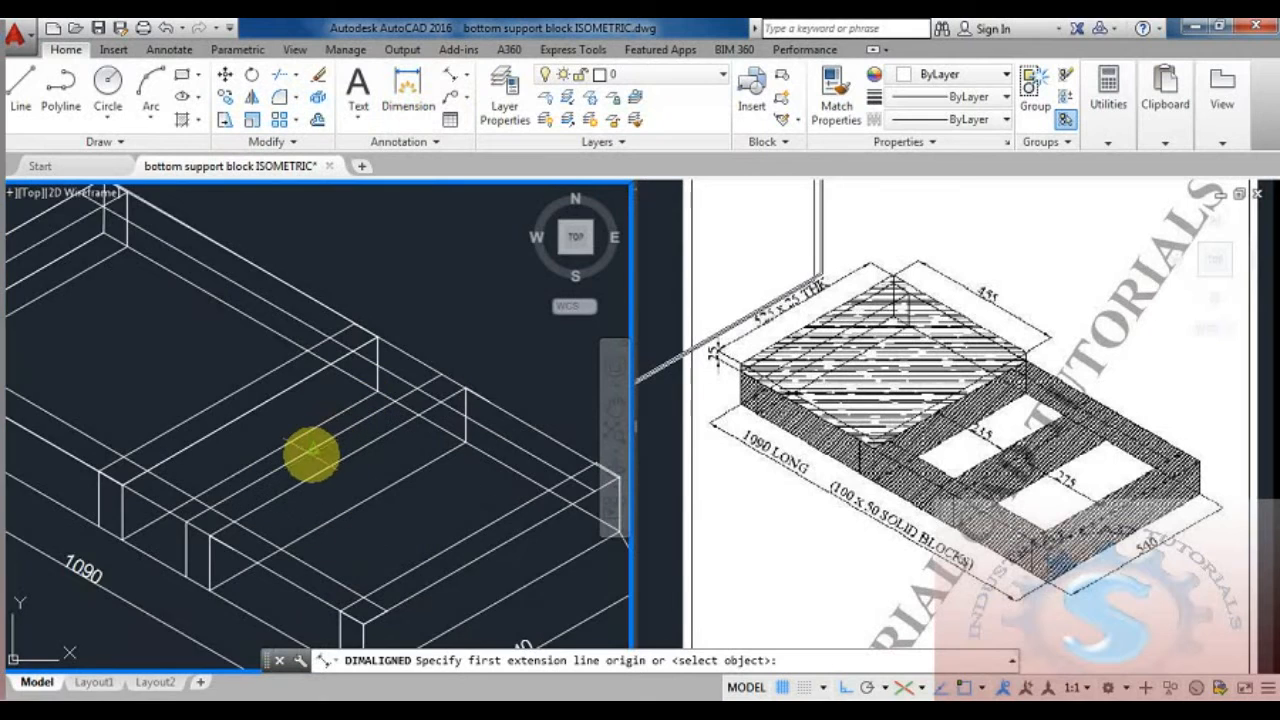
pyautogui.click(328, 440)
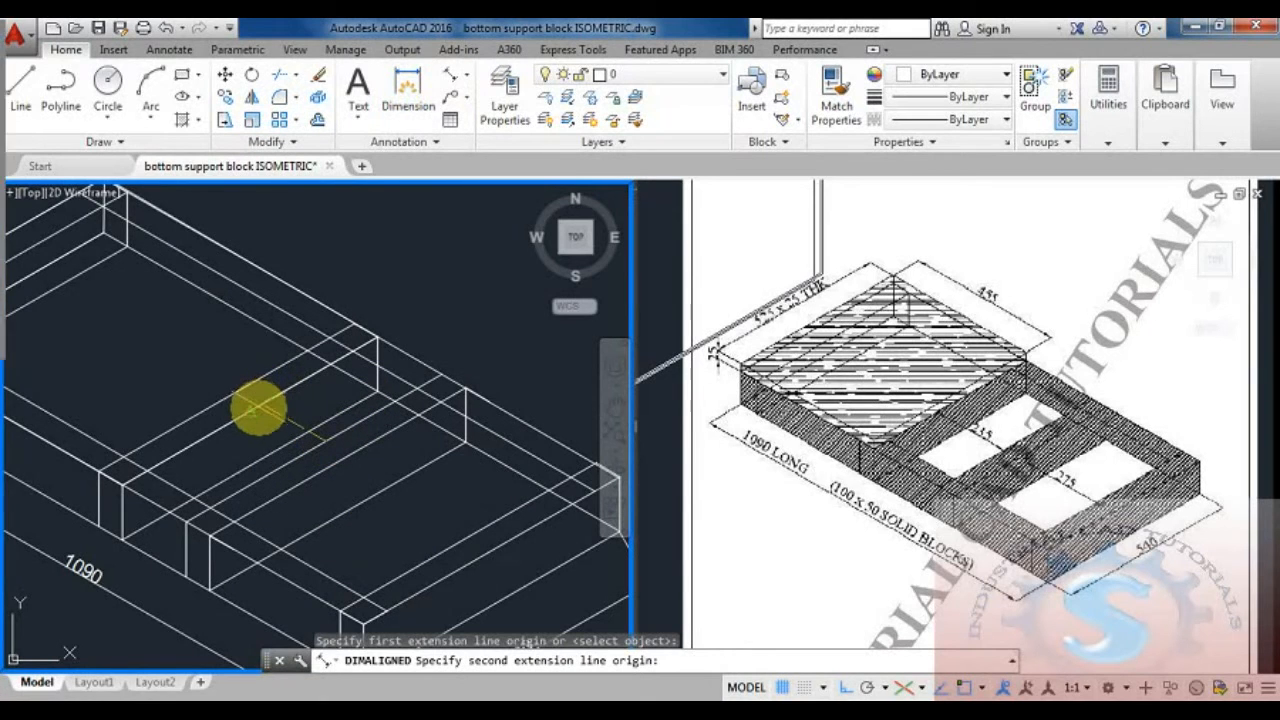
pyautogui.click(449, 80)
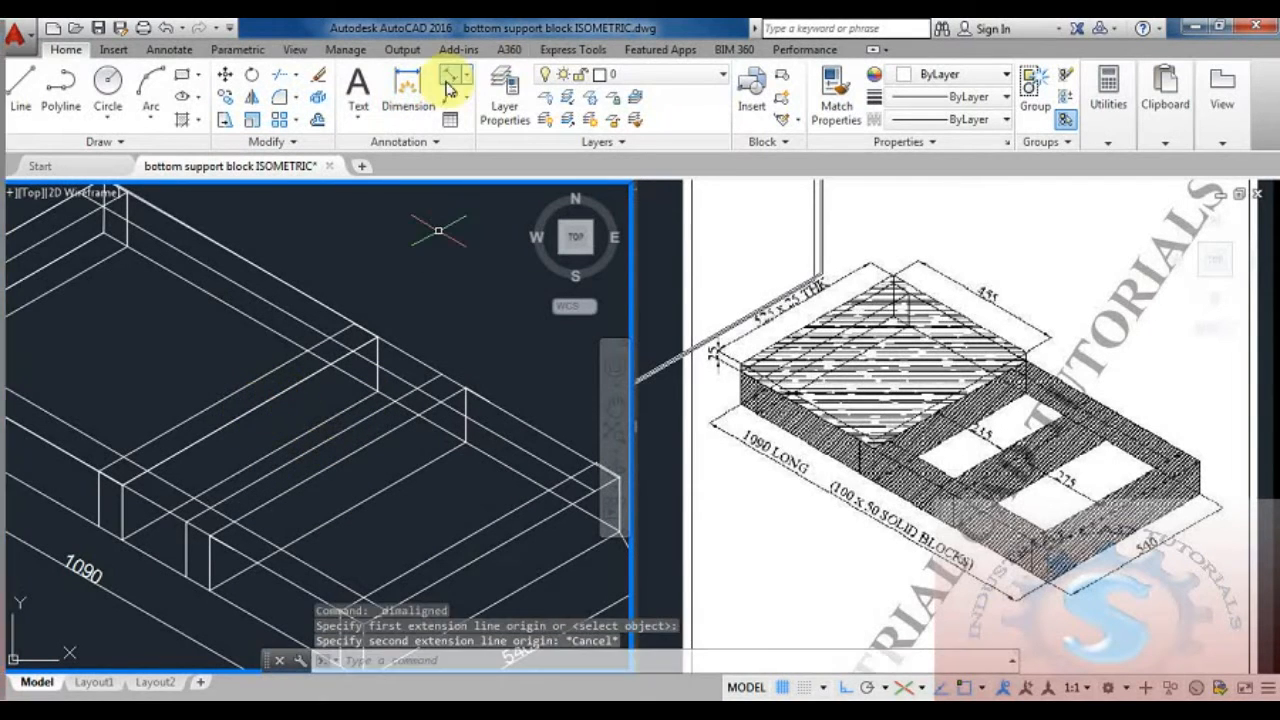
pyautogui.click(312, 449)
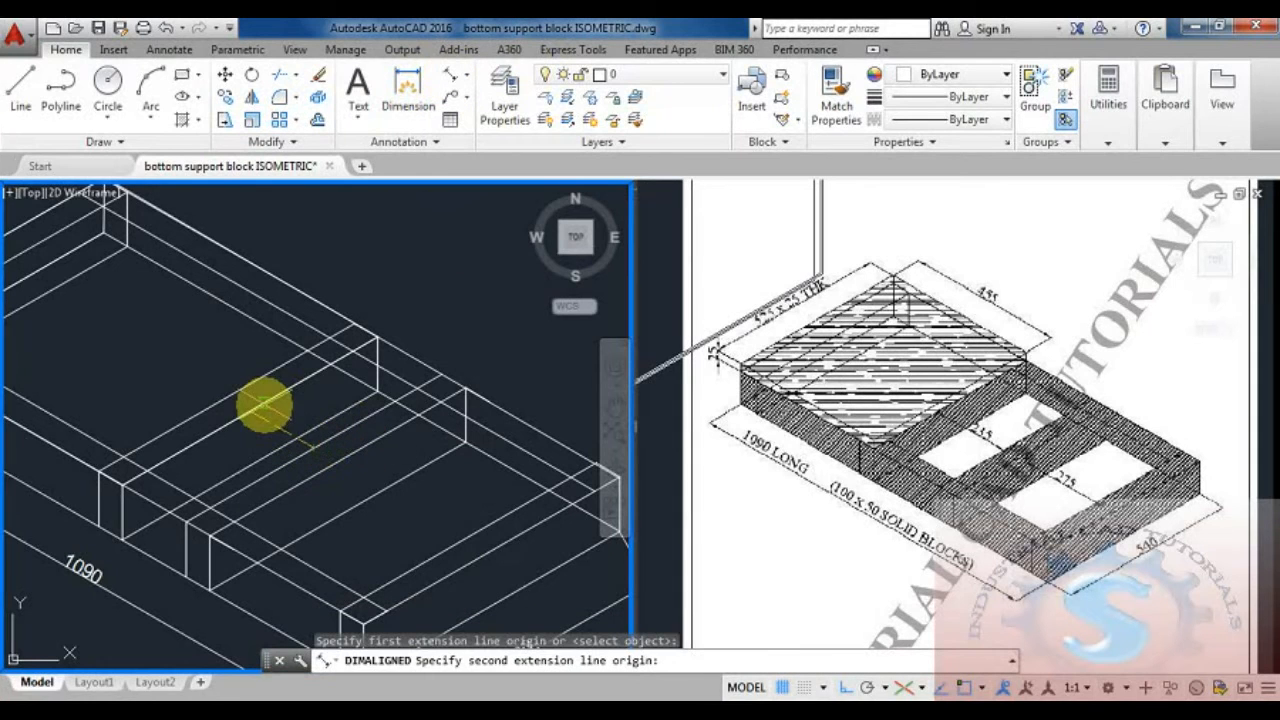
pyautogui.click(251, 411)
pyautogui.press('Escape')
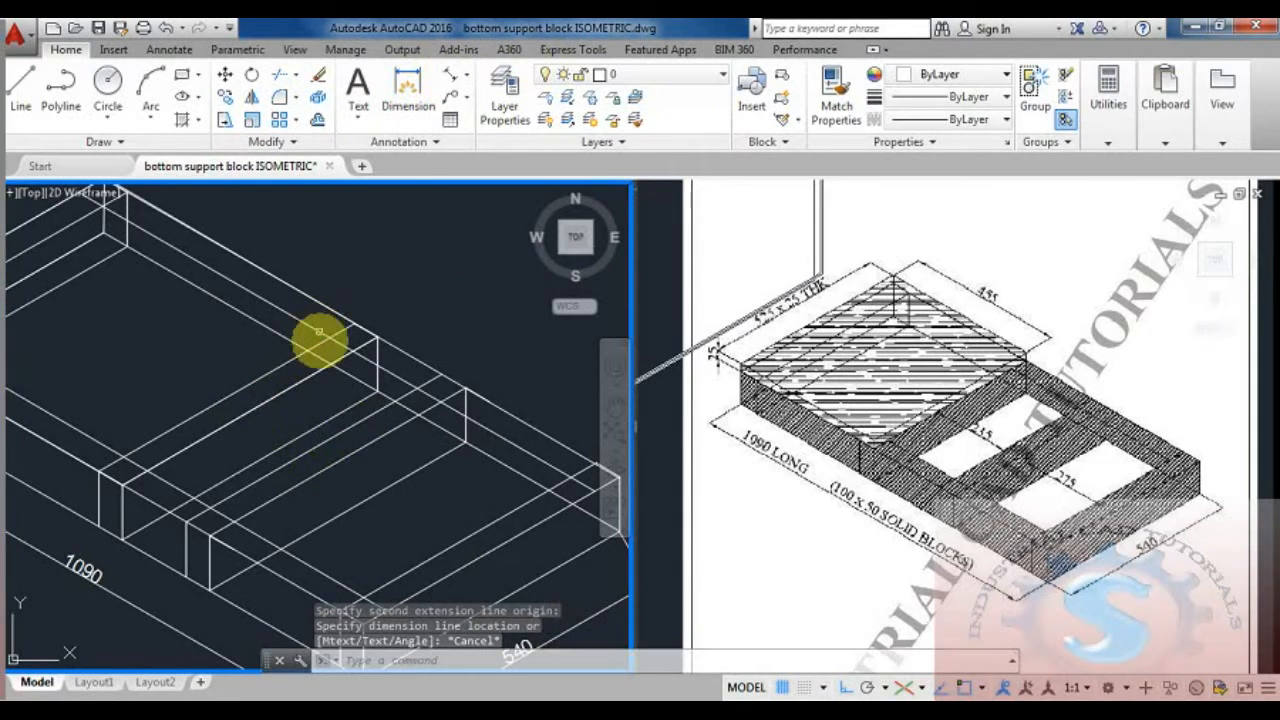
# Step: Open Calculator to subtract the measured gap from the required 235, and close it
pyautogui.click(30, 671)
pyautogui.write('cal')
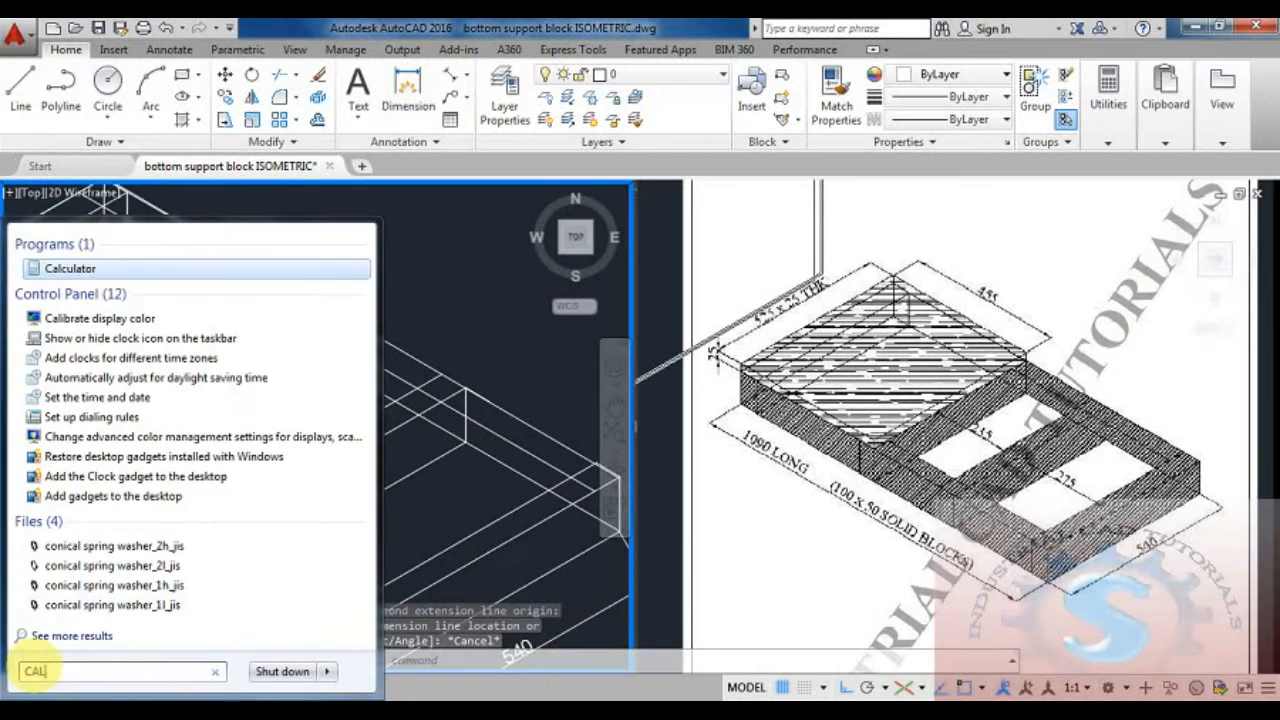
pyautogui.press('Return')
pyautogui.click(569, 388)
pyautogui.click(532, 358)
pyautogui.click(605, 388)
pyautogui.click(495, 388)
pyautogui.click(569, 388)
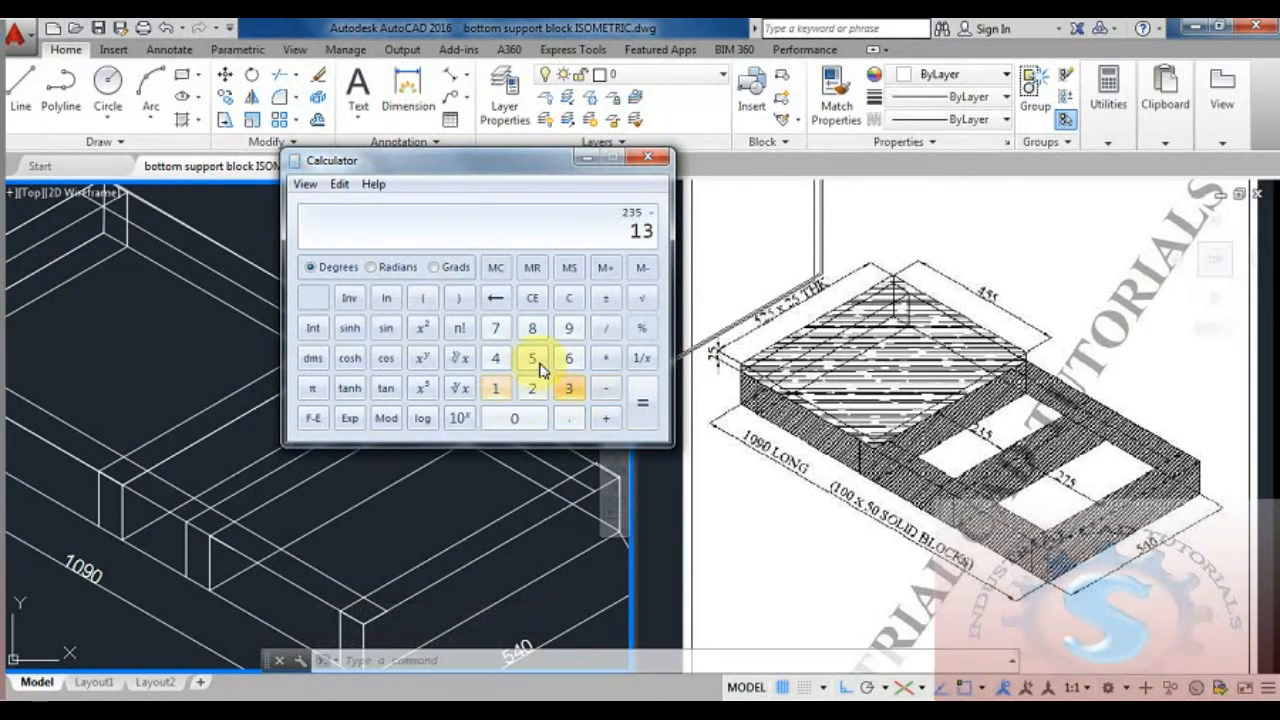
pyautogui.click(648, 158)
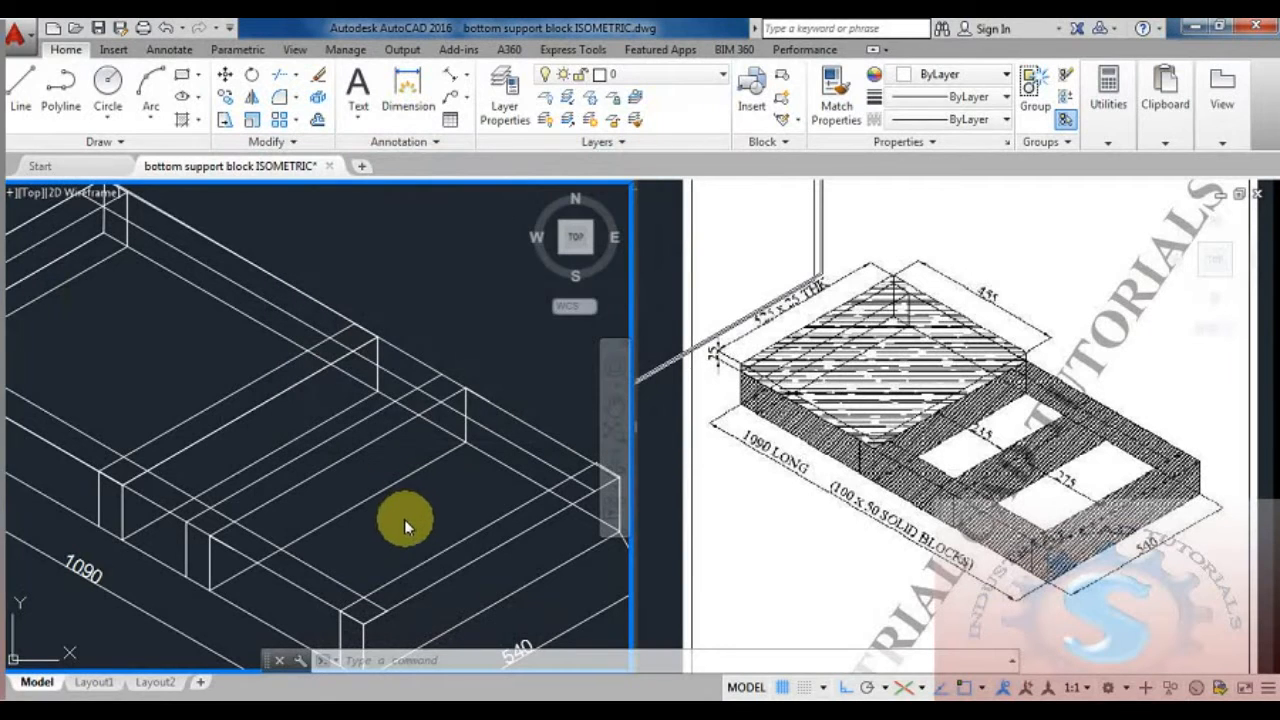
# Step: Draw a 100 guide line at 150° from the midpoint of the first block's top edge facing the second block
pyautogui.moveTo(413, 515); pyautogui.dragTo(428, 480, button='middle')
pyautogui.write('l')
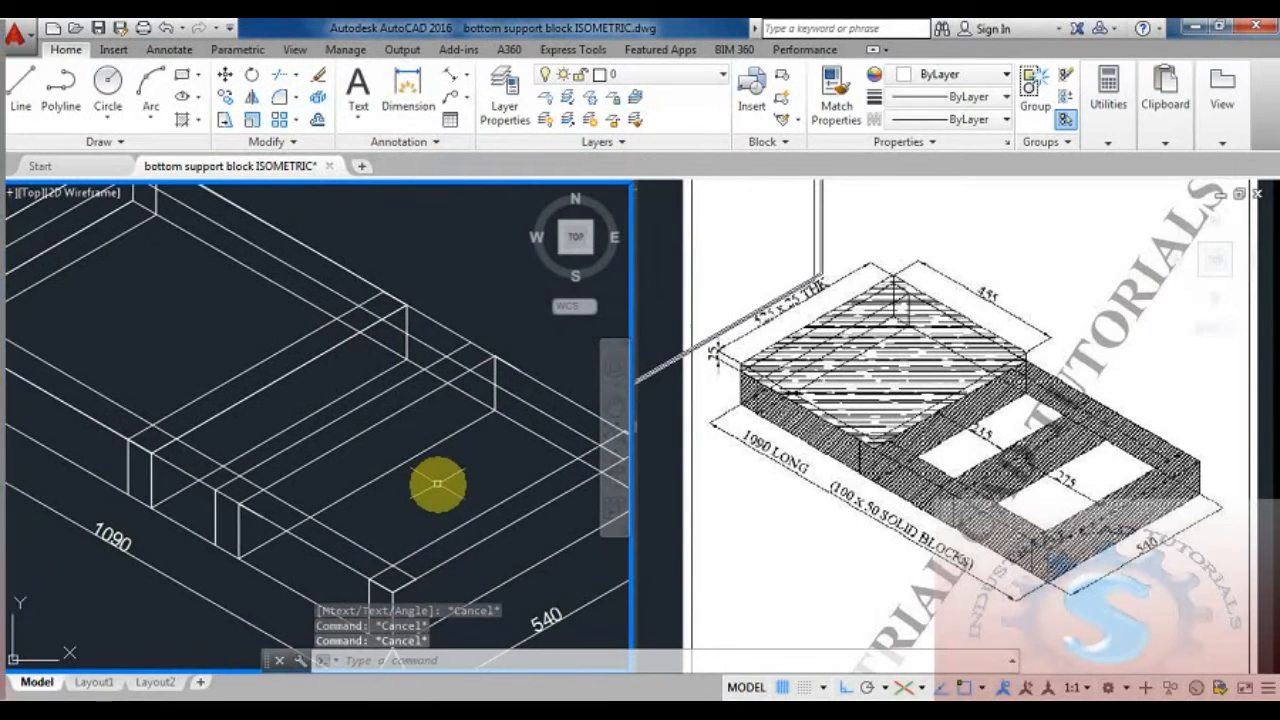
pyautogui.press('Return')
pyautogui.click(279, 380)
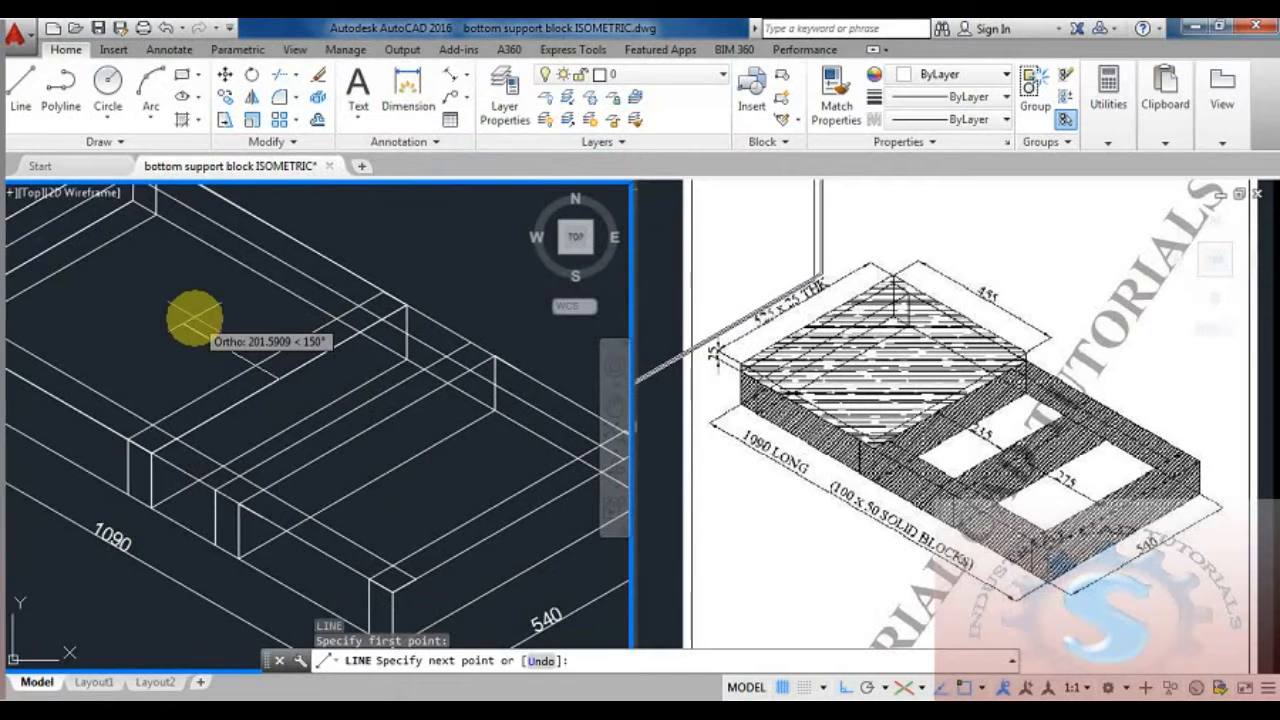
pyautogui.press('Return')
pyautogui.press('Escape')
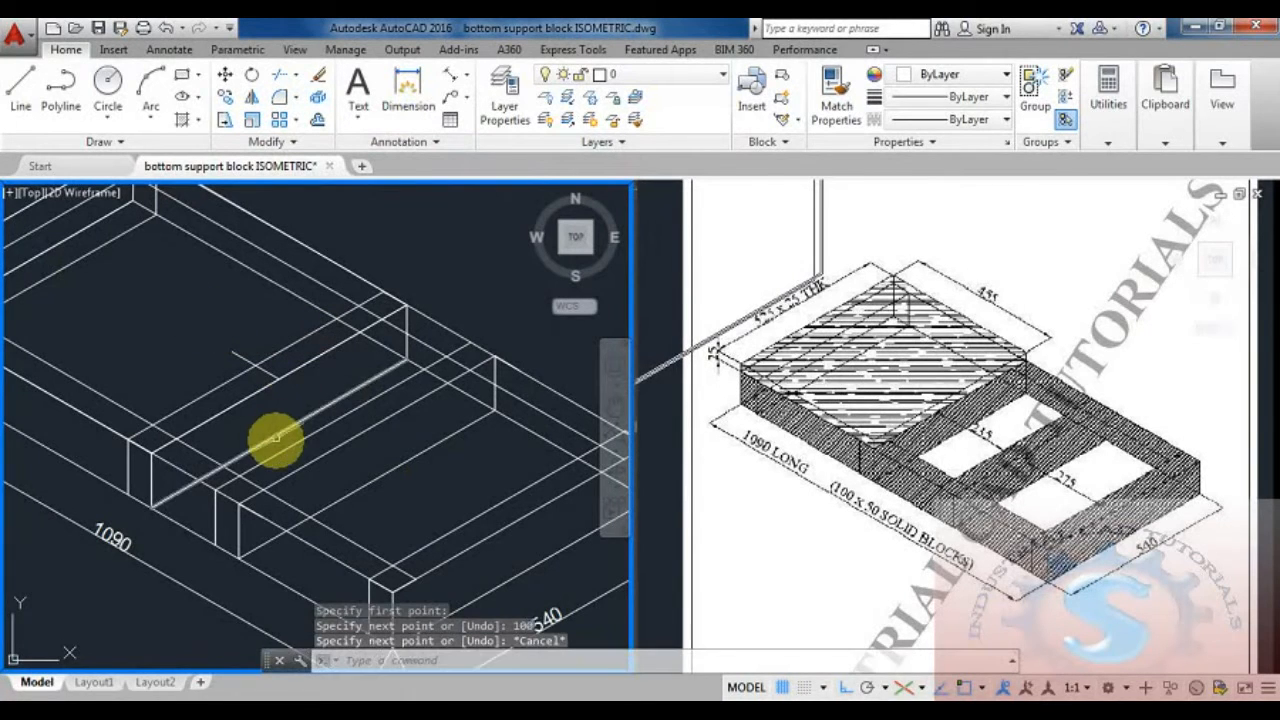
# Step: Move the first cross block from the guide line's start on its top edge to the guide line's far end
pyautogui.moveTo(271, 437); pyautogui.dragTo(264, 430, button='middle')
pyautogui.write('m')
pyautogui.press('Return')
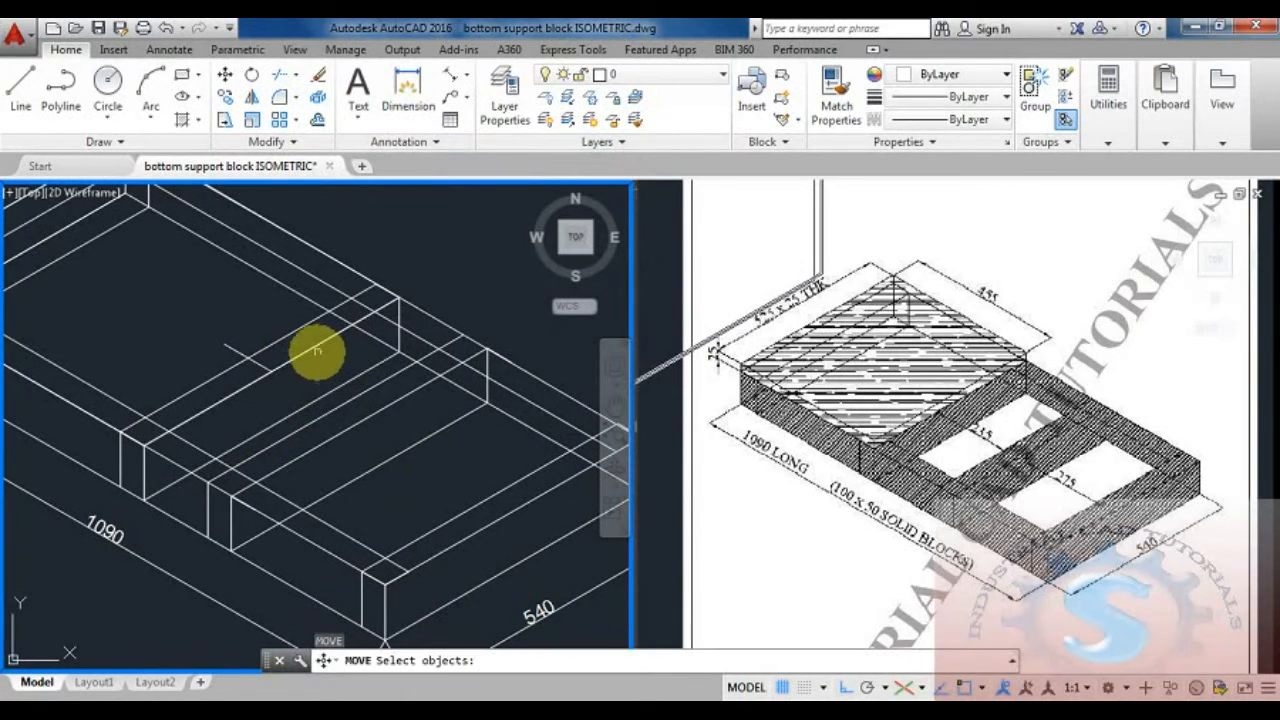
pyautogui.click(312, 350)
pyautogui.click(296, 331)
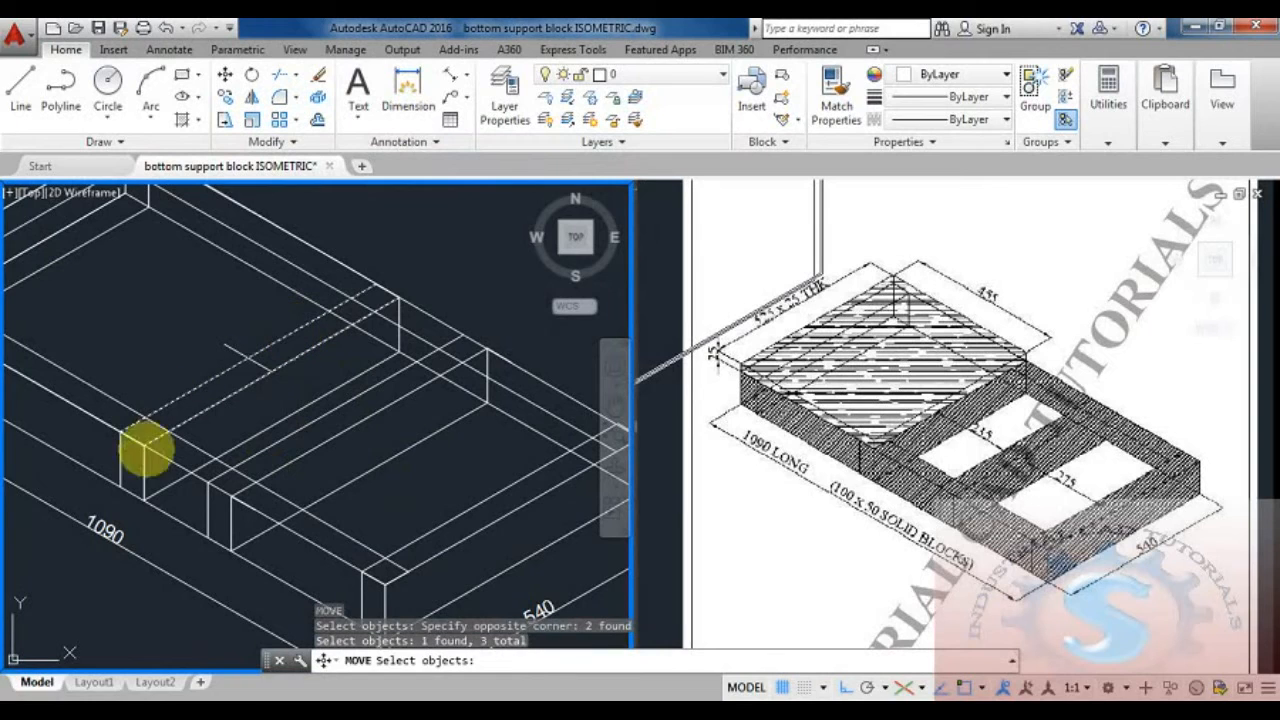
pyautogui.click(143, 468)
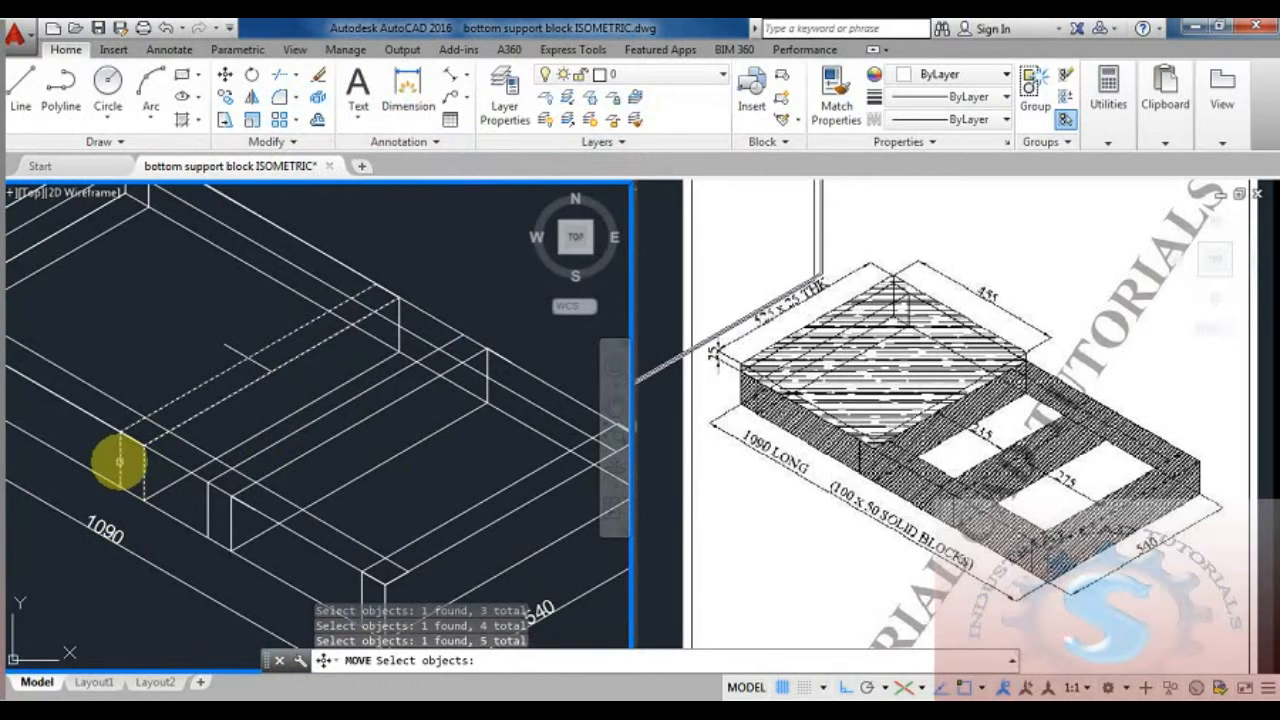
pyautogui.click(119, 462)
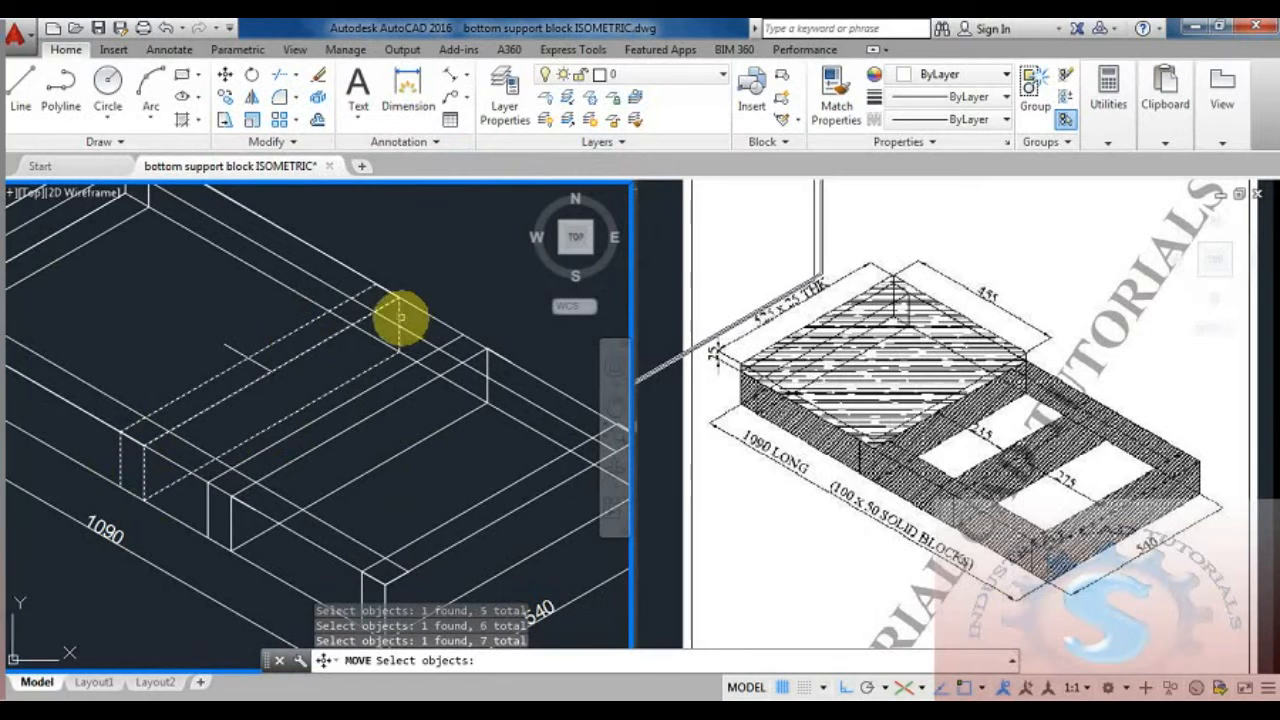
pyautogui.press('Return')
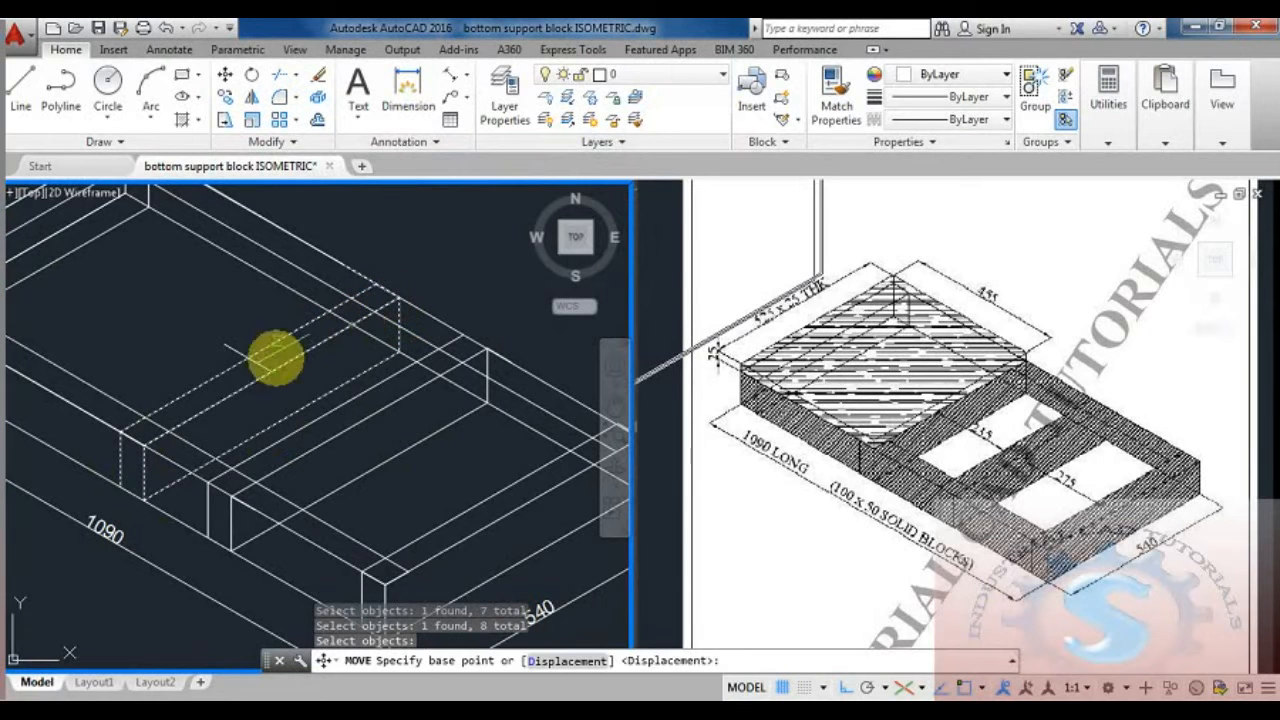
pyautogui.click(270, 372)
pyautogui.click(222, 344)
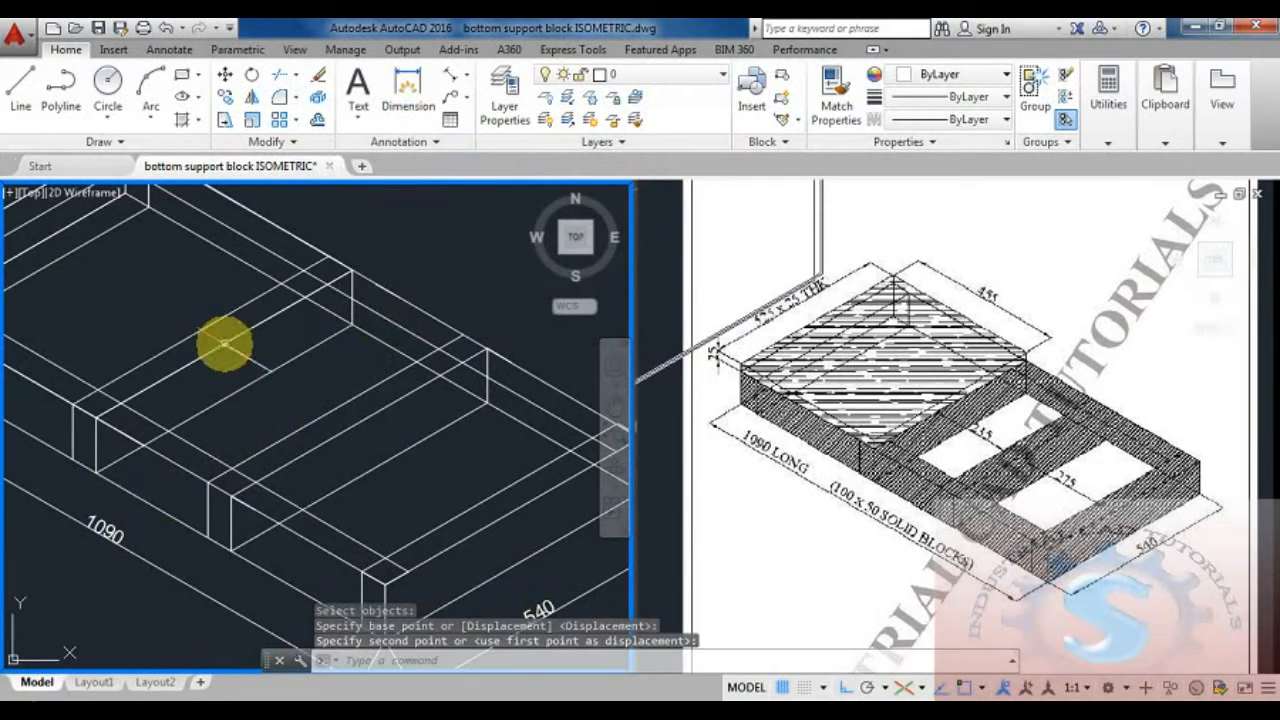
pyautogui.press('Escape')
pyautogui.scroll(-3, 287, 362)
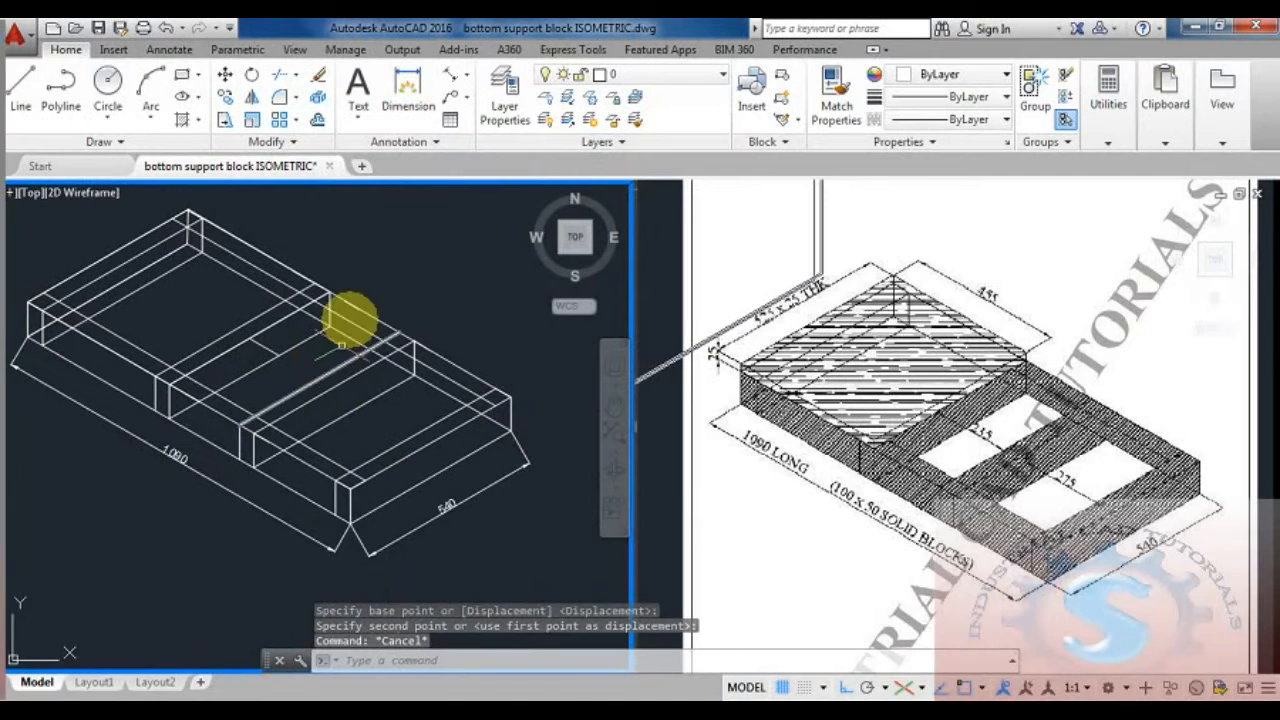
# Step: Erase one line along the frame's long rear top edge
pyautogui.moveTo(338, 381); pyautogui.dragTo(334, 409, button='middle')
pyautogui.press('Escape')
pyautogui.click(258, 278)
pyautogui.press('Delete')
pyautogui.press('Escape')
pyautogui.press('Escape')
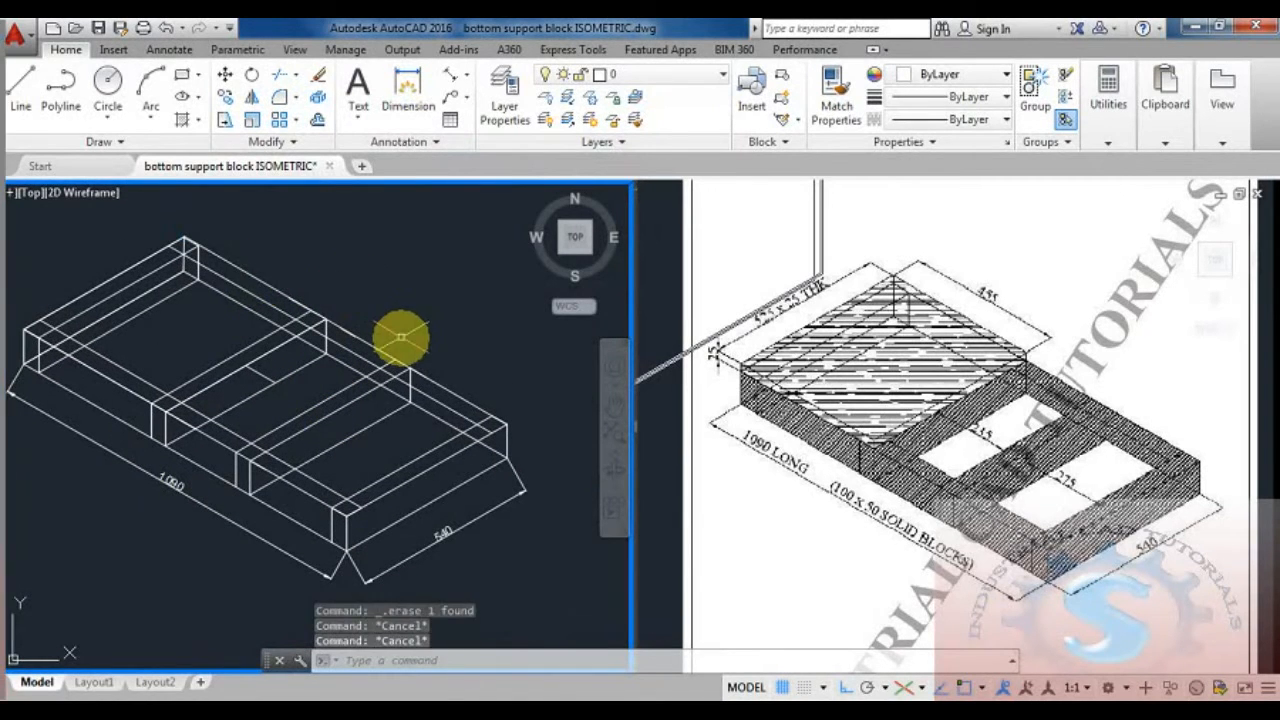
# Step: Draw the plate's base outline: 455 along the rear edge from the rear corner, across to the front edge, and back to the left corner
pyautogui.write('L')
pyautogui.press('Return')
pyautogui.click(184, 240)
pyautogui.write('455')
pyautogui.press('Return')
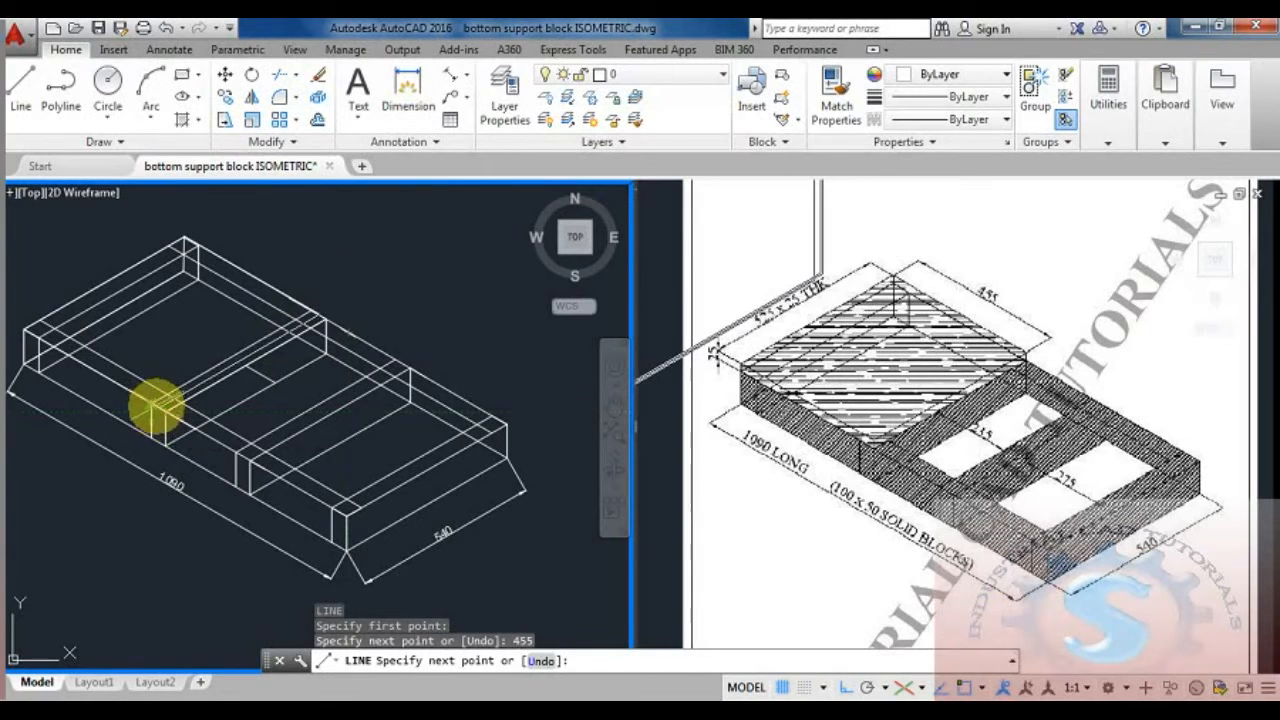
pyautogui.scroll(4, 155, 410)
pyautogui.click(160, 410)
pyautogui.scroll(-5, 158, 412)
pyautogui.scroll(5, 100, 457)
pyautogui.moveTo(225, 482); pyautogui.dragTo(266, 487, button='middle')
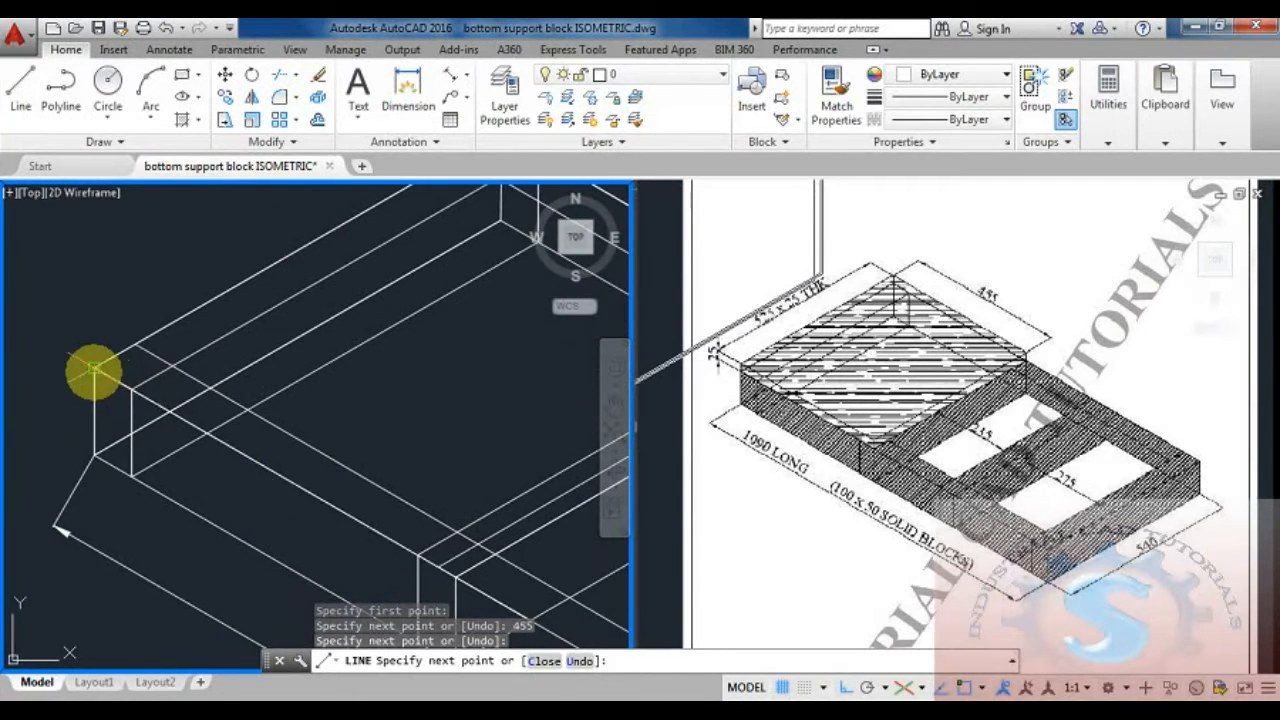
pyautogui.click(94, 368)
# Step: Continue the outline with a 25 vertical edge up from the left corner and a 540 top edge at 30°
pyautogui.scroll(-3, 92, 330)
pyautogui.press('F5')
pyautogui.scroll(-4, 89, 300)
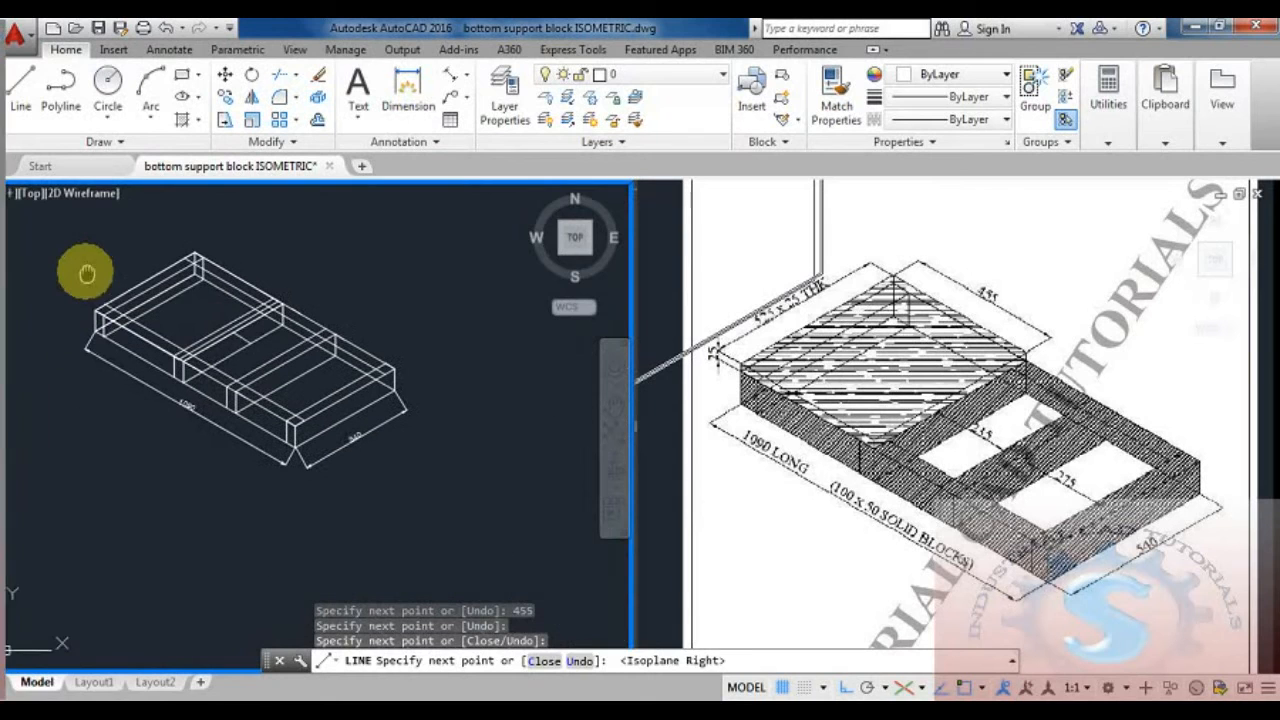
pyautogui.write('25')
pyautogui.press('Return')
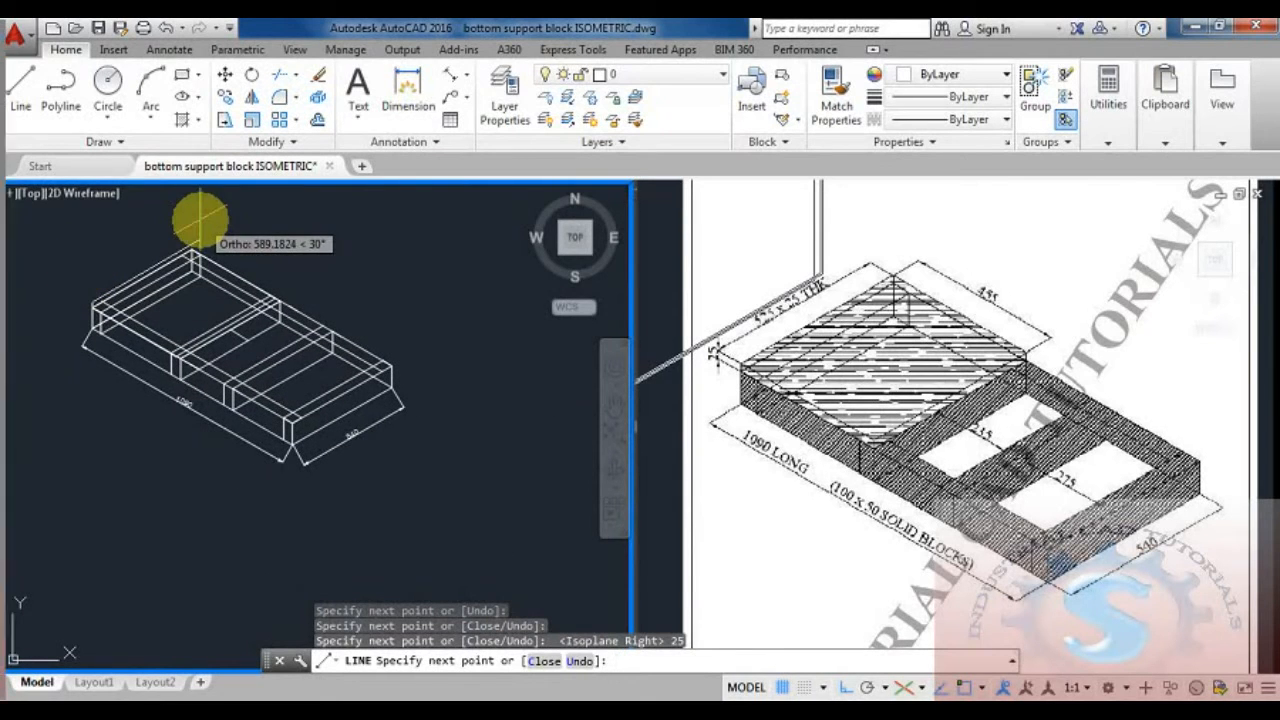
pyautogui.scroll(4, 195, 235)
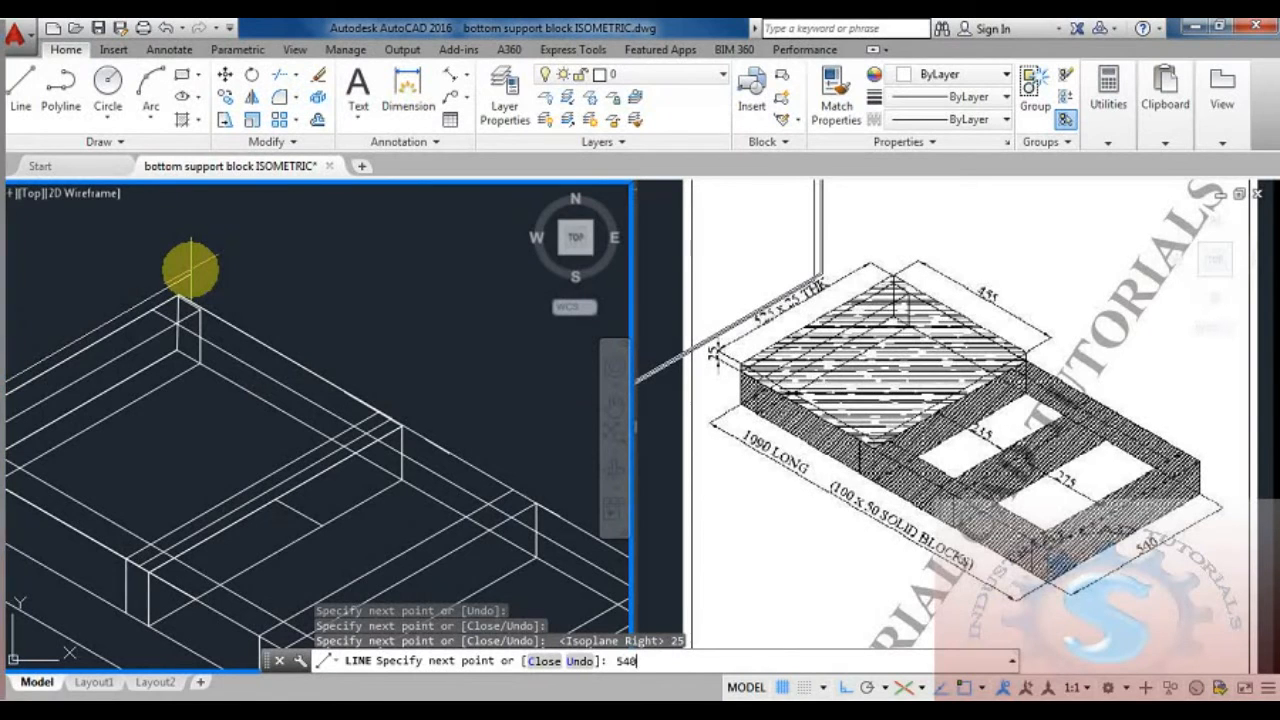
pyautogui.write('540')
pyautogui.press('Return')
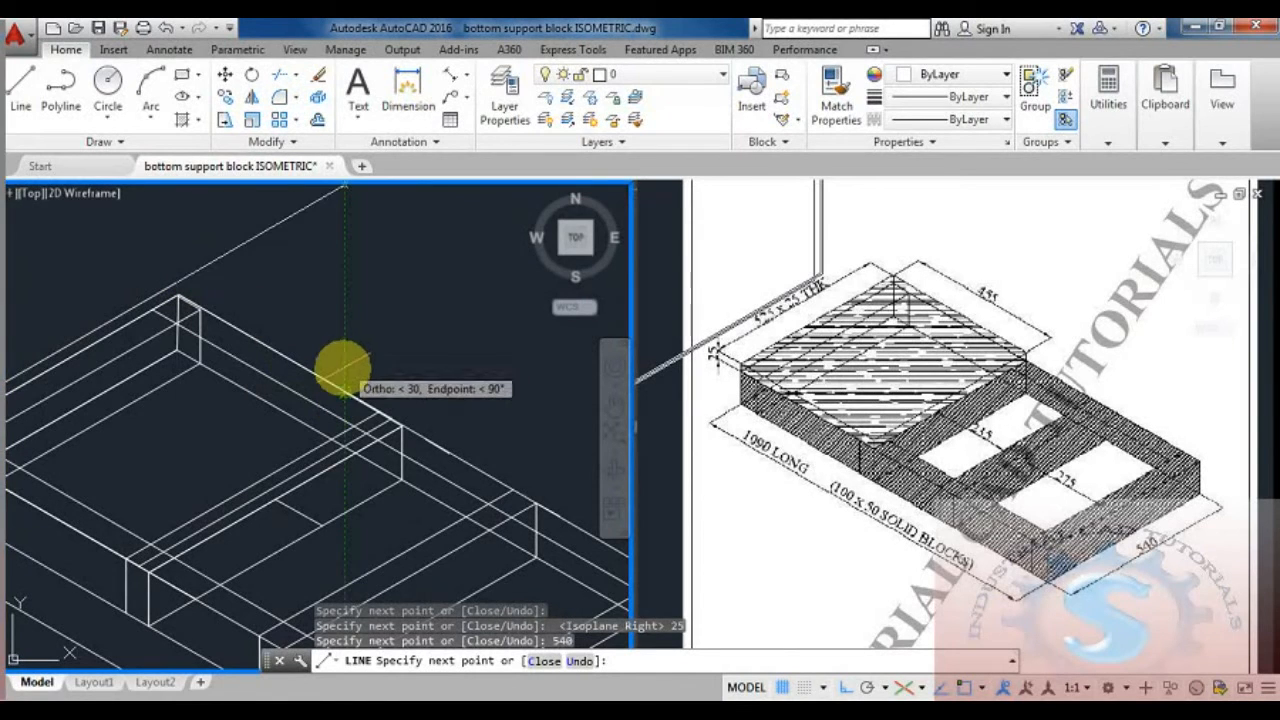
pyautogui.press('F5')
pyautogui.scroll(-4, 390, 370)
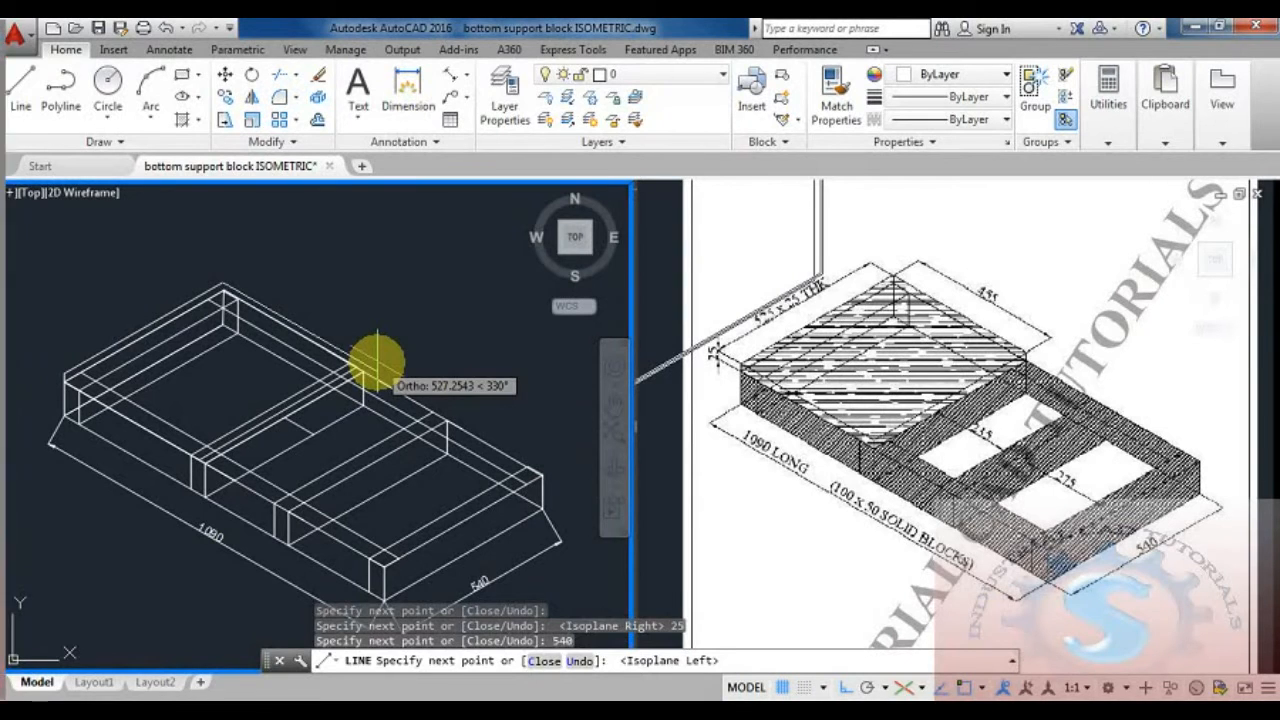
pyautogui.press('Escape')
pyautogui.click(352, 328)
pyautogui.press('Escape')
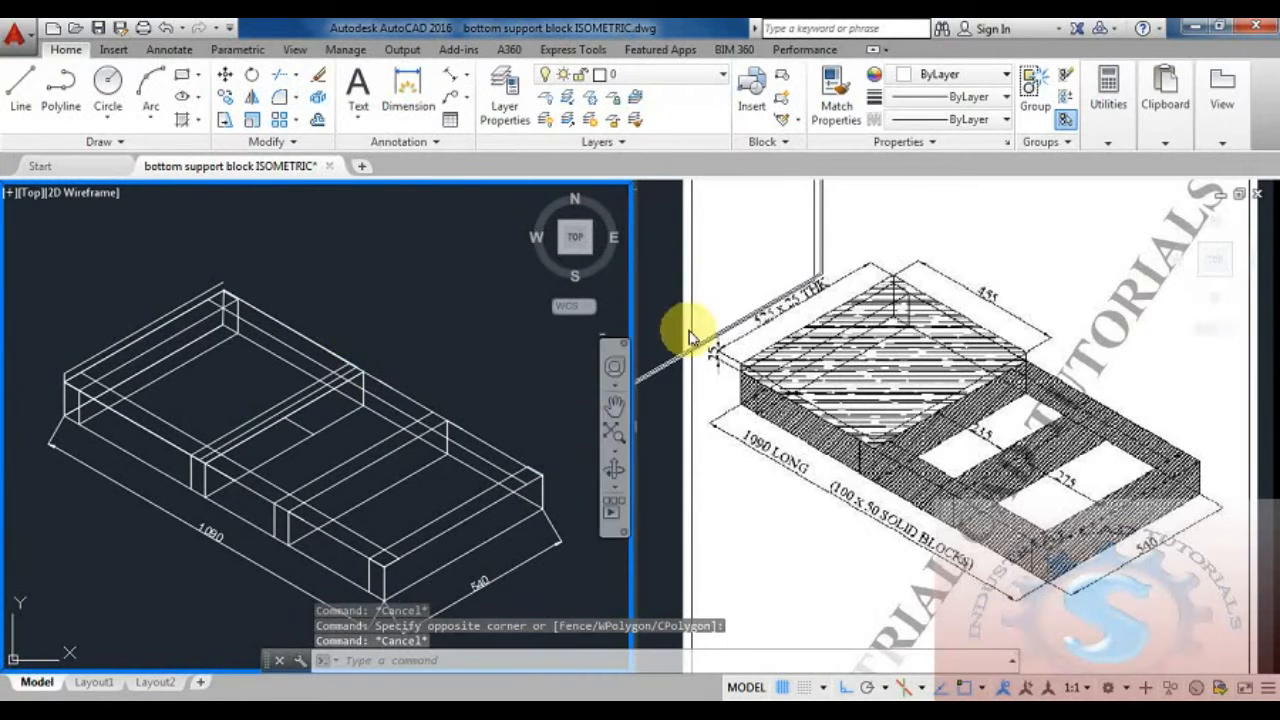
# Step: Examine the plate's length and thickness dimensions on the reference drawing and compare them with the model's plate outline
pyautogui.click(700, 345)
pyautogui.scroll(-3, 757, 357)
pyautogui.scroll(3, 765, 360)
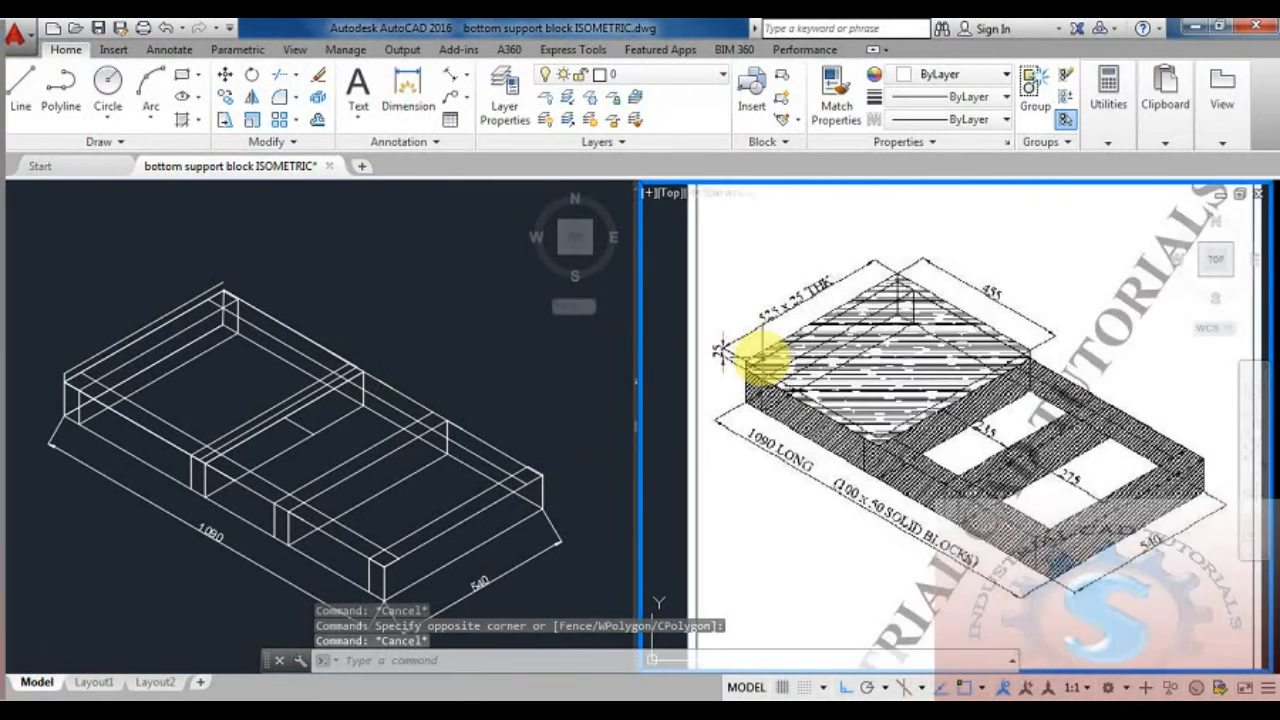
pyautogui.press('Escape')
pyautogui.click(309, 366)
pyautogui.scroll(3, 327, 342)
pyautogui.scroll(-3, 371, 351)
pyautogui.scroll(2, 366, 349)
pyautogui.scroll(-2, 367, 352)
pyautogui.scroll(2, 365, 350)
pyautogui.scroll(-2, 370, 364)
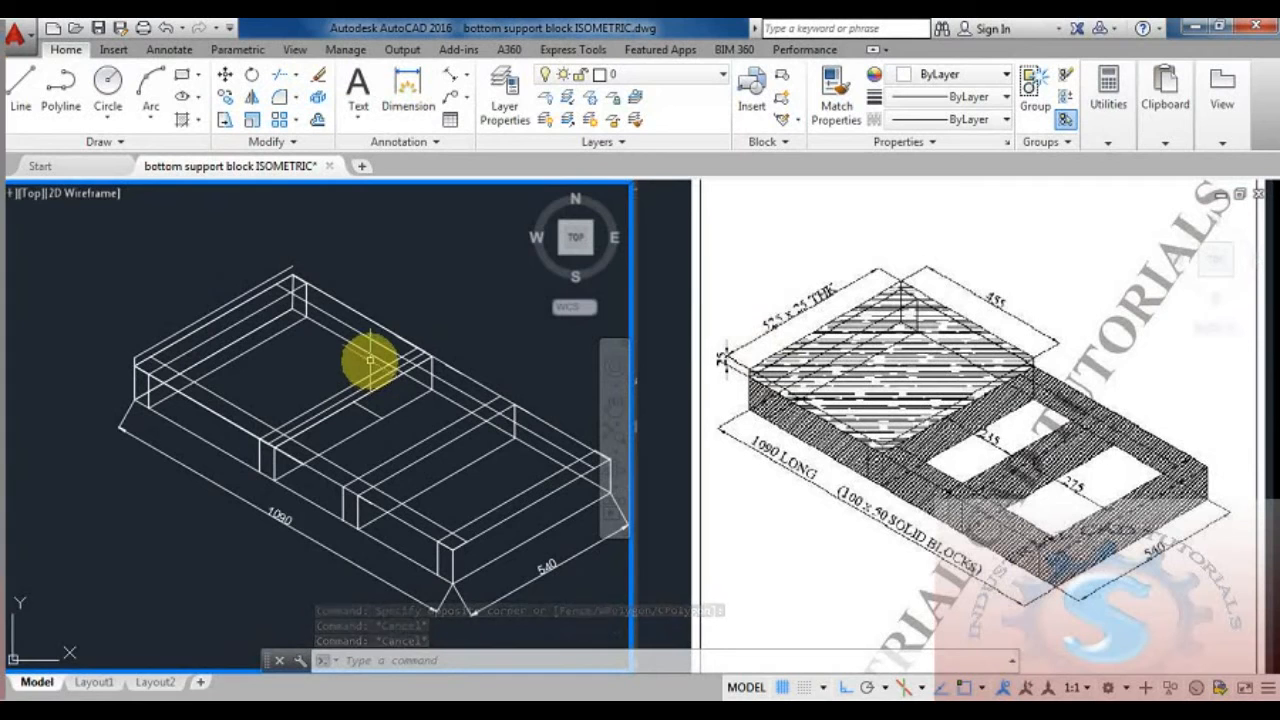
pyautogui.moveTo(369, 361); pyautogui.dragTo(349, 363, button='middle')
pyautogui.write('l')
pyautogui.press('Return')
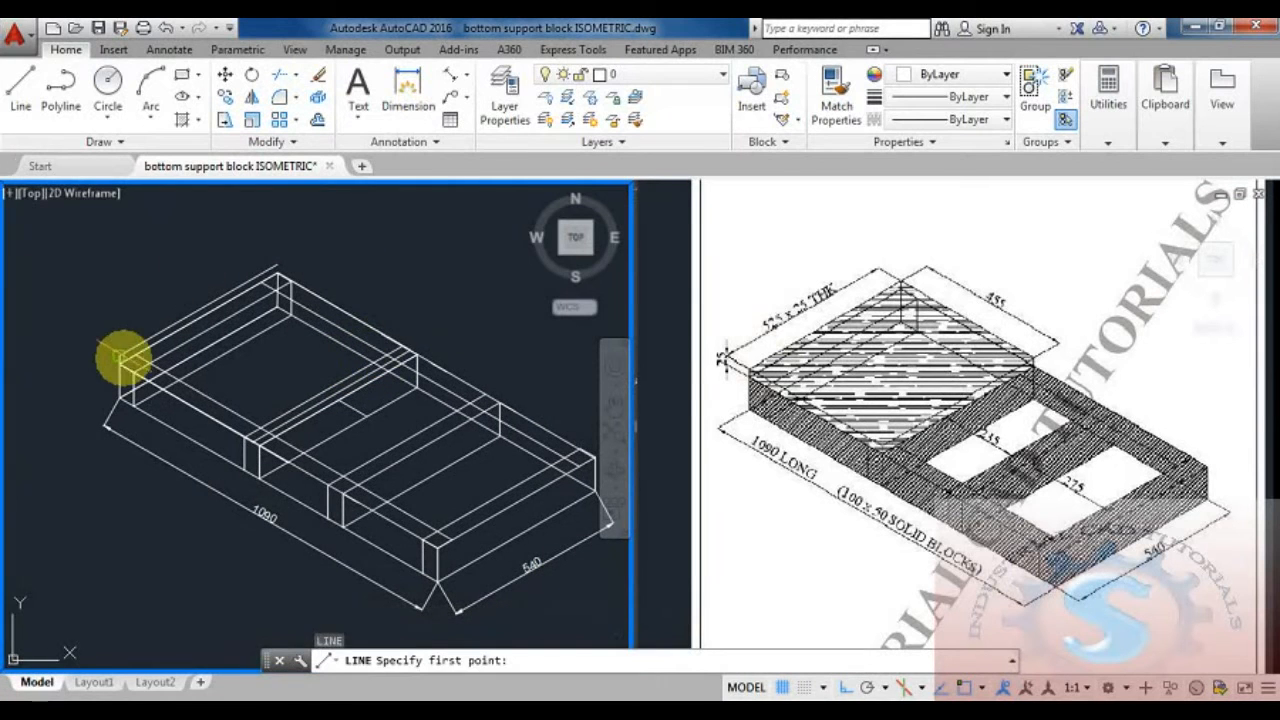
pyautogui.scroll(3, 120, 358)
pyautogui.scroll(-3, 377, 429)
pyautogui.scroll(3, 353, 478)
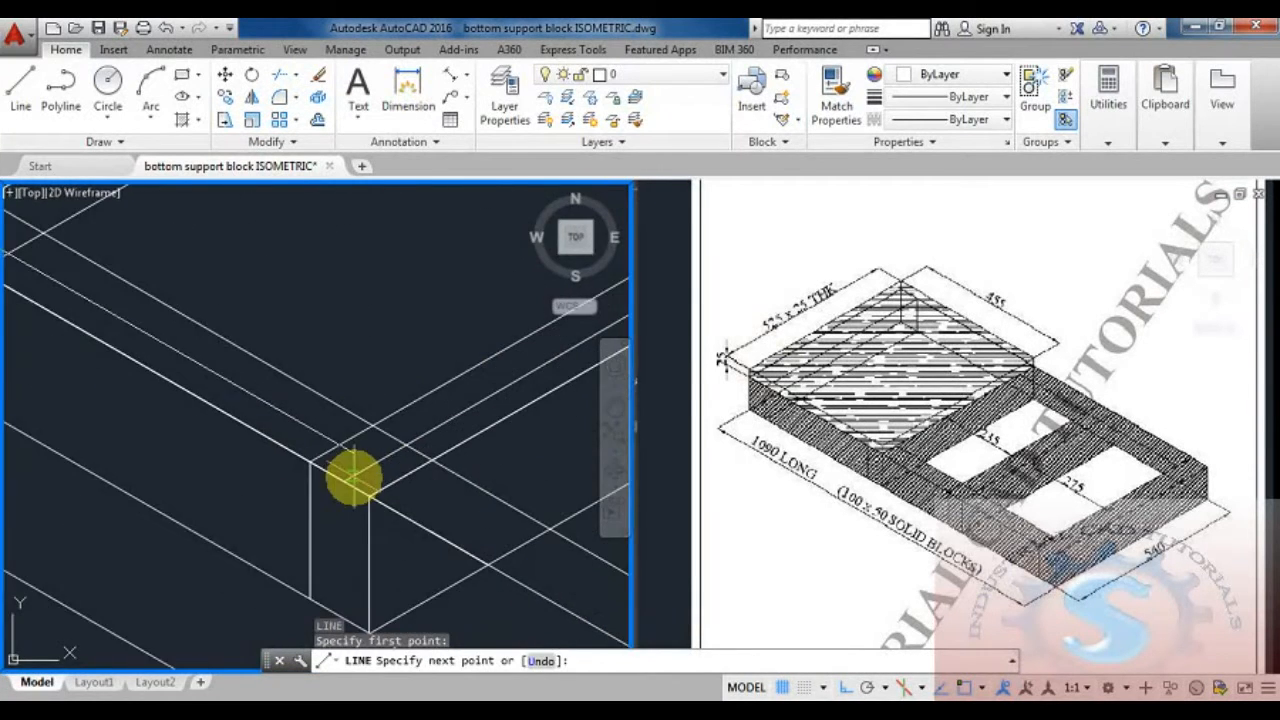
pyautogui.press('Escape')
pyautogui.moveTo(443, 429); pyautogui.dragTo(394, 400, button='middle')
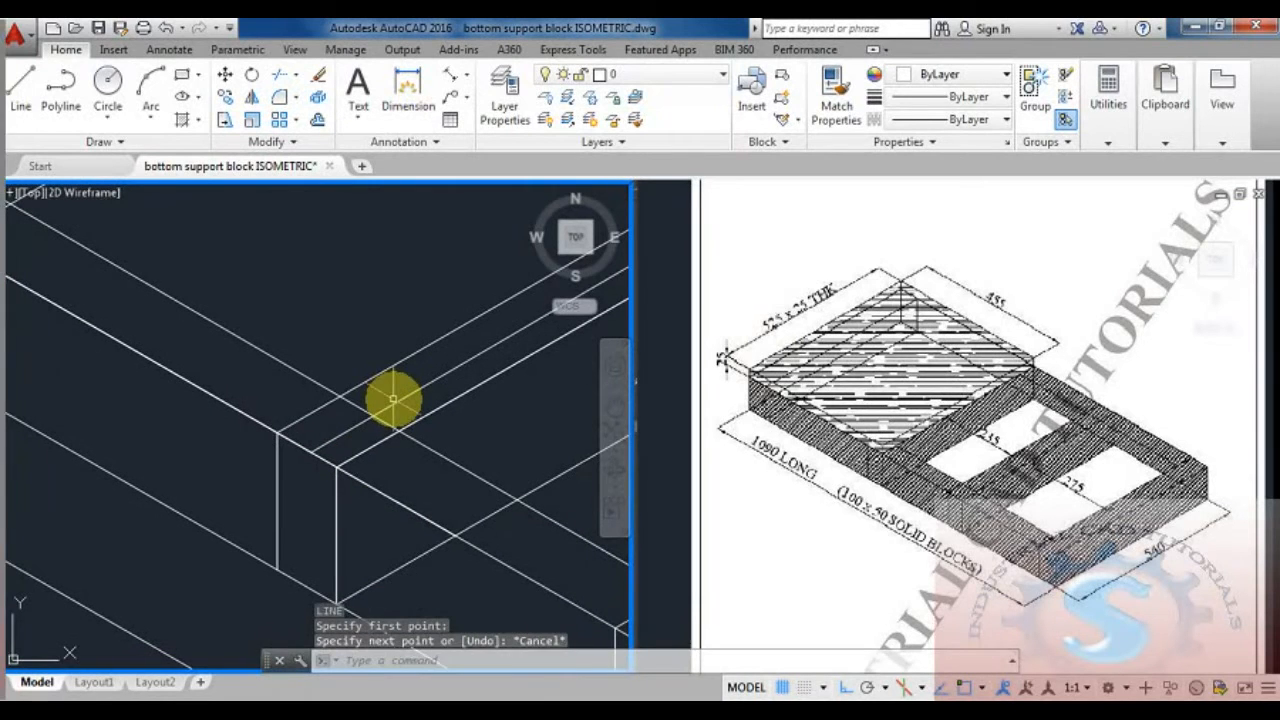
# Step: Draw a 25 vertical edge up from the plate's front base corner and connect it to the top of the left corner's edge
pyautogui.press('Return')
pyautogui.click(312, 452)
pyautogui.write('2')
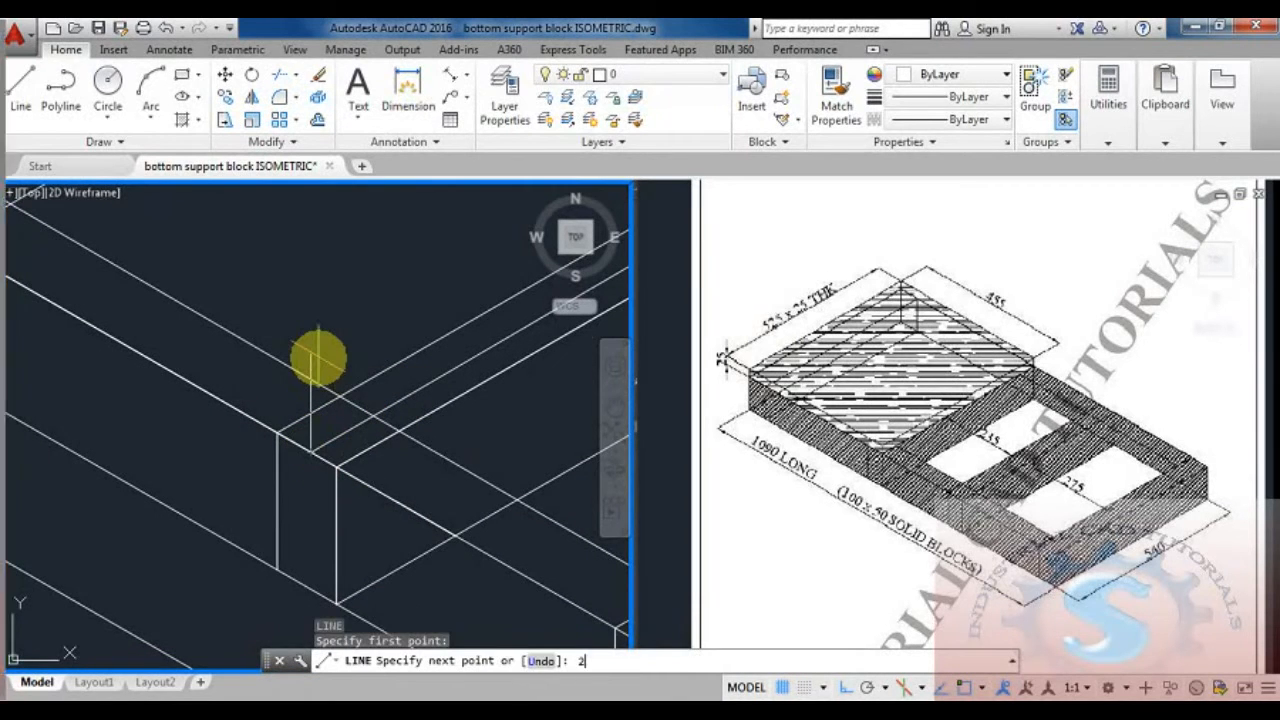
pyautogui.write('5')
pyautogui.press('Return')
pyautogui.scroll(-3, 318, 358)
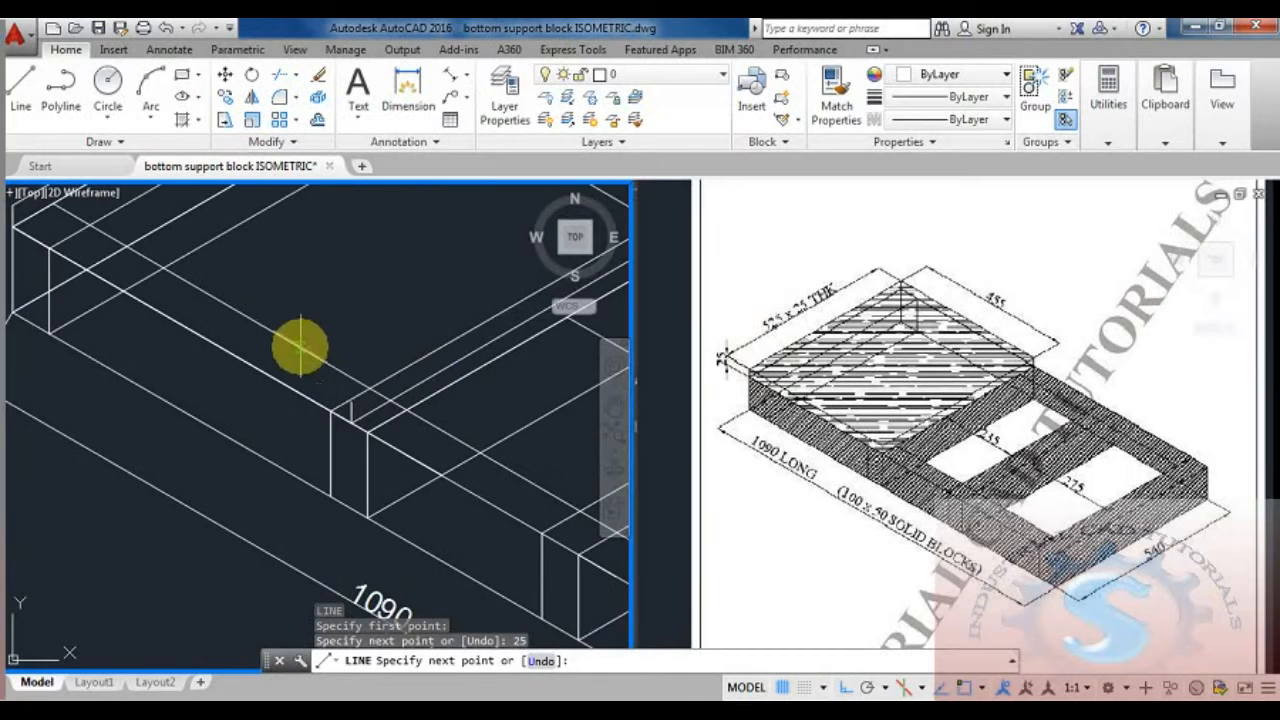
pyautogui.scroll(4, 192, 372)
pyautogui.click(198, 383)
pyautogui.scroll(-4, 198, 383)
pyautogui.moveTo(198, 383); pyautogui.dragTo(91, 286, button='middle')
pyautogui.press('Escape')
# Step: Draw the plate's 540 top edge at 30° from its front top corner, closing it down to the base corner on the rear edge
pyautogui.moveTo(442, 444); pyautogui.dragTo(308, 466, button='middle')
pyautogui.moveTo(366, 434); pyautogui.dragTo(387, 454, button='middle')
pyautogui.press('Return')
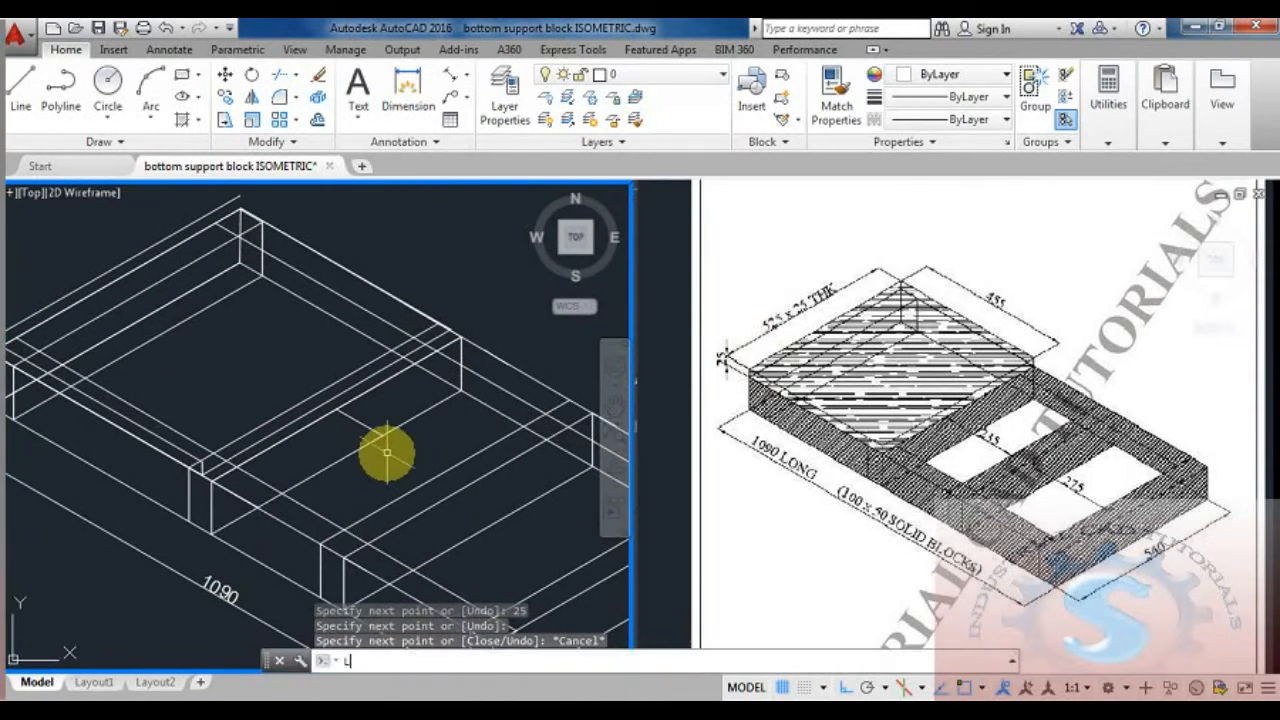
pyautogui.click(203, 461)
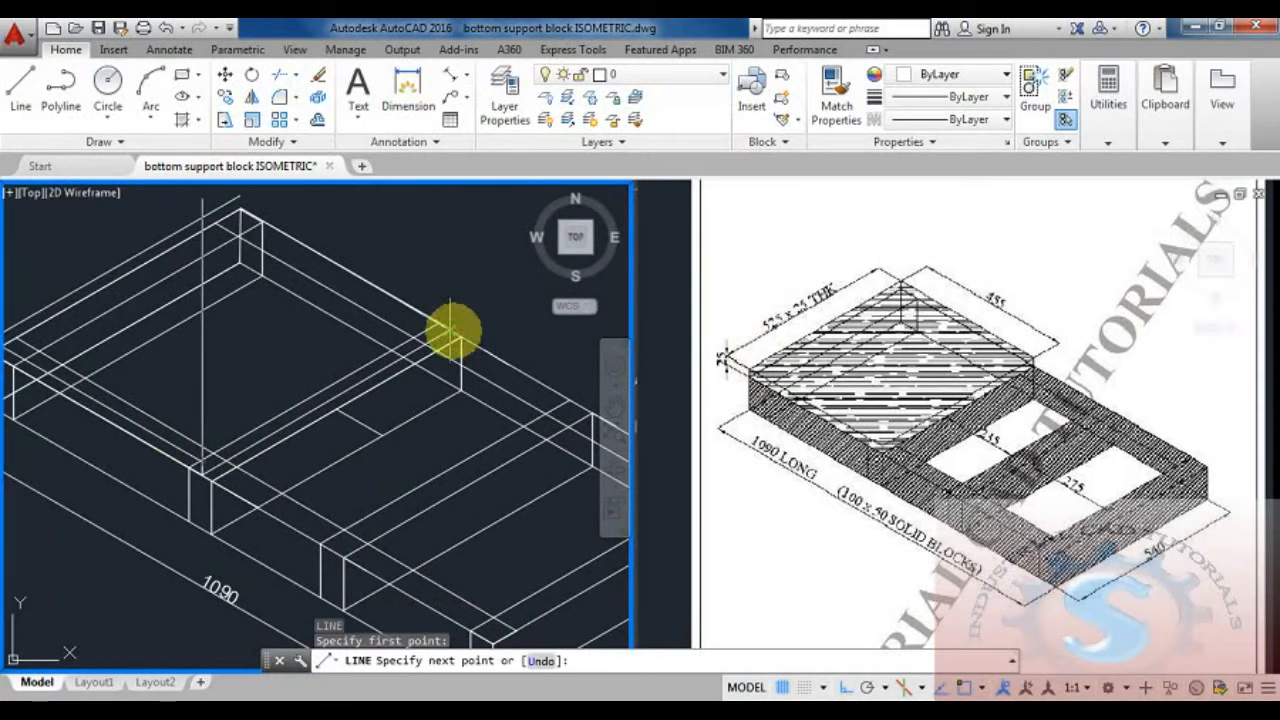
pyautogui.press('F5')
pyautogui.scroll(1, 455, 318)
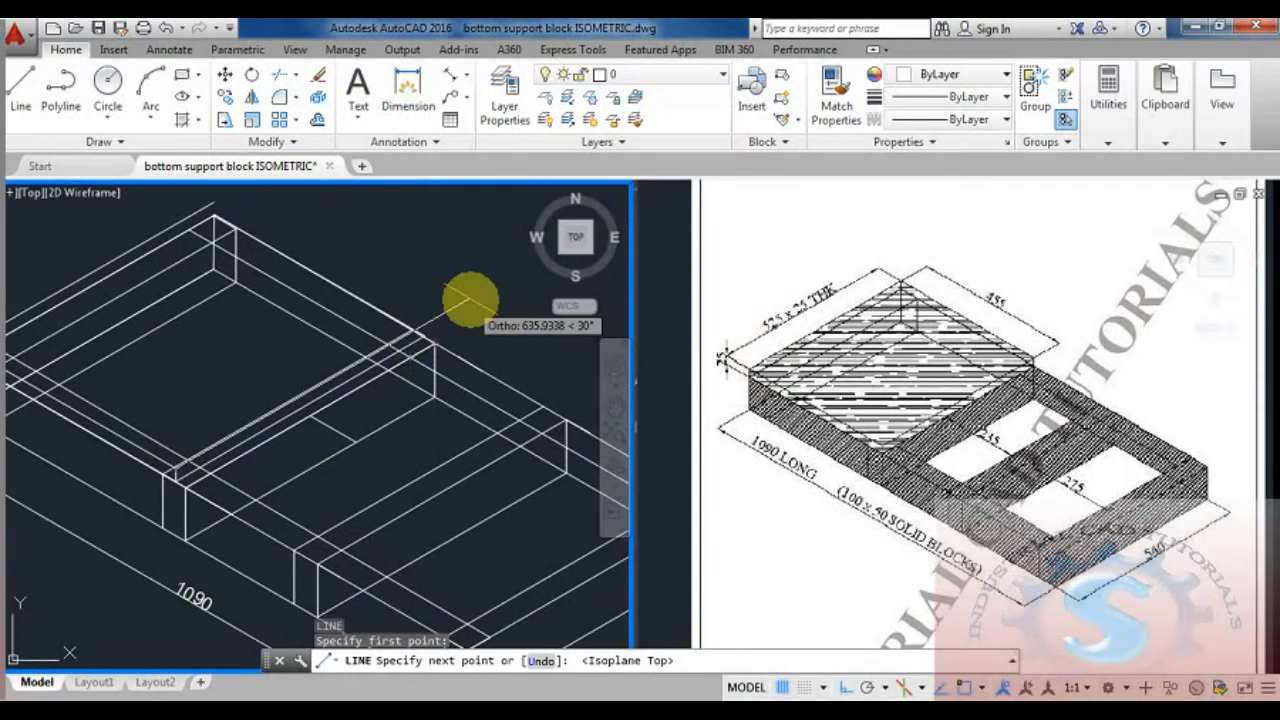
pyautogui.scroll(1, 462, 303)
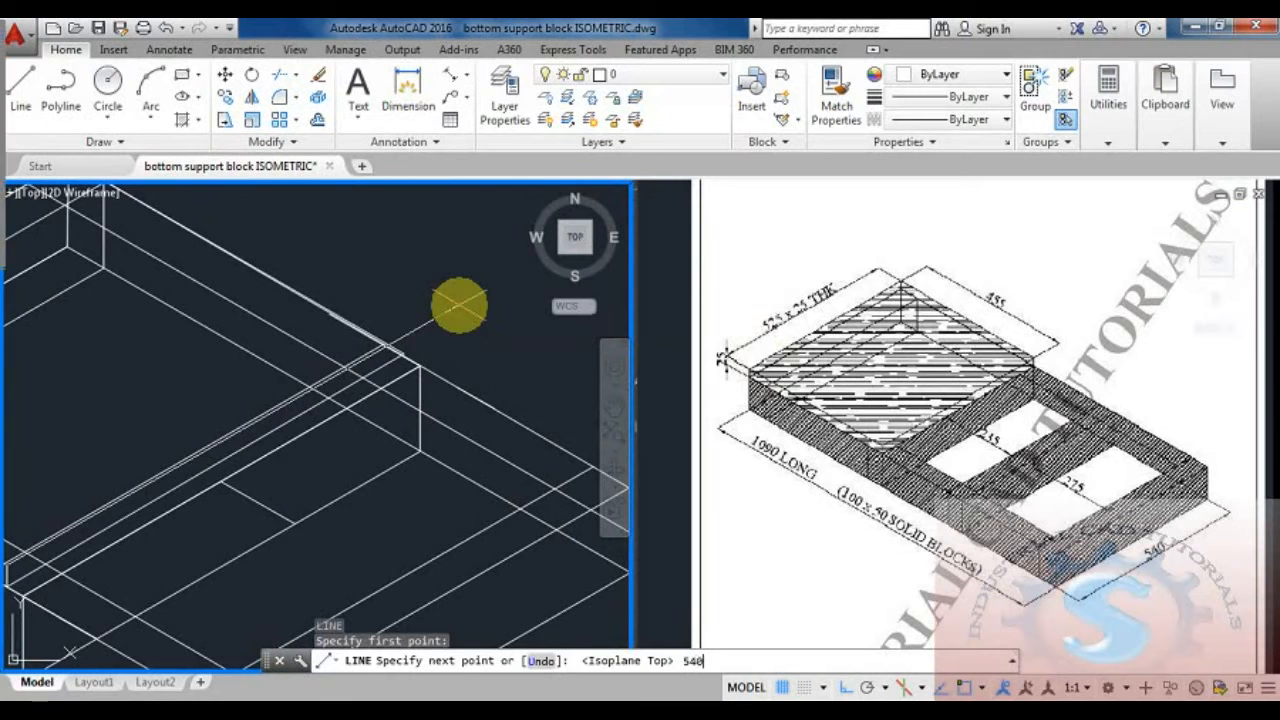
pyautogui.press('Return')
pyautogui.scroll(1, 364, 385)
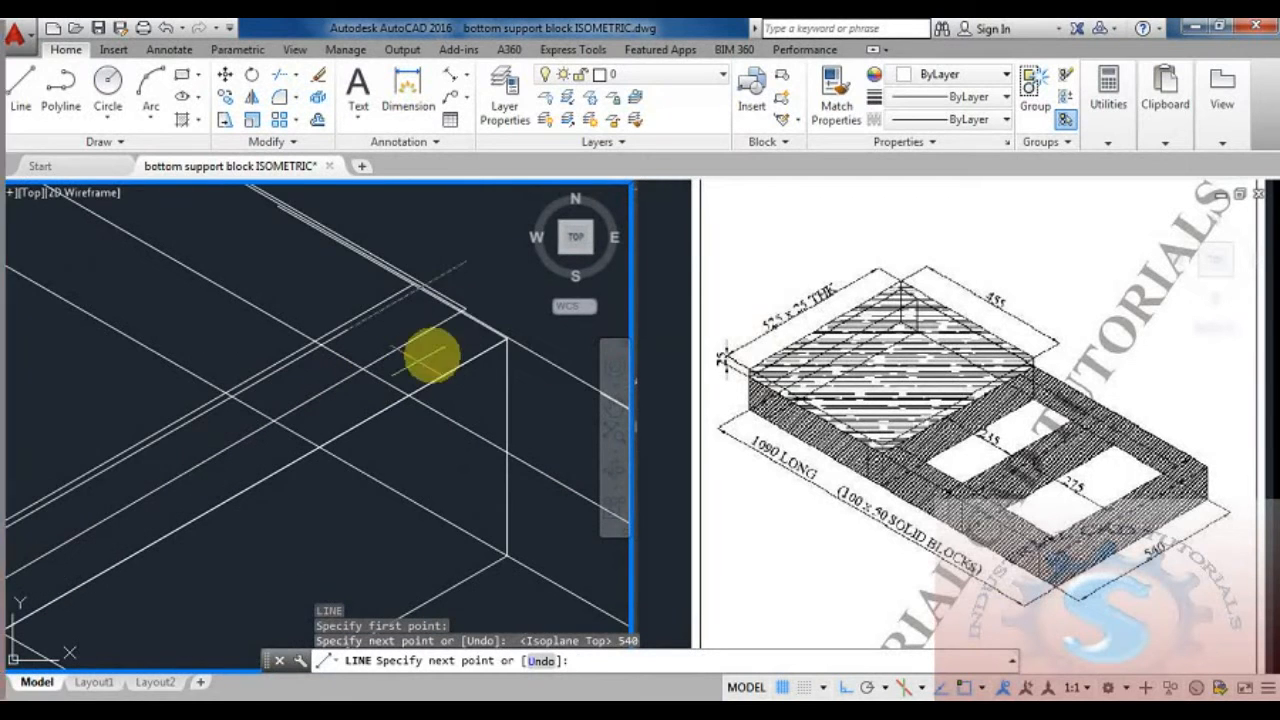
pyautogui.click(466, 299)
pyautogui.press('Escape')
pyautogui.scroll(-3, 486, 434)
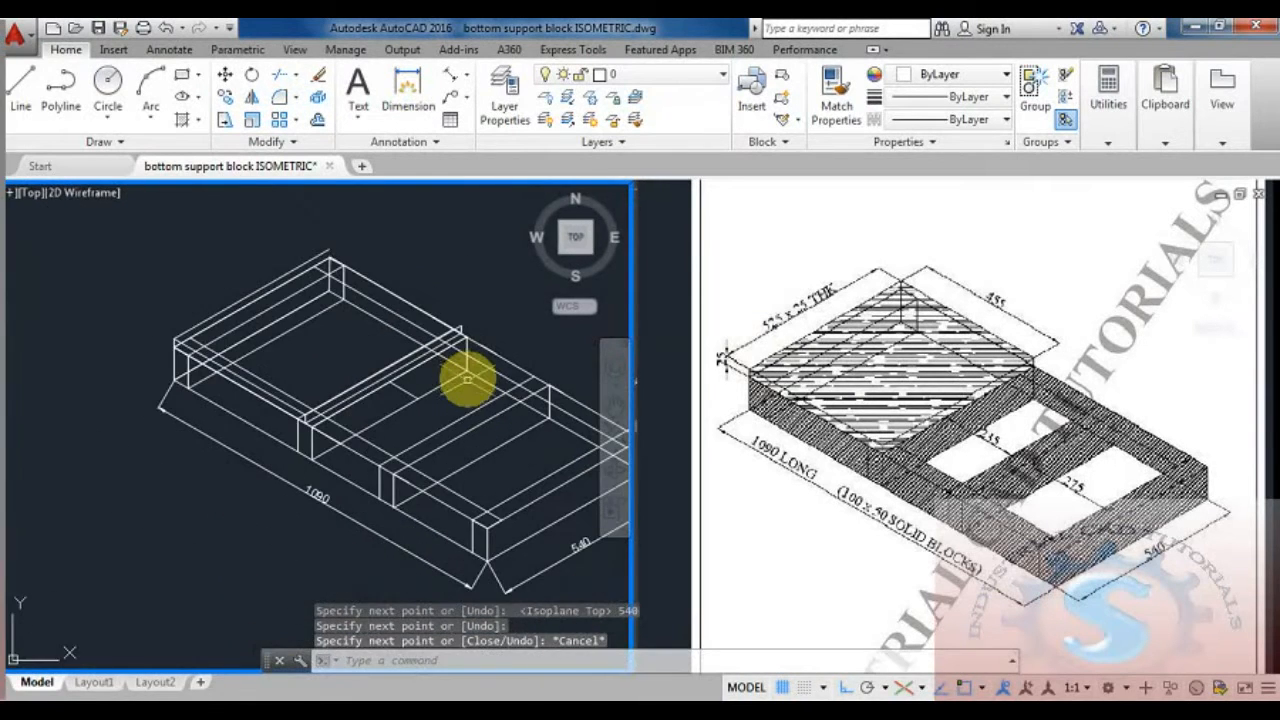
# Step: Draw the plate's rear top edge between its two upper corners and the vertical edge at its rear corner
pyautogui.press('Return')
pyautogui.click(326, 260)
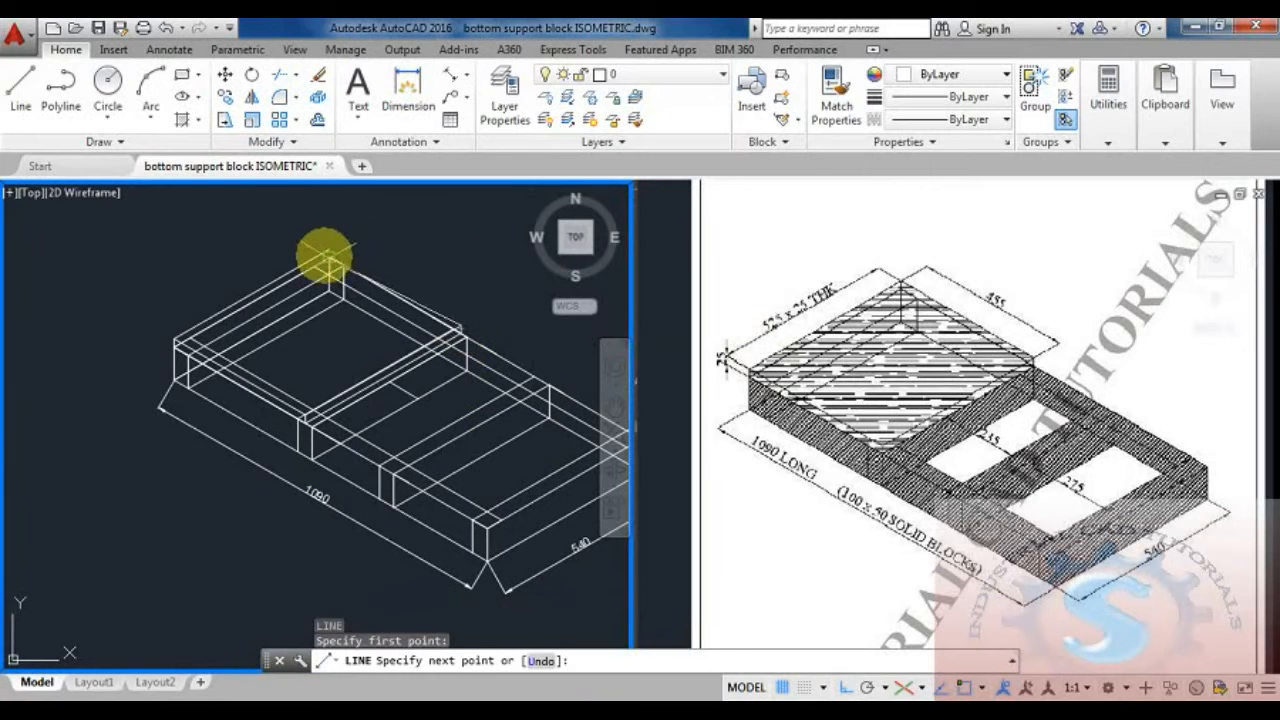
pyautogui.click(328, 249)
pyautogui.scroll(2, 371, 242)
pyautogui.press('Escape')
pyautogui.moveTo(419, 366); pyautogui.dragTo(416, 333, button='middle')
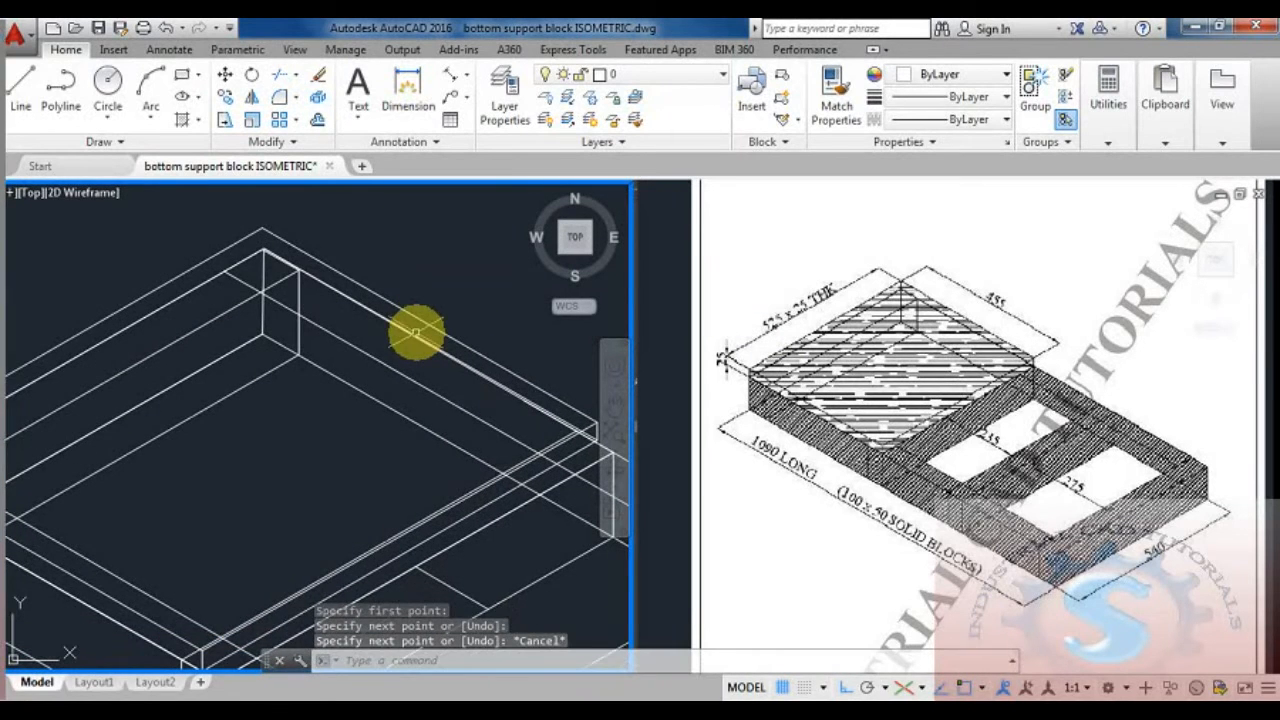
pyautogui.press('Return')
pyautogui.click(263, 248)
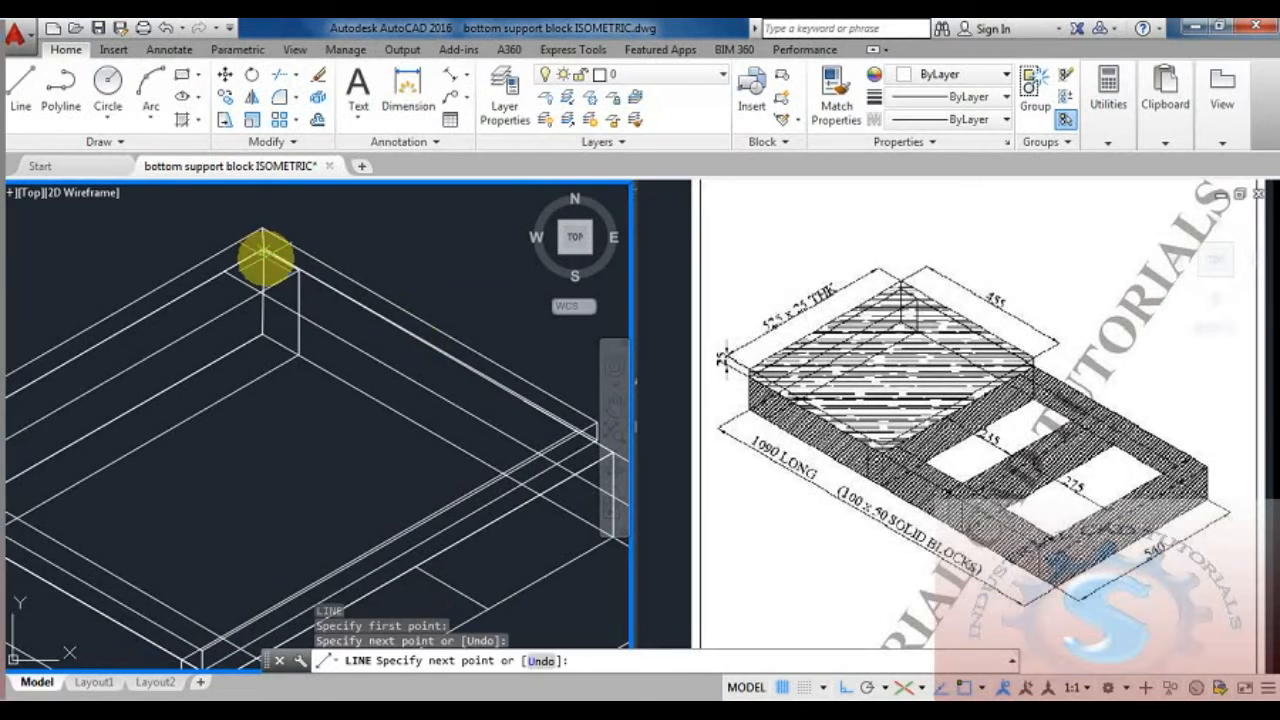
pyautogui.press('Escape')
pyautogui.scroll(-3, 349, 360)
pyautogui.scroll(3, 420, 407)
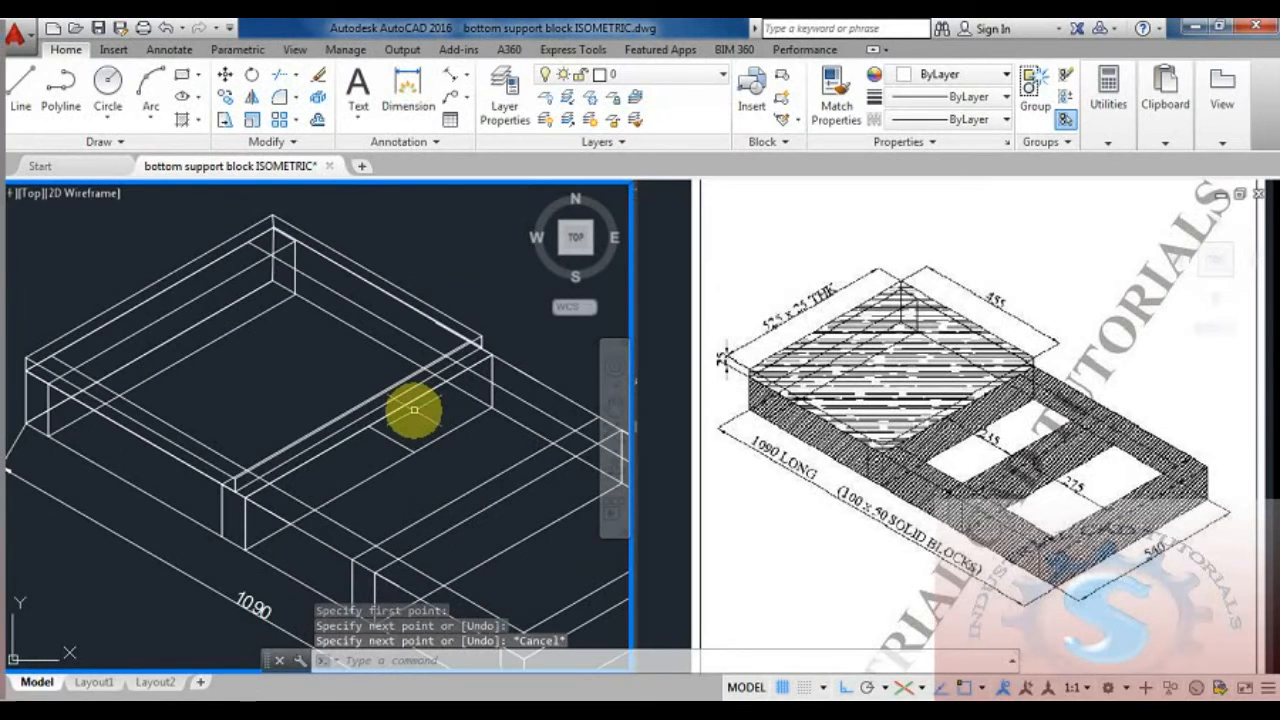
pyautogui.scroll(-3, 414, 410)
pyautogui.scroll(1, 380, 409)
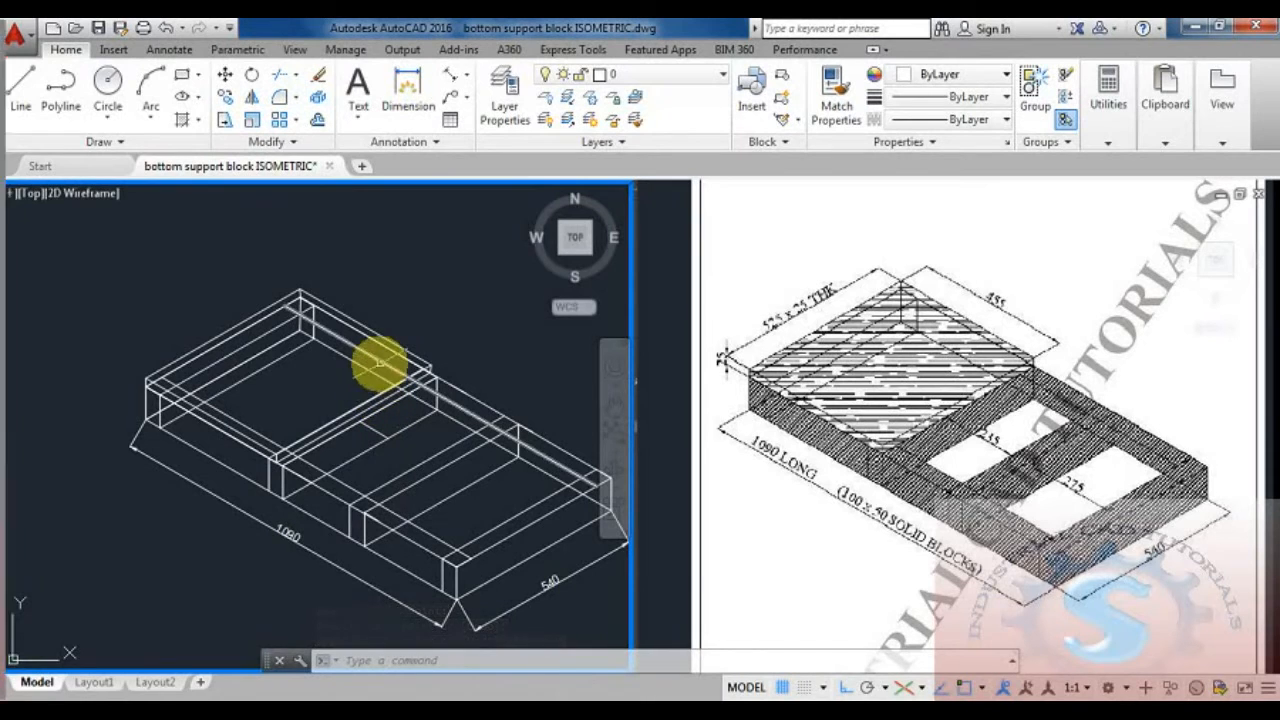
pyautogui.moveTo(357, 420)
pyautogui.mouseDown(button='middle')
pyautogui.moveTo(325, 404)
pyautogui.moveTo(294, 429)
pyautogui.moveTo(294, 416)
pyautogui.mouseUp(button='middle')
pyautogui.write('H')
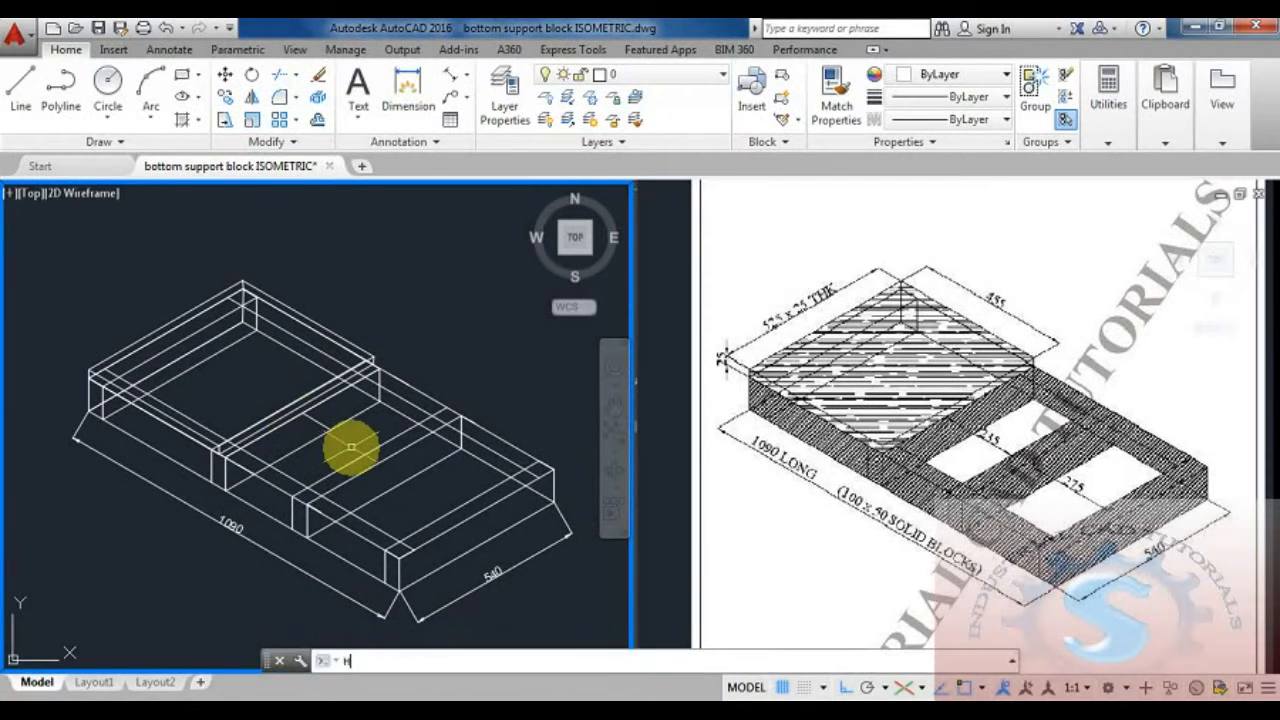
pyautogui.press('Return')
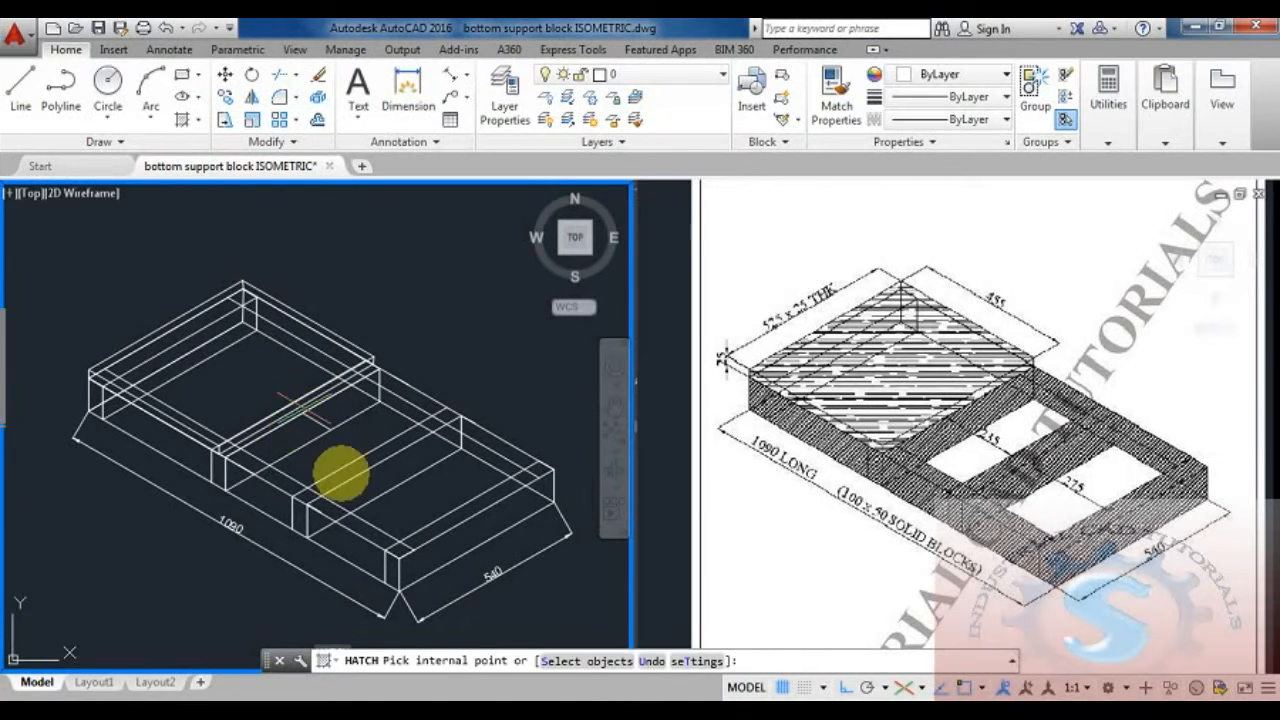
pyautogui.press('Escape')
pyautogui.press('Escape')
# Step: Erase the short leftover line in the open bay between the plate-edge cross block and the middle cross block
pyautogui.press('Escape')
pyautogui.press('Delete')
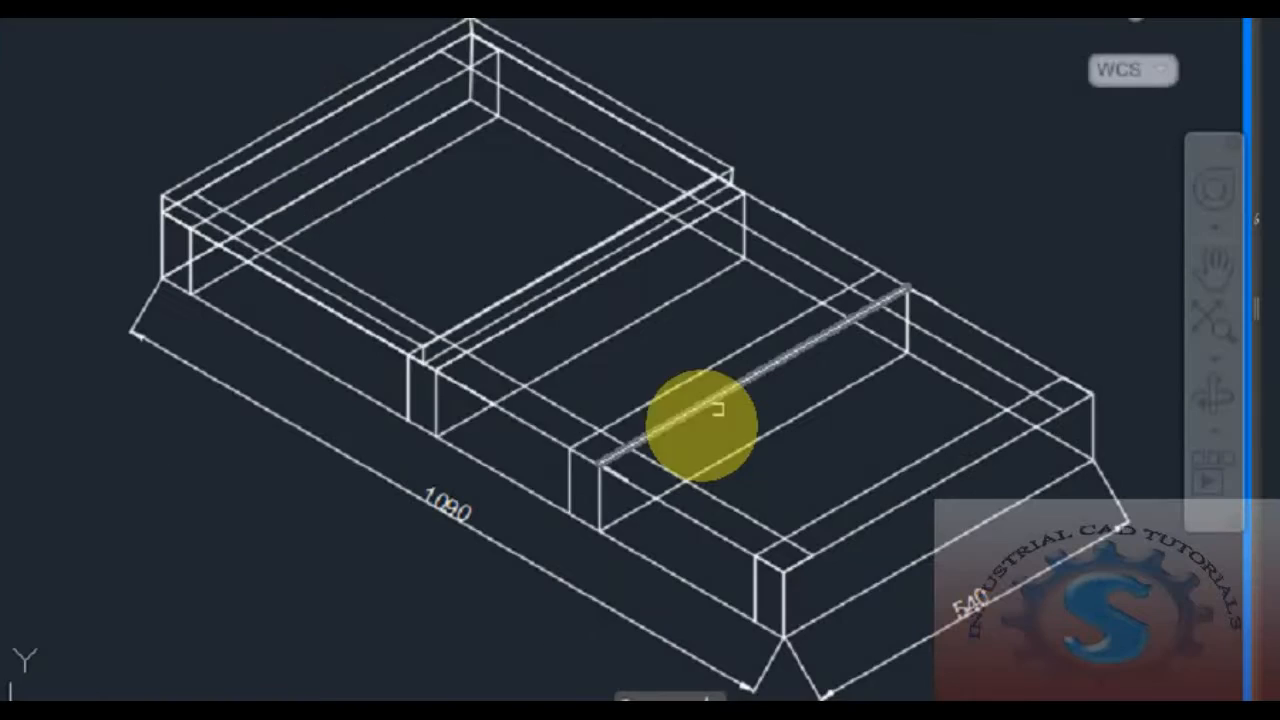
pyautogui.press('Escape')
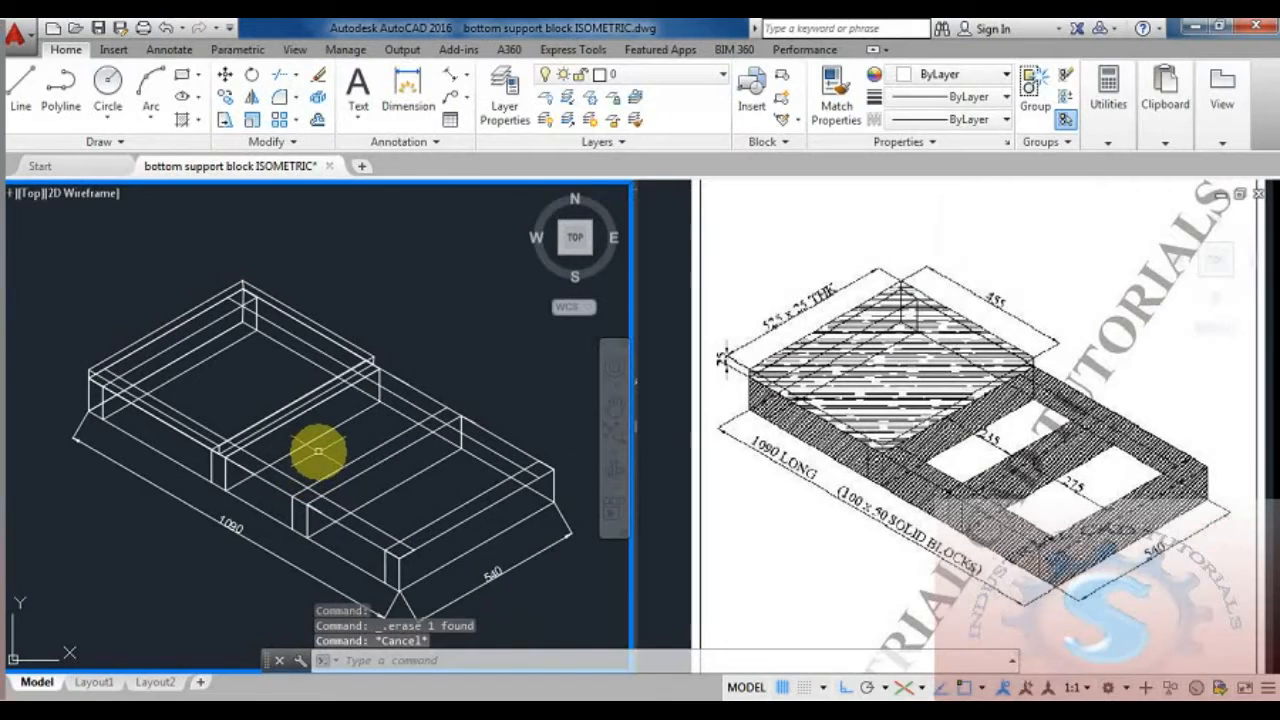
# Step: Hatch the three front rail side faces and the 540 end face with the ANSI32 pattern
pyautogui.write('H')
pyautogui.press('Return')
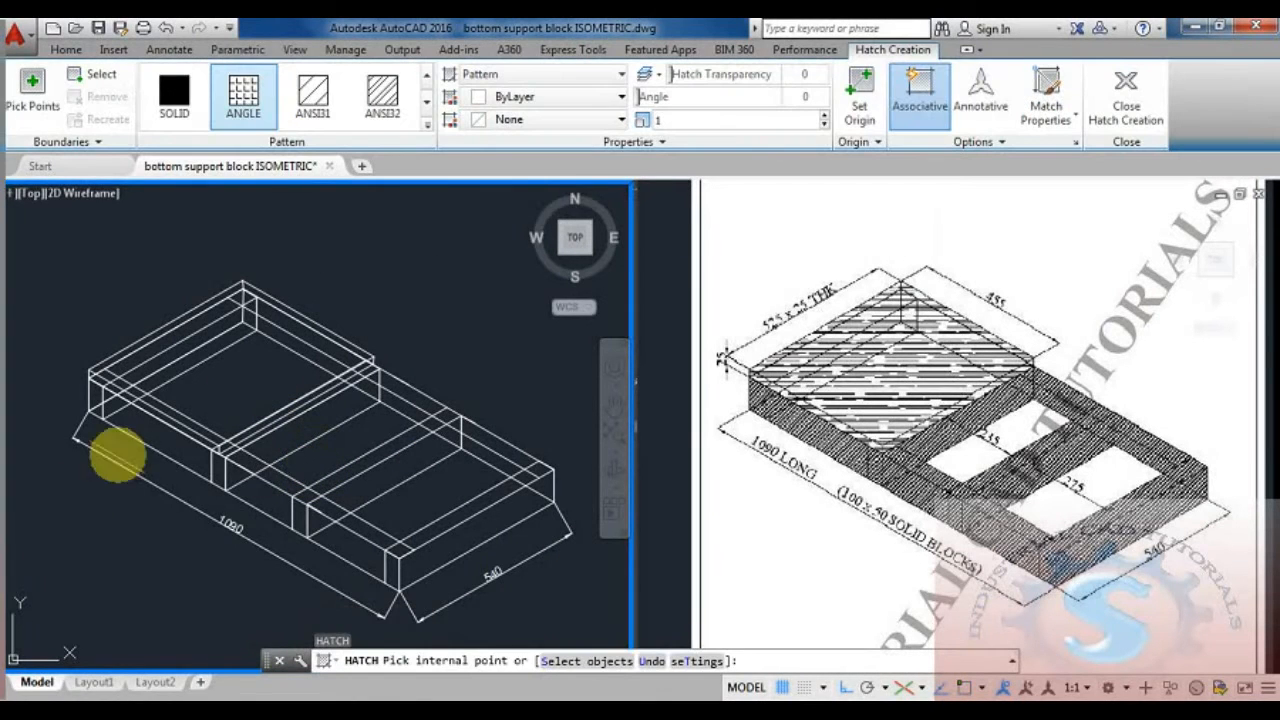
pyautogui.click(145, 425)
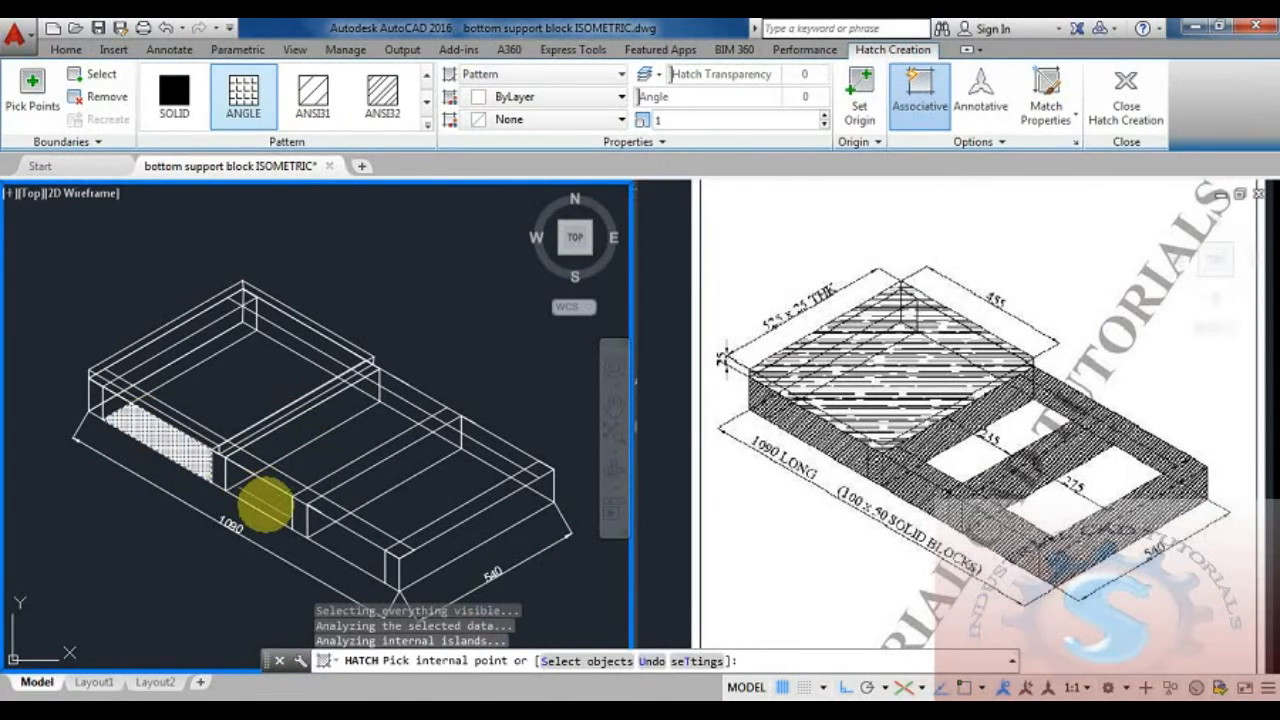
pyautogui.moveTo(265, 505); pyautogui.dragTo(258, 450, button='middle')
pyautogui.click(253, 437)
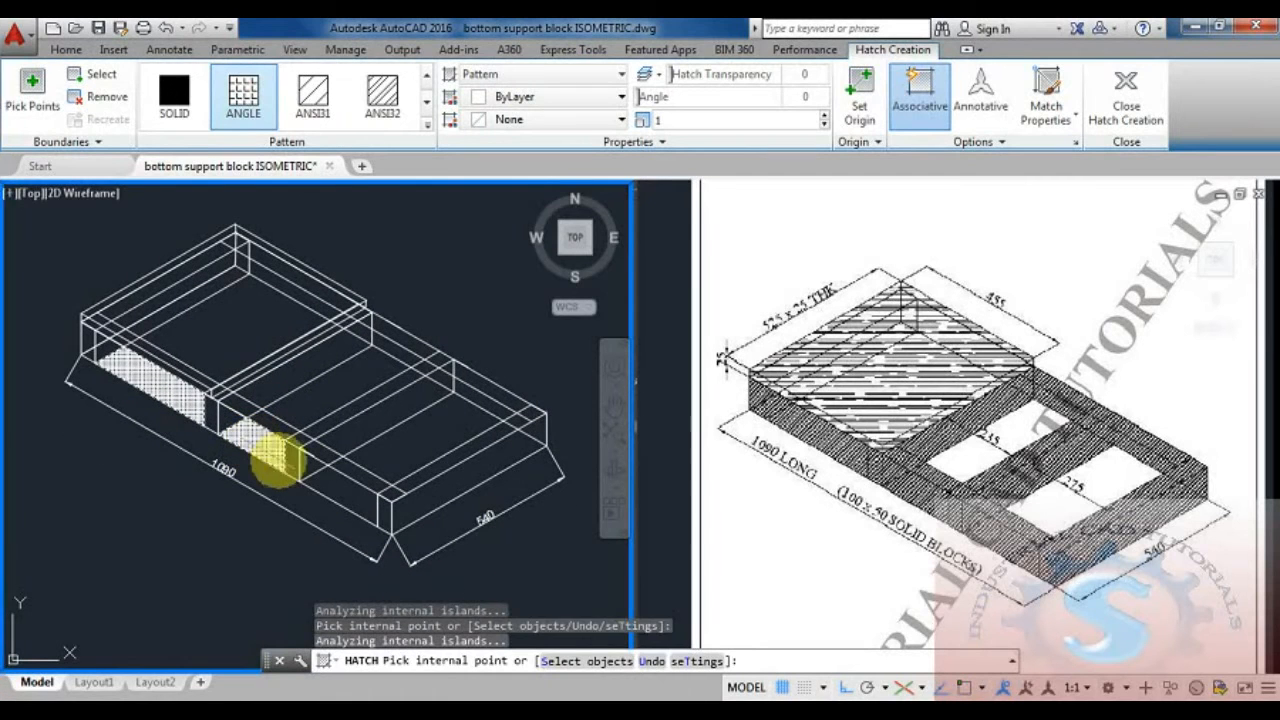
pyautogui.click(437, 494)
pyautogui.scroll(2, 390, 505)
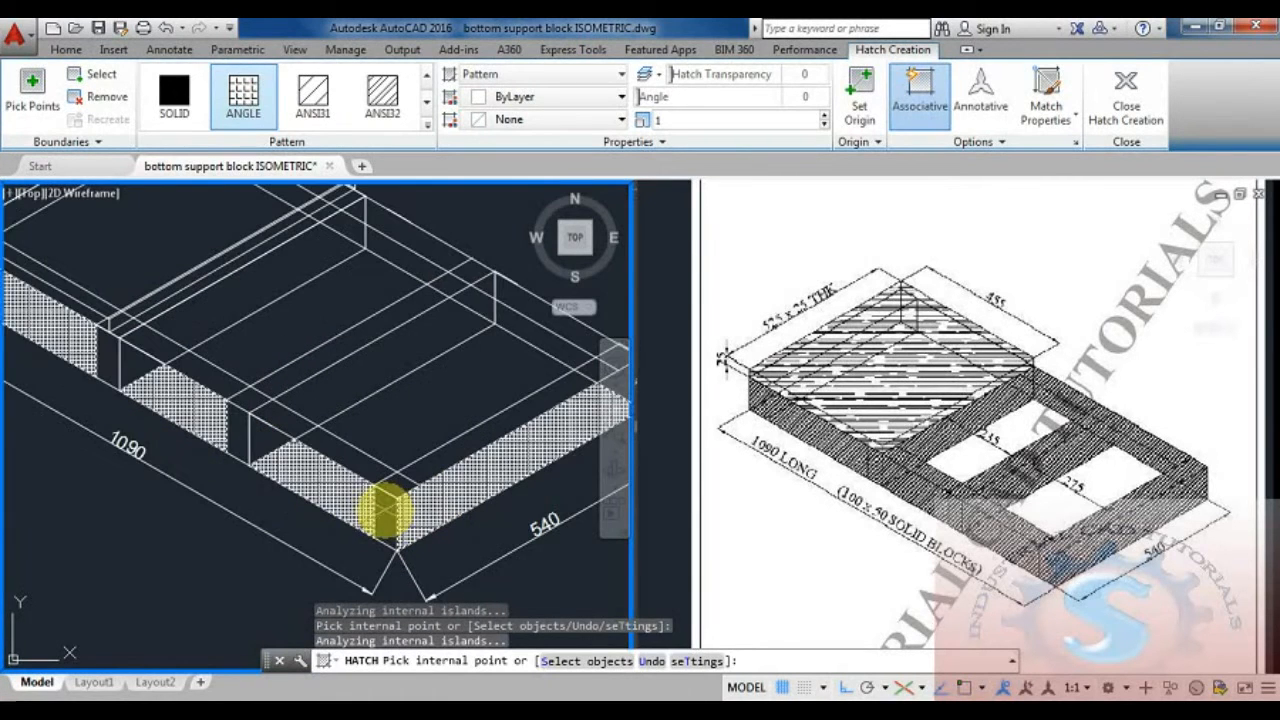
pyautogui.click(382, 92)
pyautogui.scroll(-3, 422, 440)
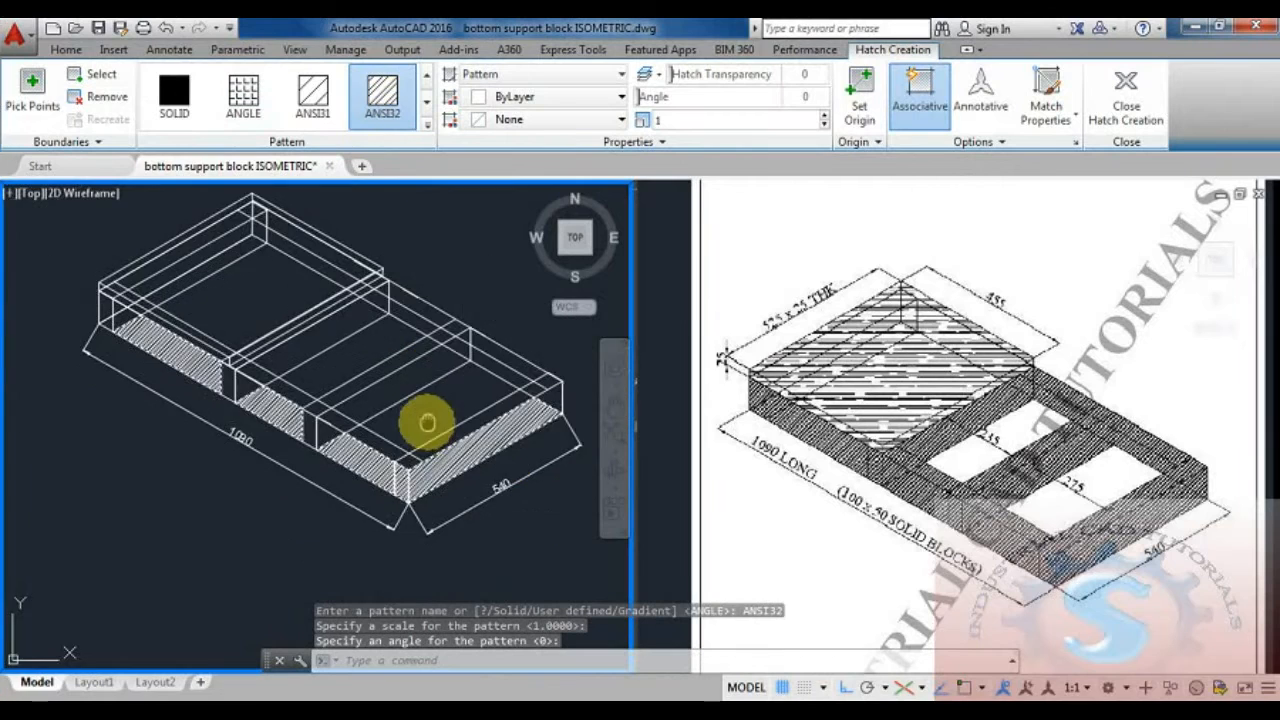
# Step: Add the end cross block's top face and corners and the adjoining front rail's top strip to the ANSI32 hatch
pyautogui.scroll(4, 416, 456)
pyautogui.click(414, 455)
pyautogui.scroll(-2, 430, 445)
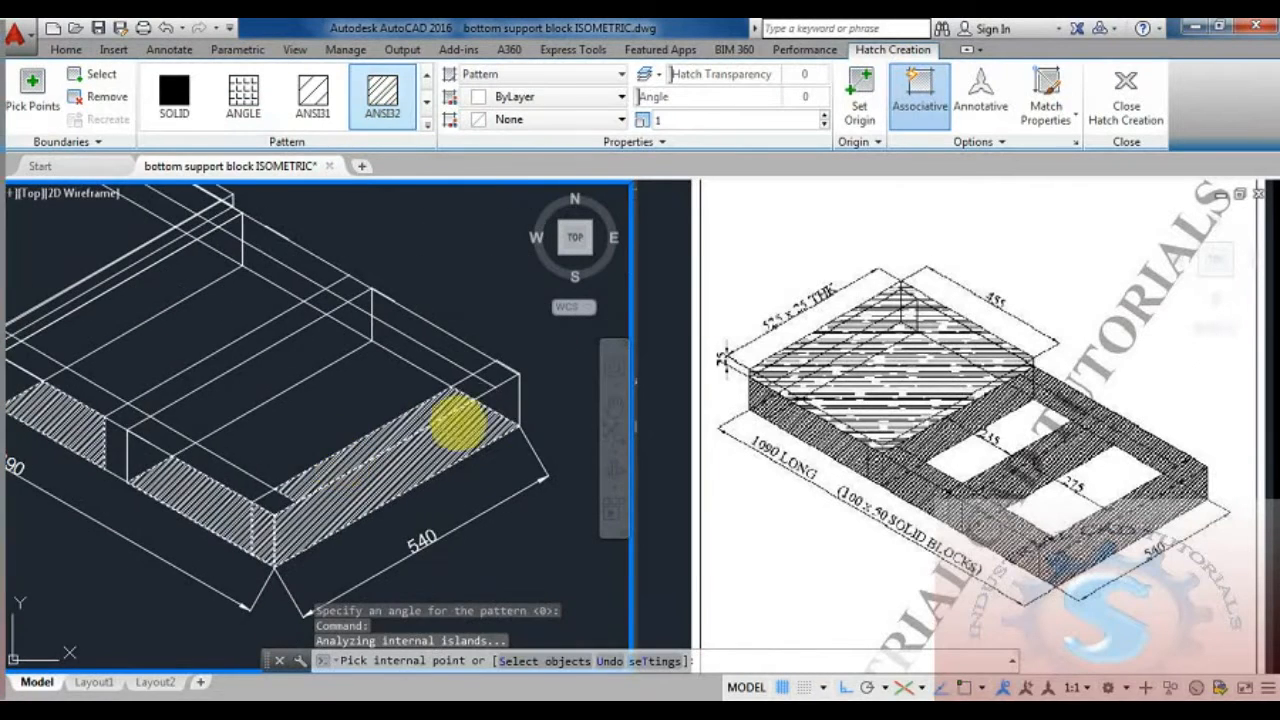
pyautogui.scroll(2, 478, 400)
pyautogui.click(468, 388)
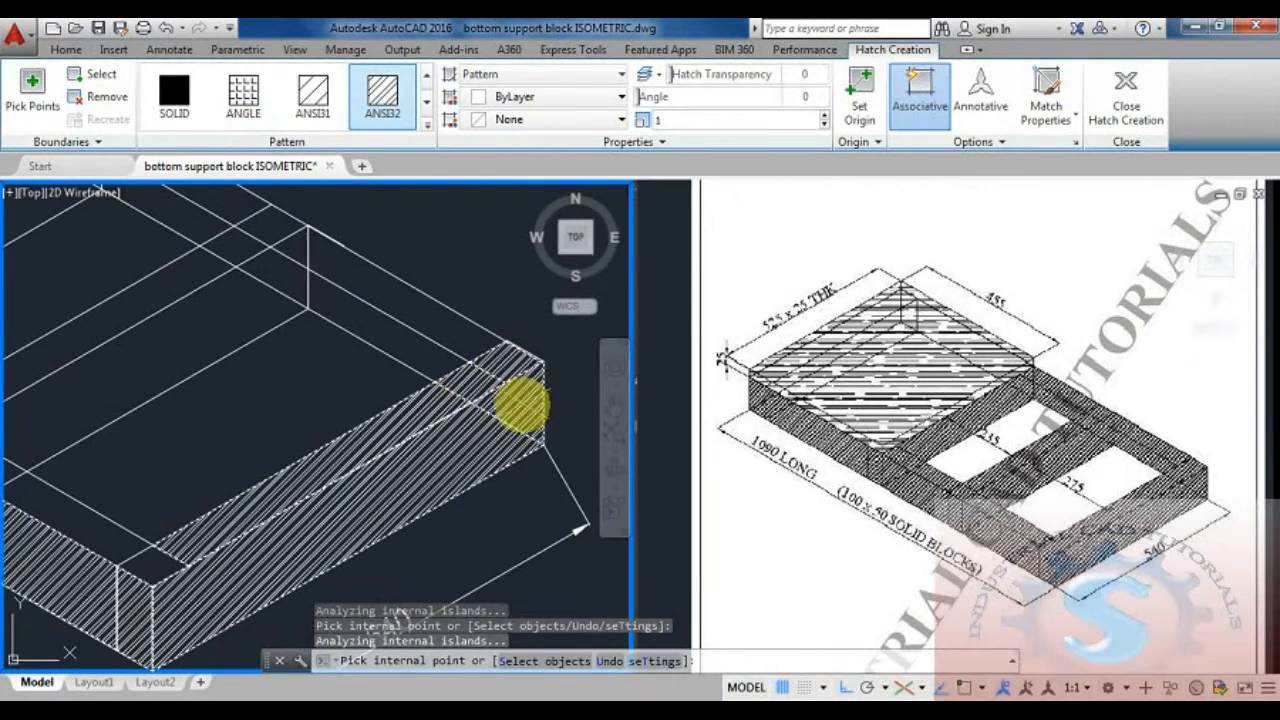
pyautogui.scroll(-3, 337, 434)
pyautogui.scroll(3, 393, 432)
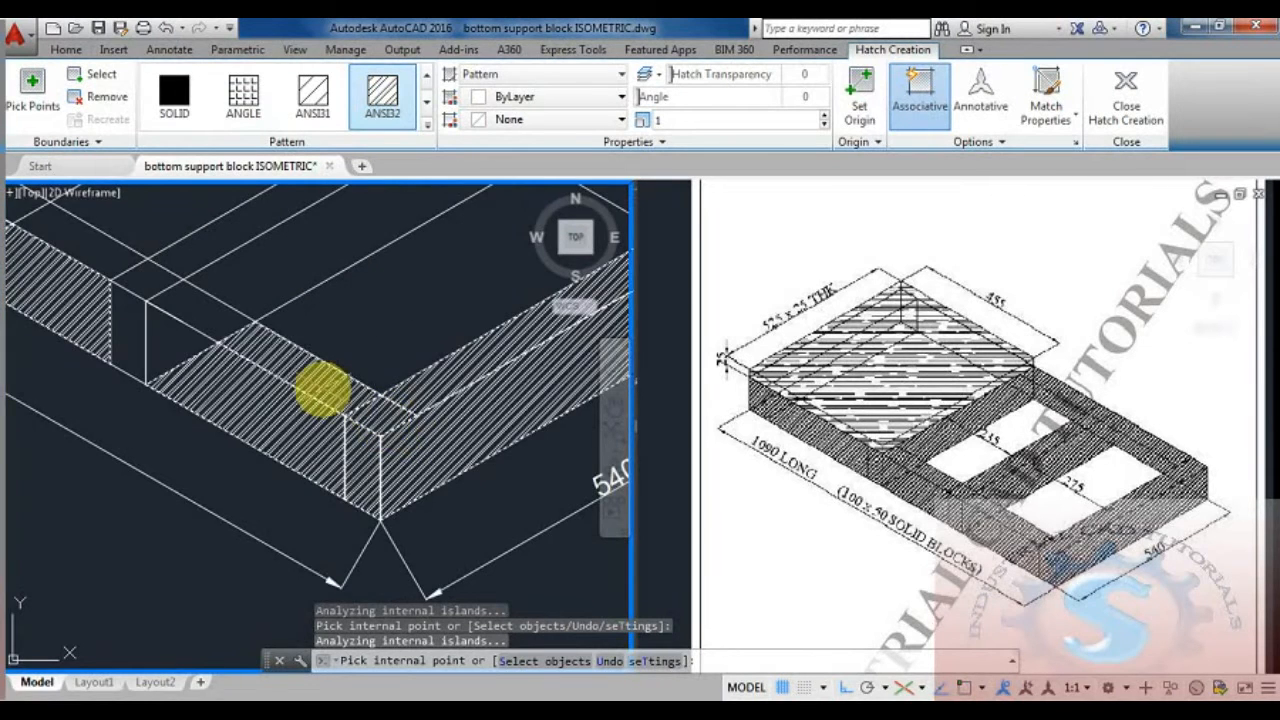
pyautogui.scroll(-3, 330, 420)
pyautogui.scroll(2, 311, 465)
# Step: Add the middle cross block's front end, side face and top face to the hatch
pyautogui.click(273, 446)
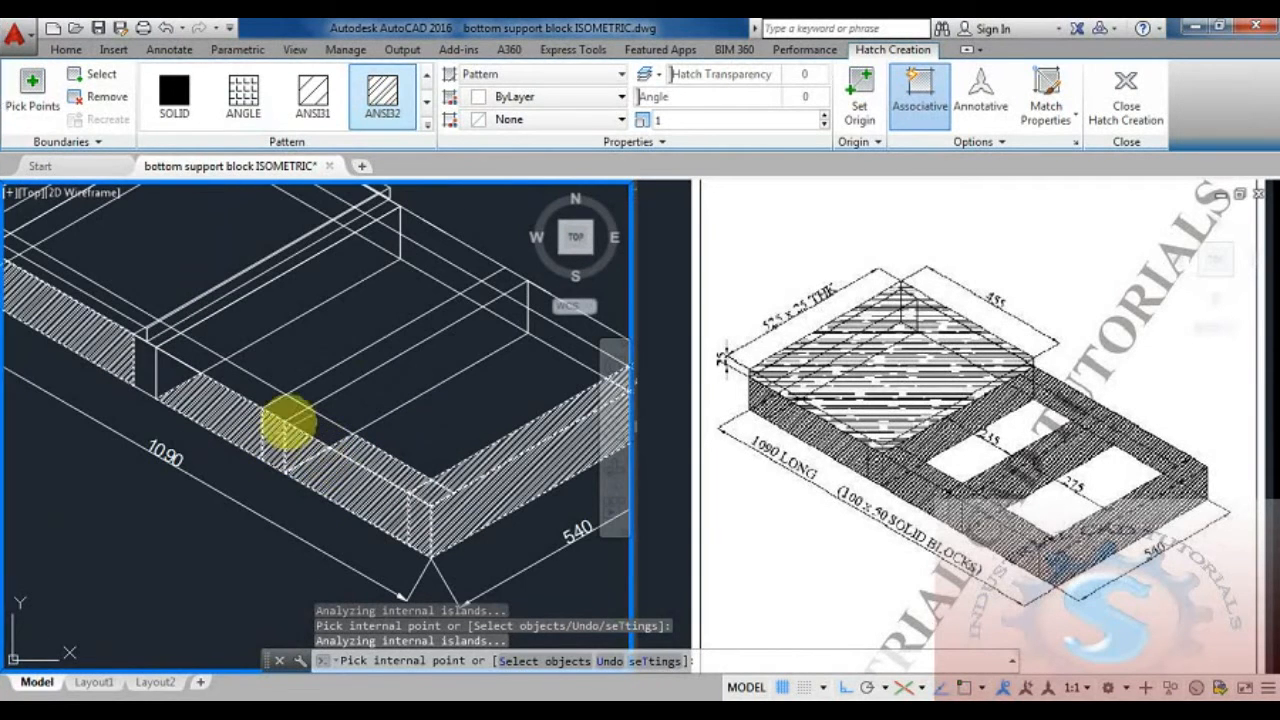
pyautogui.click(324, 386)
pyautogui.click(401, 390)
pyautogui.moveTo(405, 385)
pyautogui.mouseDown(button='middle')
pyautogui.moveTo(413, 394)
pyautogui.moveTo(344, 465)
pyautogui.mouseUp(button='middle')
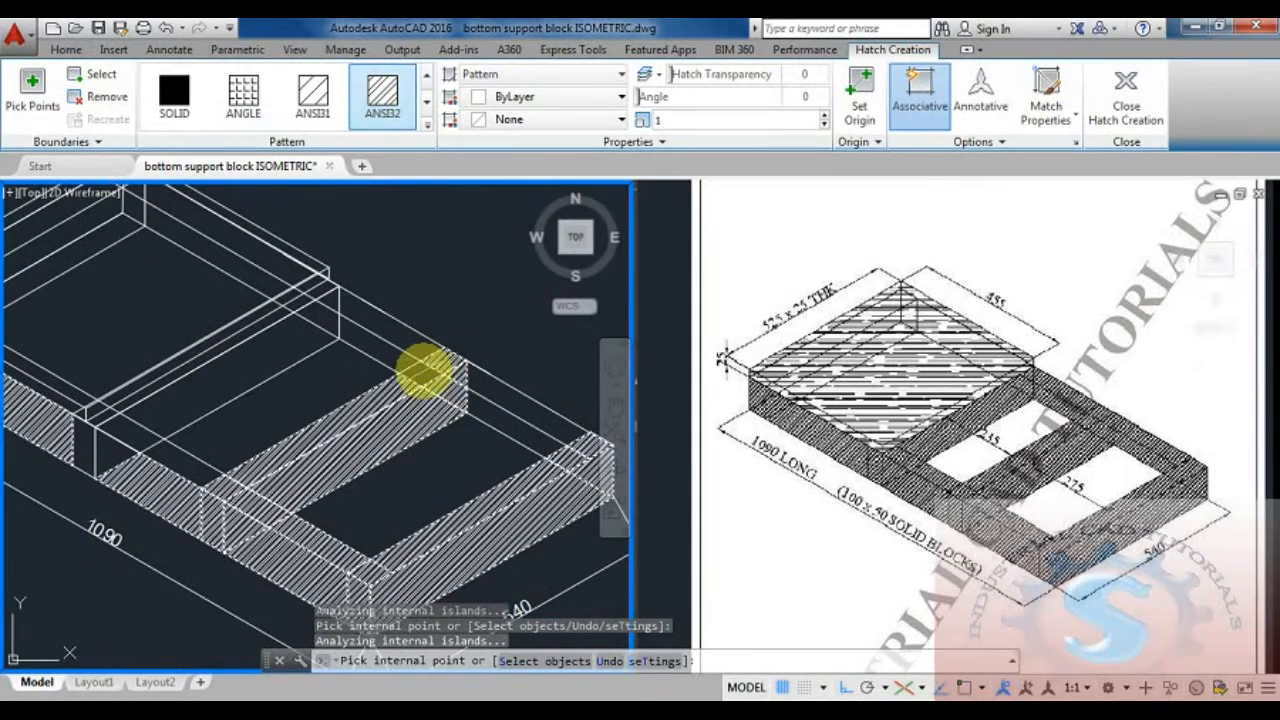
# Step: Extend the hatch over the rear rail up to the plate and over the side face of the cross block at the plate's edge
pyautogui.scroll(-3, 470, 384)
pyautogui.scroll(5, 491, 400)
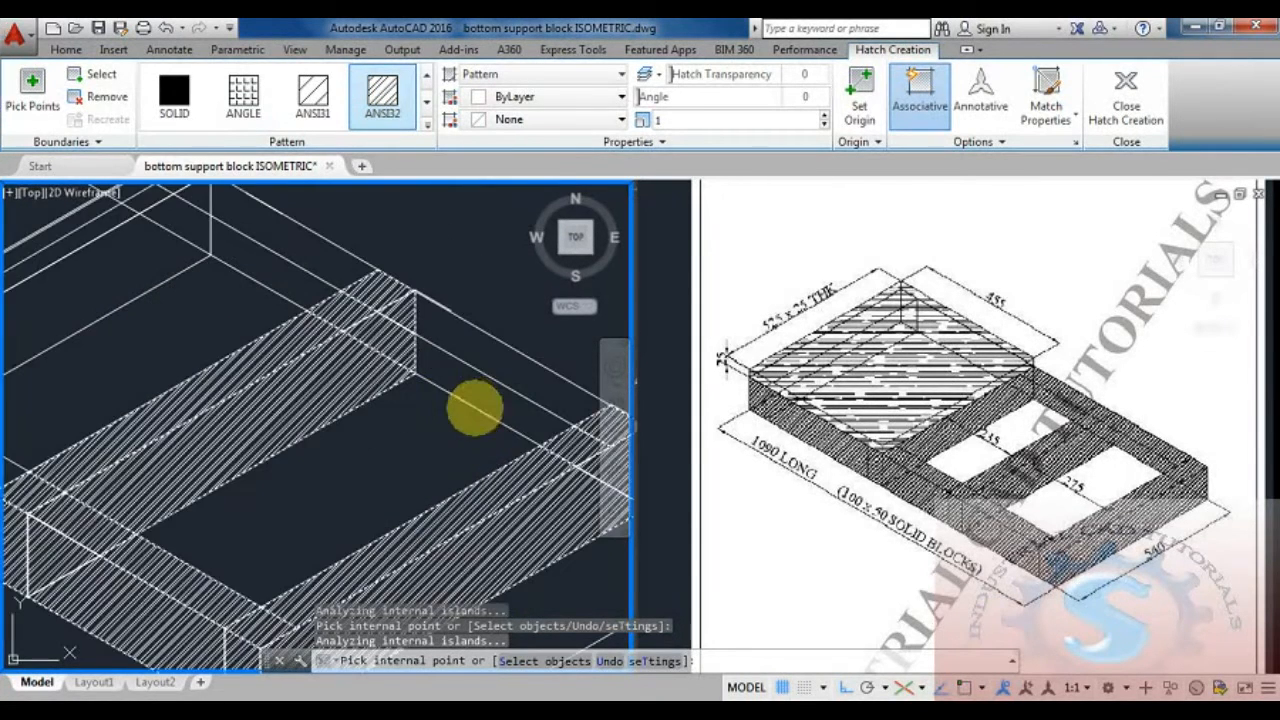
pyautogui.scroll(-3, 491, 394)
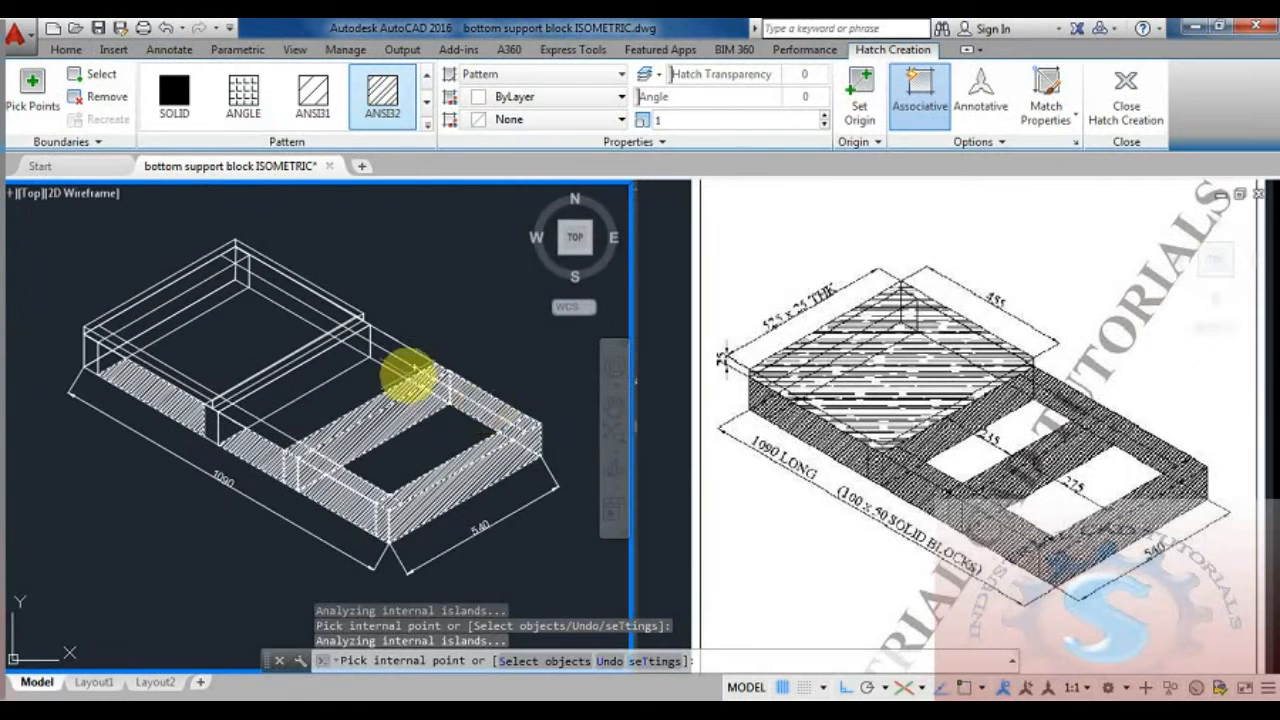
pyautogui.scroll(3, 402, 370)
pyautogui.moveTo(405, 343); pyautogui.dragTo(409, 400, button='middle')
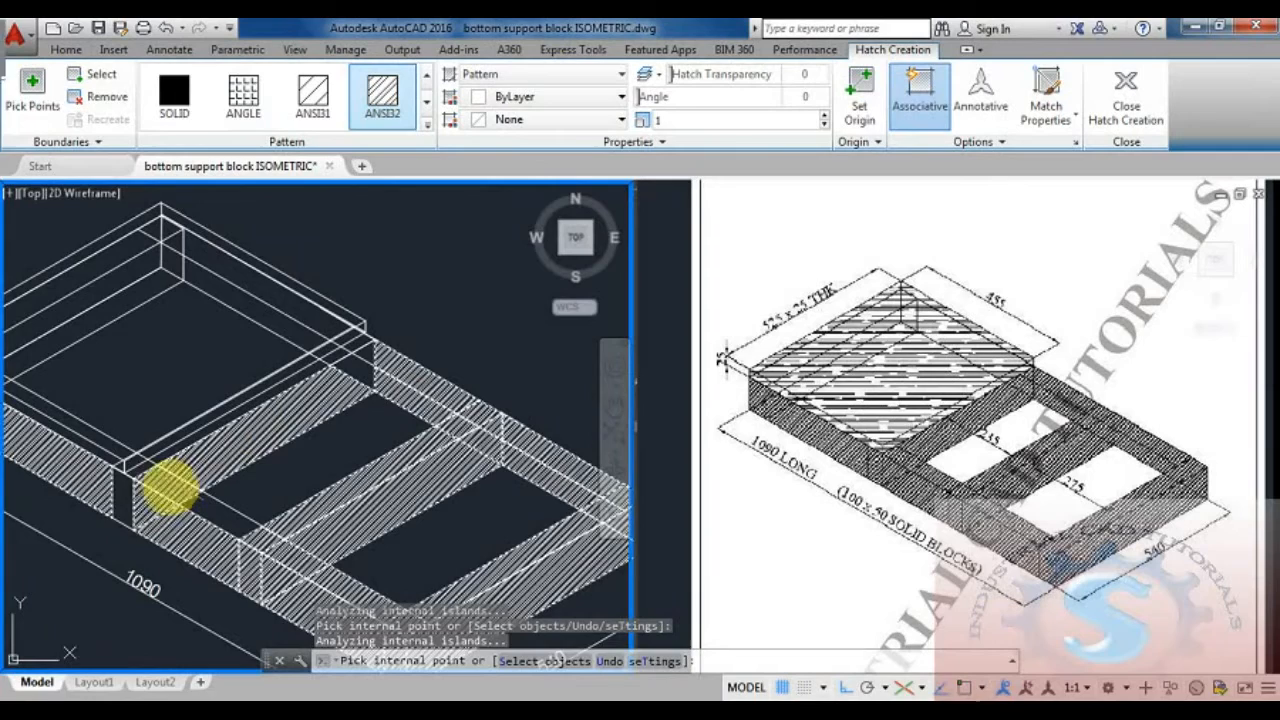
# Step: Fill the front end, exposed top strip and rear corner of the cross block at the plate's edge with the hatch
pyautogui.scroll(2, 132, 475)
pyautogui.scroll(2, 138, 478)
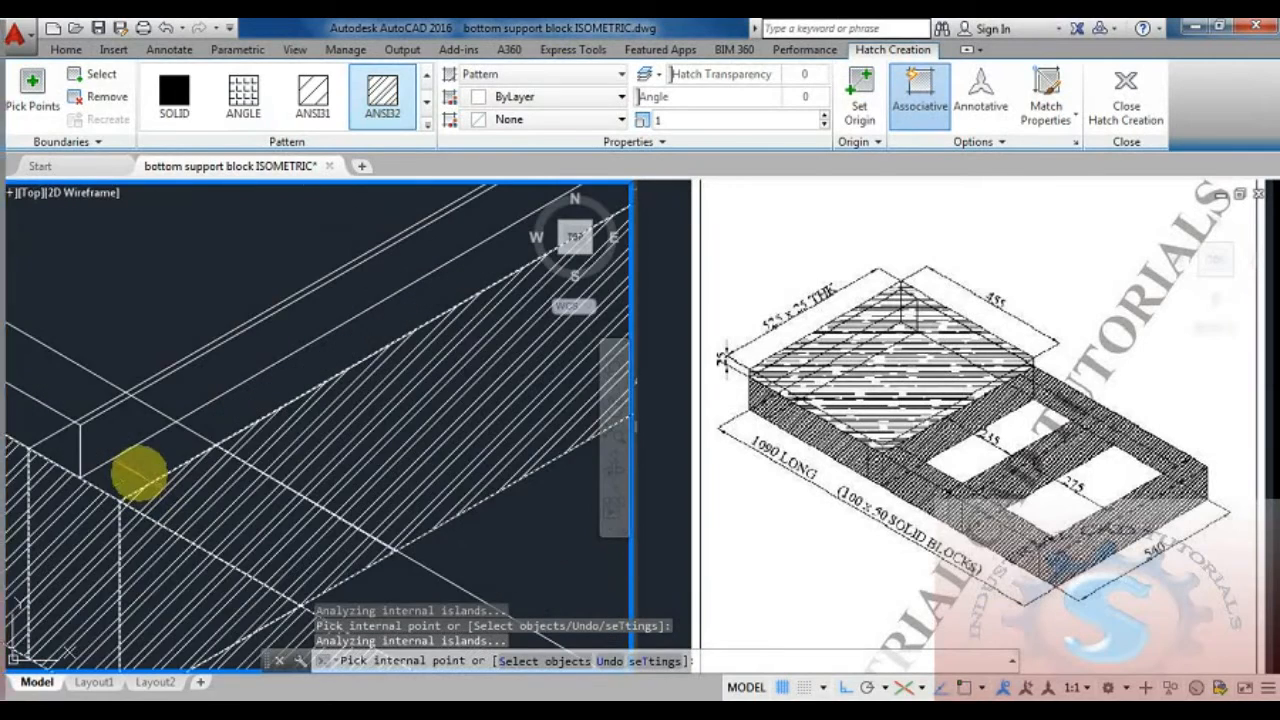
pyautogui.scroll(-2, 150, 470)
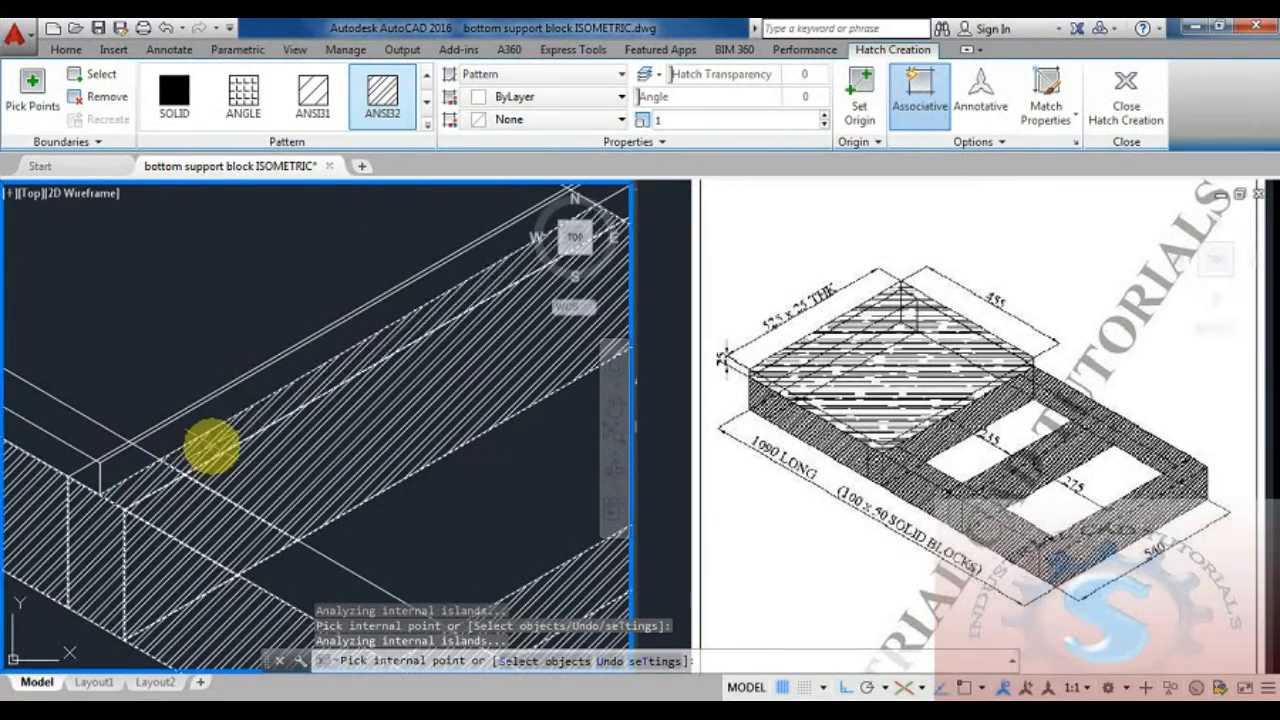
pyautogui.scroll(-2, 140, 500)
pyautogui.scroll(2, 402, 360)
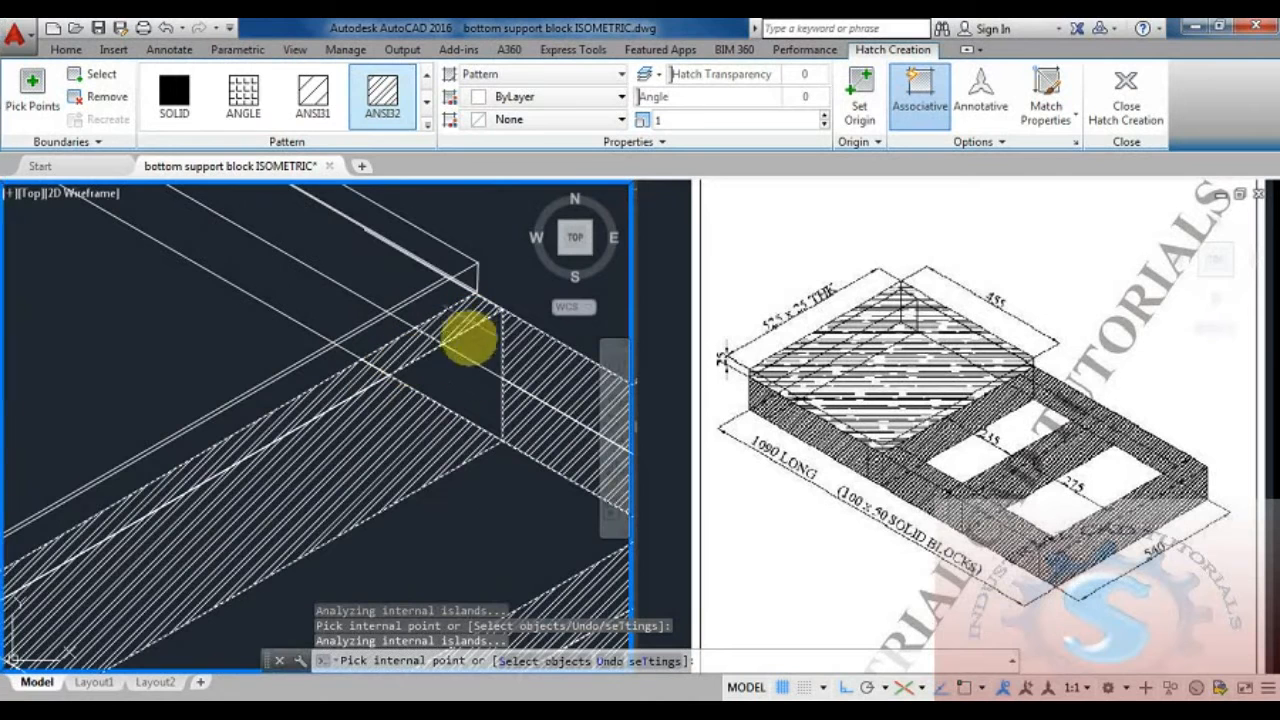
pyautogui.scroll(-3, 460, 385)
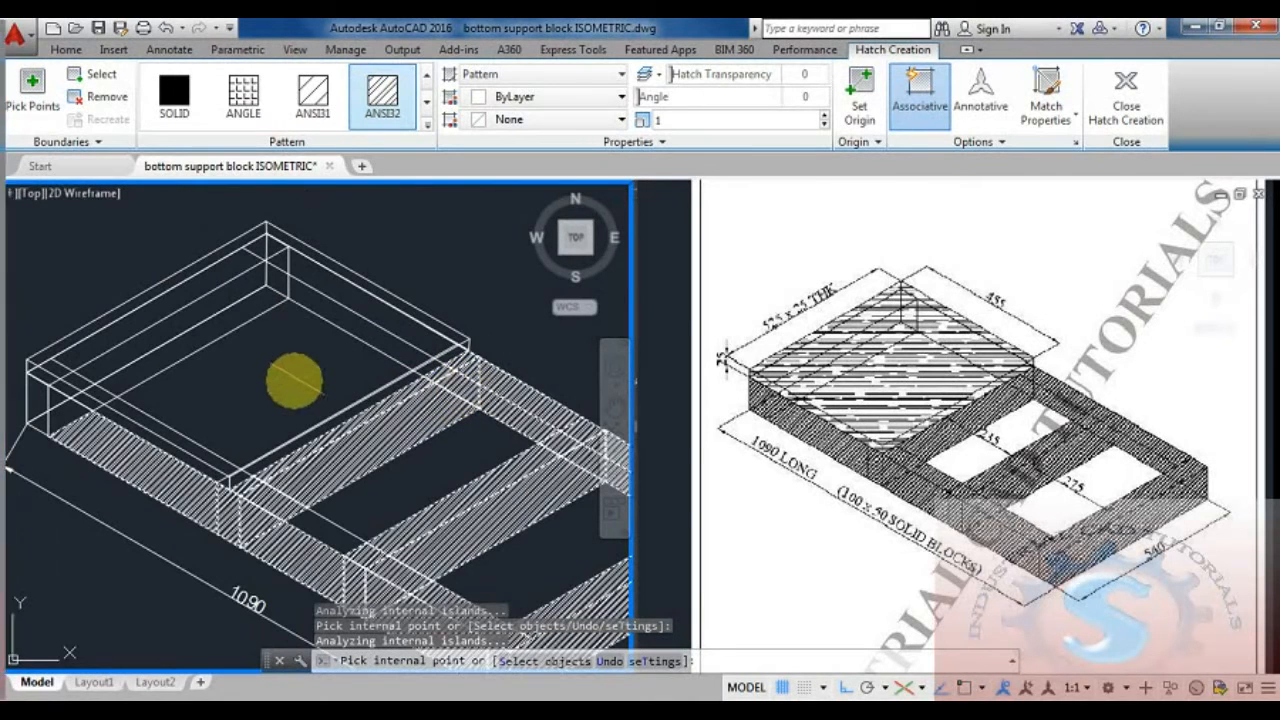
# Step: Hatch the remaining front rail areas below the plate out to its far corner and finish the block hatch
pyautogui.scroll(2, 330, 405)
pyautogui.scroll(2, 62, 383)
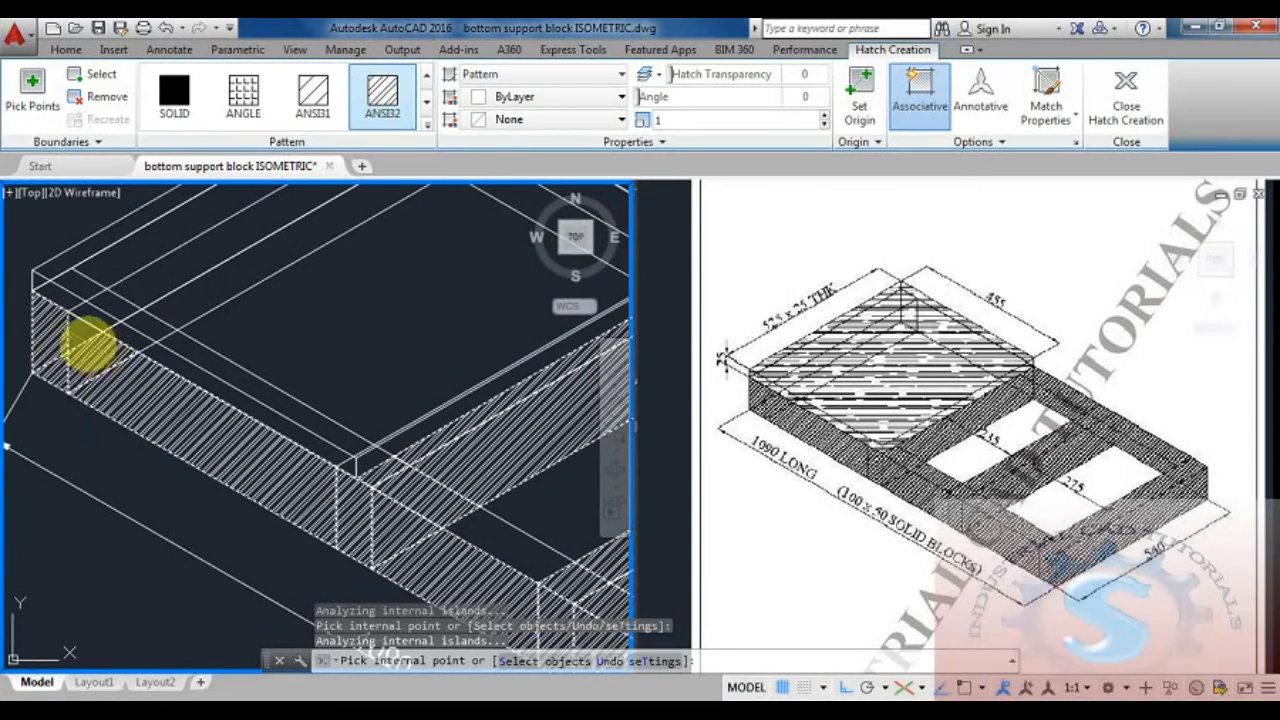
pyautogui.scroll(-4, 120, 365)
pyautogui.scroll(1, 246, 377)
pyautogui.scroll(-2, 194, 400)
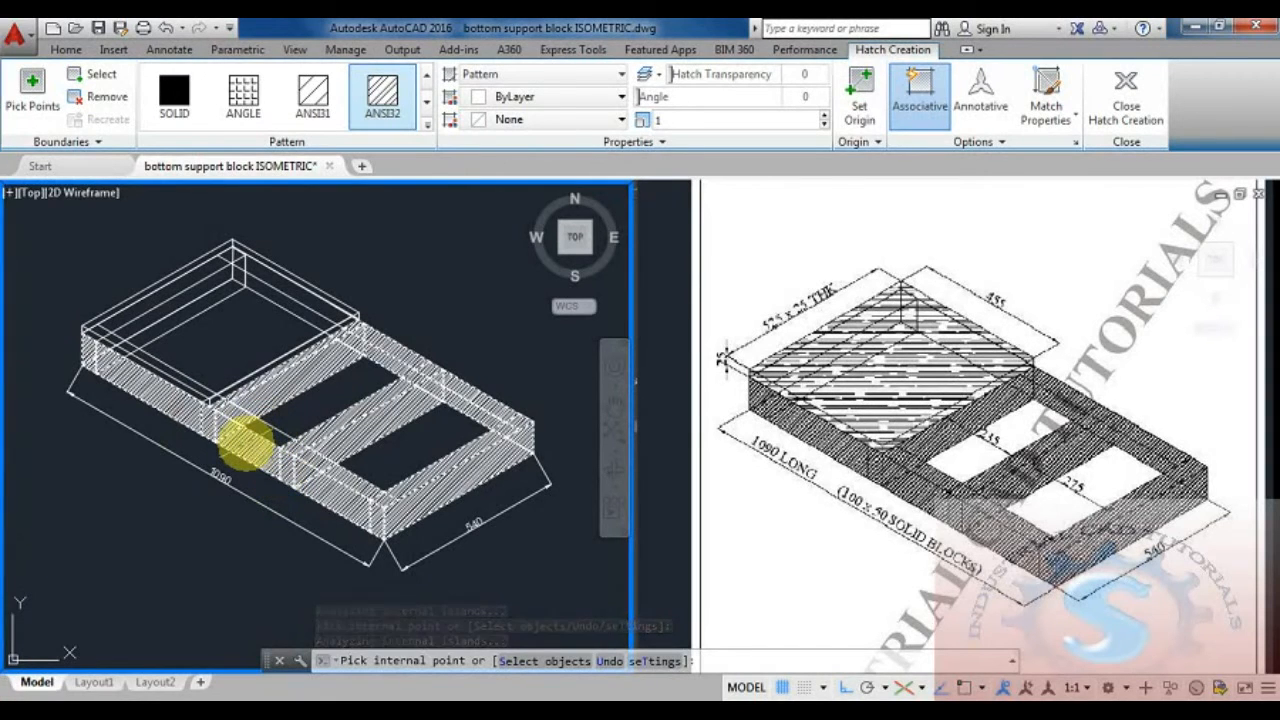
pyautogui.click(245, 450)
pyautogui.press('Return')
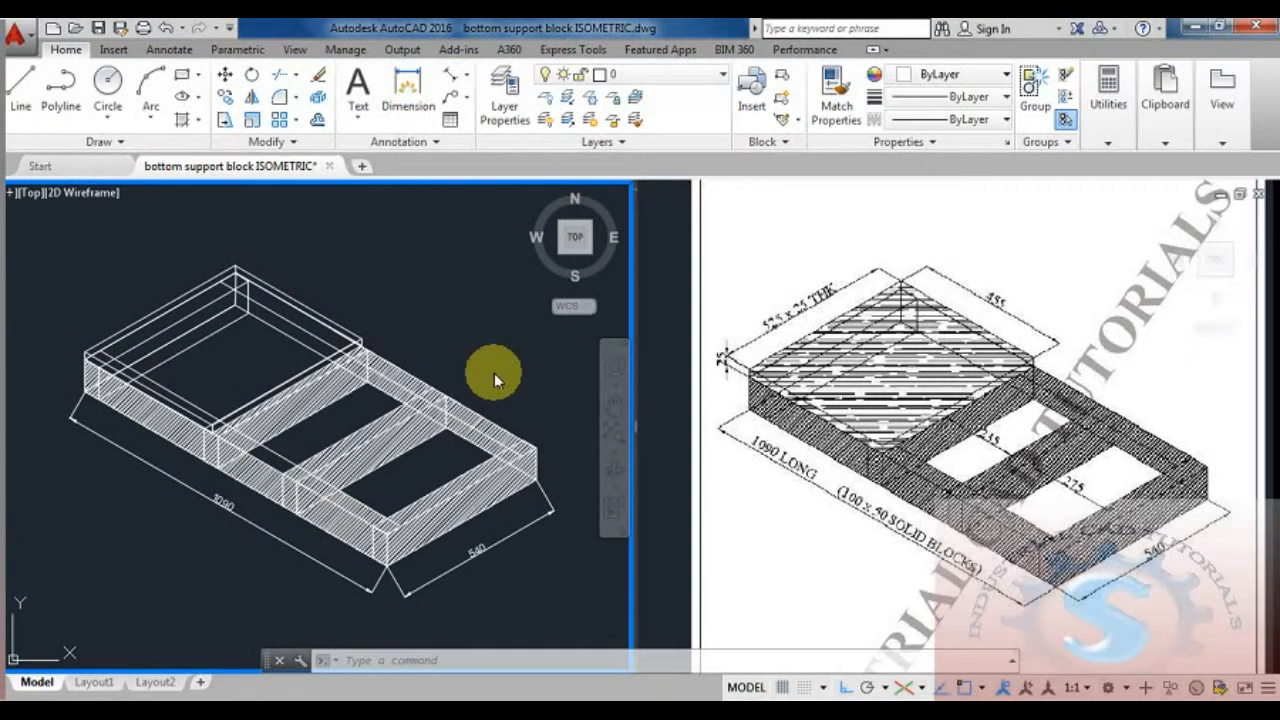
# Step: Start a new hatch with the ANSI36 pattern and fill the large inner region of the top plate
pyautogui.scroll(2, 452, 381)
pyautogui.scroll(-3, 452, 381)
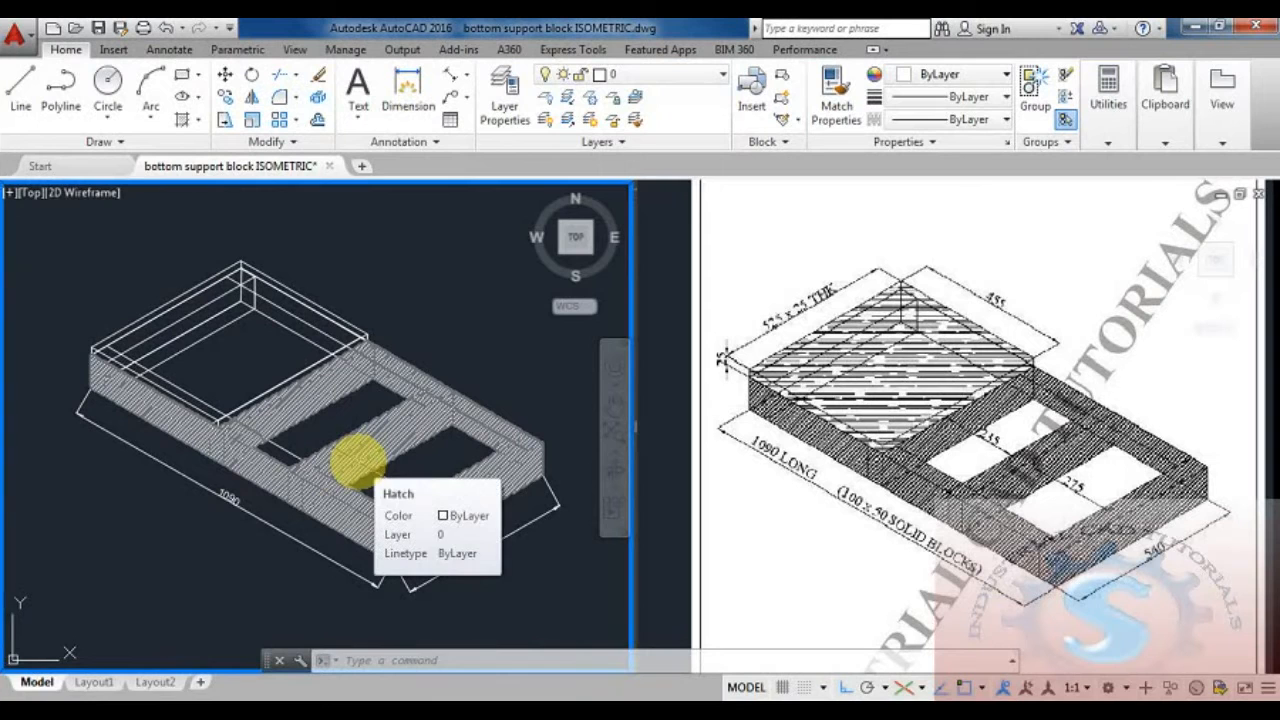
pyautogui.moveTo(311, 462); pyautogui.dragTo(300, 480, button='middle')
pyautogui.moveTo(355, 440); pyautogui.dragTo(358, 424, button='middle')
pyautogui.write('h')
pyautogui.press('Return')
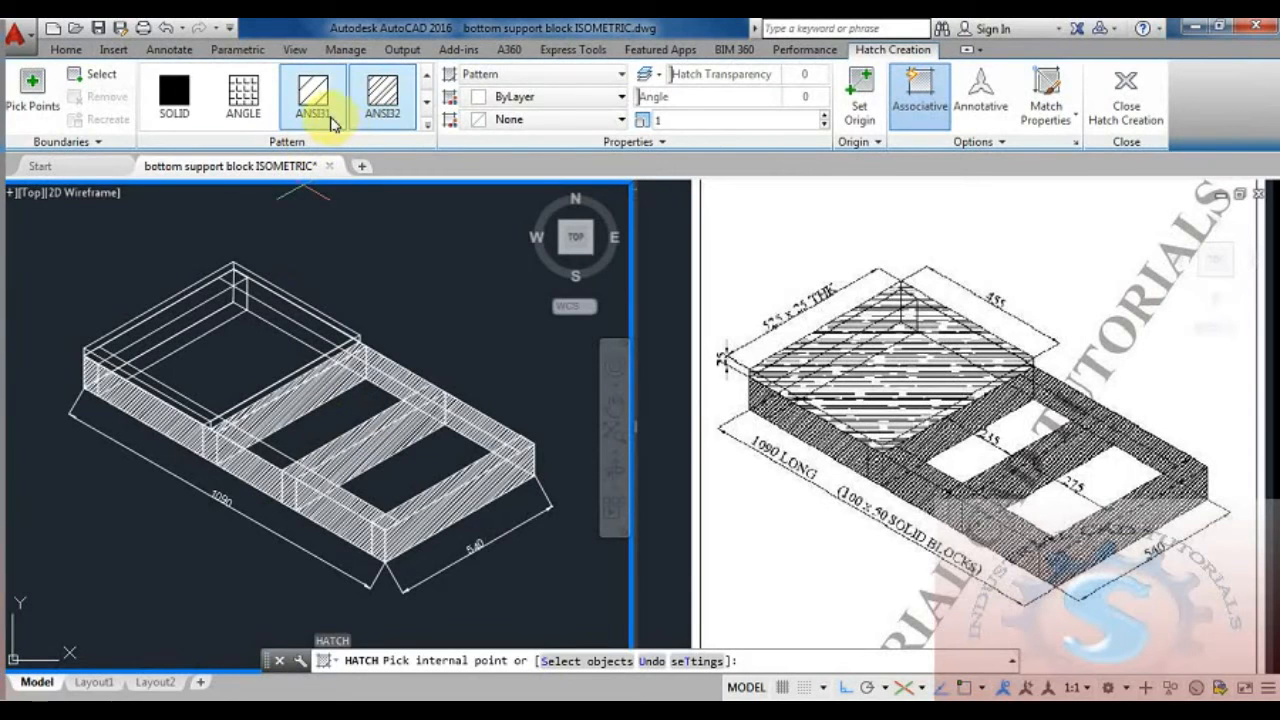
pyautogui.click(425, 107)
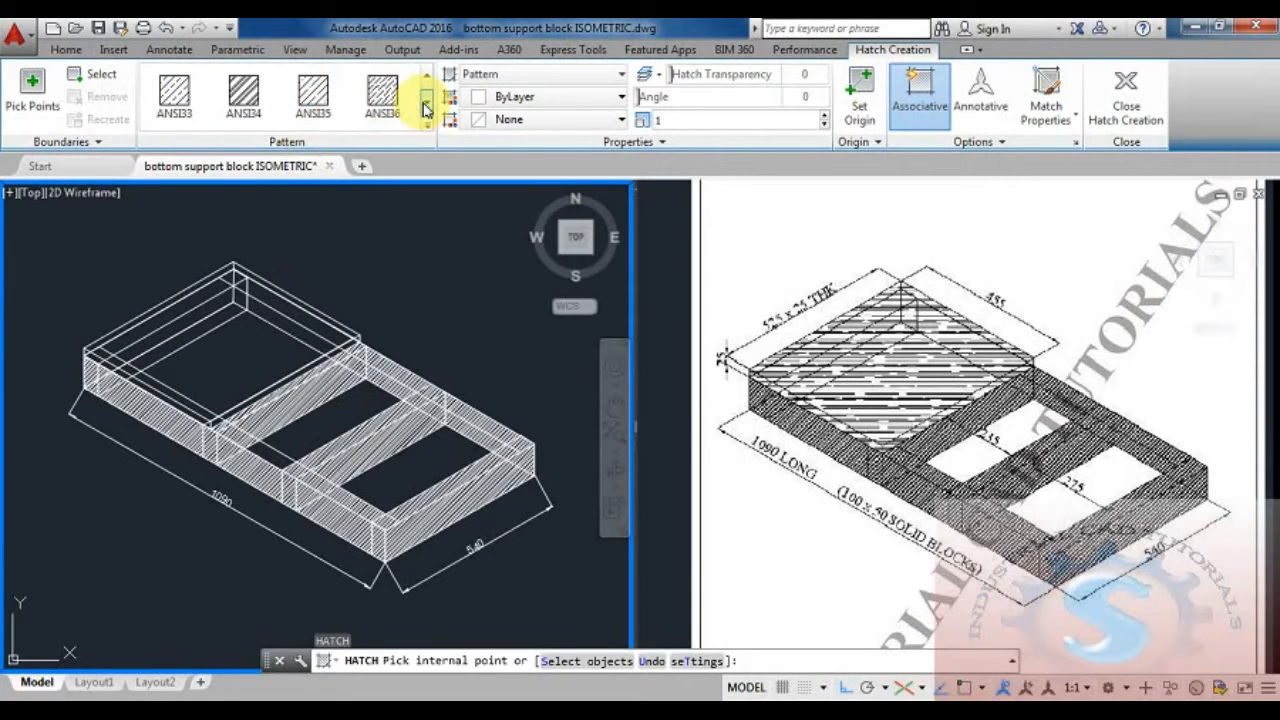
pyautogui.click(382, 95)
pyautogui.click(240, 340)
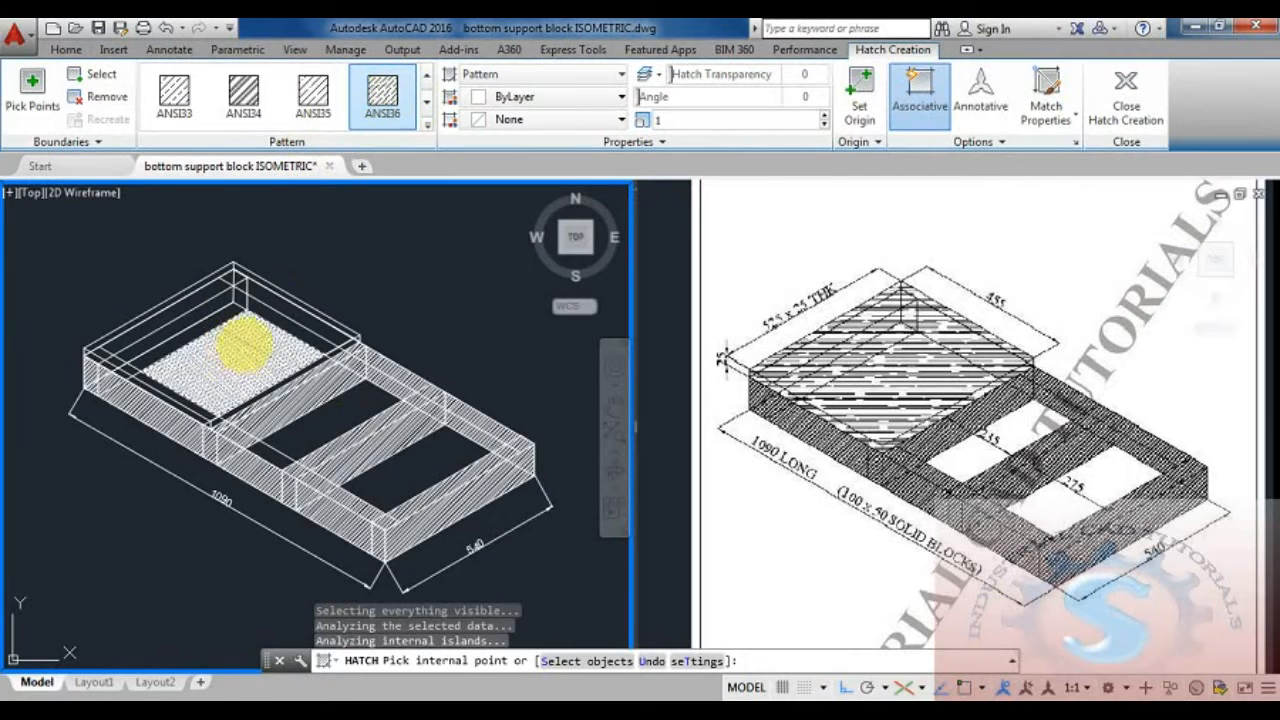
pyautogui.scroll(4, 245, 345)
pyautogui.scroll(-2, 250, 350)
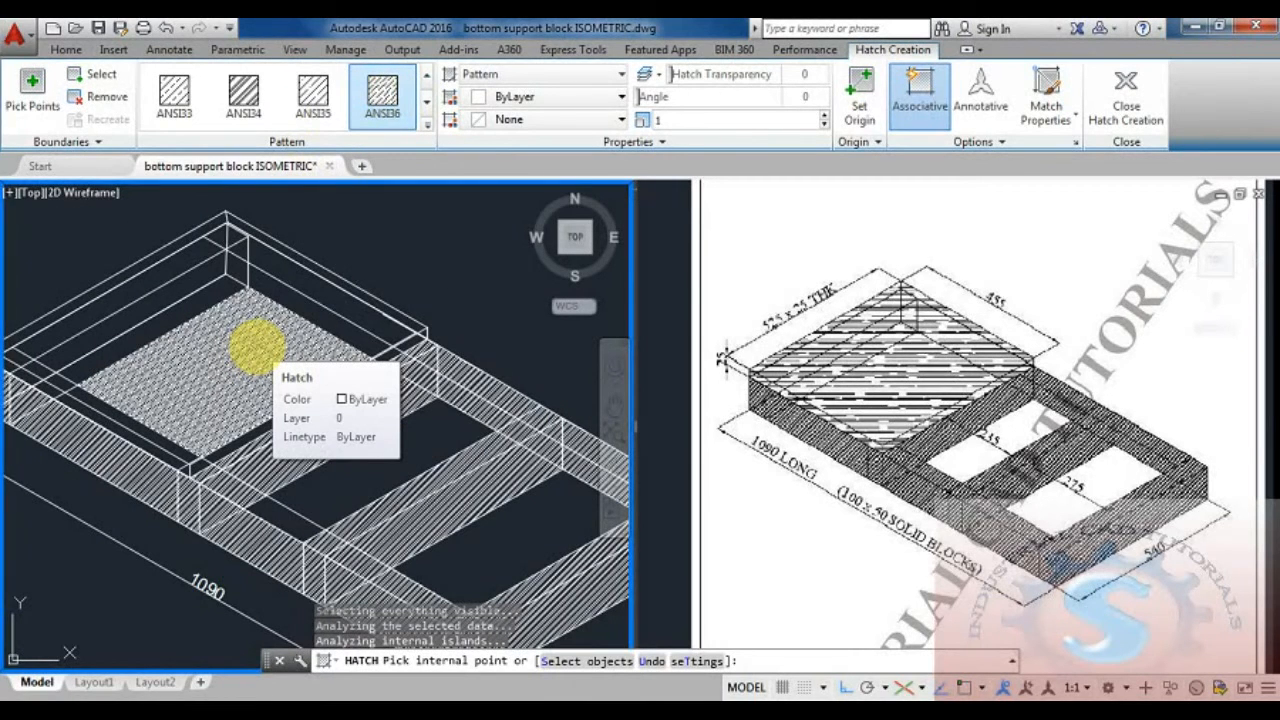
# Step: Fill the top plate's strips above the rear rail with ANSI36 hatch, from the inner region out to the plate's edge and corner
pyautogui.scroll(2, 314, 320)
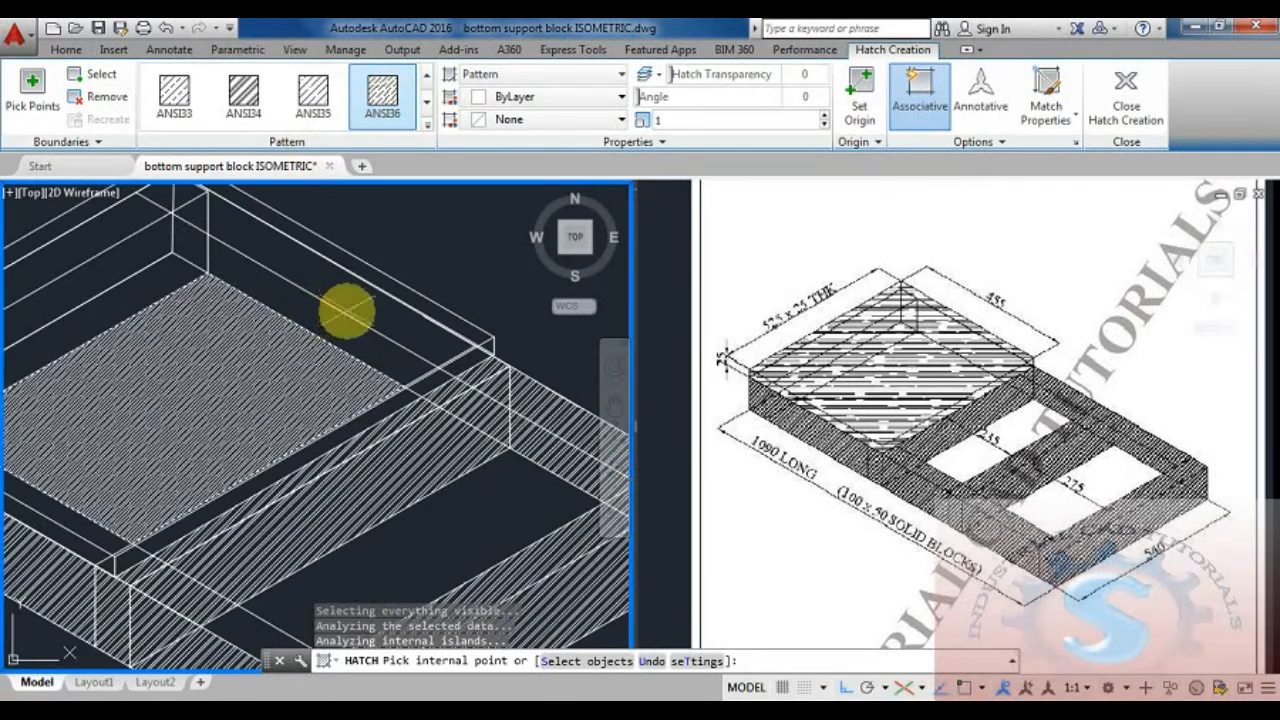
pyautogui.click(337, 327)
pyautogui.scroll(-1, 337, 327)
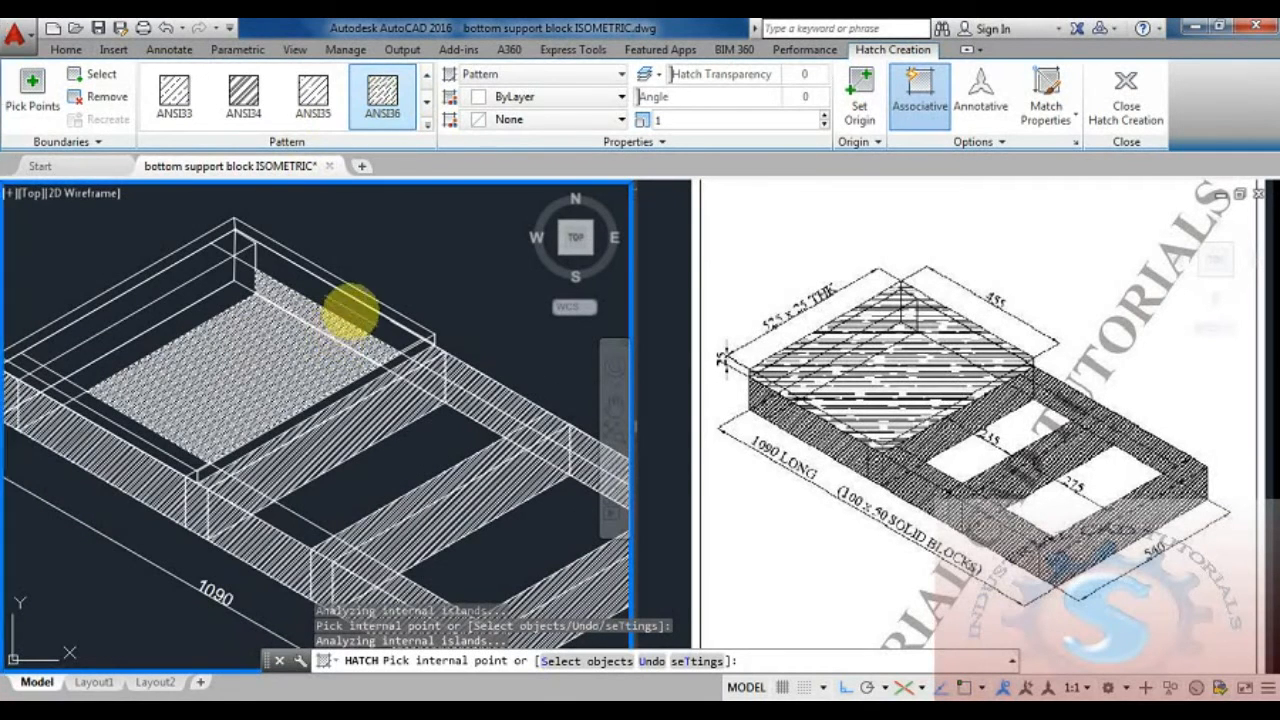
pyautogui.scroll(1, 357, 309)
pyautogui.scroll(1, 461, 392)
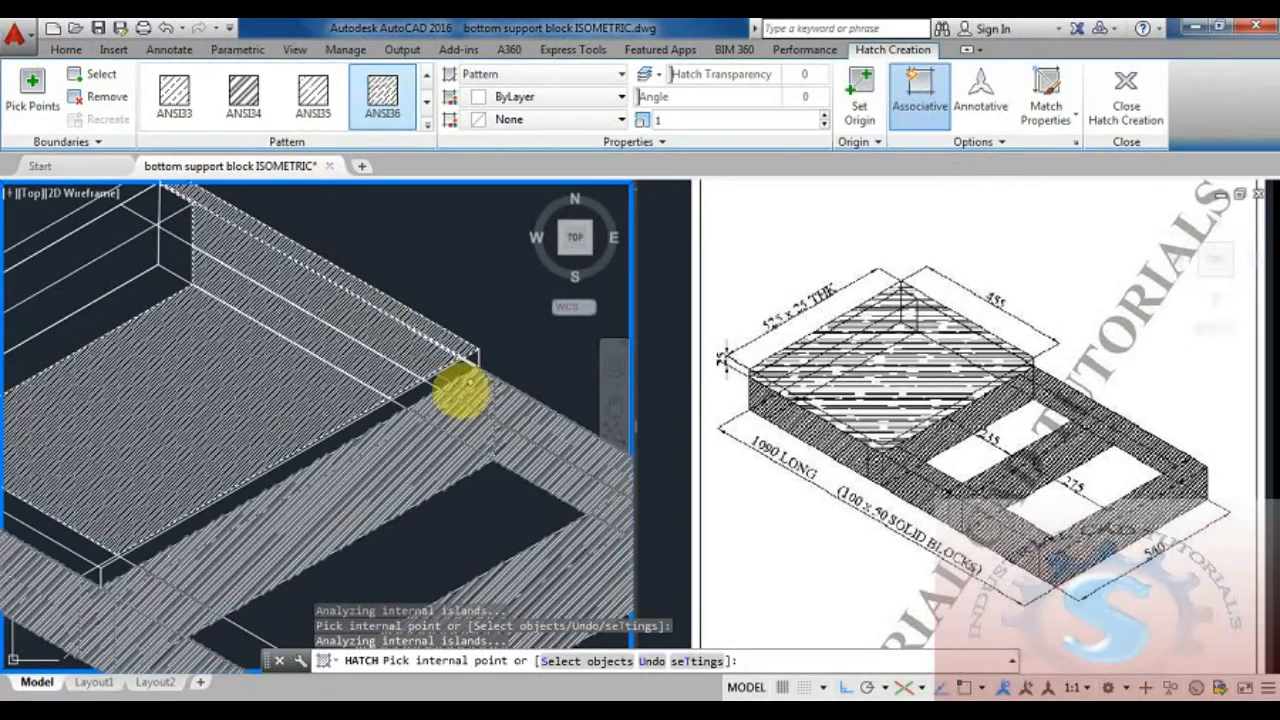
pyautogui.scroll(1, 457, 380)
pyautogui.scroll(1, 495, 310)
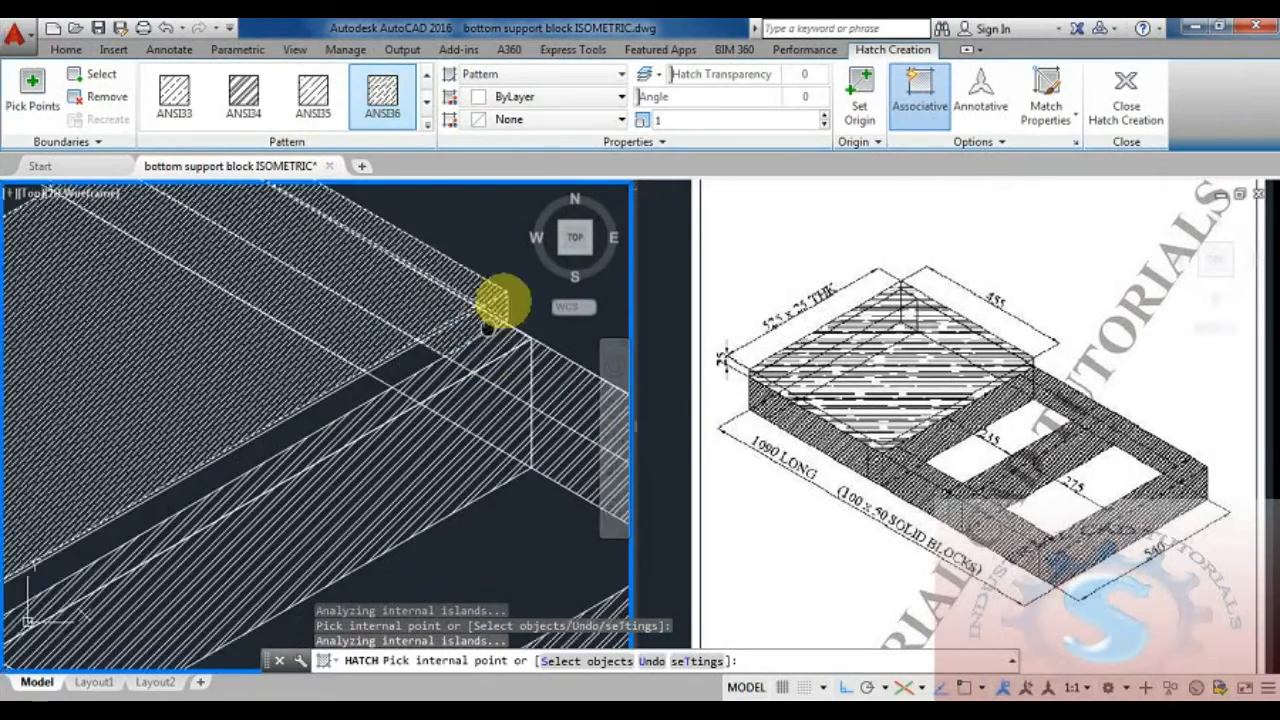
# Step: Extend the ANSI36 hatch over the plate's narrow strips above the exposed cross block and along the front rail to the far corner
pyautogui.scroll(3, 440, 300)
pyautogui.scroll(-5, 375, 345)
pyautogui.scroll(4, 315, 371)
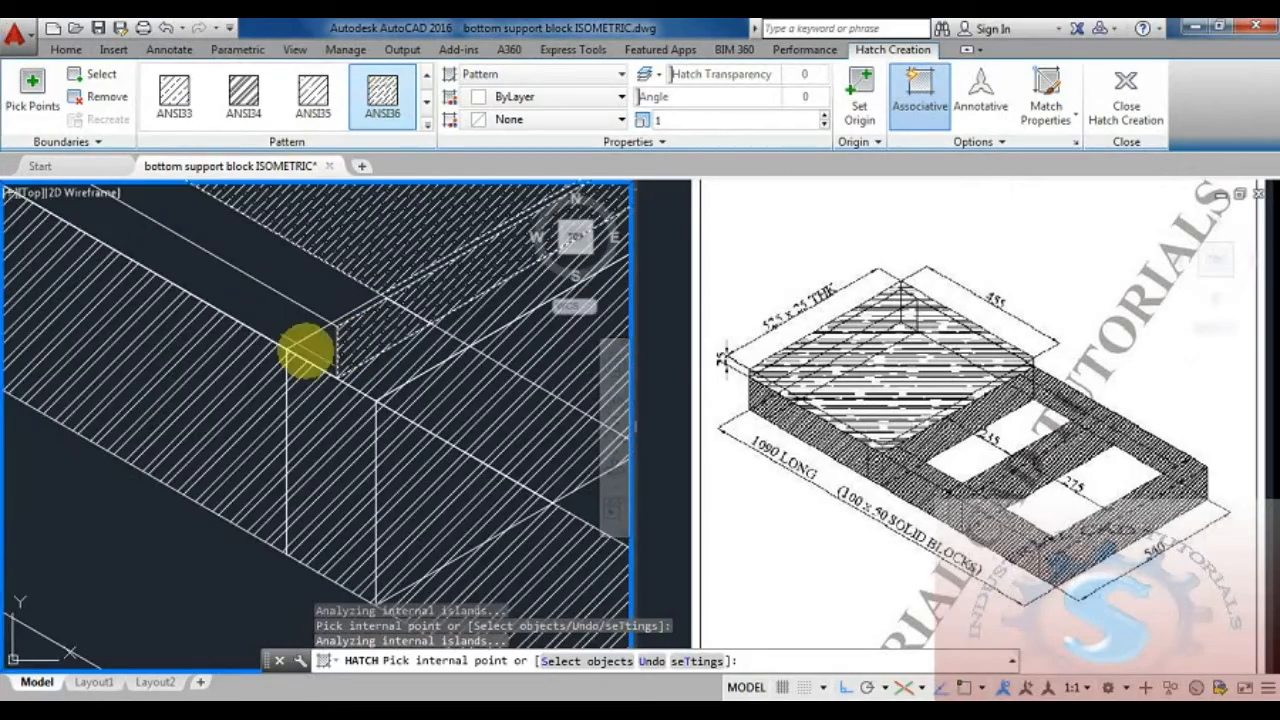
pyautogui.scroll(-4, 323, 346)
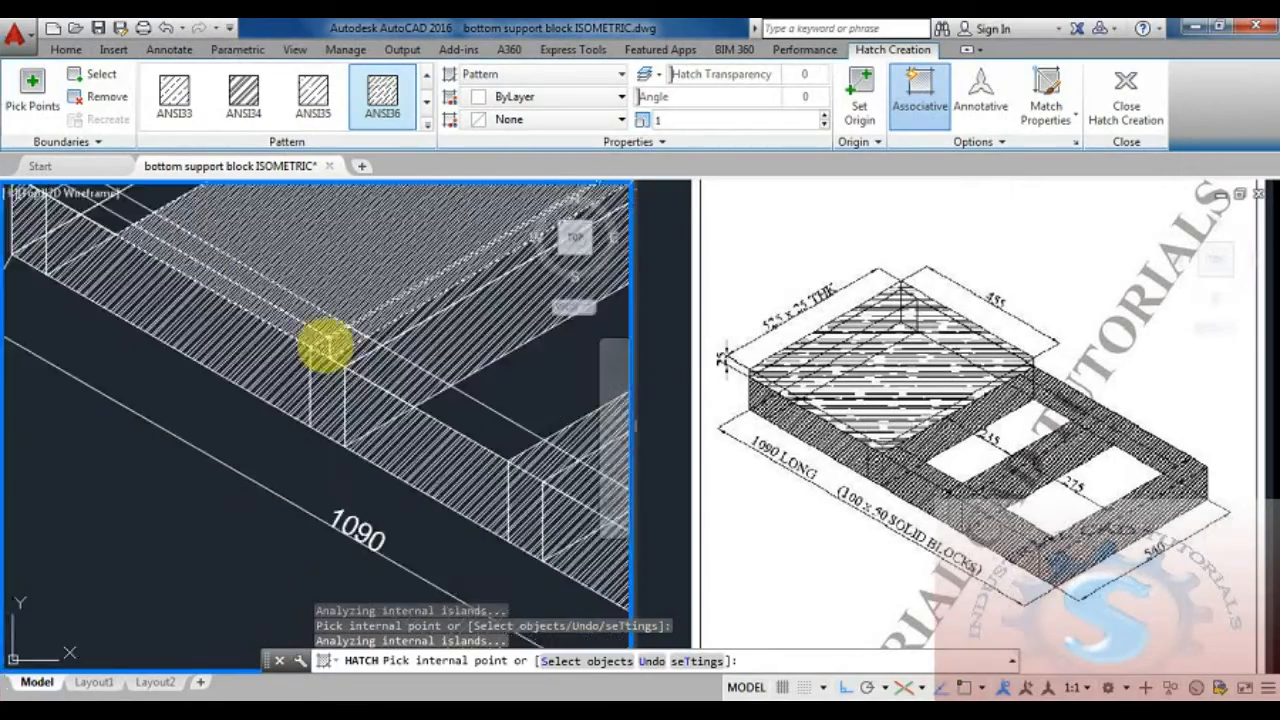
pyautogui.scroll(5, 200, 380)
pyautogui.scroll(-2, 162, 318)
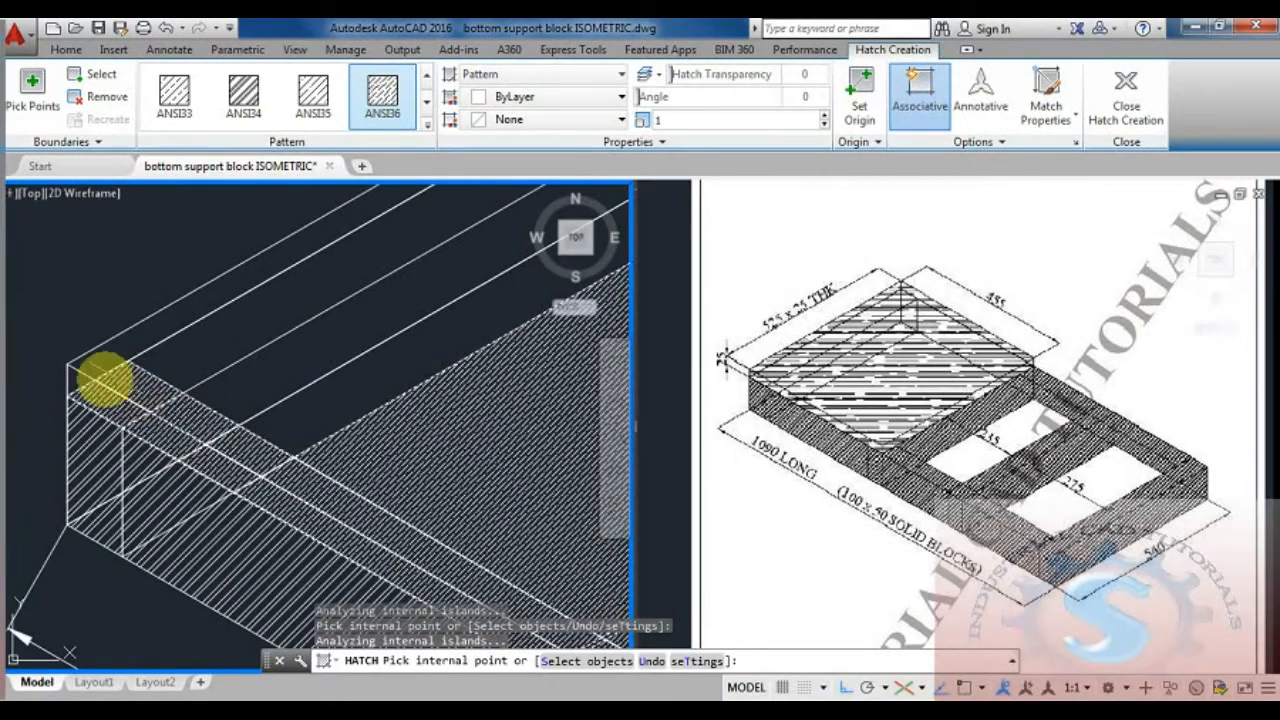
# Step: Fill the remaining plate areas over the far end block and at the rear corner with ANSI36, and finish the hatch
pyautogui.scroll(-3, 265, 372)
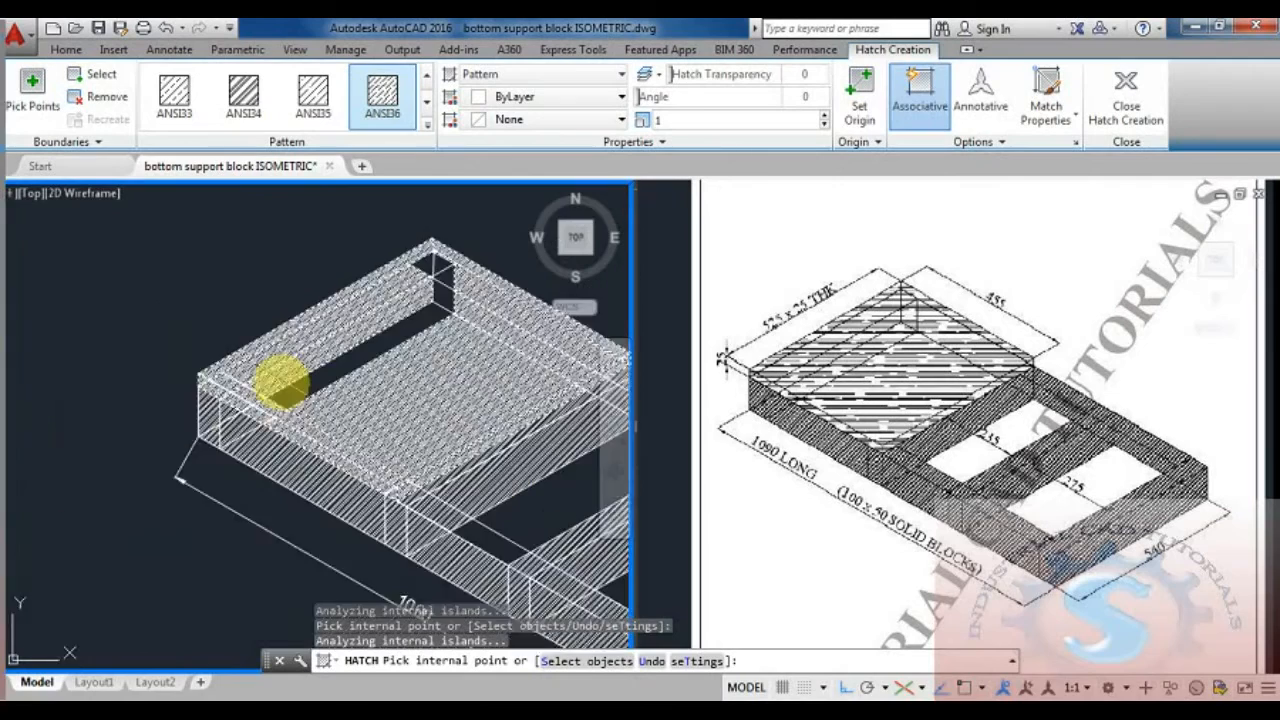
pyautogui.scroll(3, 306, 335)
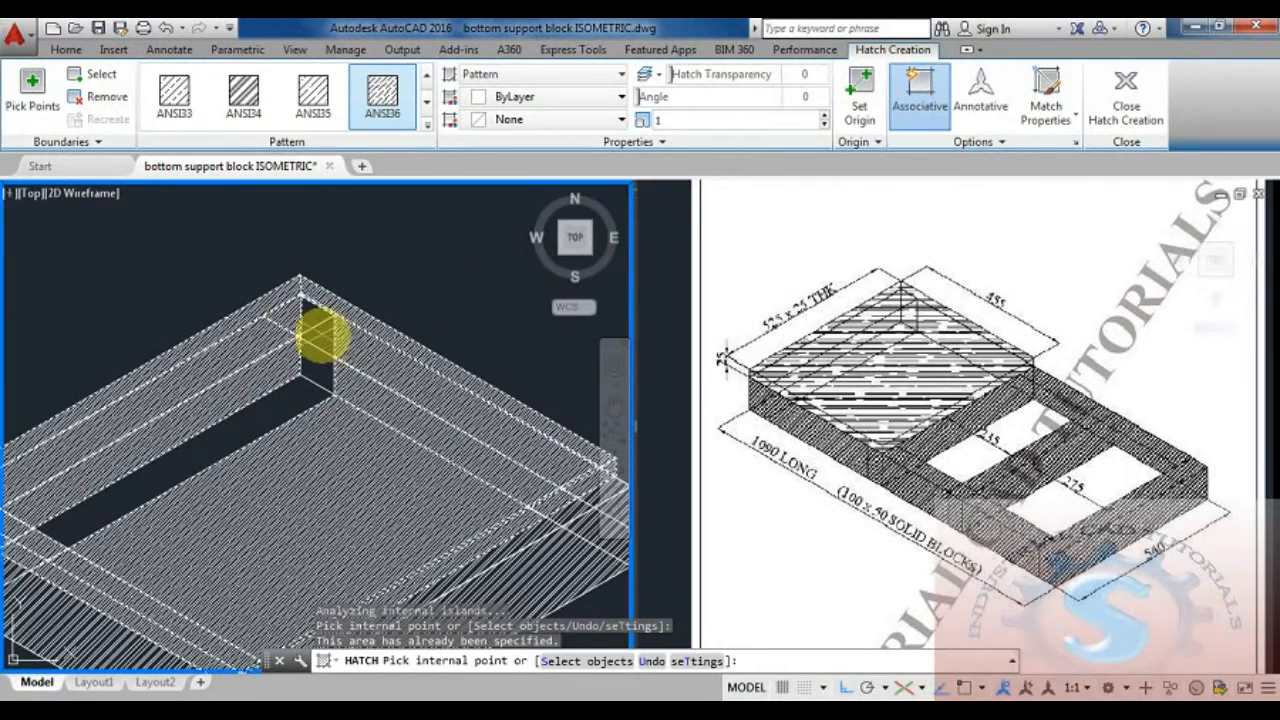
pyautogui.scroll(-2, 286, 394)
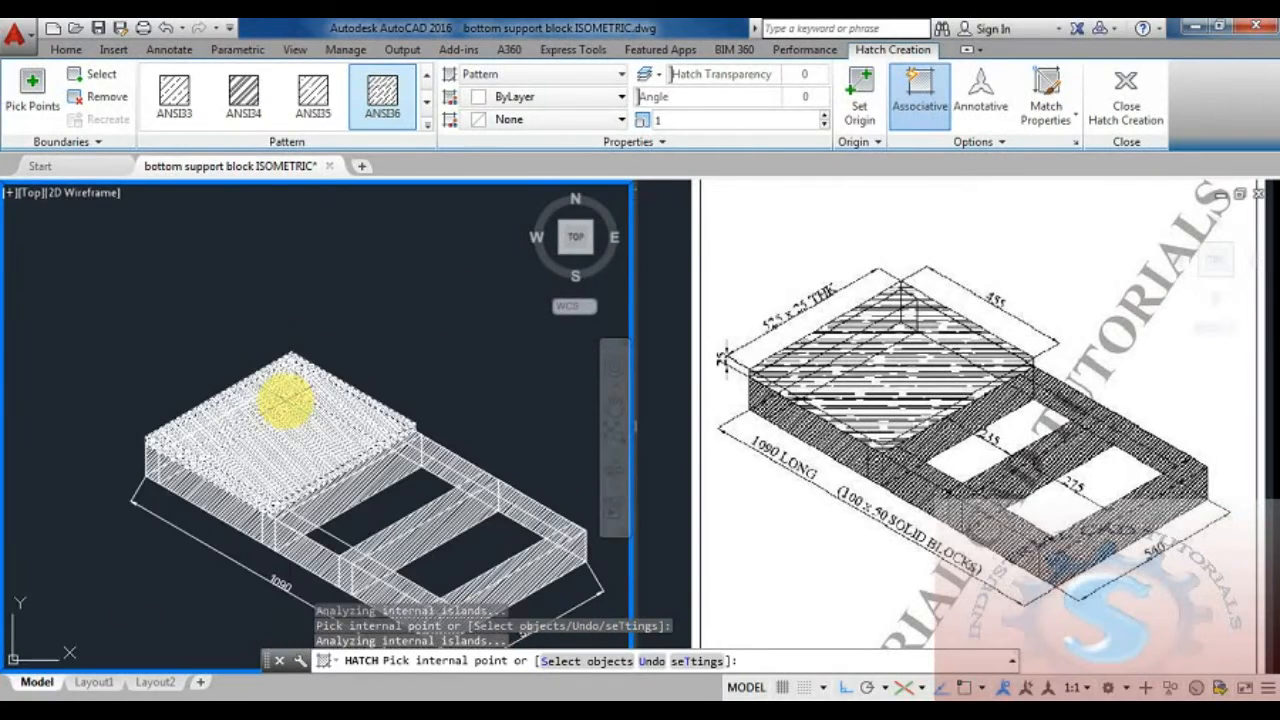
pyautogui.scroll(2, 285, 410)
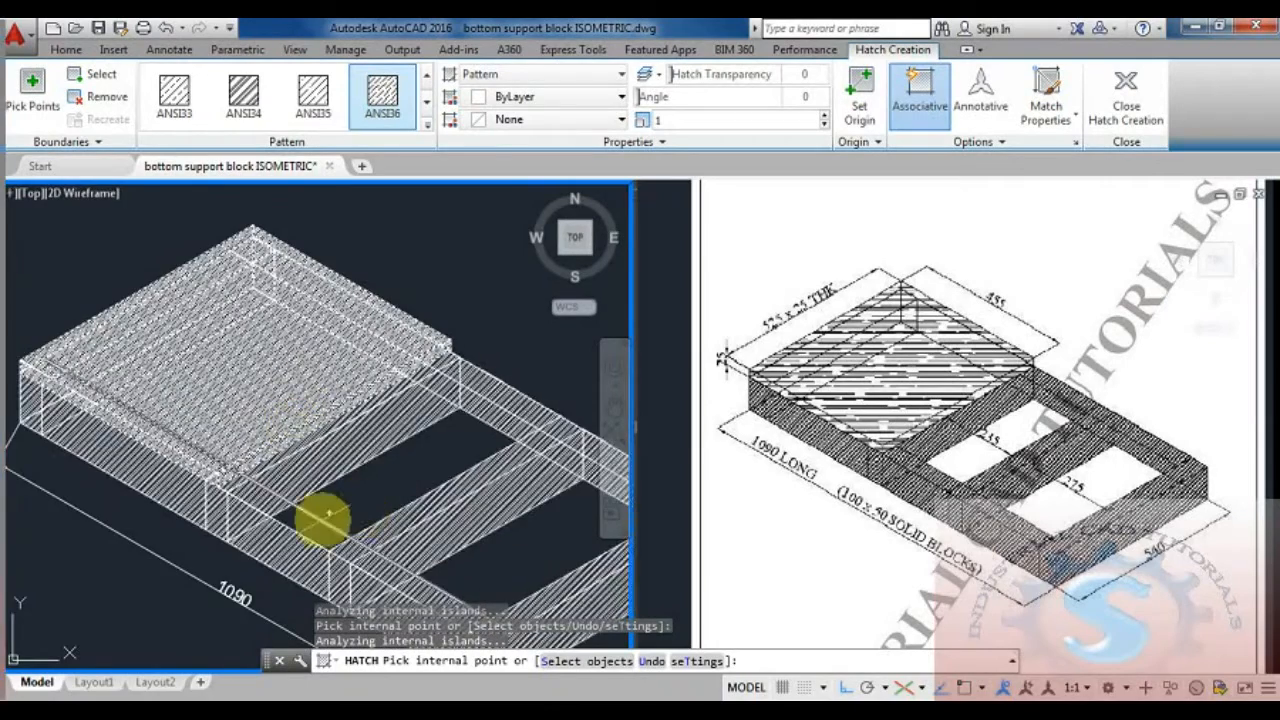
pyautogui.scroll(-2, 316, 470)
pyautogui.scroll(4, 357, 466)
pyautogui.scroll(-3, 360, 450)
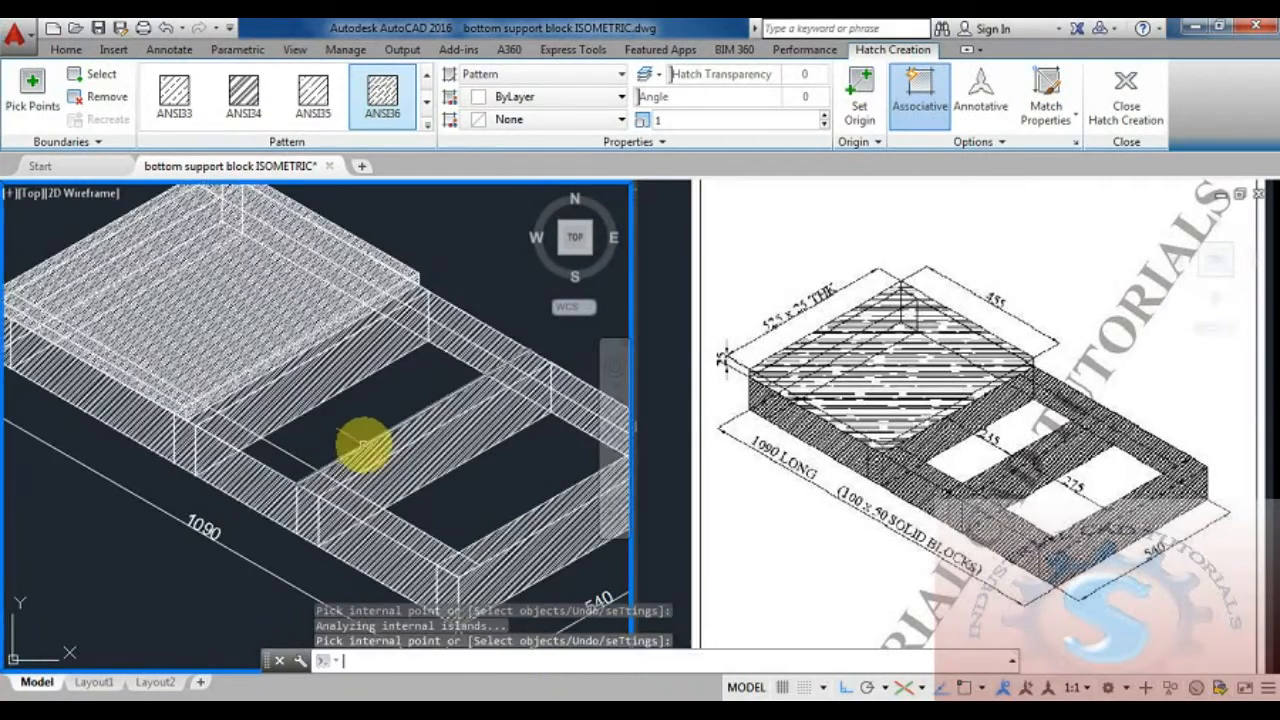
pyautogui.press('Return')
# Step: Select the top plate's ANSI36 hatch and set its scale to 8
pyautogui.scroll(5, 323, 420)
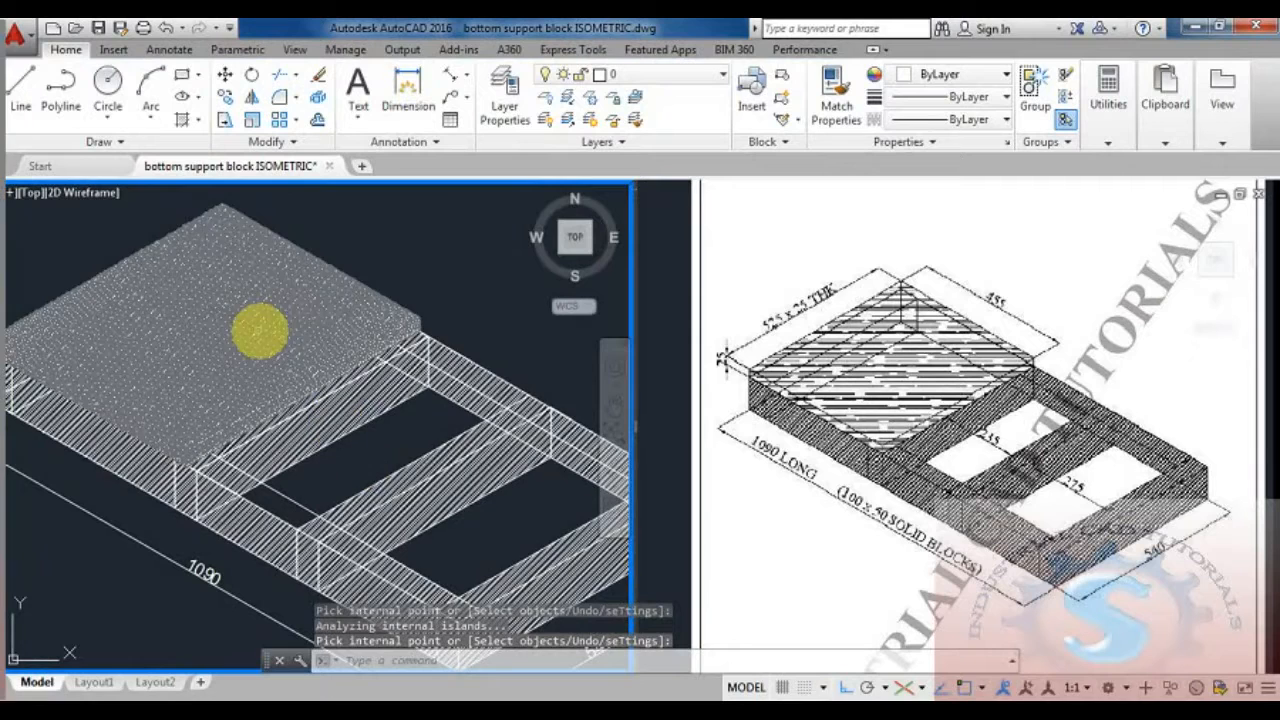
pyautogui.click(272, 375)
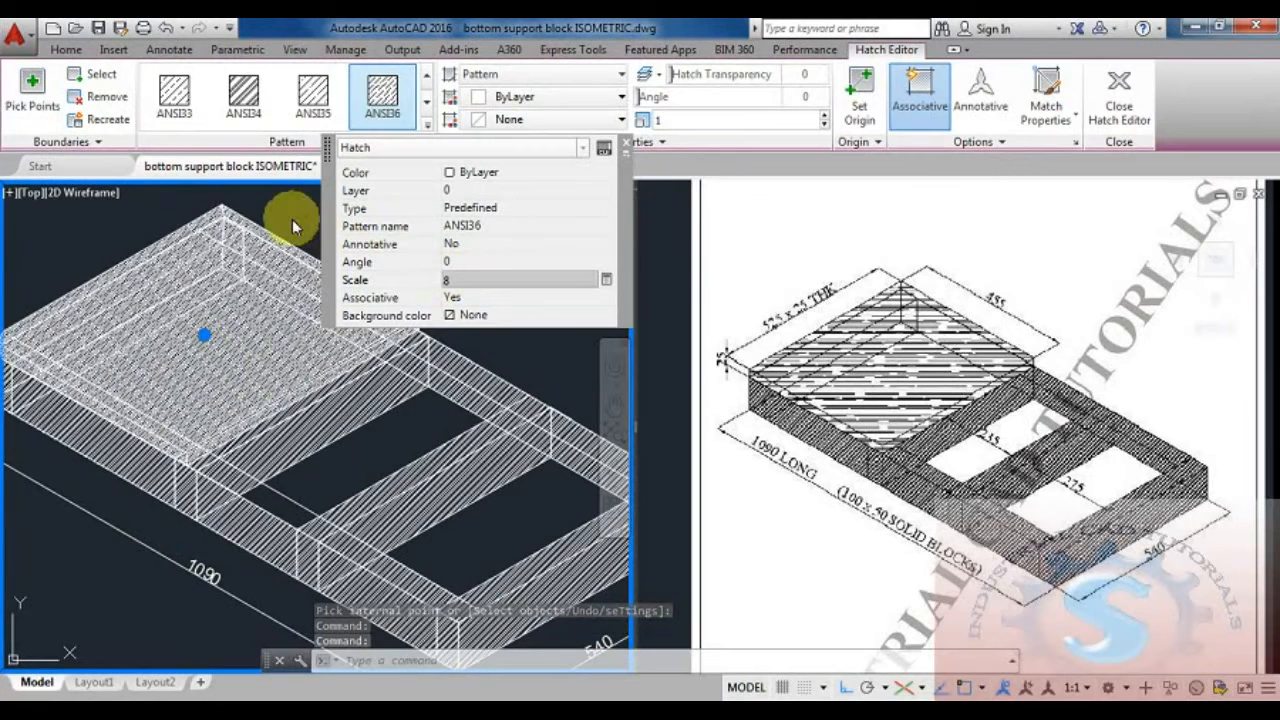
pyautogui.press('Return')
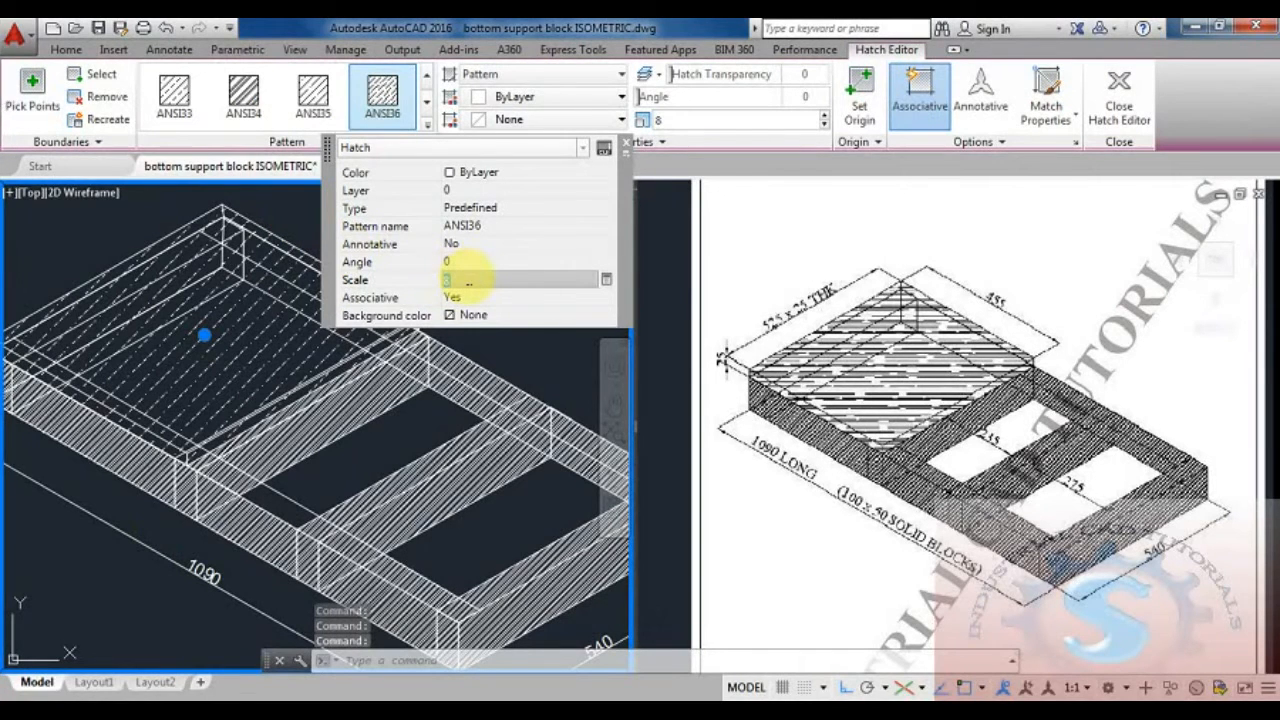
# Step: Reduce the top plate hatch's scale to 5 and deselect the hatch
pyautogui.write('5')
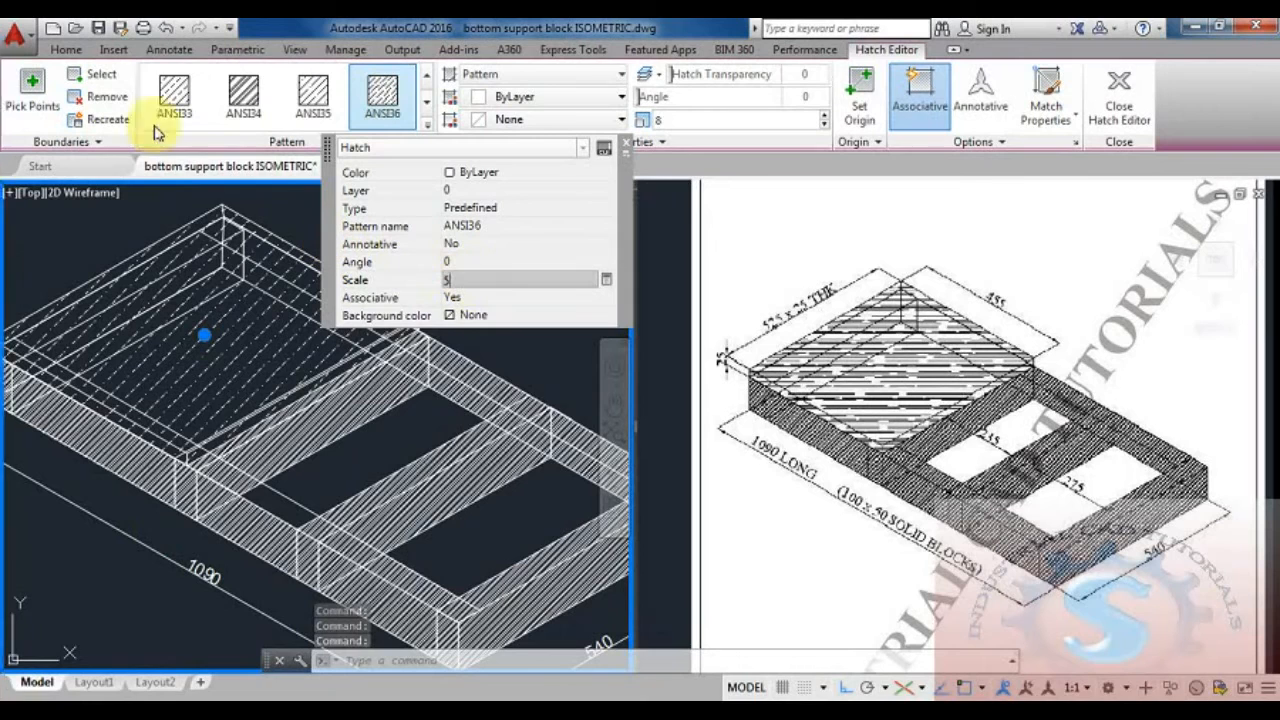
pyautogui.click(287, 203)
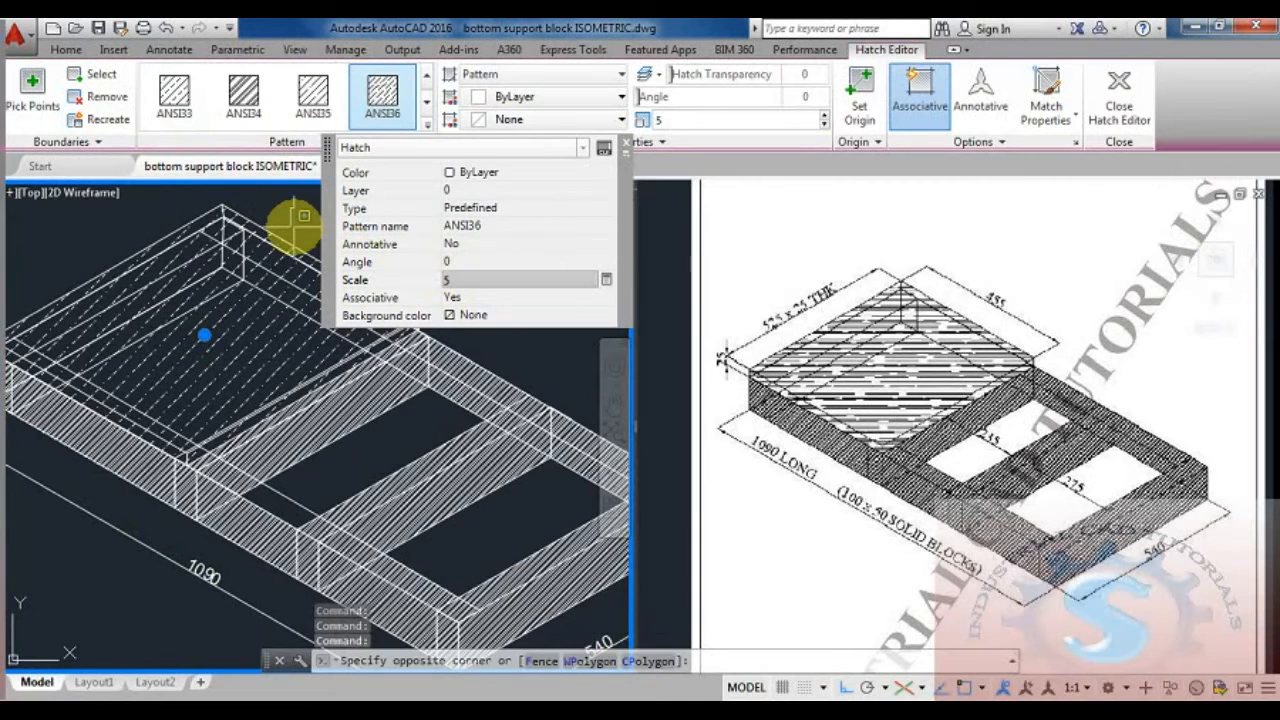
pyautogui.click(278, 216)
pyautogui.press('Escape')
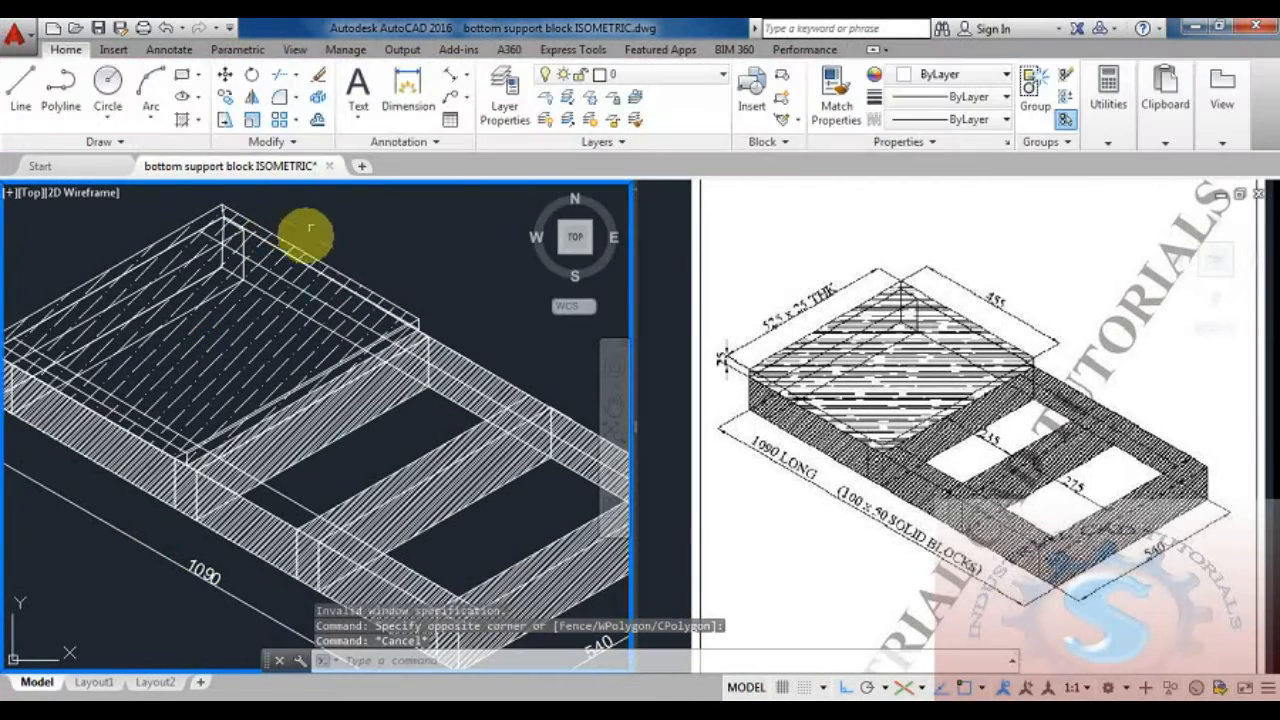
pyautogui.press('Escape')
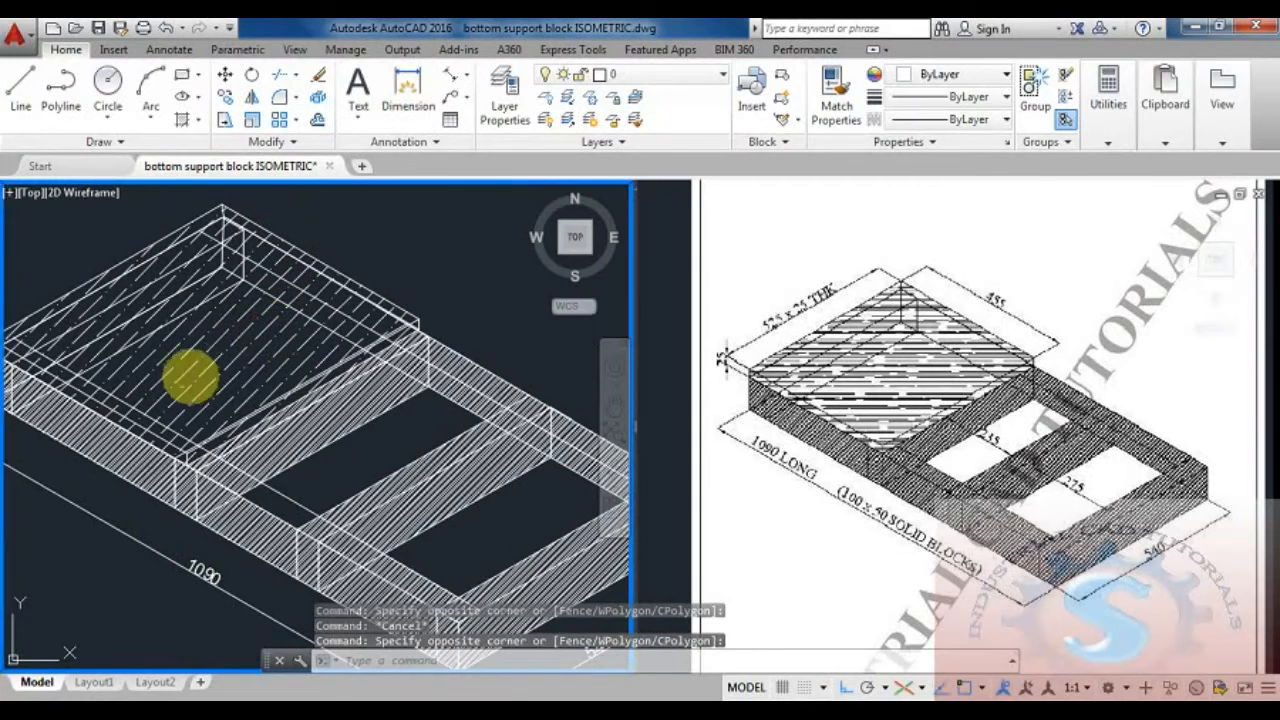
# Step: Select the top plate hatch again, set its scale to 3 and deselect it
pyautogui.click(275, 375)
pyautogui.click(455, 282)
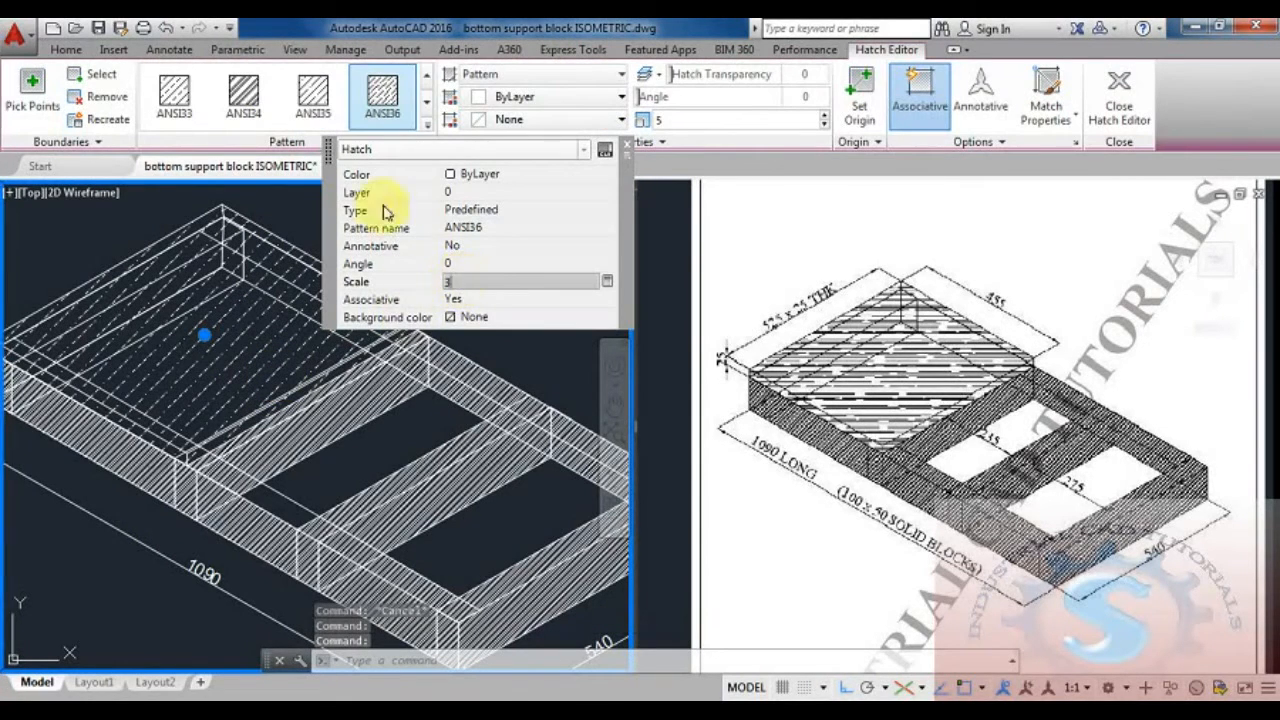
pyautogui.press('Return')
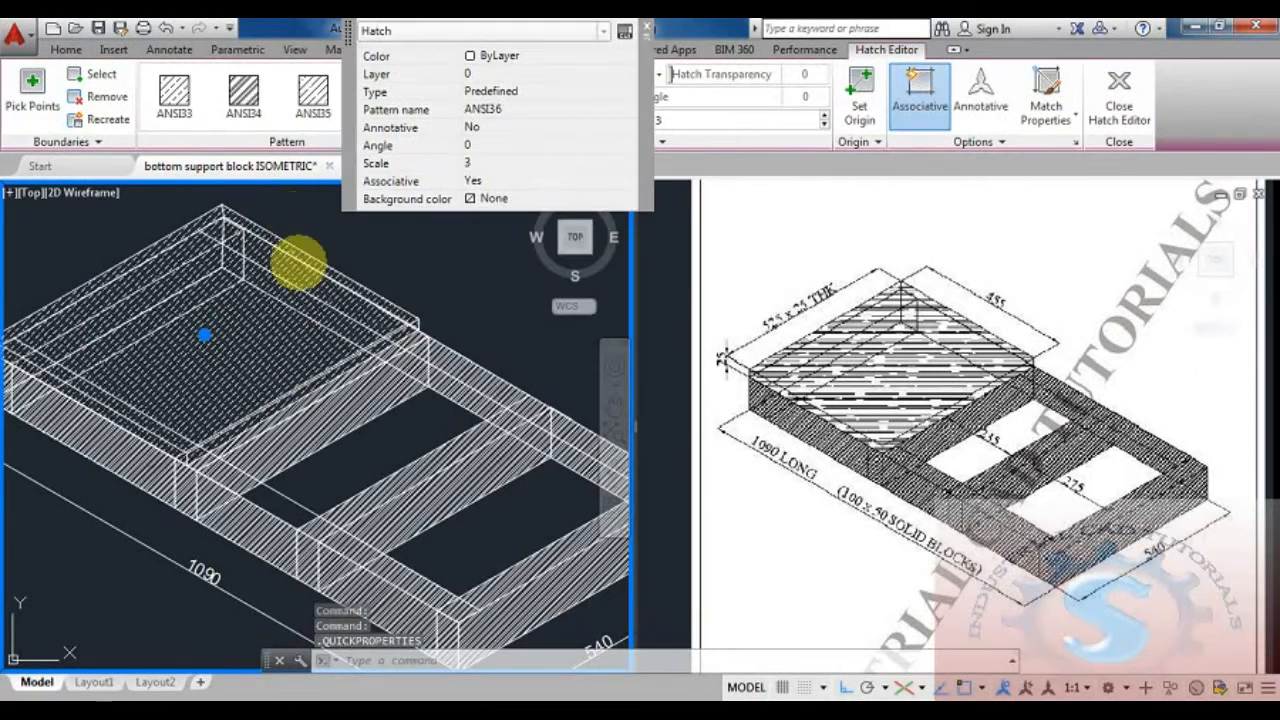
pyautogui.press('Escape')
pyautogui.press('Escape')
pyautogui.scroll(-4, 443, 300)
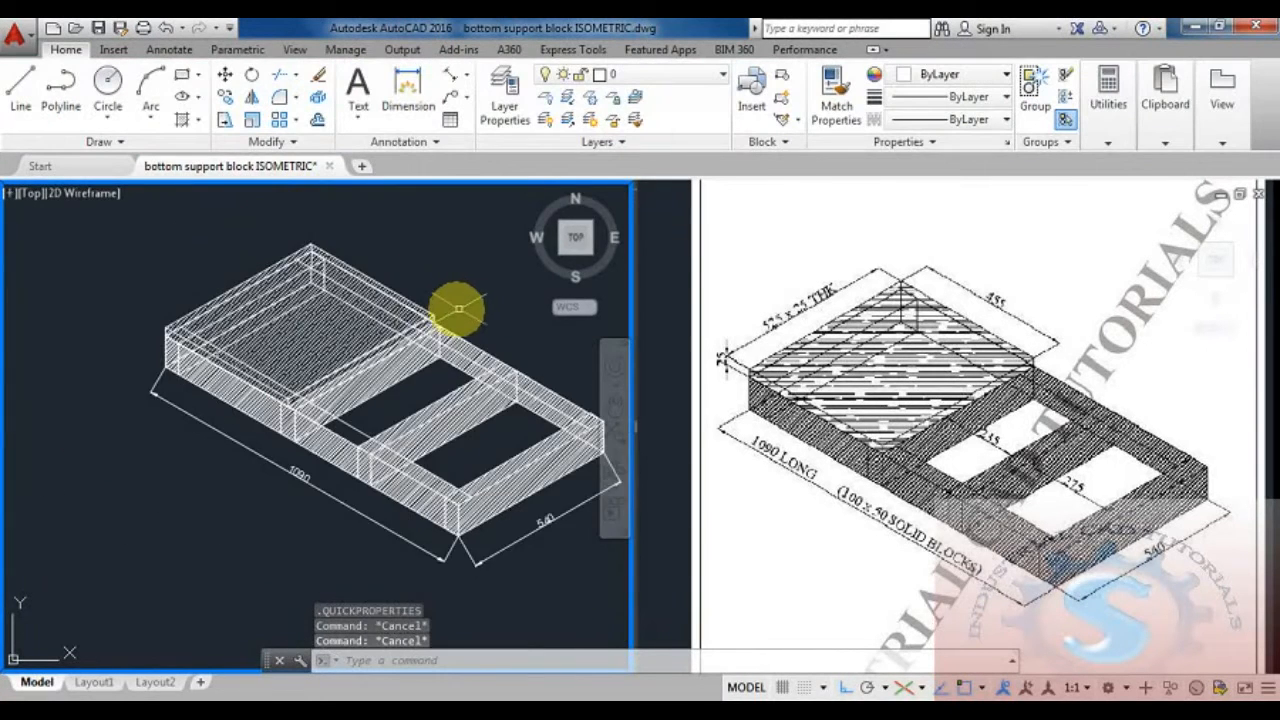
pyautogui.moveTo(369, 376)
pyautogui.mouseDown(button='middle')
pyautogui.moveTo(357, 393)
pyautogui.moveTo(374, 382)
pyautogui.mouseUp(button='middle')
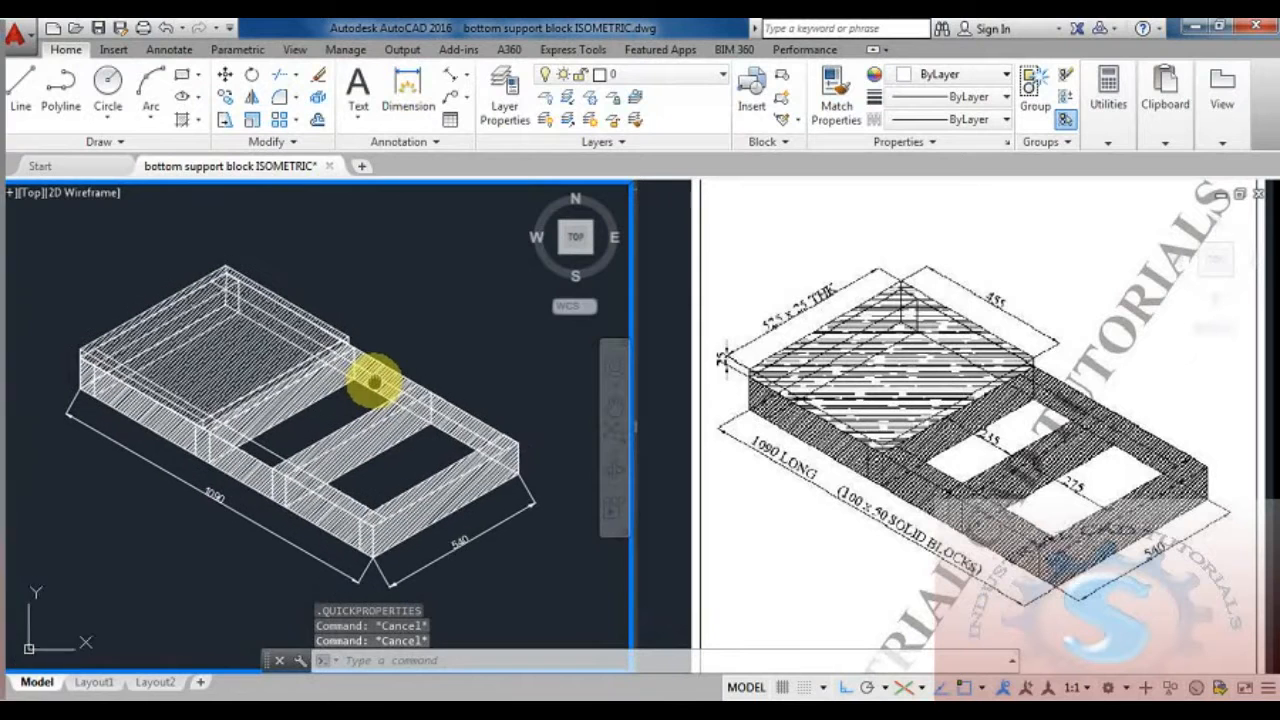
# Step: Set the top plate hatch's scale back to 5 and clear the selection
pyautogui.click(247, 355)
pyautogui.scroll(3, 257, 363)
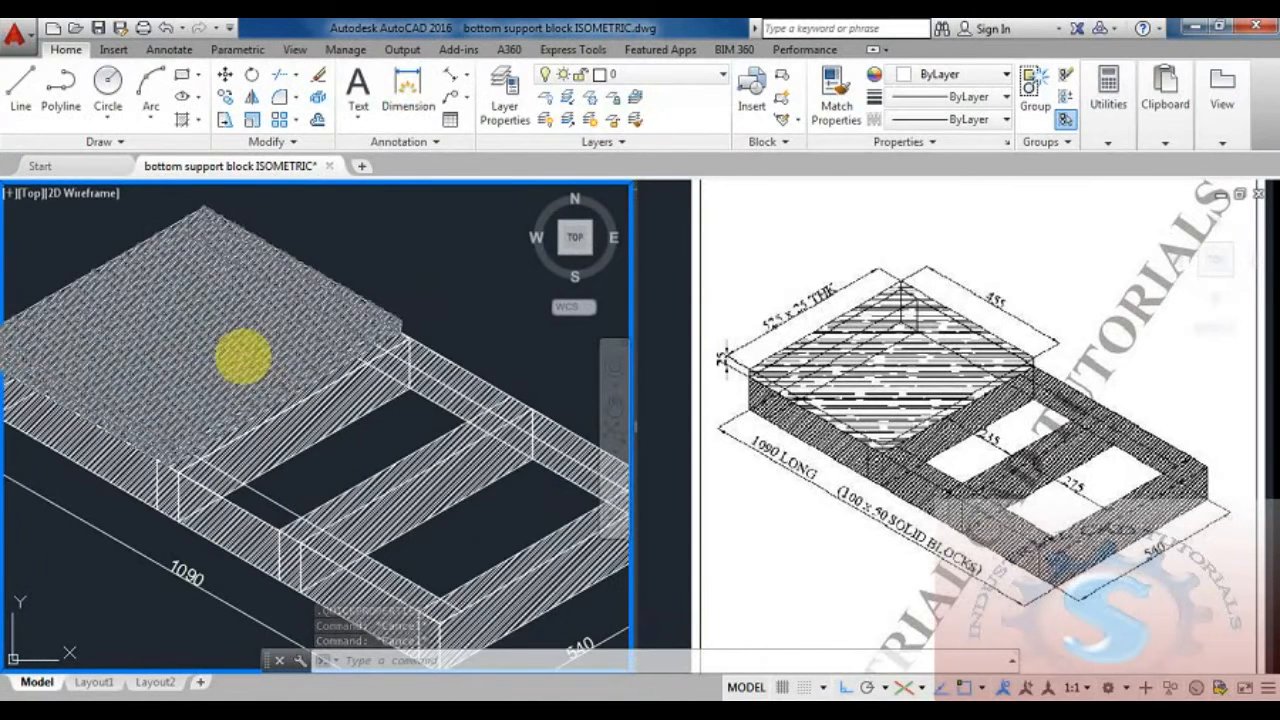
pyautogui.click(240, 357)
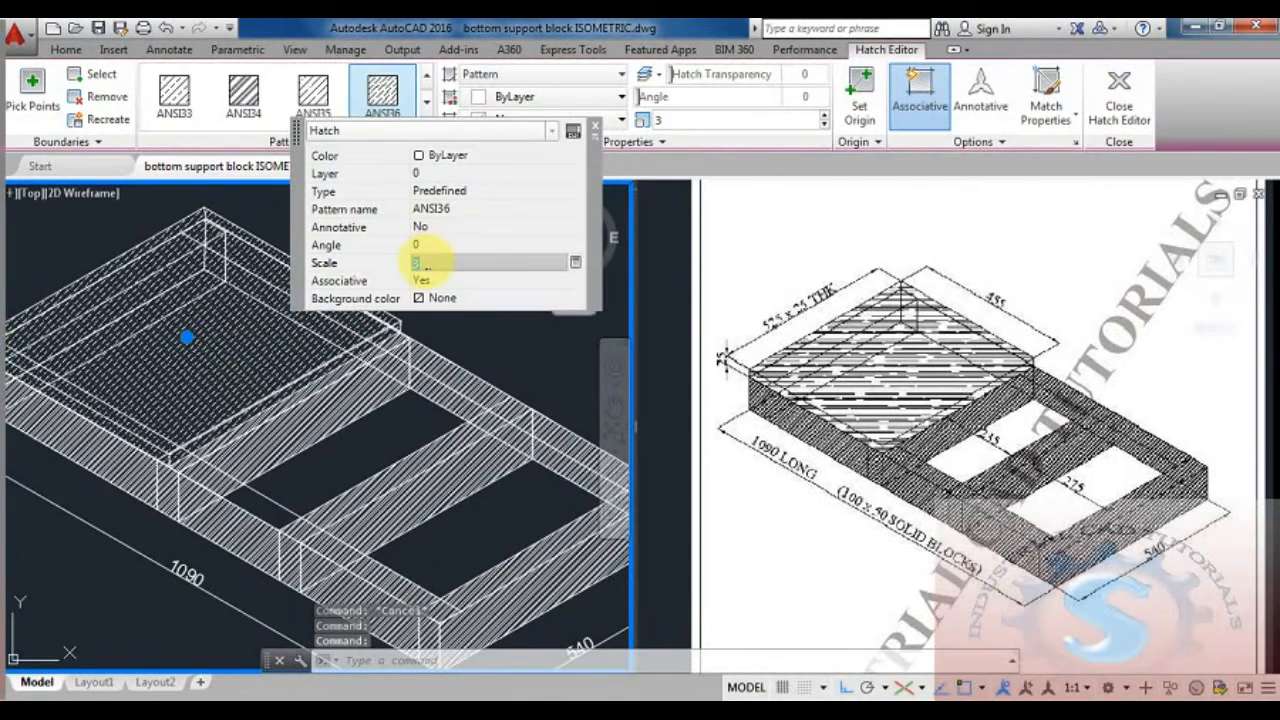
pyautogui.press('Return')
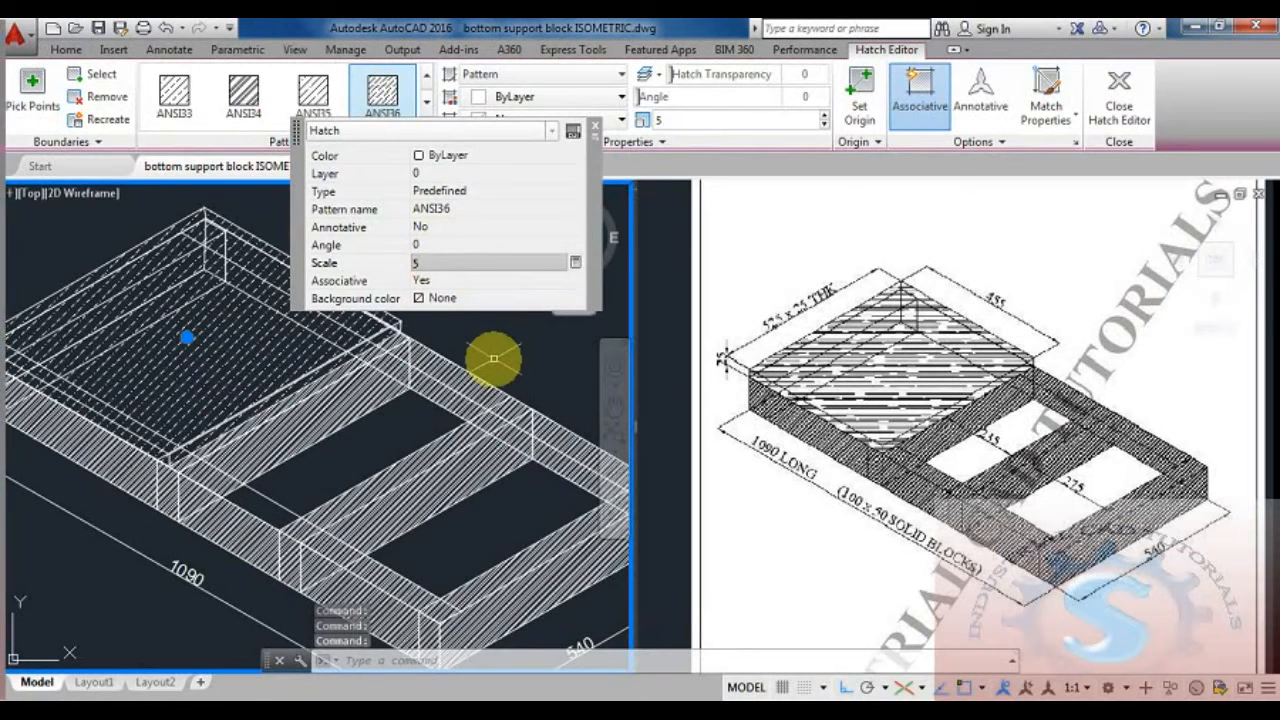
pyautogui.press('Escape')
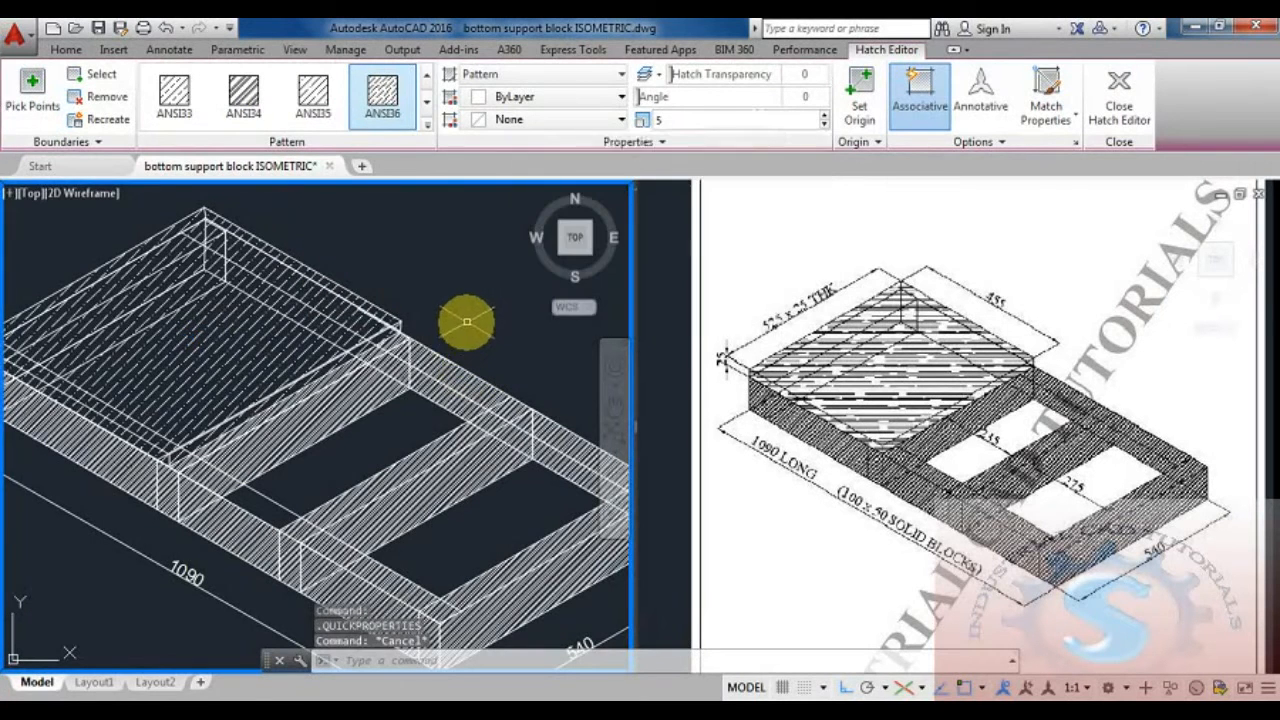
pyautogui.scroll(-5, 466, 318)
pyautogui.scroll(2, 414, 337)
pyautogui.moveTo(449, 318)
pyautogui.mouseDown(button='middle')
pyautogui.moveTo(391, 346)
pyautogui.moveTo(398, 327)
pyautogui.mouseUp(button='middle')
pyautogui.moveTo(405, 519); pyautogui.dragTo(408, 523, button='middle')
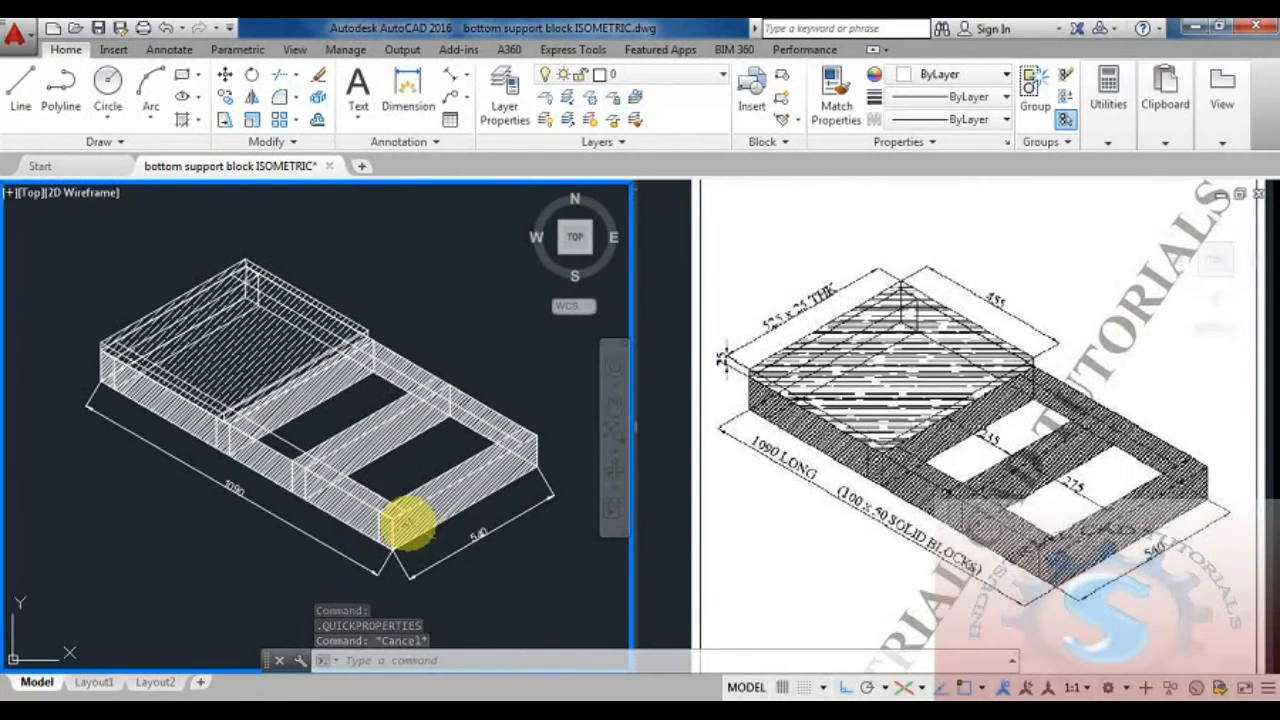
pyautogui.press('Escape')
# Step: Use DIMEDIT with the Oblique option to give the 1090 dimension along the front rail an obliquing angle of 30
pyautogui.scroll(2, 277, 560)
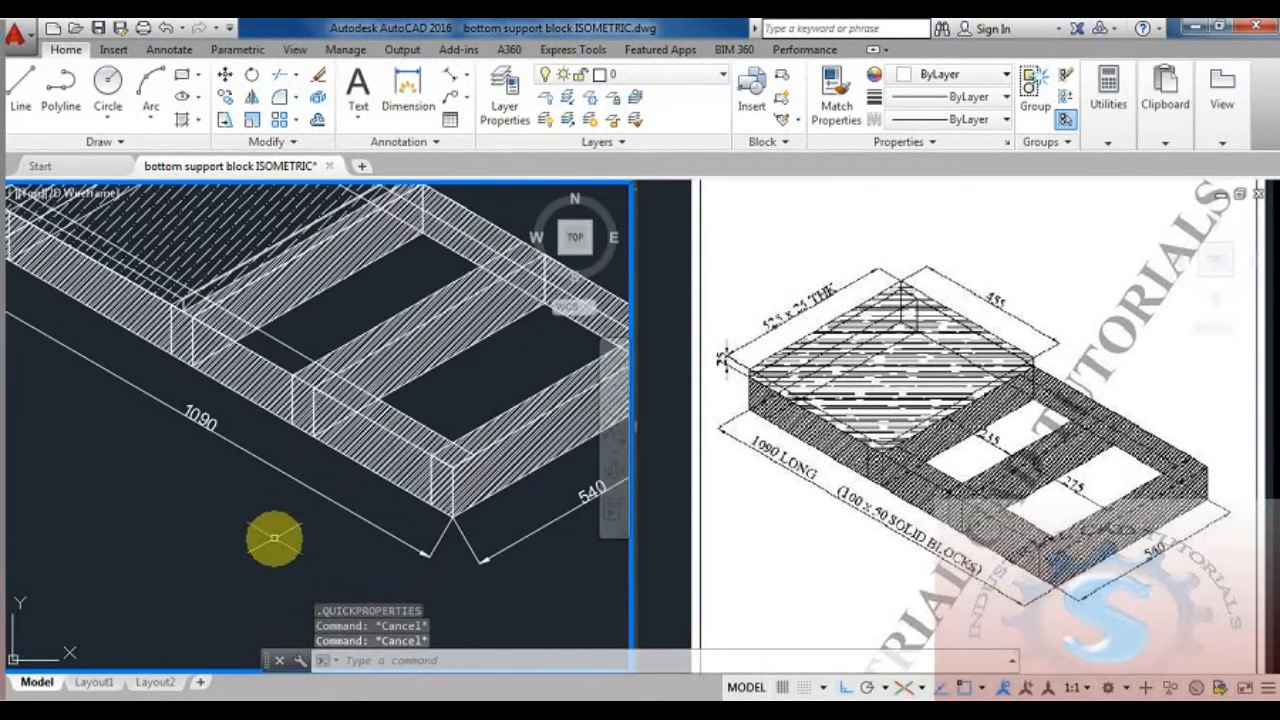
pyautogui.moveTo(273, 501)
pyautogui.mouseDown(button='middle')
pyautogui.moveTo(316, 529)
pyautogui.moveTo(293, 515)
pyautogui.mouseUp(button='middle')
pyautogui.press('Escape')
pyautogui.write('DIMEC')
pyautogui.write('IT')
pyautogui.press('Return')
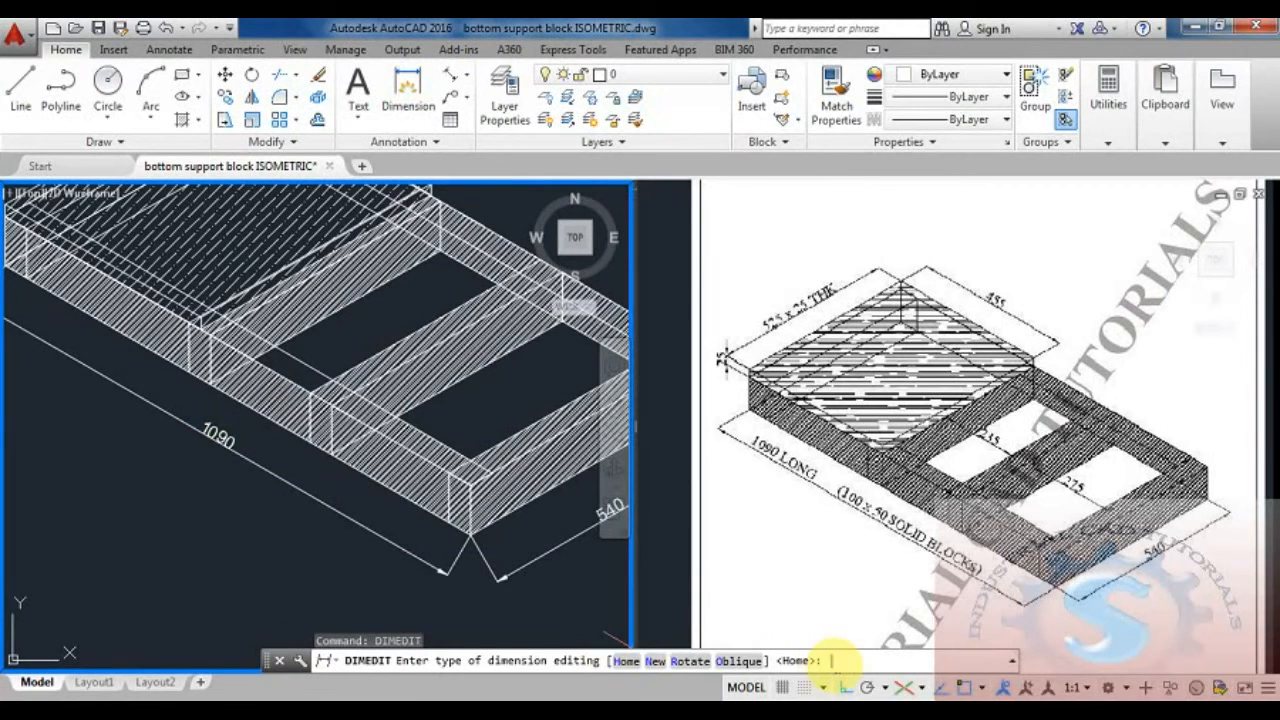
pyautogui.write('o')
pyautogui.press('Return')
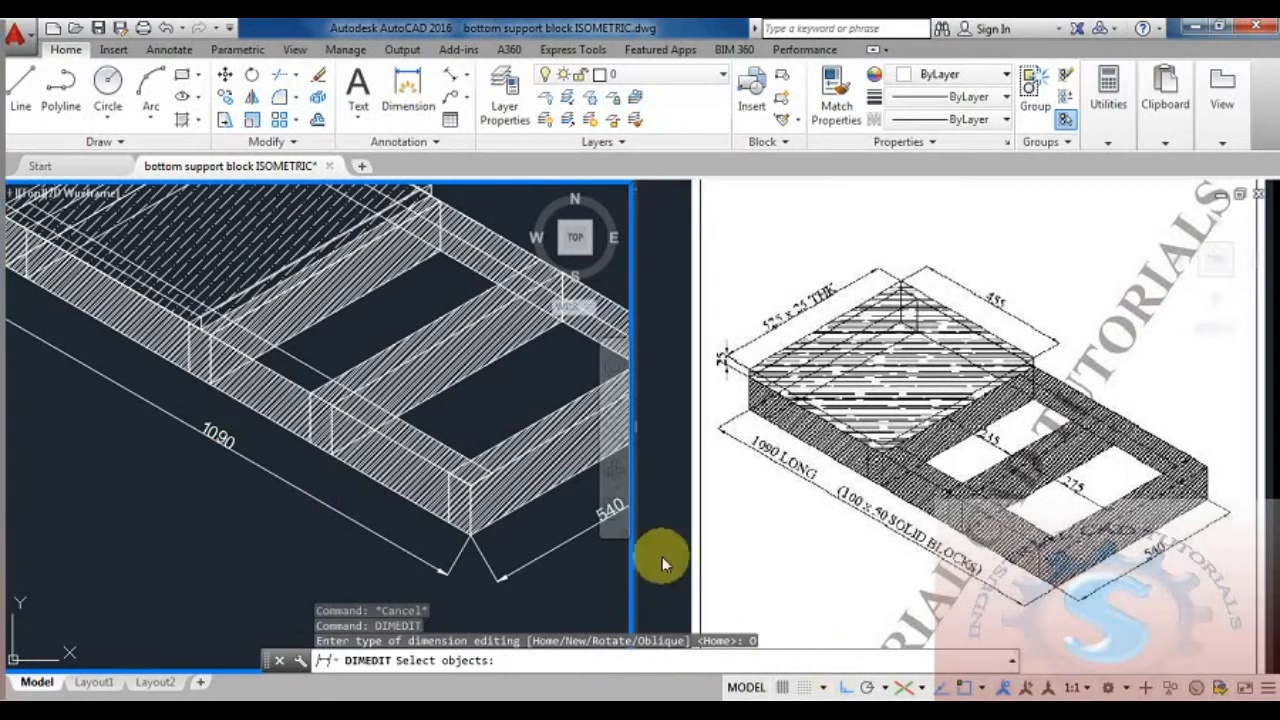
pyautogui.click(241, 462)
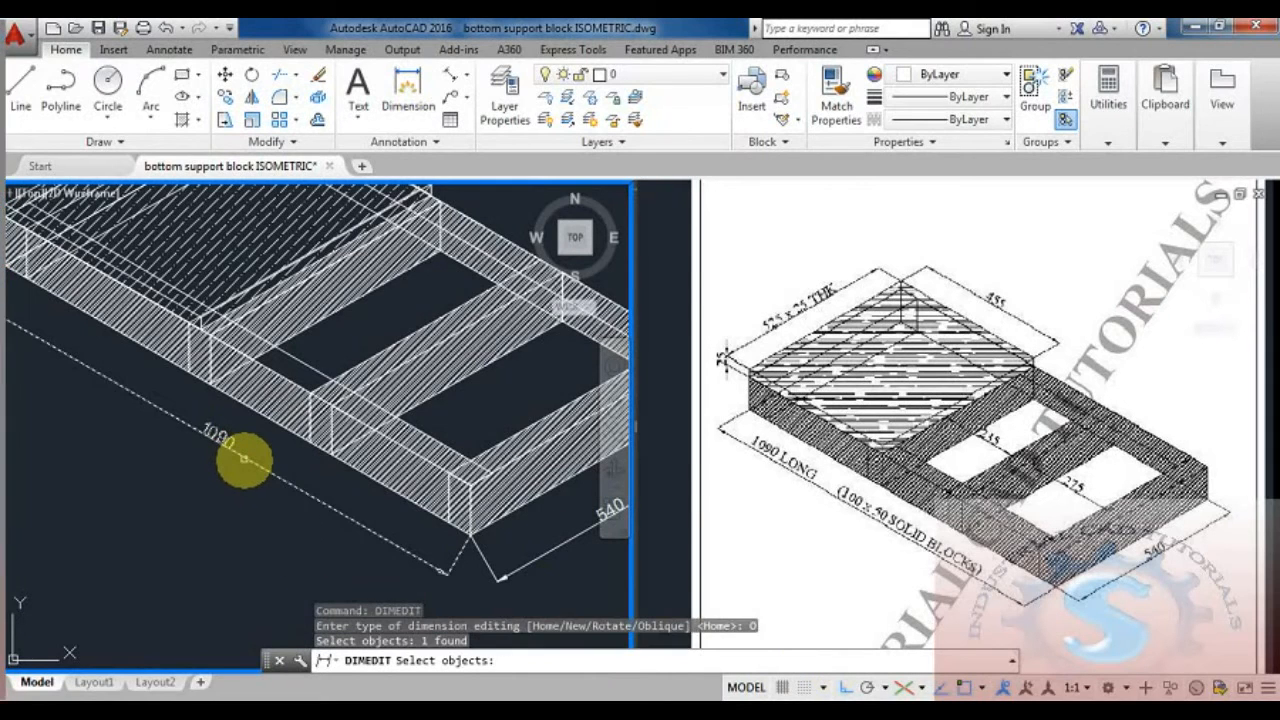
pyautogui.press('Return')
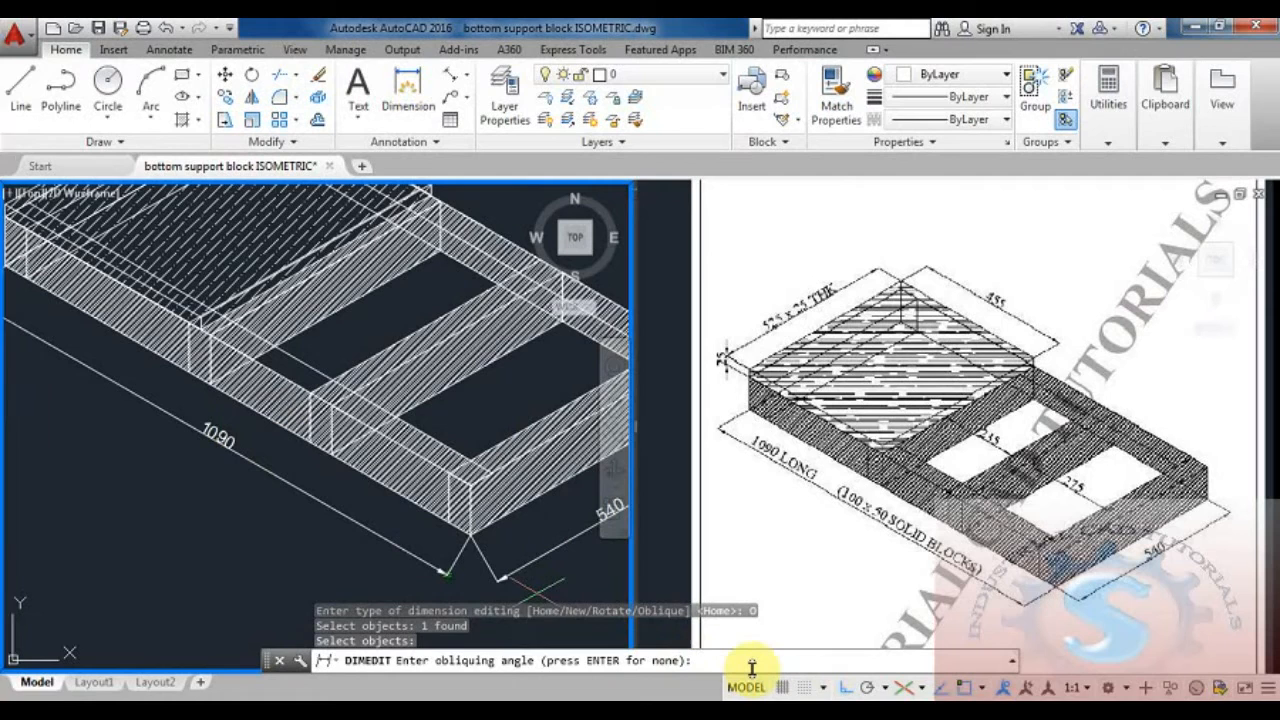
pyautogui.write('30')
pyautogui.press('Return')
pyautogui.scroll(-3, 529, 571)
pyautogui.scroll(3, 403, 510)
pyautogui.scroll(-3, 395, 500)
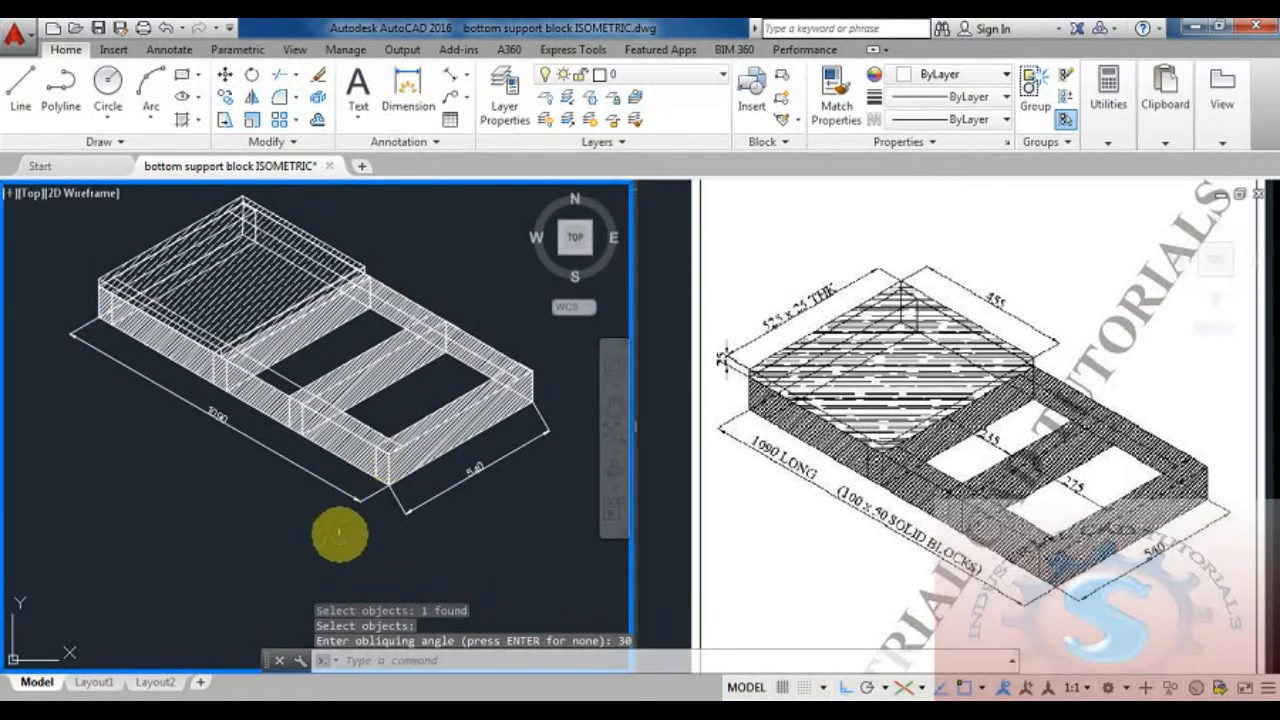
# Step: Use DIMEDIT with the Oblique option to give the 540 dimension along the block's end an obliquing angle of -30
pyautogui.scroll(1, 400, 522)
pyautogui.scroll(2, 414, 521)
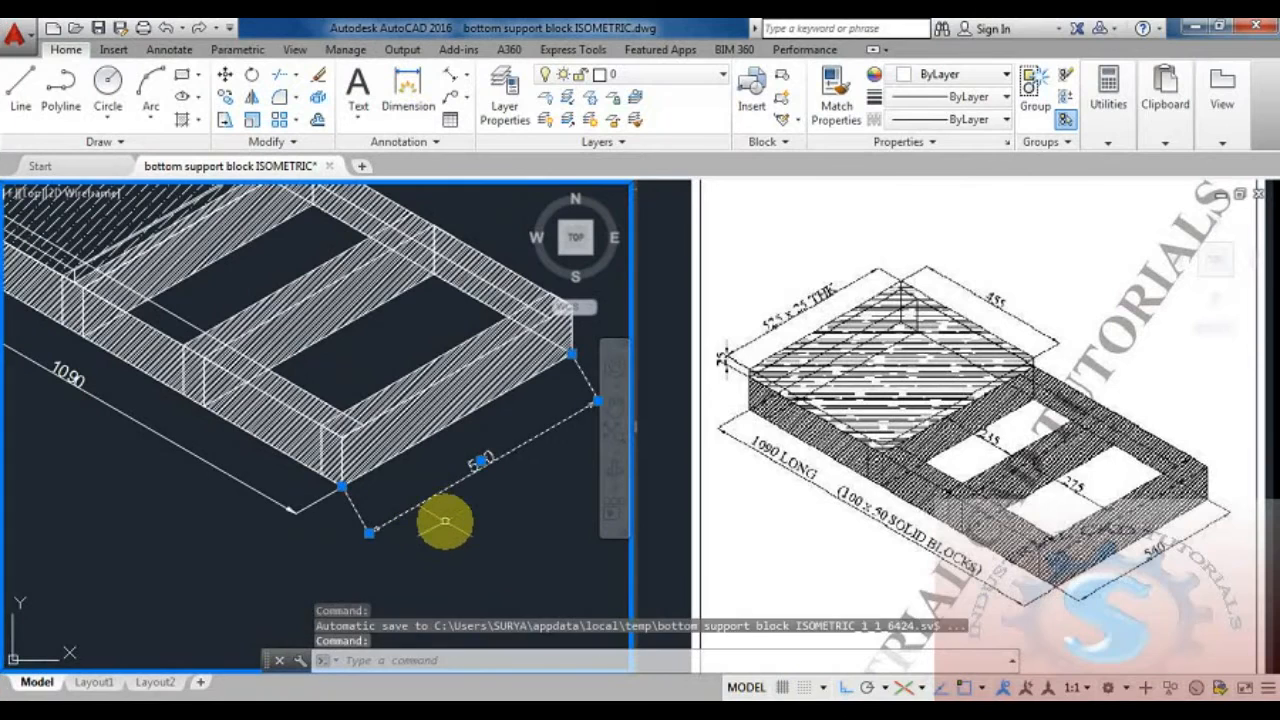
pyautogui.press('Escape')
pyautogui.press('Escape')
pyautogui.write('DIMEDIT')
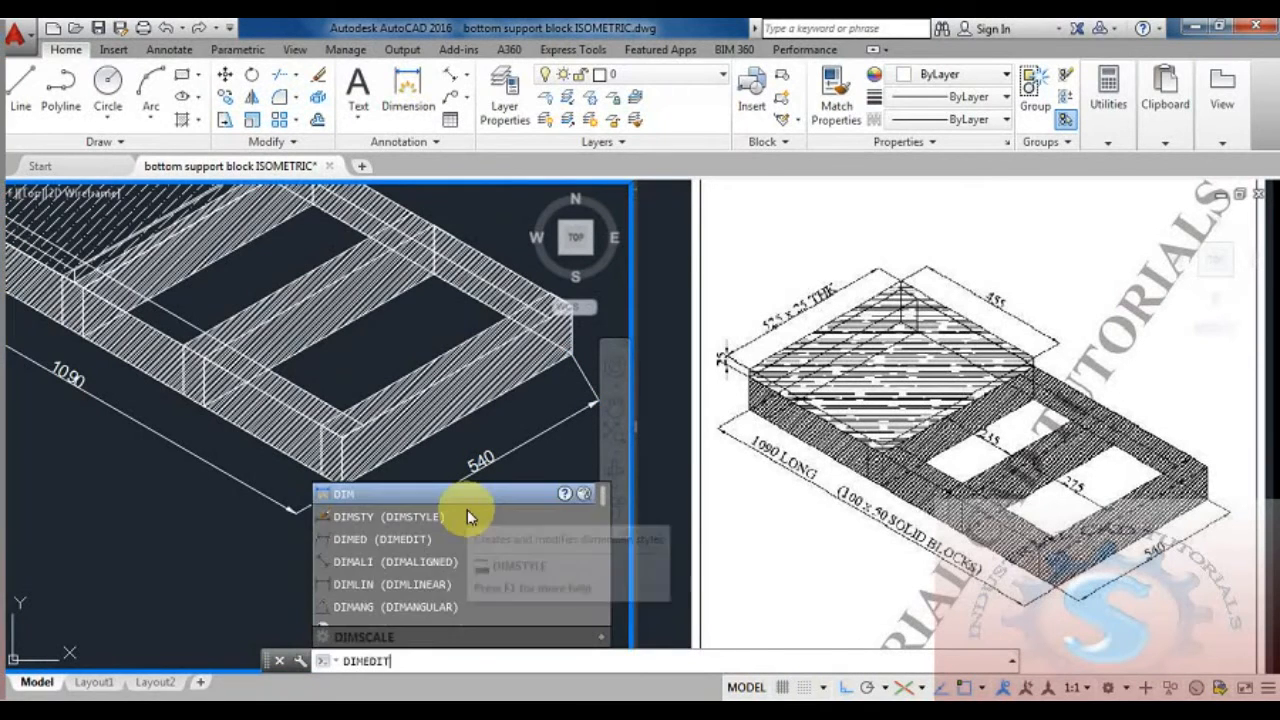
pyautogui.press('Return')
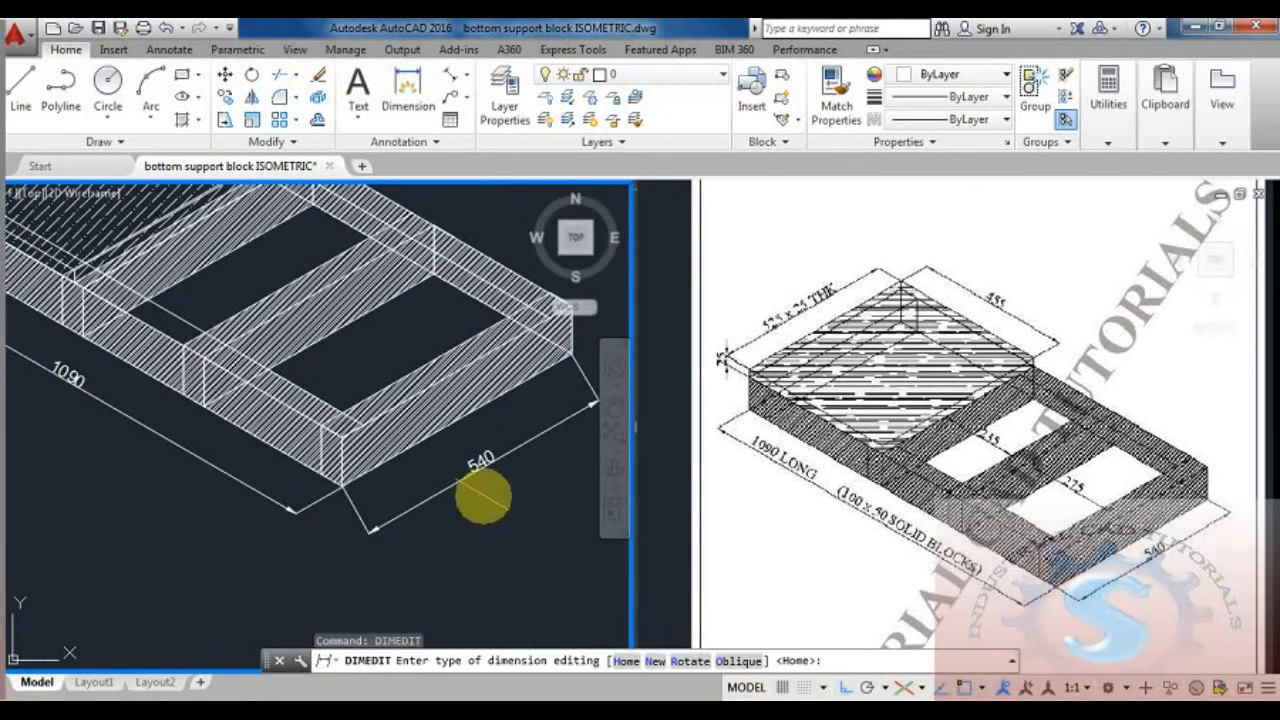
pyautogui.write('O')
pyautogui.press('Return')
pyautogui.click(484, 462)
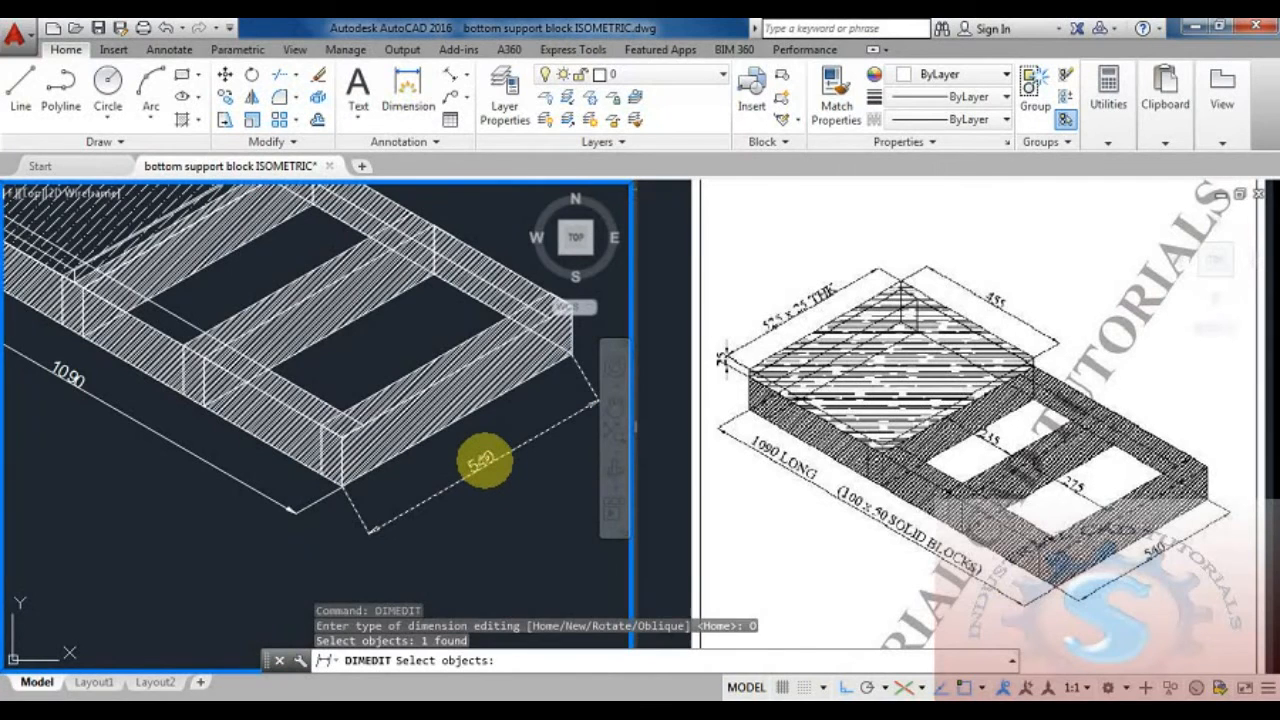
pyautogui.press('Return')
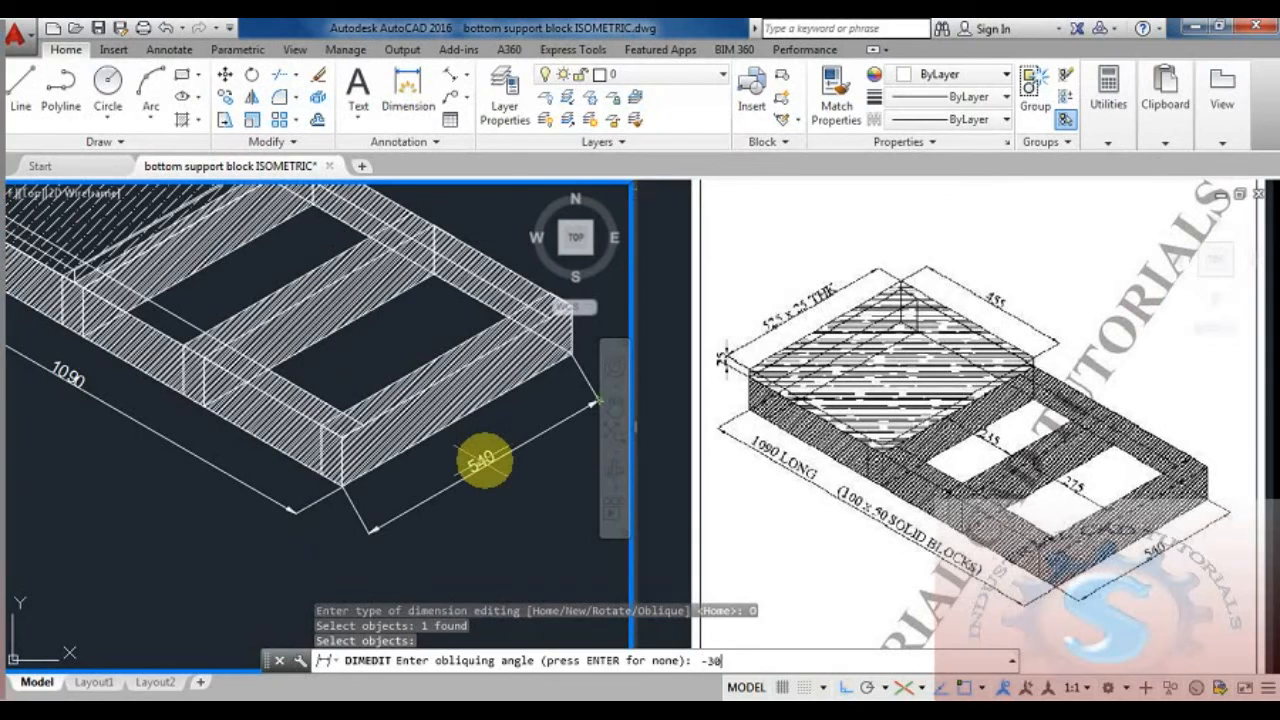
pyautogui.press('Return')
pyautogui.scroll(-5, 471, 457)
pyautogui.scroll(3, 457, 471)
pyautogui.moveTo(445, 528)
pyautogui.mouseDown(button='middle')
pyautogui.moveTo(438, 585)
pyautogui.moveTo(449, 546)
pyautogui.mouseUp(button='middle')
pyautogui.scroll(2, 446, 533)
pyautogui.scroll(-2, 446, 533)
pyautogui.click(392, 88)
pyautogui.scroll(2, 407, 350)
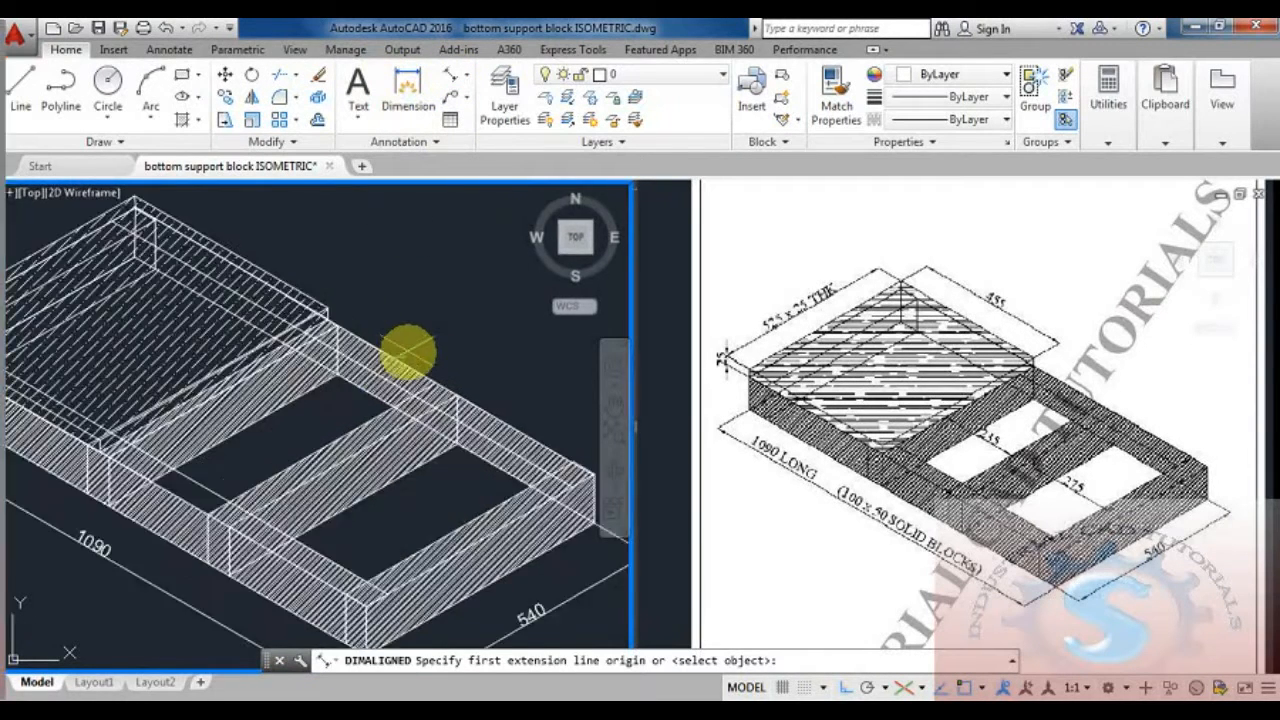
pyautogui.scroll(2, 407, 350)
pyautogui.click(279, 280)
pyautogui.scroll(2, 278, 285)
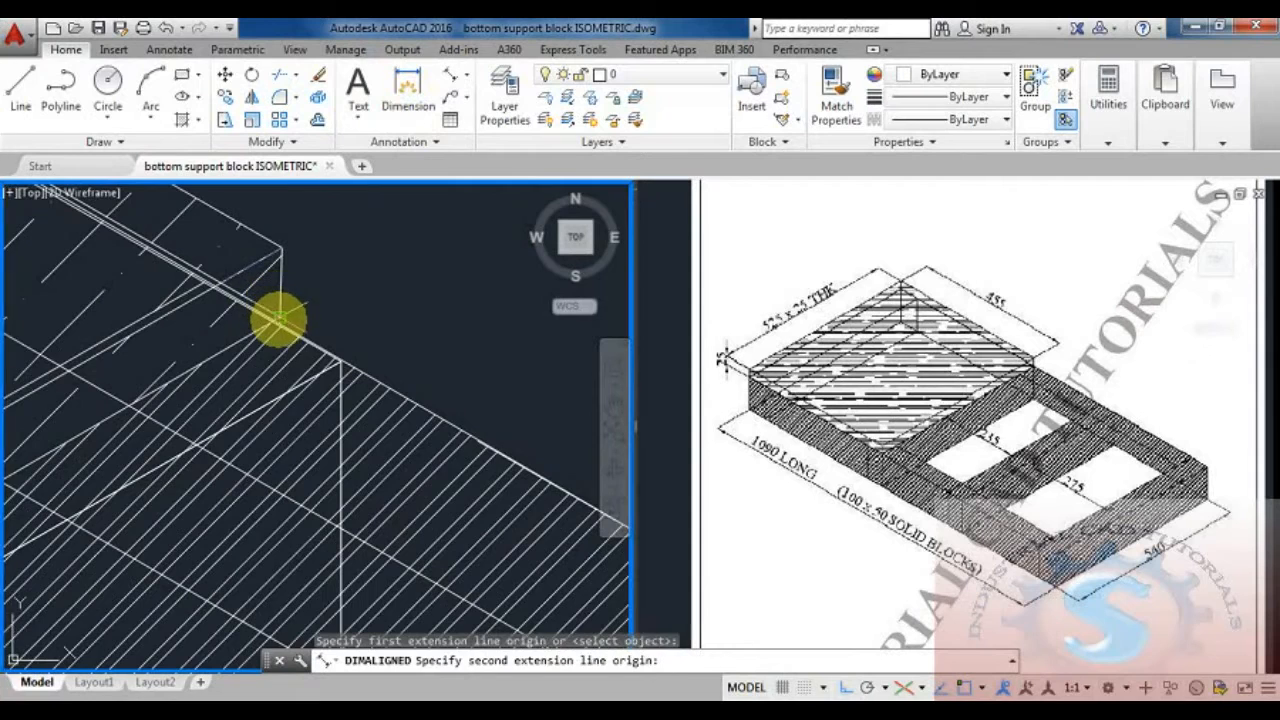
pyautogui.click(280, 314)
pyautogui.scroll(-3, 417, 289)
pyautogui.scroll(1, 428, 291)
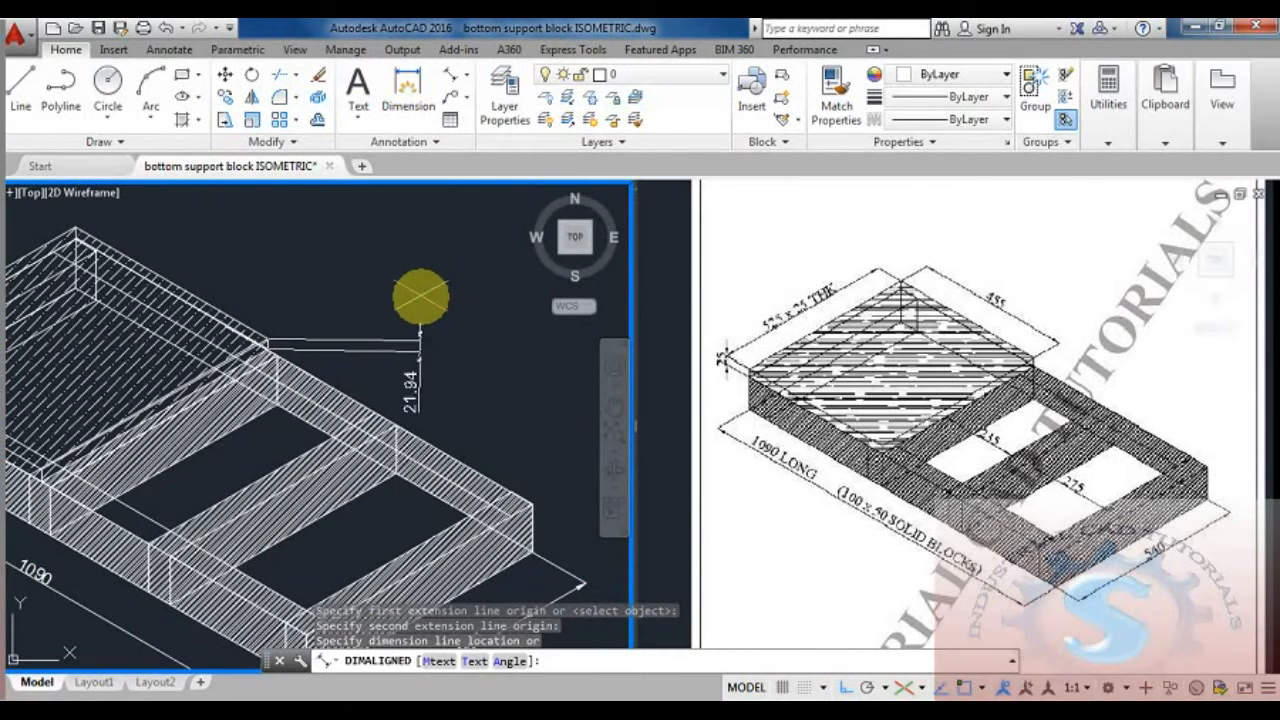
pyautogui.press('Escape')
# Step: Extend the 1090 dimension's text to read "1090 MM LONG ( 100 X 50 SOLID BLOCKS)" and widen the text frame so it fits on one line
pyautogui.scroll(5, 323, 366)
pyautogui.scroll(-5, 244, 376)
pyautogui.scroll(2, 380, 426)
pyautogui.scroll(2, 482, 425)
pyautogui.scroll(-3, 482, 430)
pyautogui.scroll(3, 445, 435)
pyautogui.scroll(-3, 470, 432)
pyautogui.scroll(3, 380, 474)
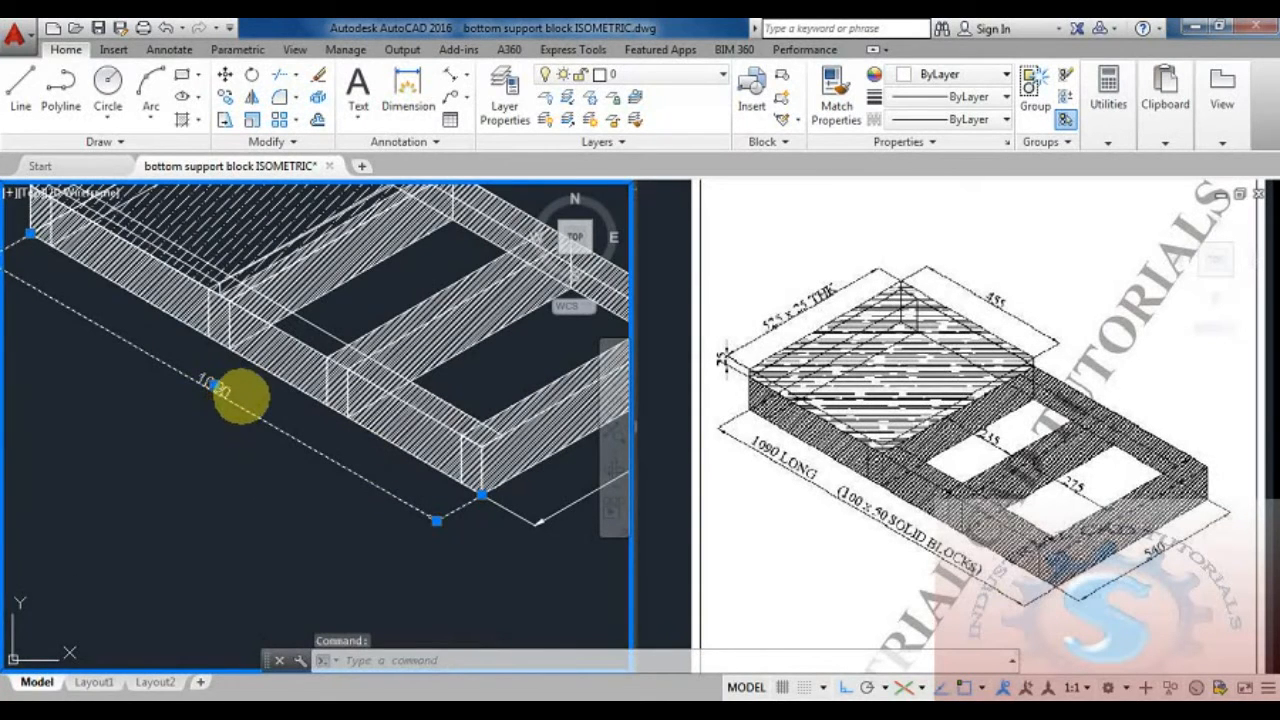
pyautogui.doubleClick(226, 393)
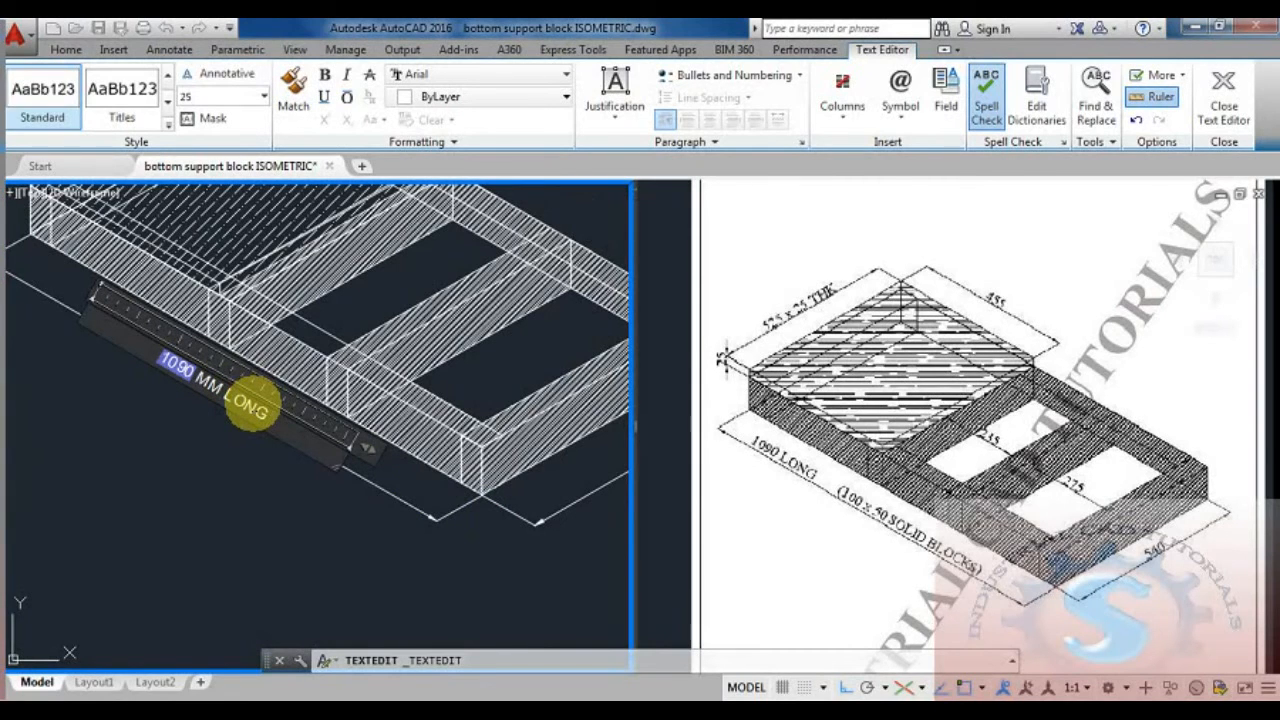
pyautogui.write('( 100 X 50 SOLID')
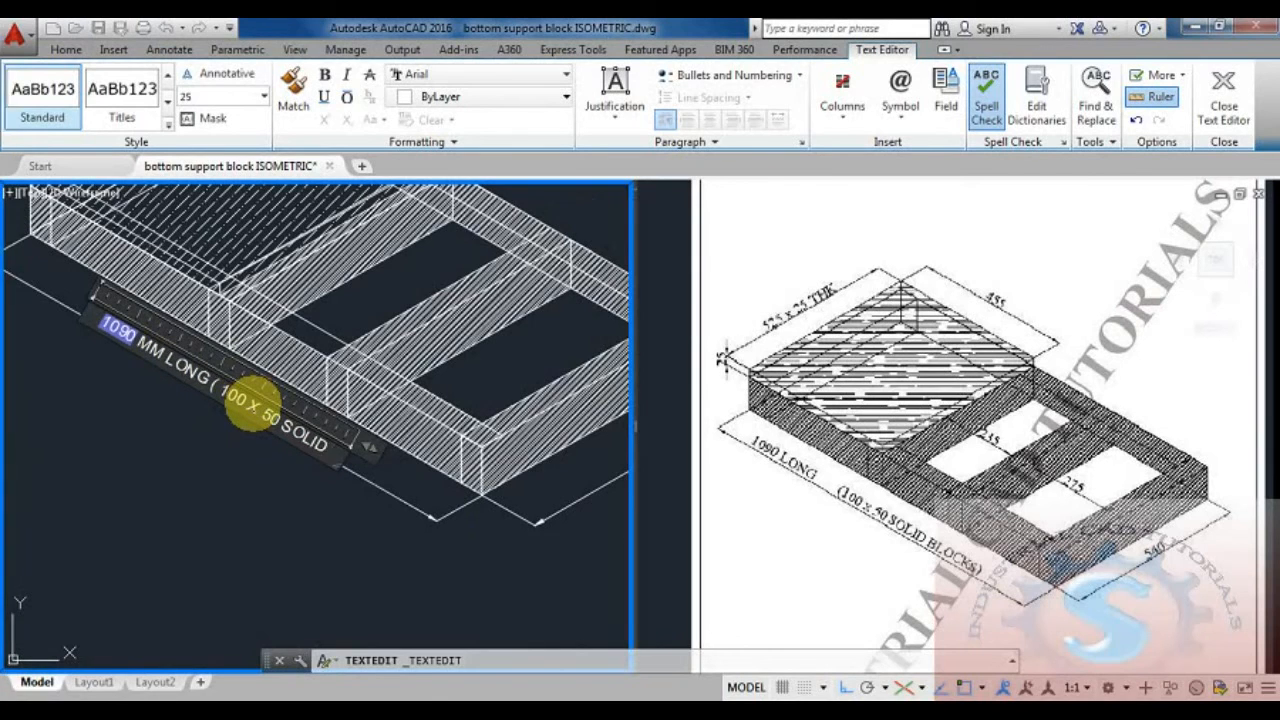
pyautogui.write('CKS')
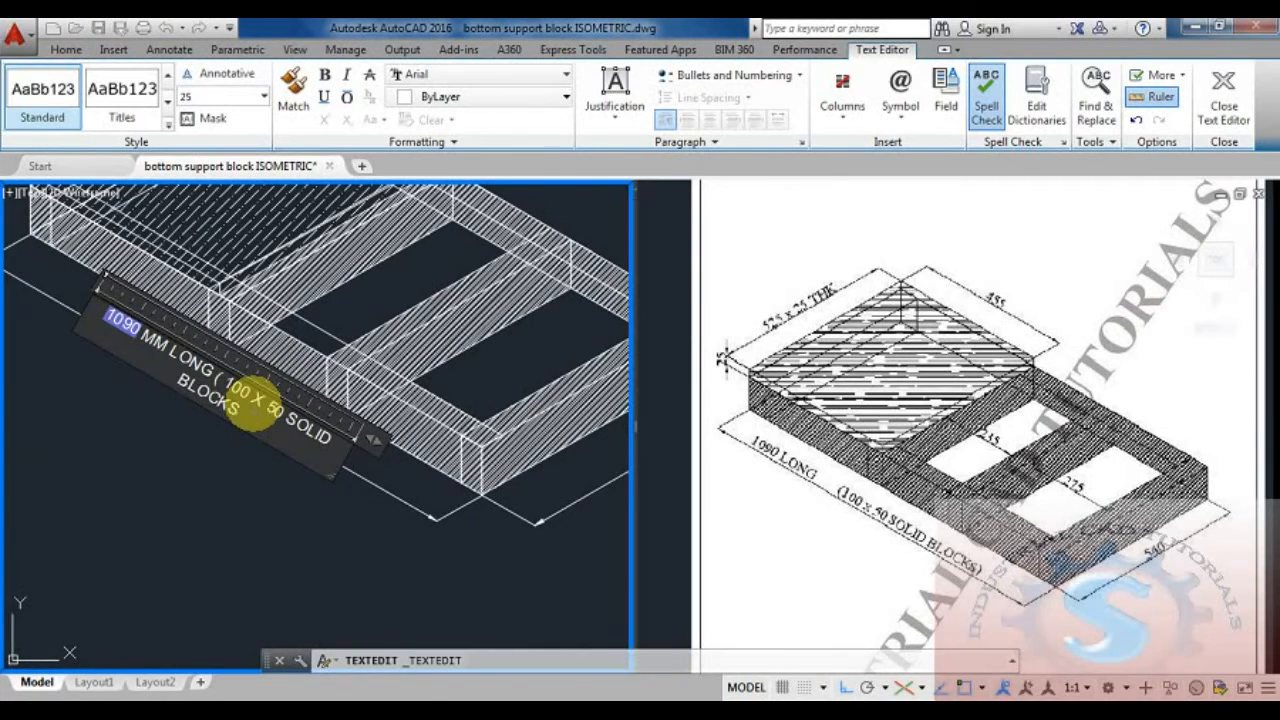
pyautogui.write(')')
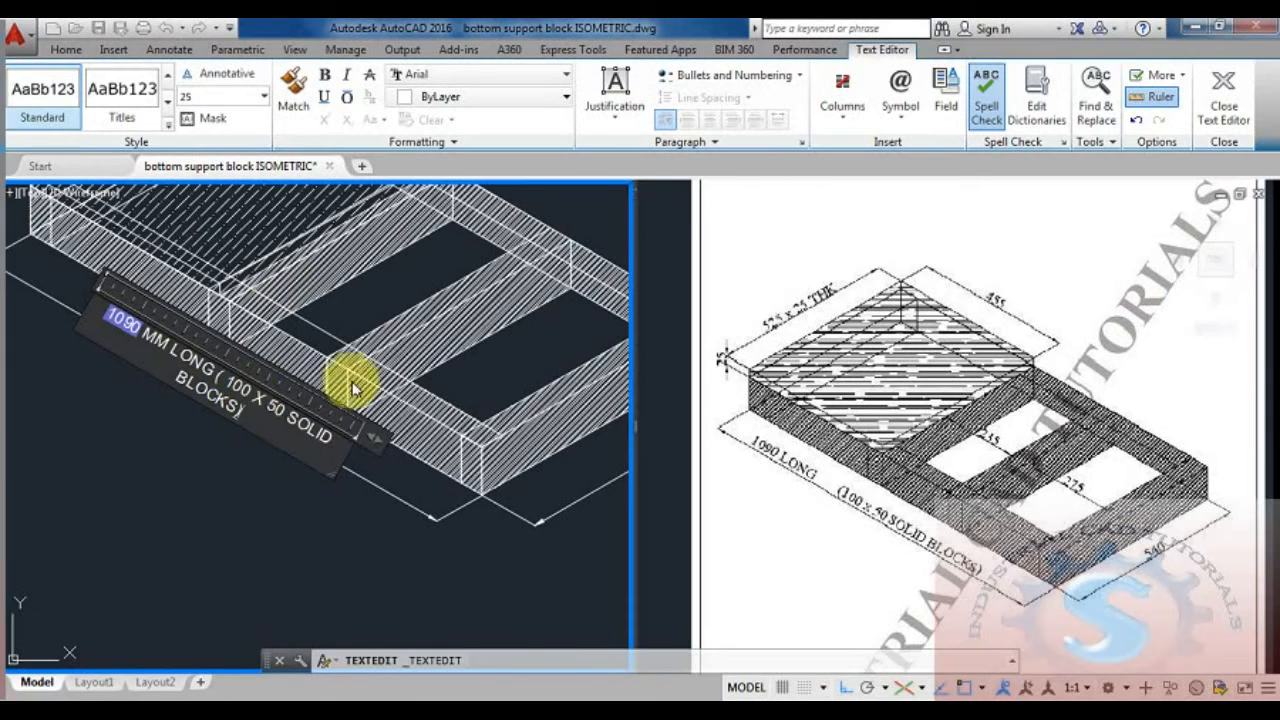
pyautogui.moveTo(375, 435); pyautogui.dragTo(531, 557)
pyautogui.click(386, 600)
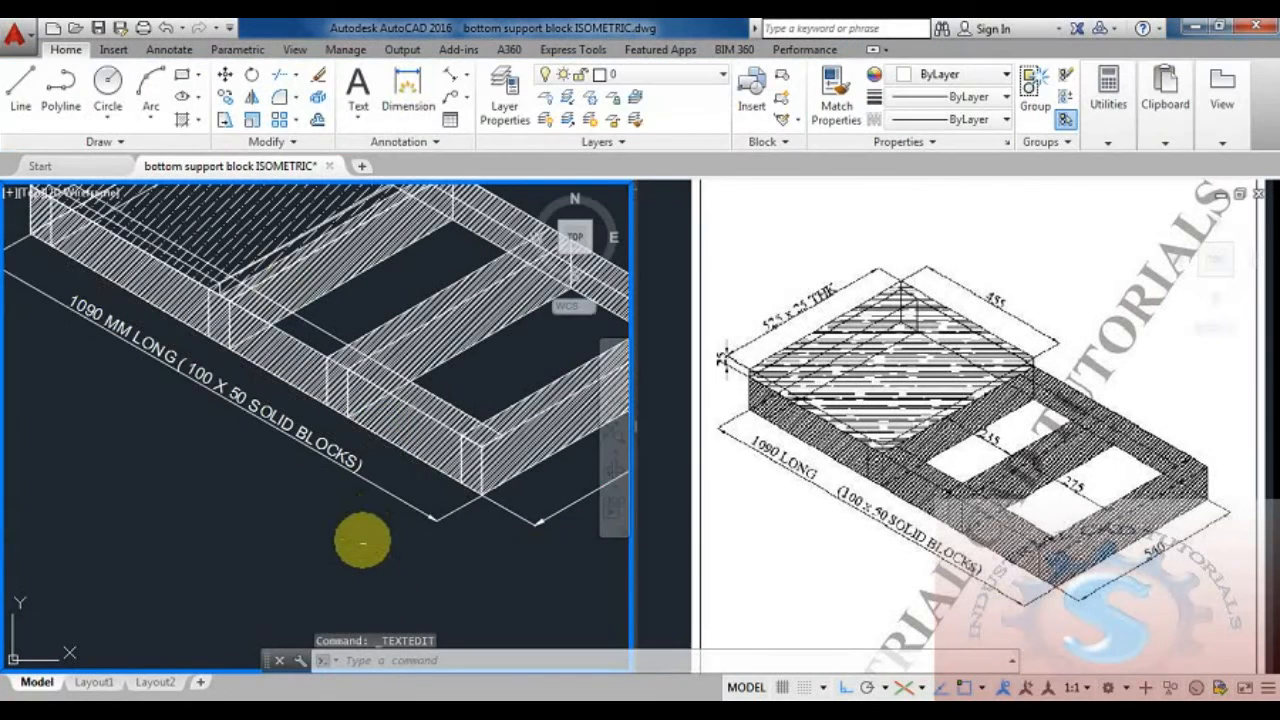
# Step: Compare the dimensioned isometric block with the reference drawing in the other viewport
pyautogui.scroll(-3, 331, 505)
pyautogui.scroll(3, 323, 523)
pyautogui.scroll(-3, 321, 535)
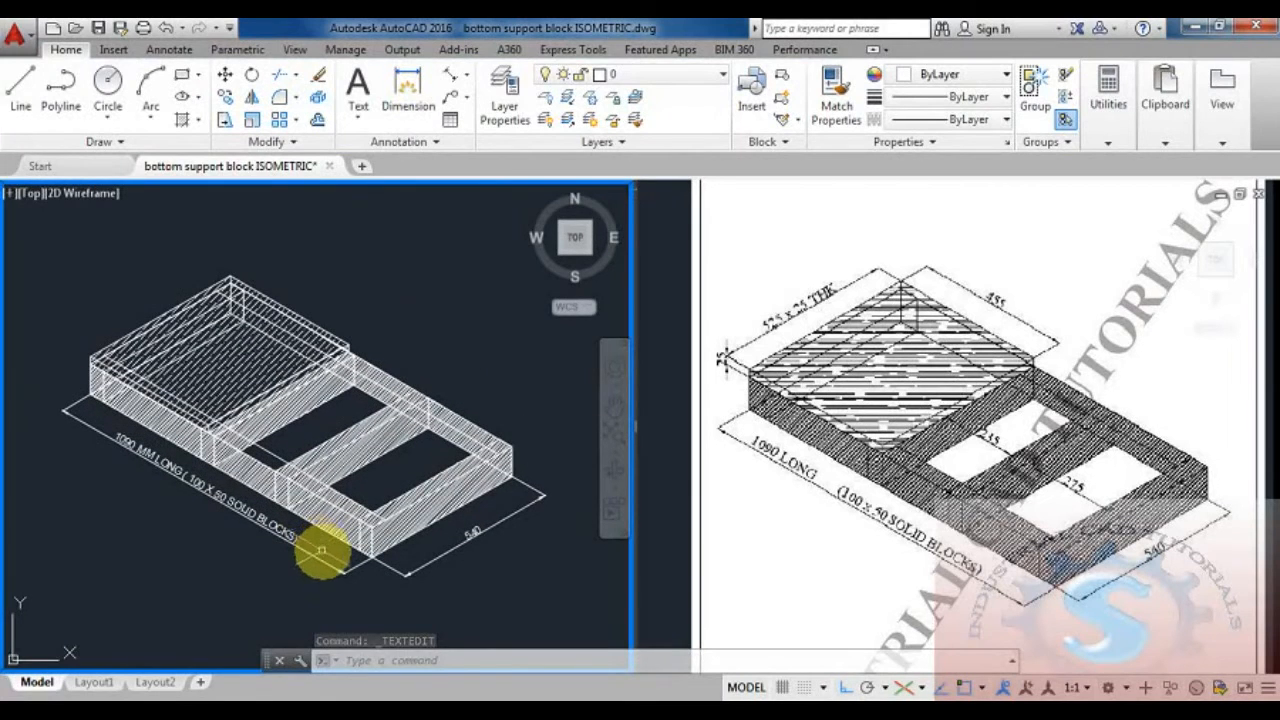
pyautogui.click(951, 480)
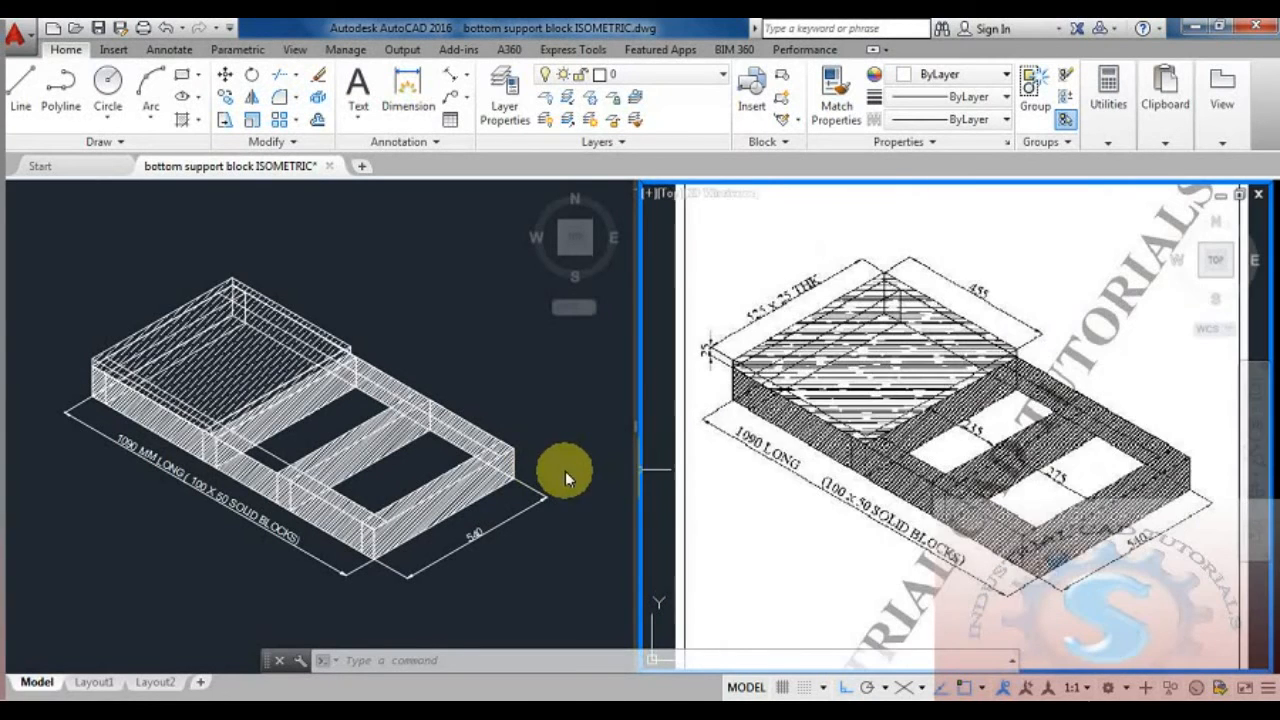
pyautogui.click(515, 415)
pyautogui.scroll(2, 509, 414)
pyautogui.scroll(-2, 566, 417)
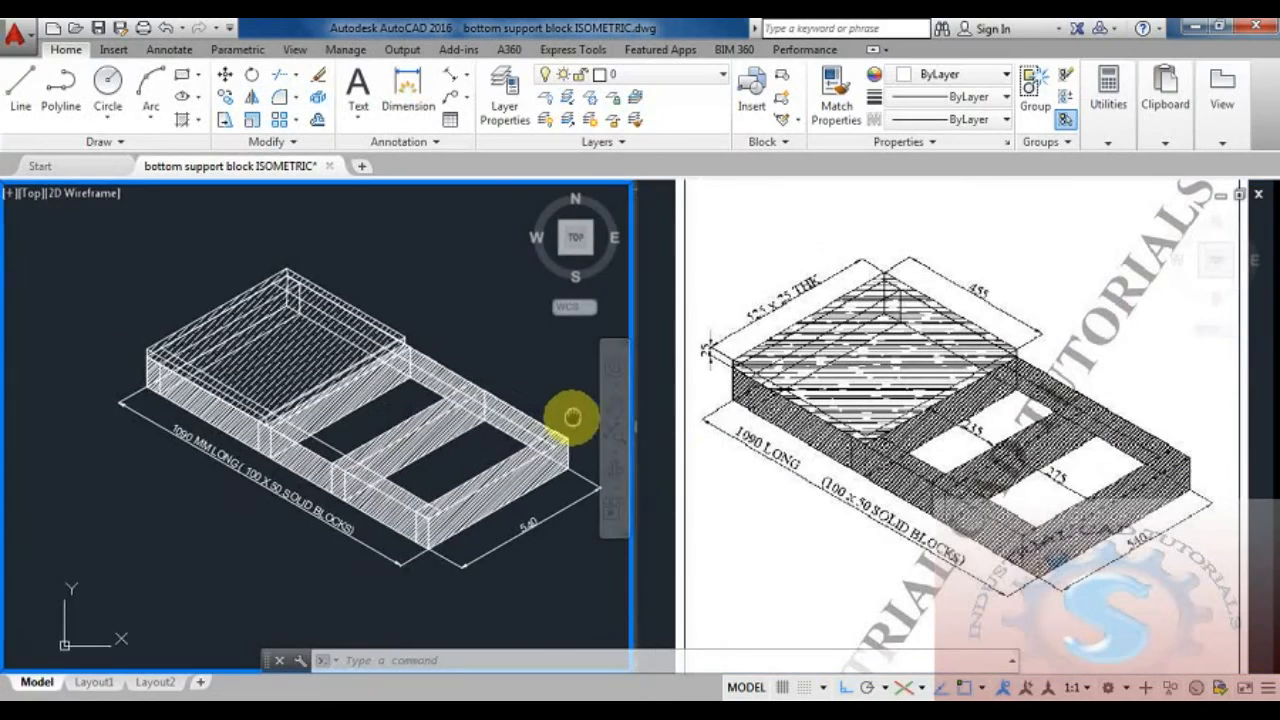
pyautogui.scroll(2, 560, 406)
pyautogui.scroll(-2, 566, 447)
pyautogui.moveTo(566, 445); pyautogui.dragTo(491, 437, button='middle')
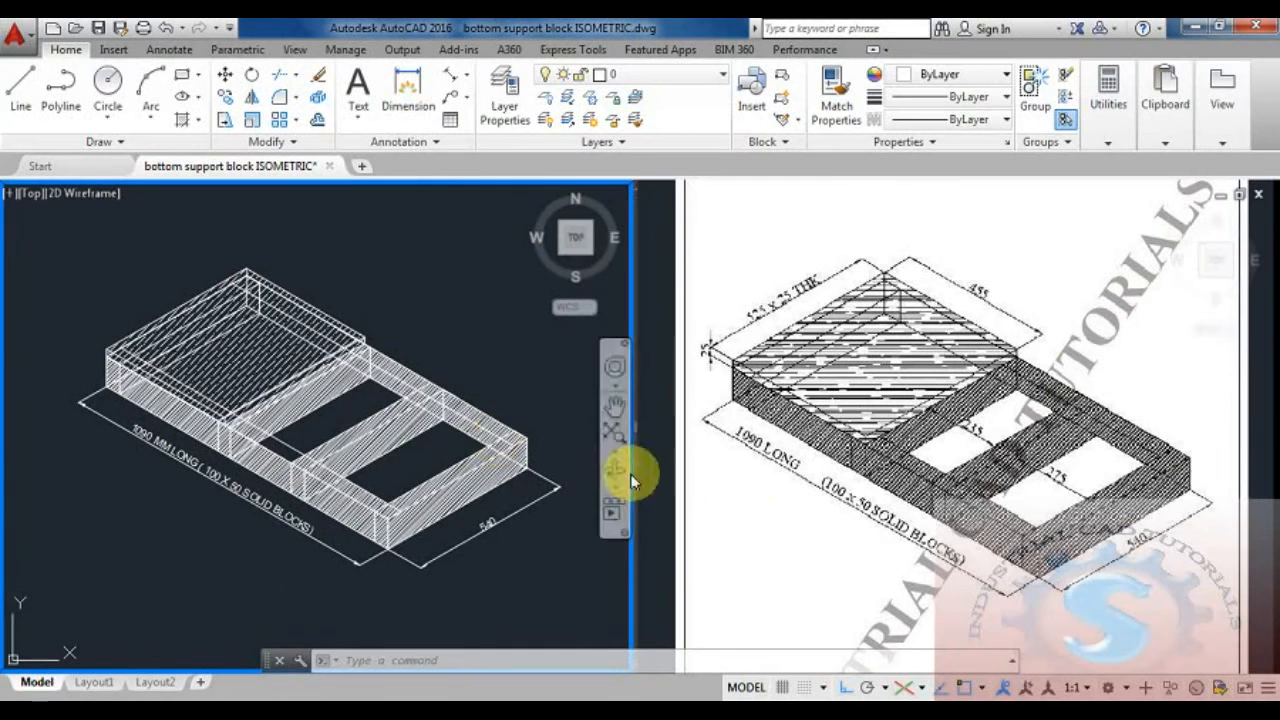